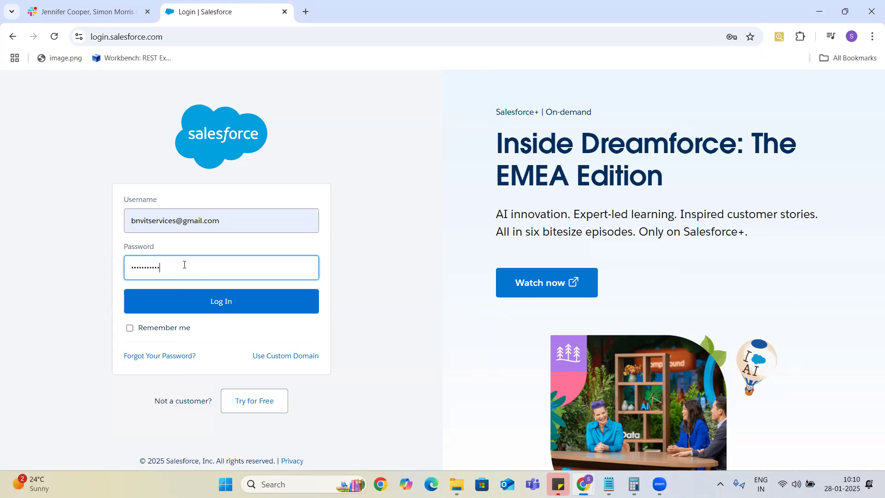
# Step: Submit the Salesforce login and open a new browser tab beside it
pyautogui.click(219, 302)
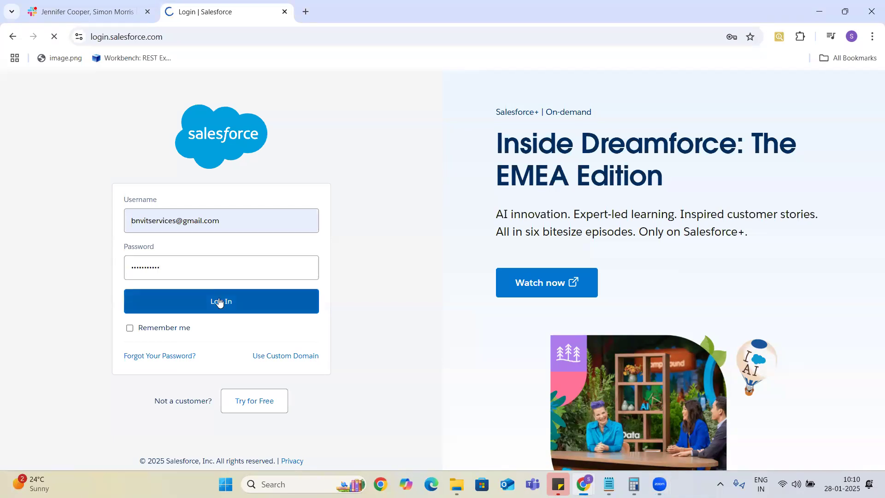
pyautogui.click(304, 11)
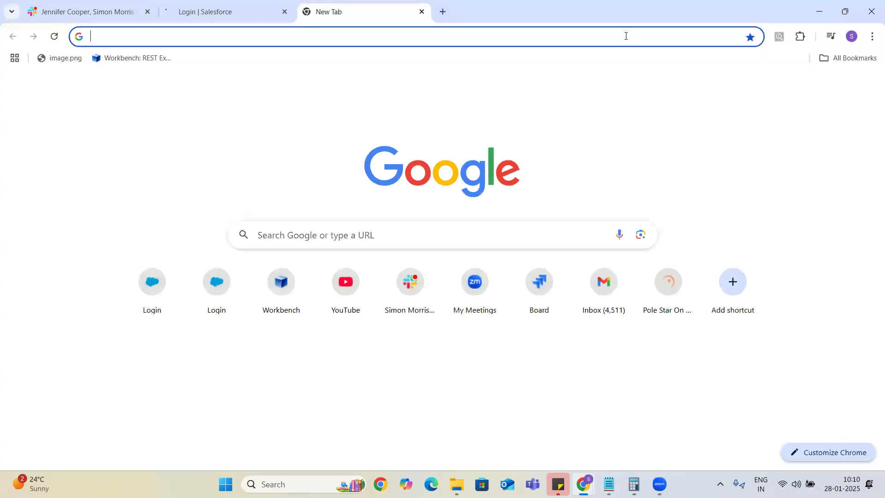
pyautogui.click(854, 60)
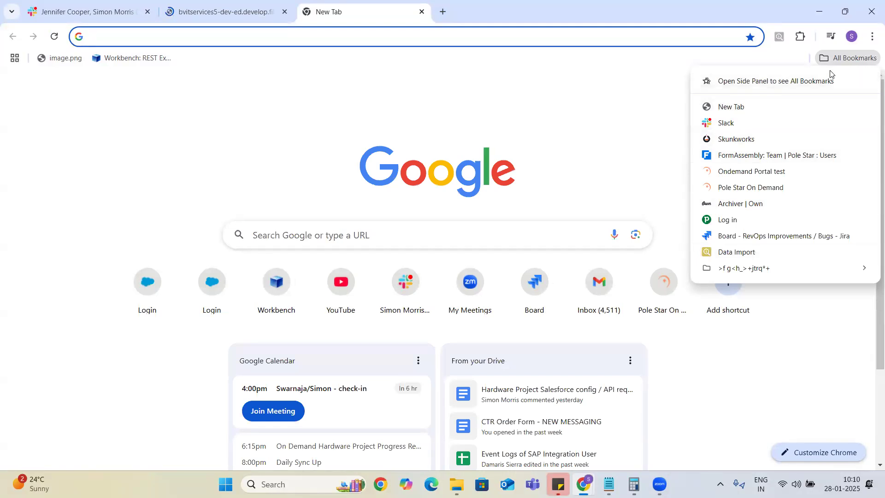
pyautogui.click(636, 148)
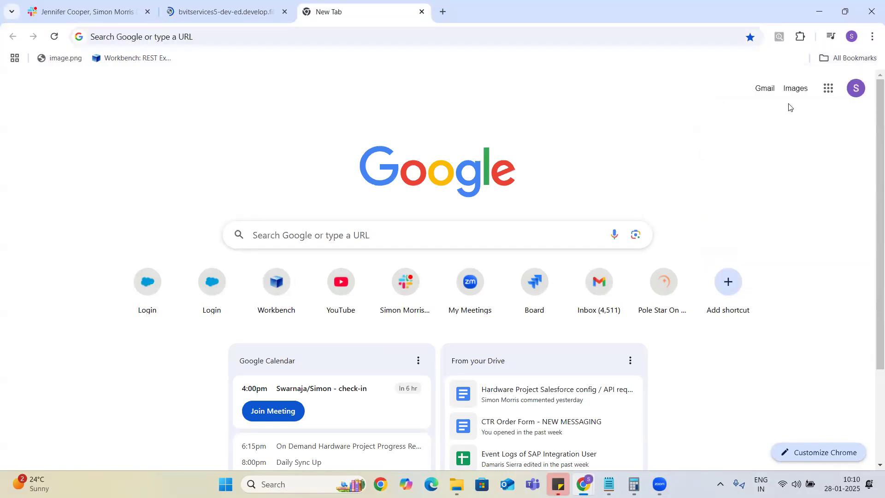
# Step: Go to gmail.com and open the second Google account's inbox in a new tab
pyautogui.click(425, 46)
pyautogui.write('gmail.com')
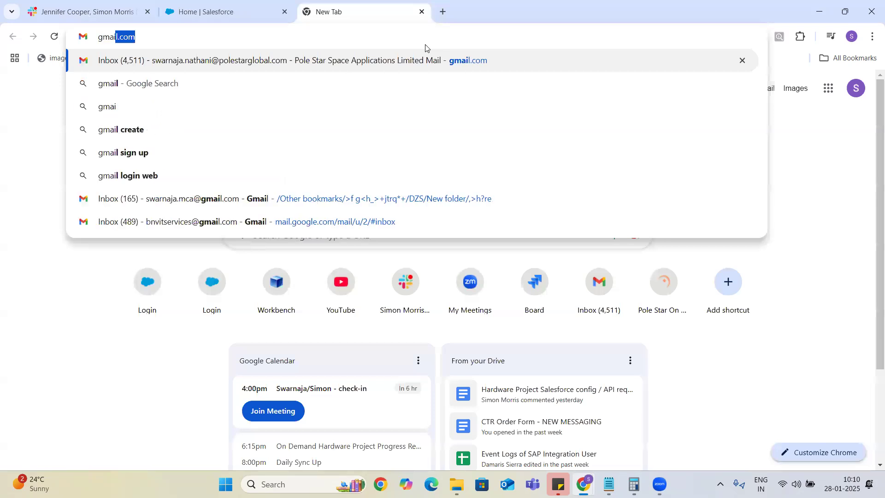
pyautogui.press('Return')
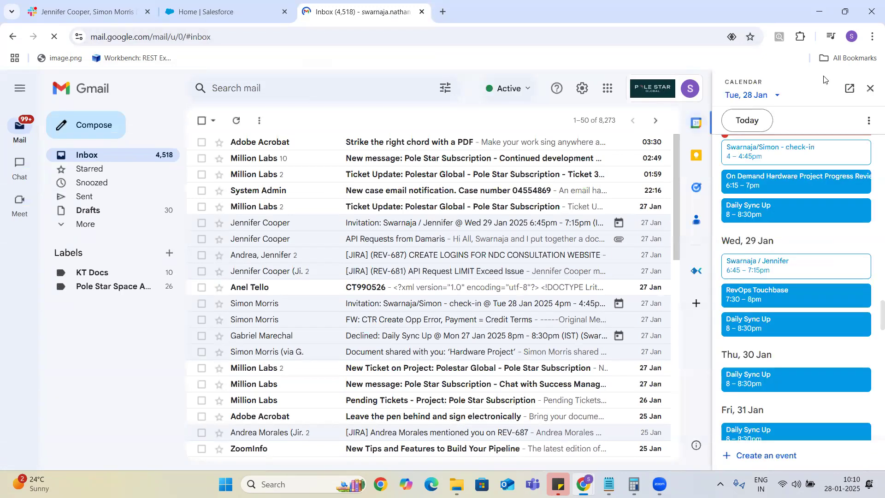
pyautogui.click(868, 94)
pyautogui.click(864, 92)
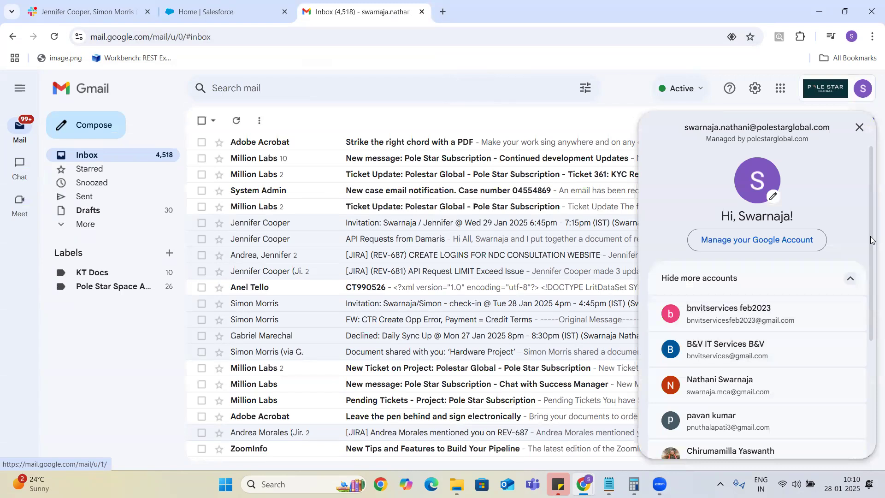
pyautogui.moveTo(871, 224); pyautogui.dragTo(871, 266)
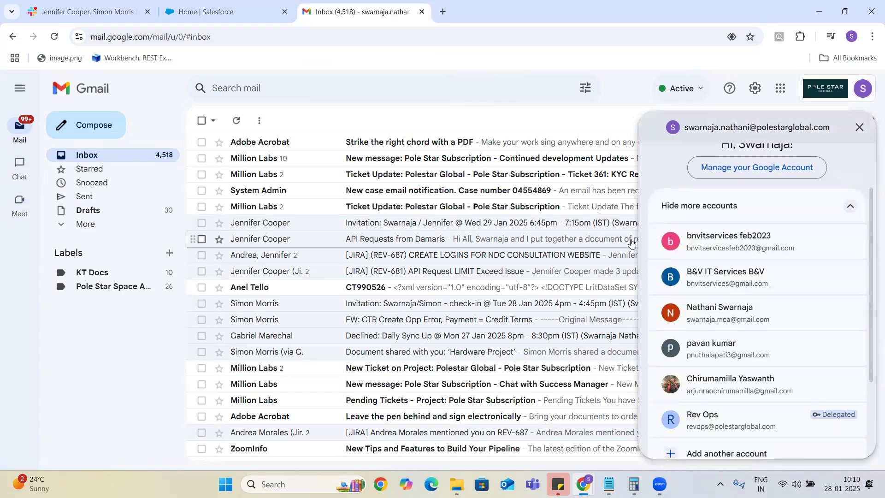
pyautogui.click(731, 272)
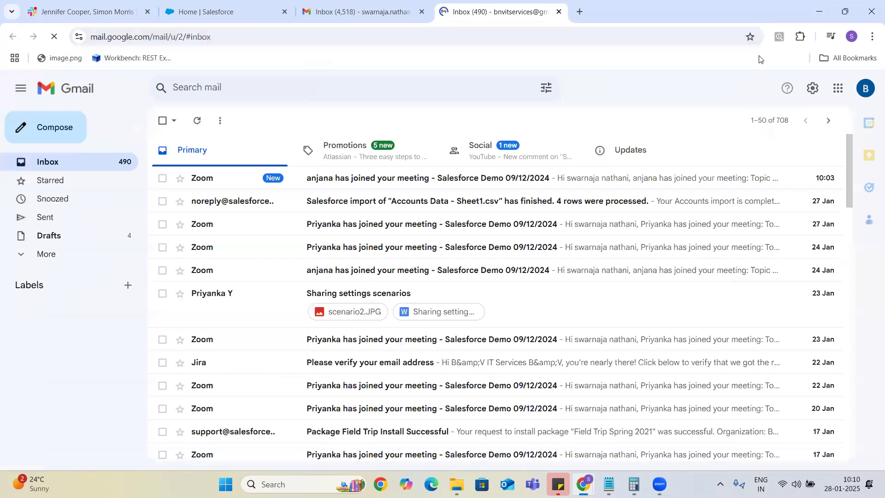
# Step: Launch Google Docs from the Google apps grid
pyautogui.click(837, 91)
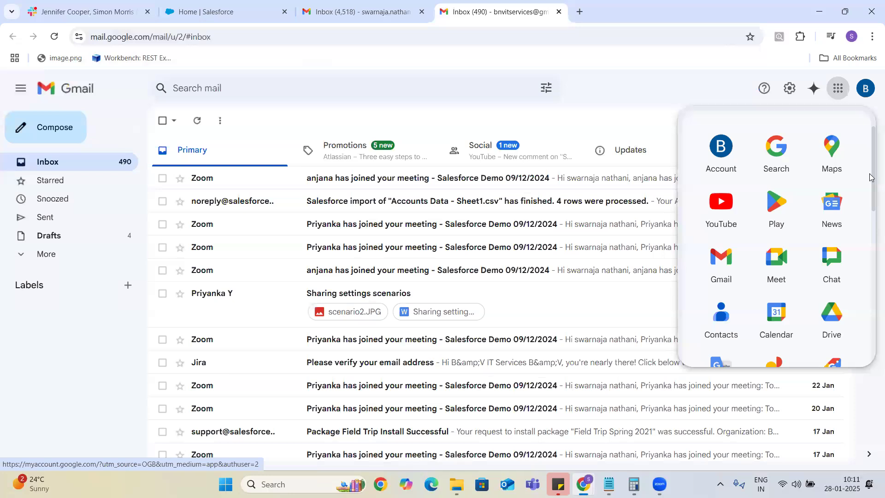
pyautogui.moveTo(873, 172); pyautogui.dragTo(872, 215)
pyautogui.click(769, 331)
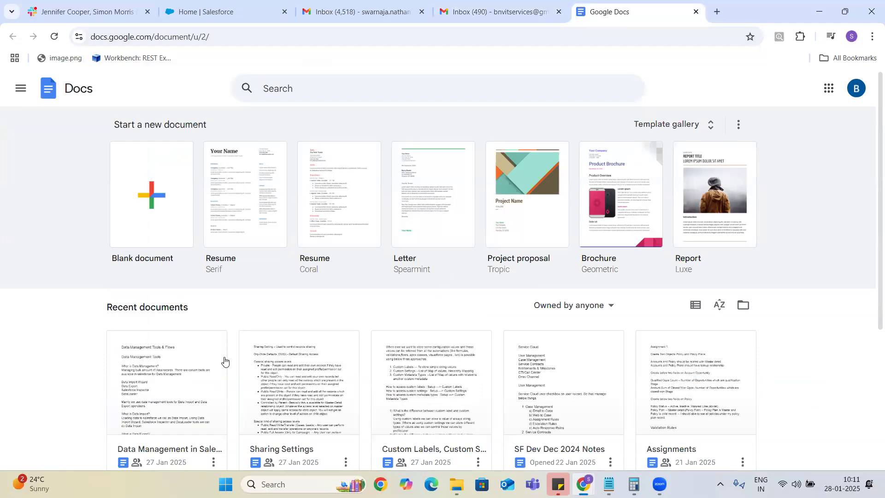
# Step: In the 'Data Management in Salesforce' doc, delete the title line so it starts with Data Management Tools, then return to Salesforce
pyautogui.click(181, 380)
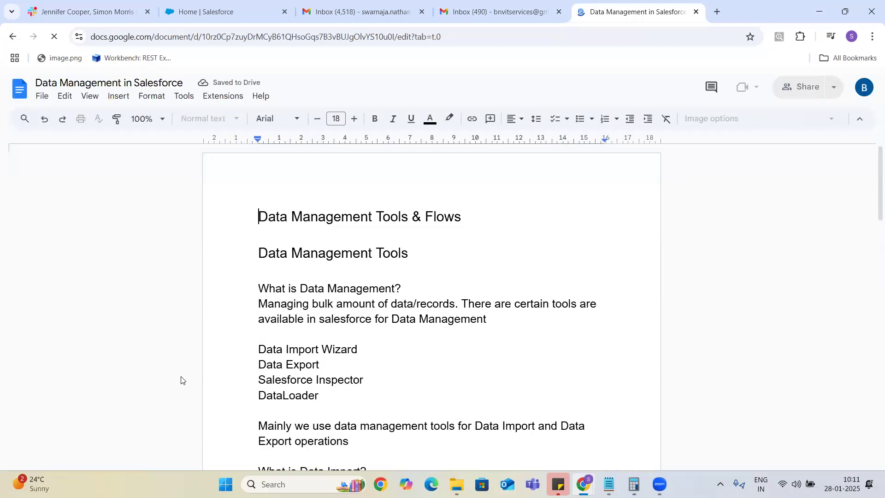
pyautogui.click(461, 219)
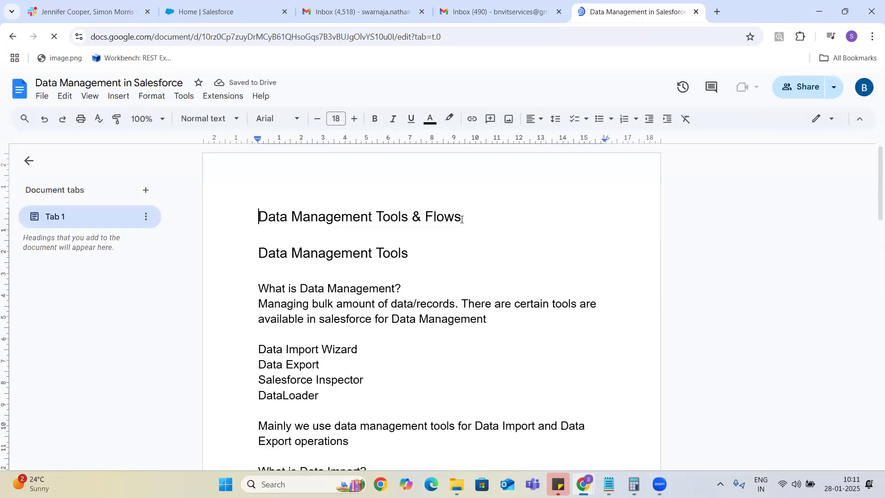
pyautogui.press('BackSpace')
pyautogui.press('BackSpace')
pyautogui.press('BackSpace')
pyautogui.press('BackSpace')
pyautogui.press('BackSpace')
pyautogui.press('BackSpace')
pyautogui.press('BackSpace')
pyautogui.press('BackSpace')
pyautogui.press('BackSpace')
pyautogui.press('BackSpace')
pyautogui.press('BackSpace')
pyautogui.press('BackSpace')
pyautogui.press('BackSpace')
pyautogui.press('BackSpace')
pyautogui.press('BackSpace')
pyautogui.press('BackSpace')
pyautogui.press('BackSpace')
pyautogui.press('BackSpace')
pyautogui.press('BackSpace')
pyautogui.press('BackSpace')
pyautogui.press('BackSpace')
pyautogui.press('BackSpace')
pyautogui.press('BackSpace')
pyautogui.press('BackSpace')
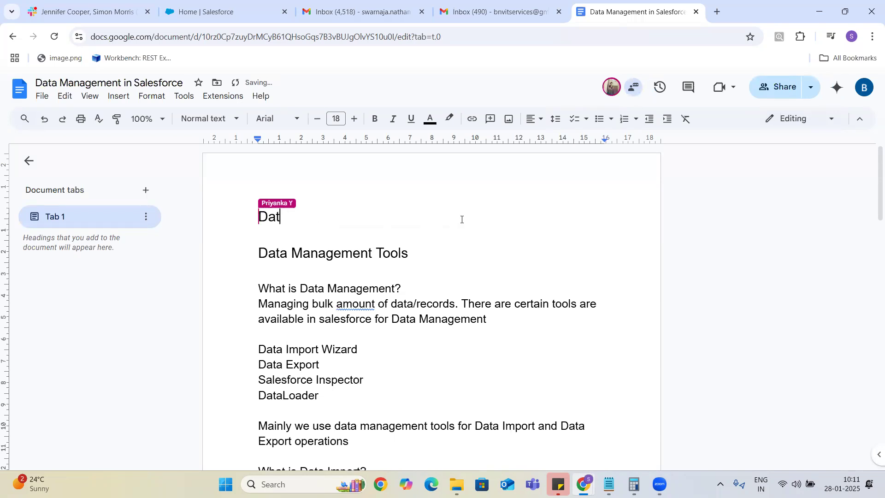
pyautogui.press('Delete')
pyautogui.press('Delete')
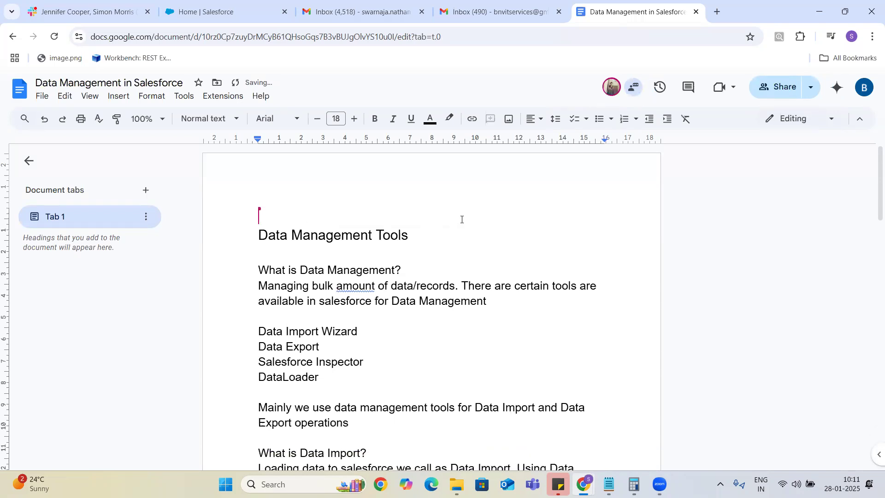
pyautogui.click(504, 209)
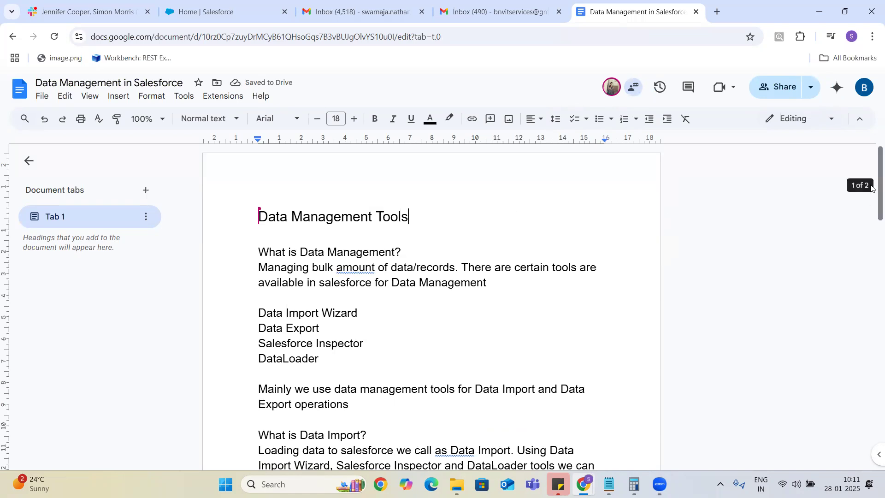
pyautogui.moveTo(870, 177); pyautogui.dragTo(870, 383)
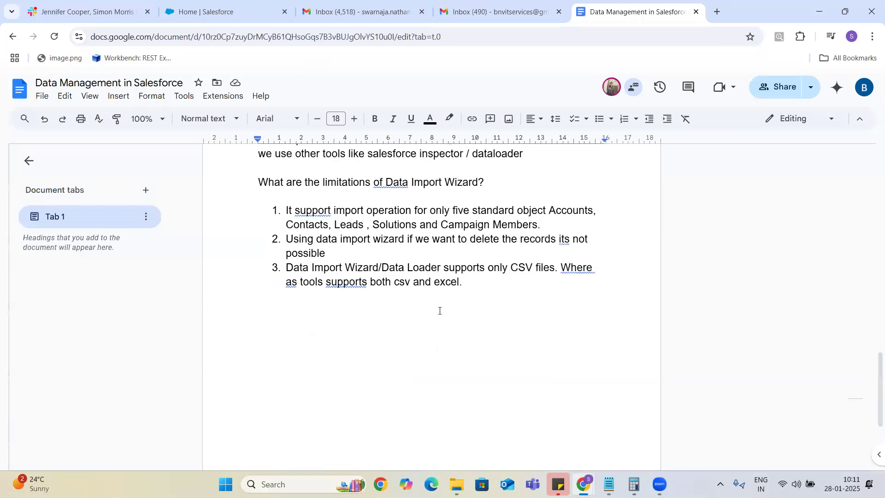
pyautogui.click(233, 10)
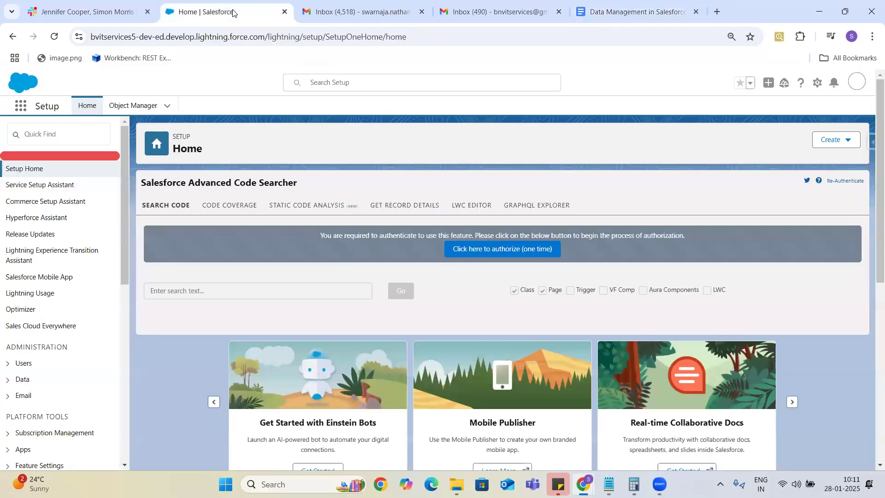
# Step: Search the Setup Quick Find box for 'Data Export'
pyautogui.click(869, 146)
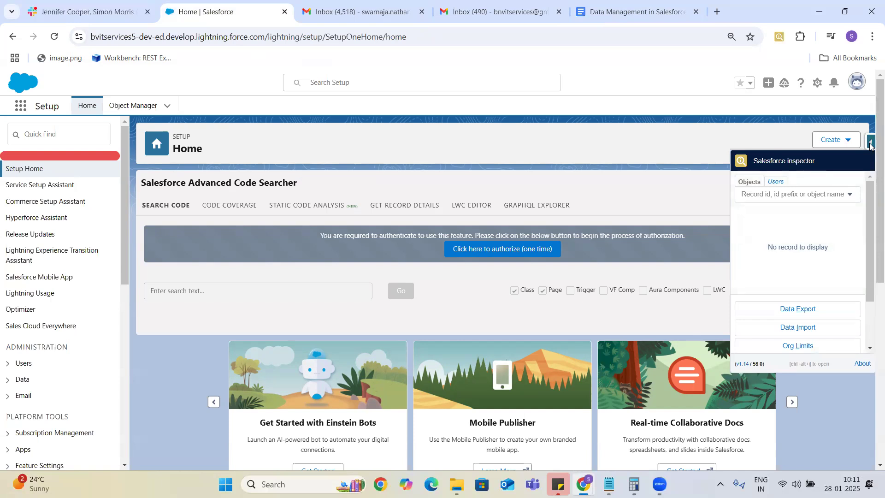
pyautogui.click(51, 133)
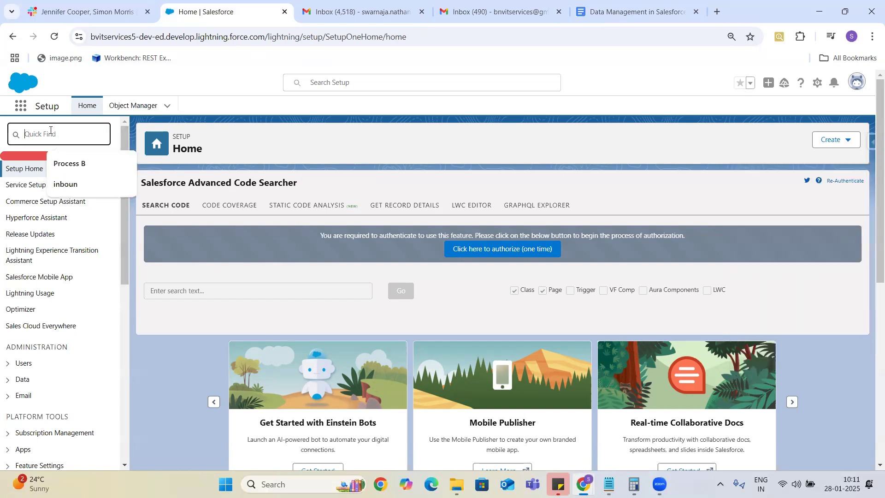
pyautogui.write('Da')
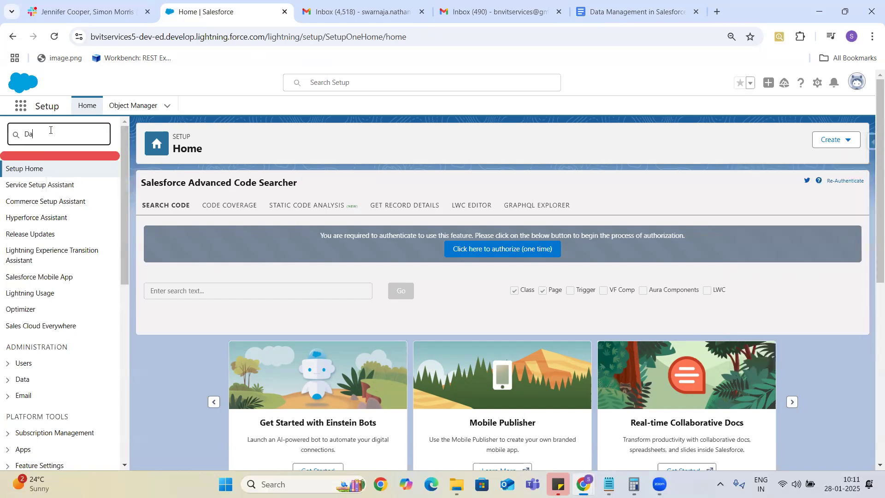
pyautogui.write('ta')
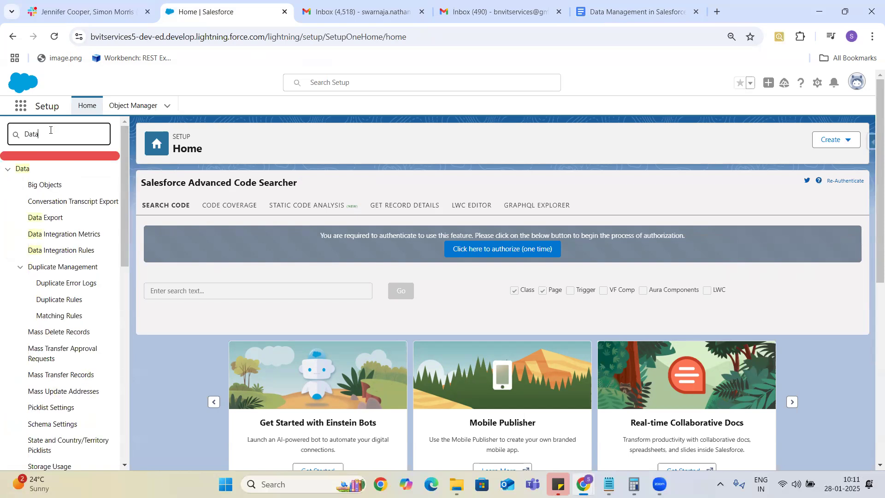
pyautogui.write(' Export')
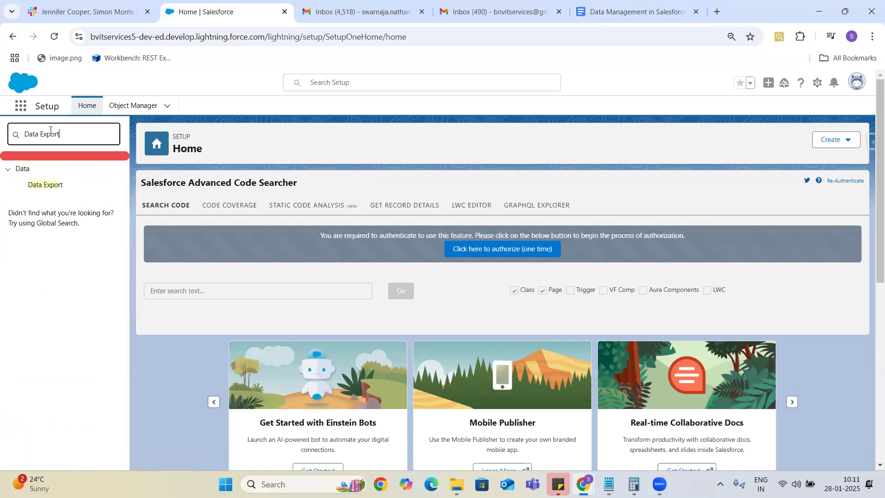
# Step: Open the Data Export setup page and start scheduling a monthly export
pyautogui.click(54, 187)
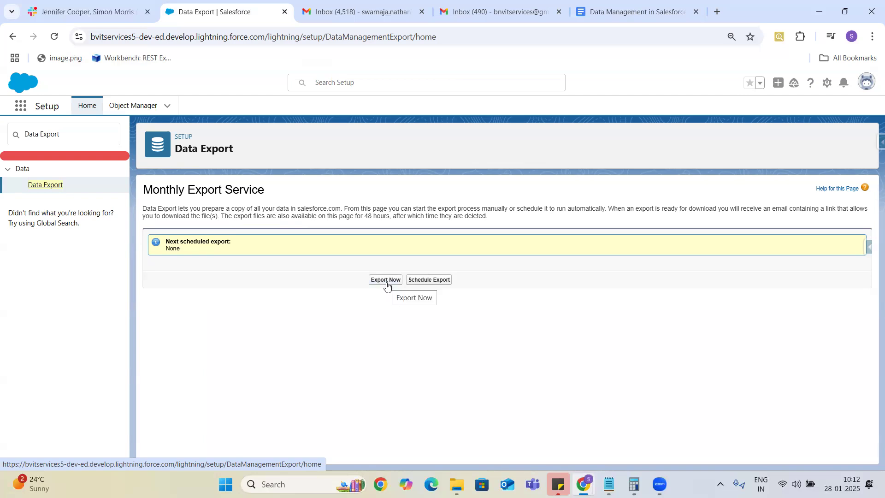
pyautogui.click(425, 281)
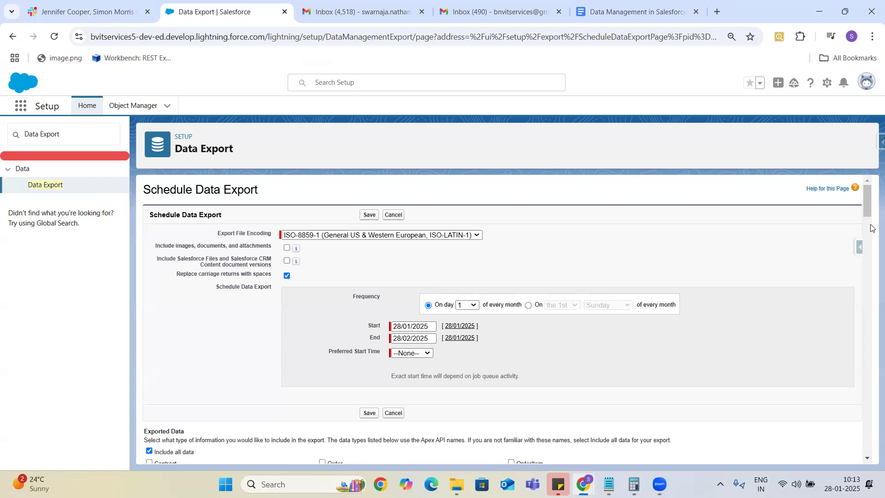
# Step: Review the monthly frequency options, leaving the schedule on day 1 of every month
pyautogui.moveTo(868, 199); pyautogui.dragTo(870, 206)
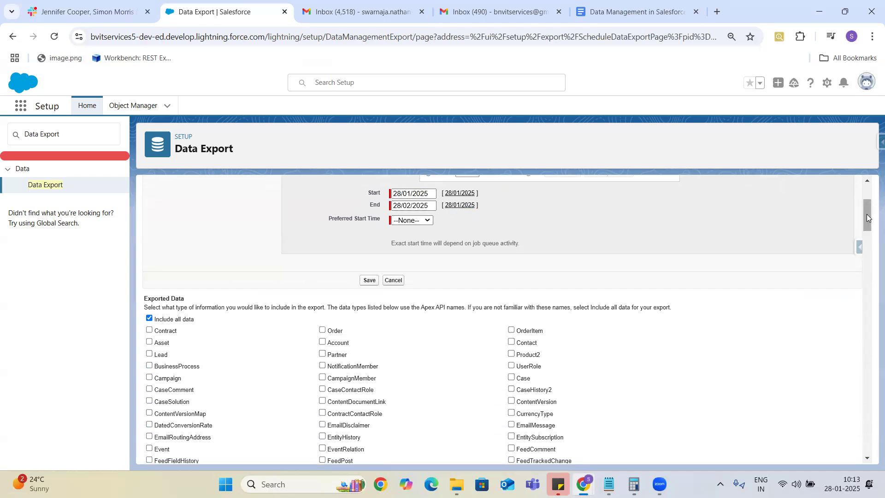
pyautogui.scroll(2, 867, 214)
pyautogui.scroll(-1, 866, 214)
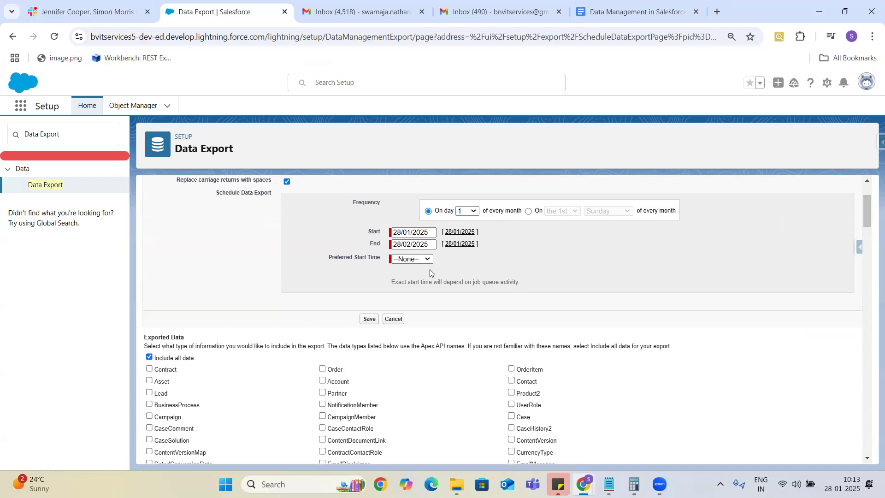
pyautogui.click(529, 212)
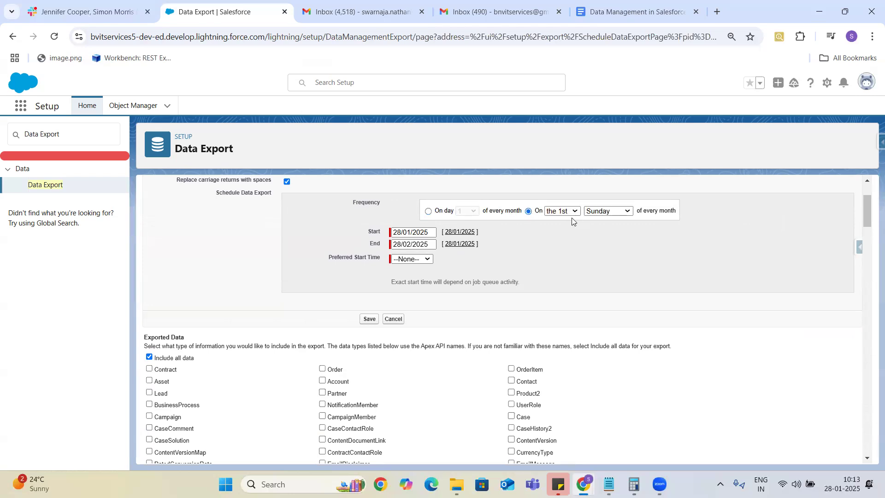
pyautogui.click(428, 212)
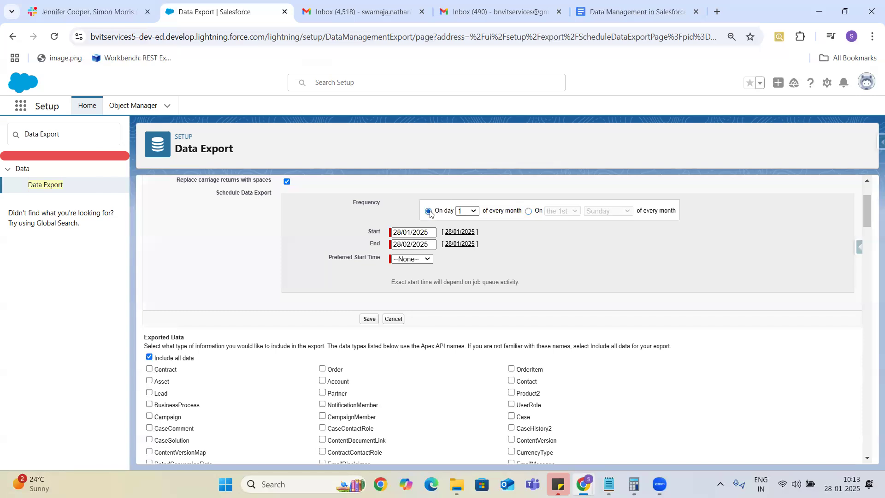
pyautogui.click(473, 212)
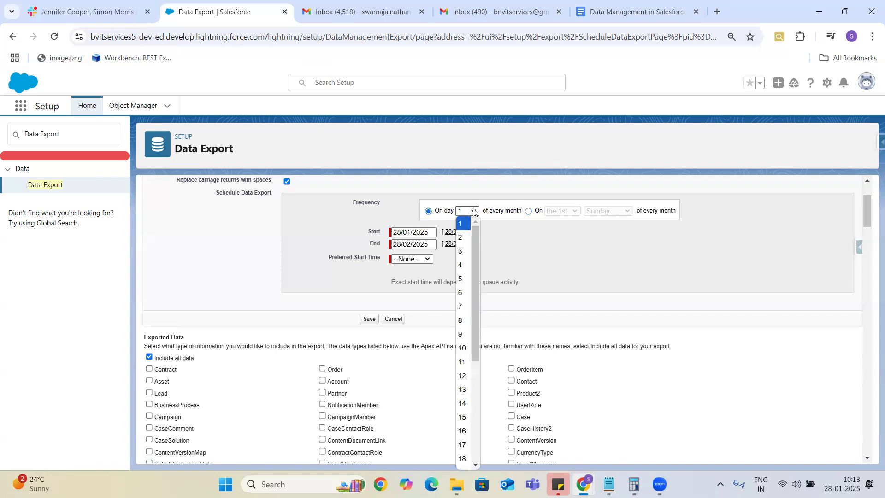
pyautogui.moveTo(478, 265)
pyautogui.mouseDown()
pyautogui.moveTo(475, 338)
pyautogui.moveTo(483, 252)
pyautogui.mouseUp()
pyautogui.click(528, 212)
pyautogui.click(529, 211)
pyautogui.click(626, 211)
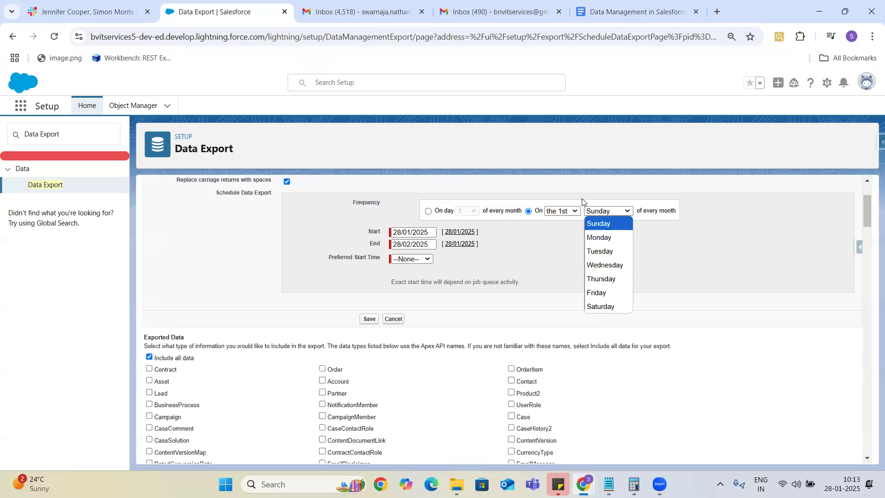
pyautogui.click(428, 212)
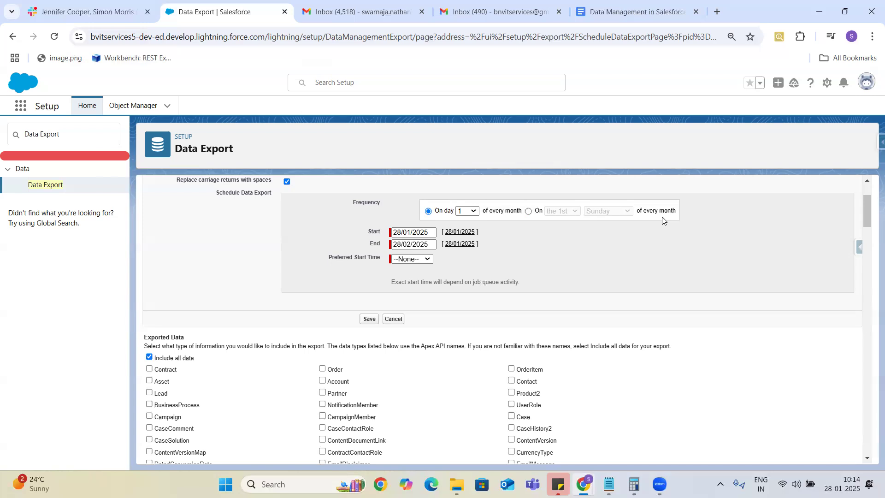
# Step: Change the export frequency to the last Sunday of every month
pyautogui.click(469, 213)
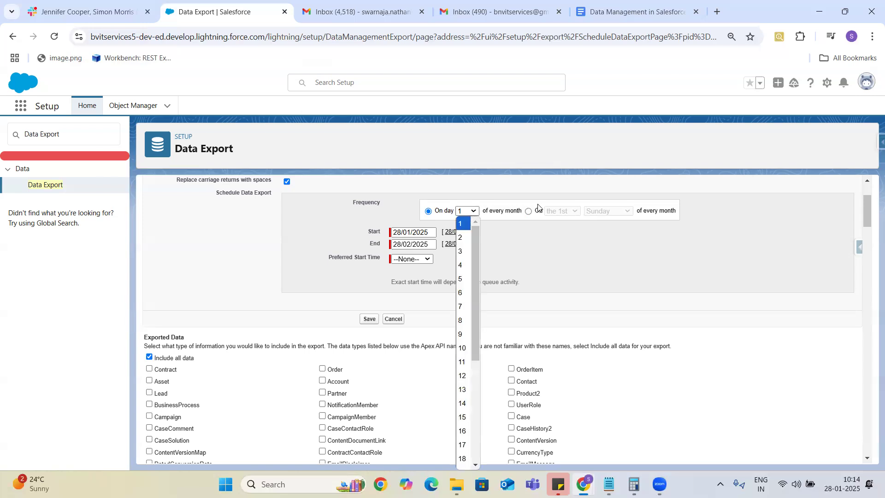
pyautogui.click(528, 211)
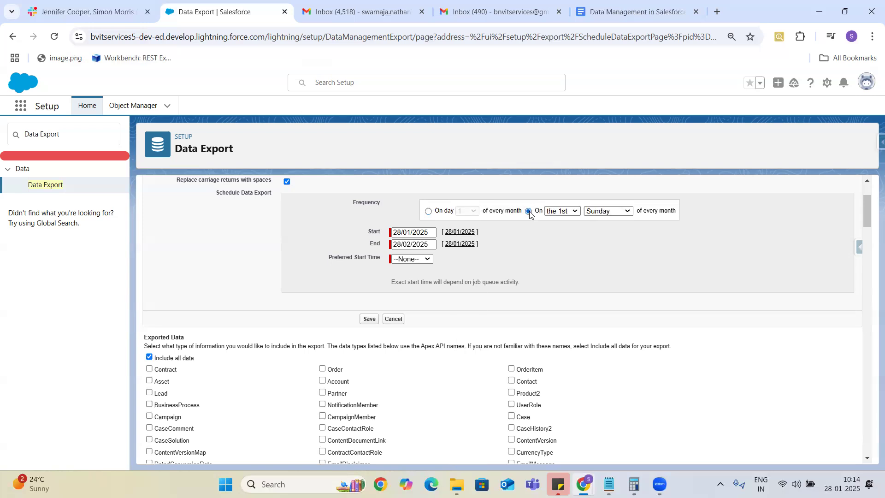
pyautogui.click(572, 211)
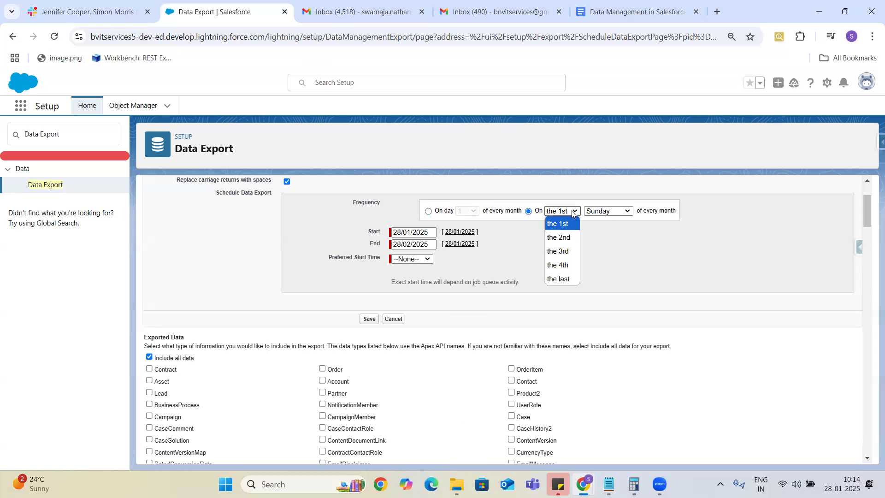
pyautogui.click(625, 211)
pyautogui.click(625, 212)
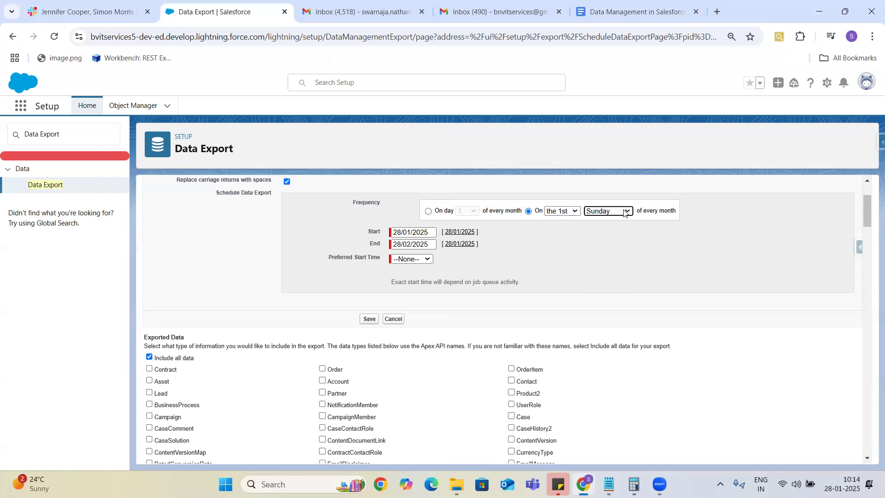
pyautogui.click(625, 211)
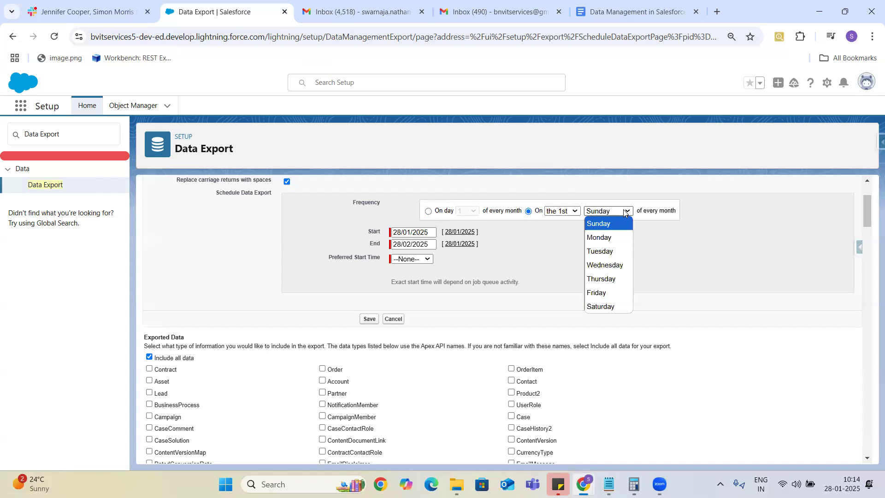
pyautogui.click(593, 224)
pyautogui.click(562, 211)
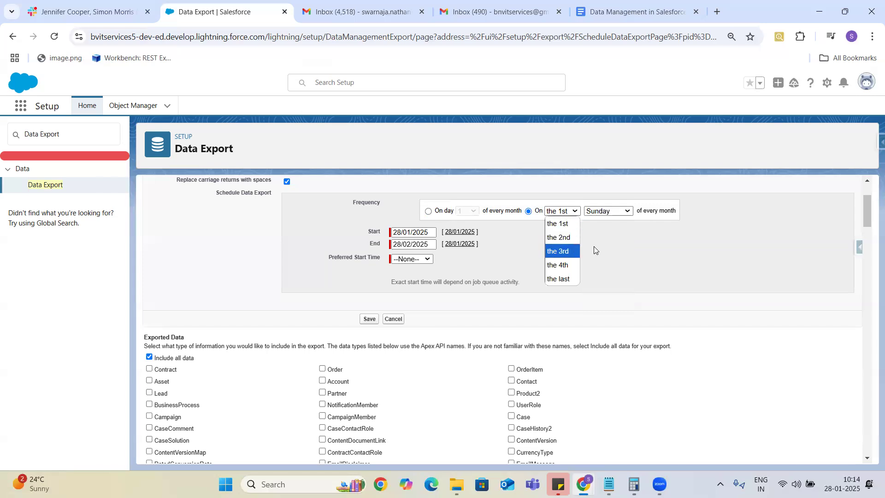
pyautogui.click(570, 280)
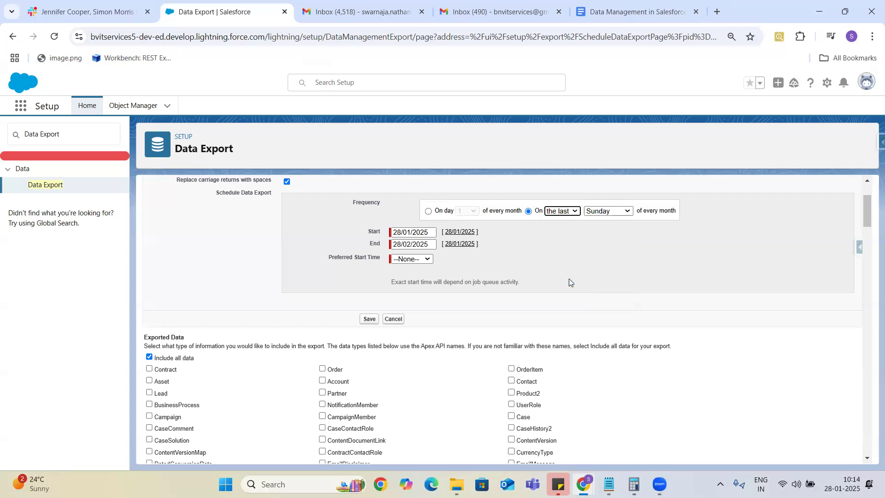
pyautogui.click(866, 181)
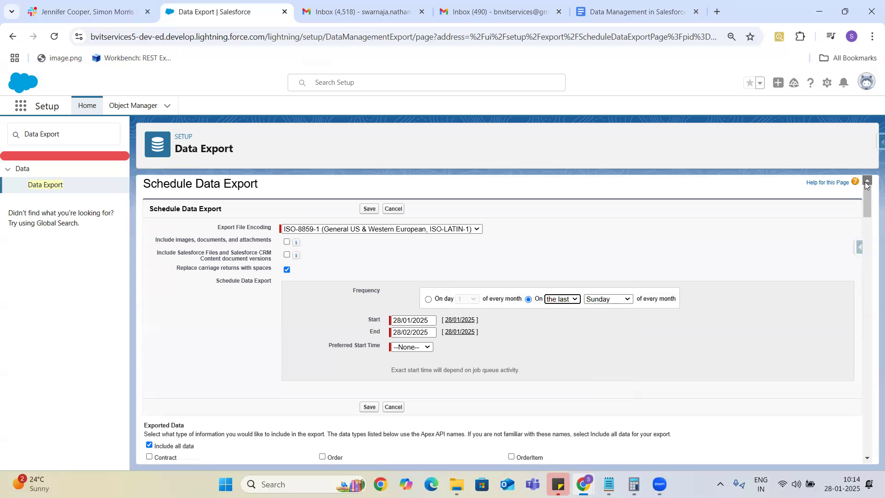
pyautogui.click(866, 181)
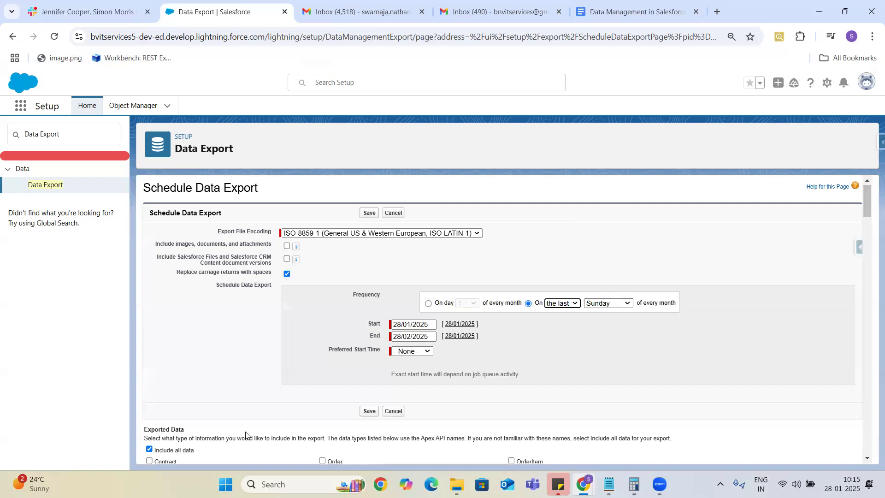
# Step: Set the preferred start time to 1:00 am and fill the end date with today's date
pyautogui.click(414, 351)
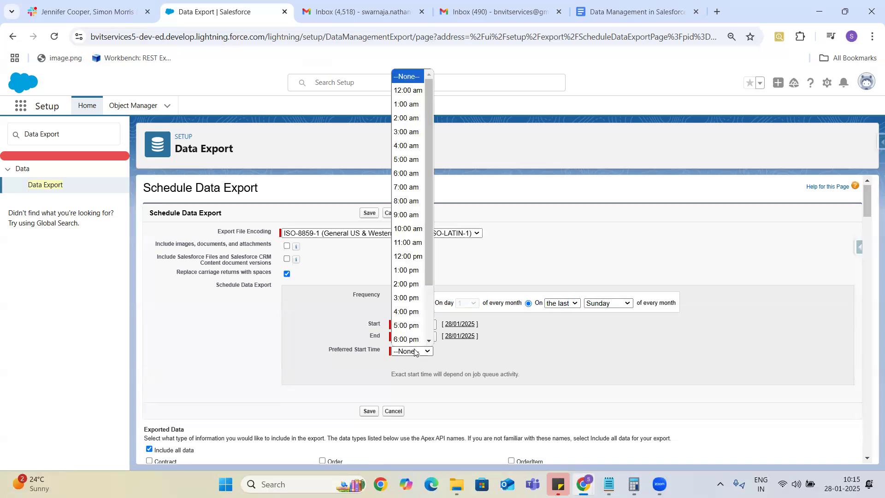
pyautogui.click(407, 105)
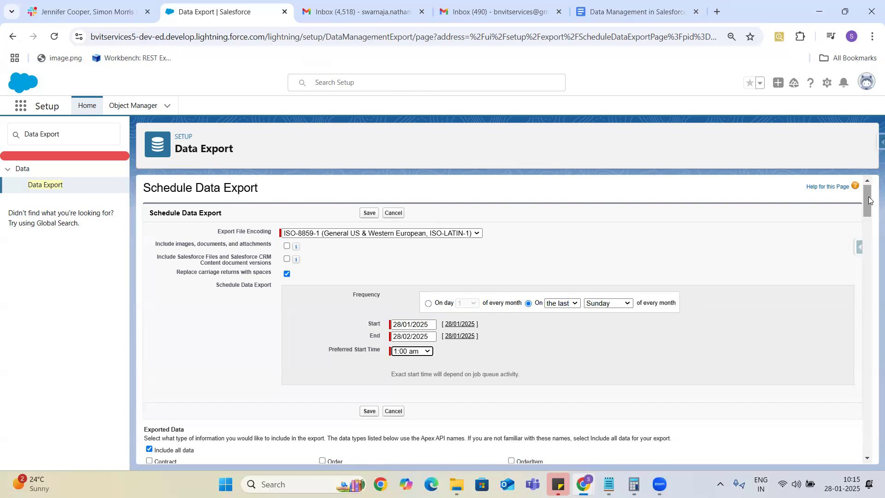
pyautogui.moveTo(868, 200)
pyautogui.mouseDown()
pyautogui.moveTo(868, 228)
pyautogui.moveTo(868, 210)
pyautogui.mouseUp()
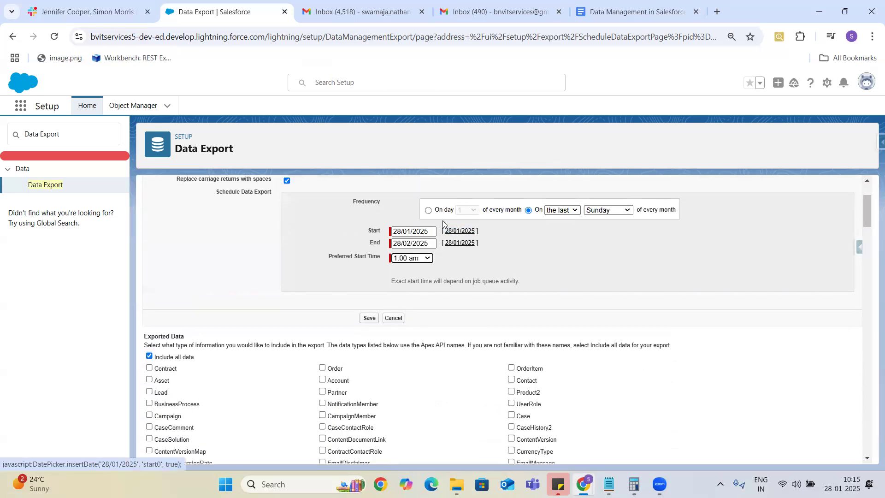
pyautogui.click(460, 245)
# Step: Pick 31 January 2026 as the export end date in the calendar
pyautogui.click(429, 244)
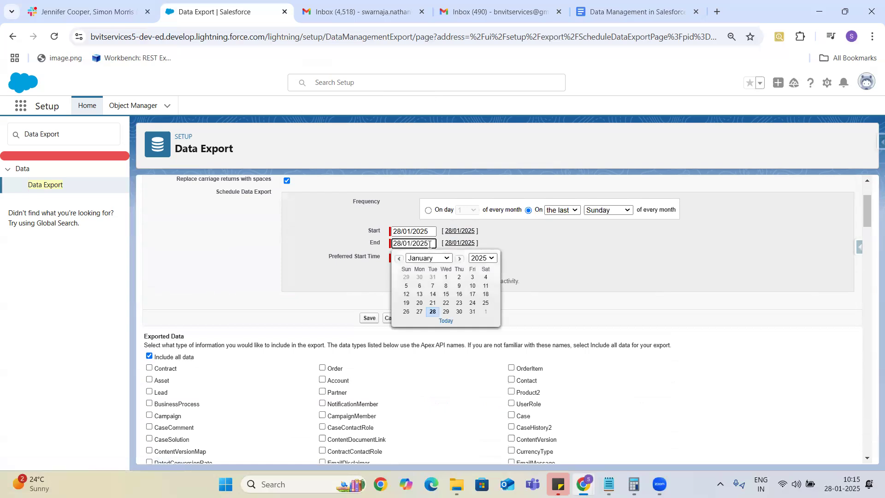
pyautogui.click(481, 258)
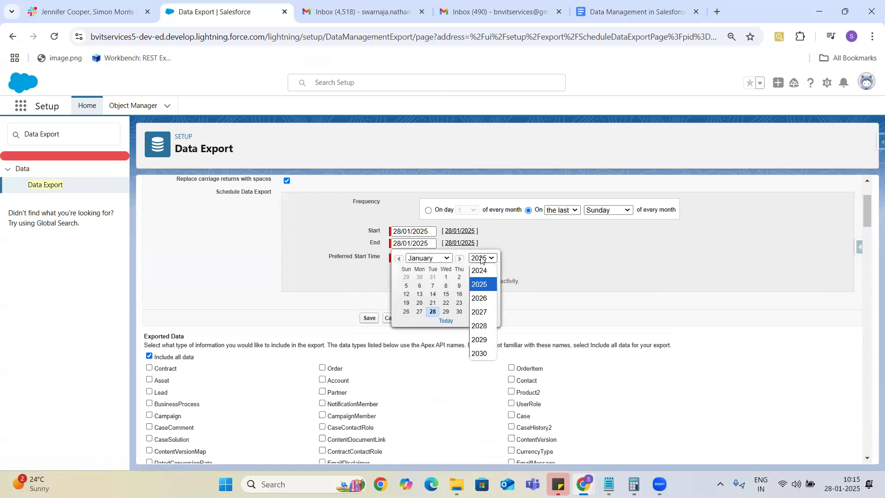
pyautogui.click(482, 300)
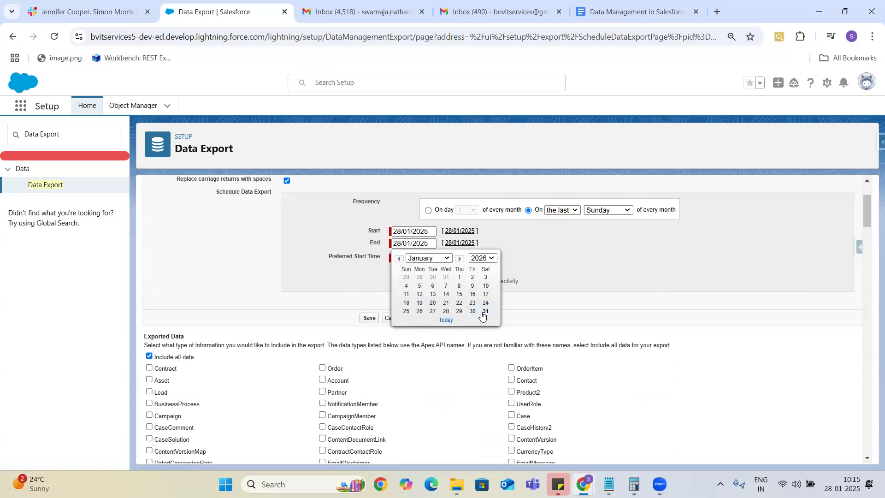
pyautogui.click(484, 312)
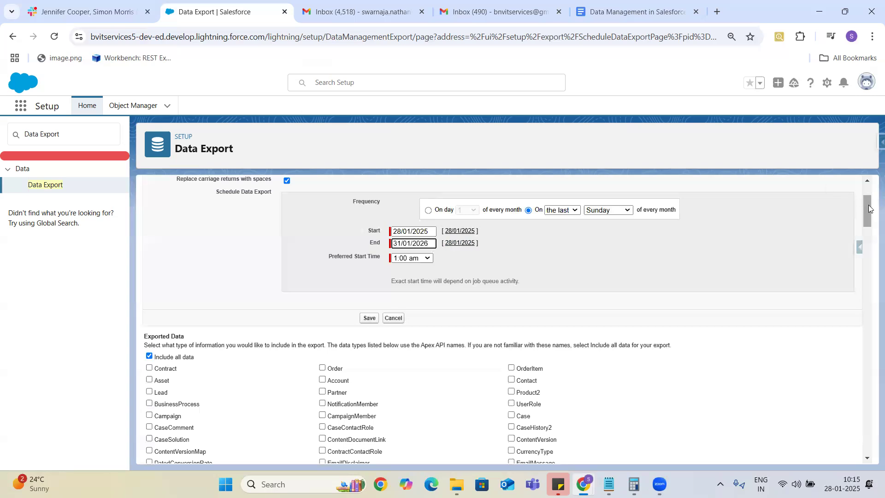
# Step: Try selecting Opportunity, Lead and Account, then revert to exporting all data
pyautogui.moveTo(867, 210); pyautogui.dragTo(871, 227)
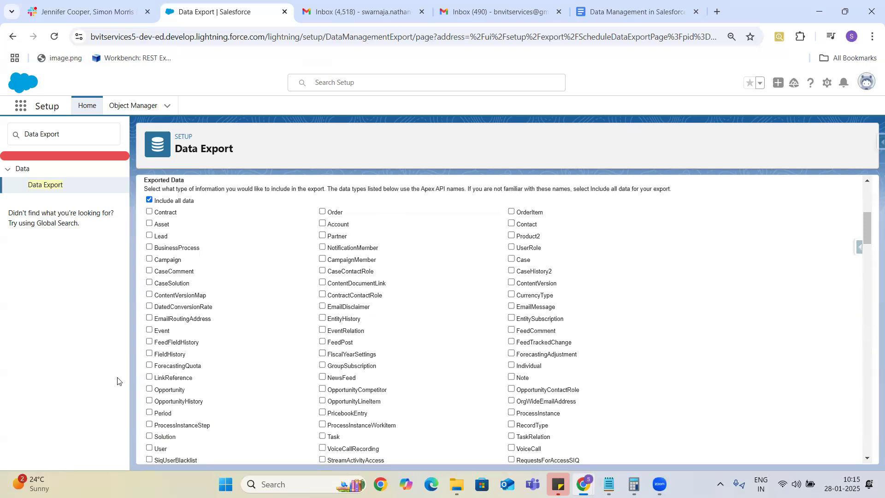
pyautogui.click(149, 389)
pyautogui.click(150, 235)
pyautogui.click(322, 223)
pyautogui.moveTo(867, 224); pyautogui.dragTo(870, 474)
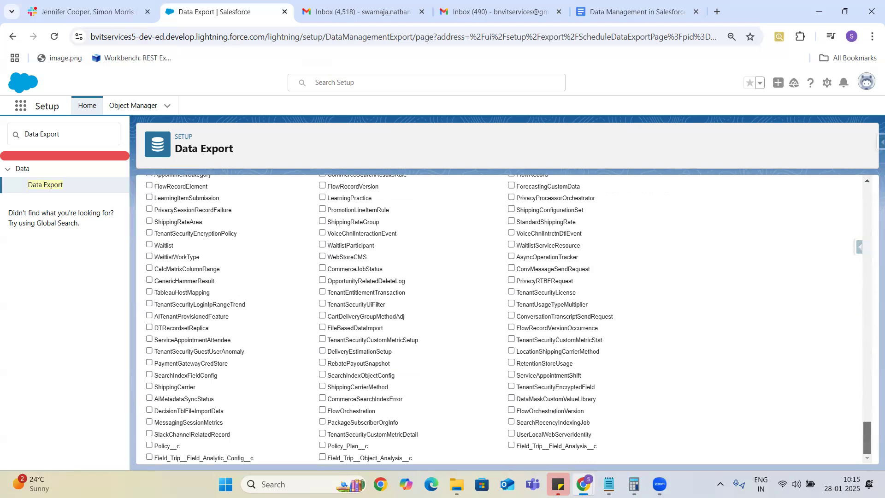
pyautogui.moveTo(867, 438); pyautogui.dragTo(870, 139)
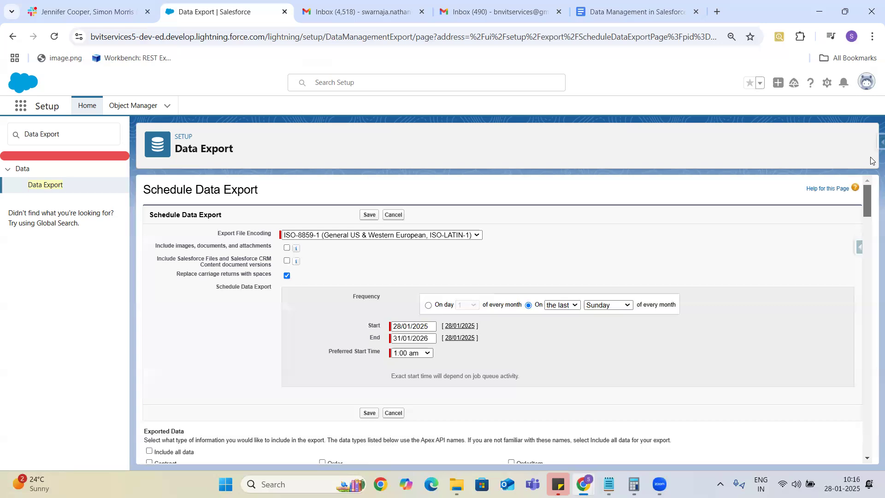
pyautogui.scroll(-3, 608, 225)
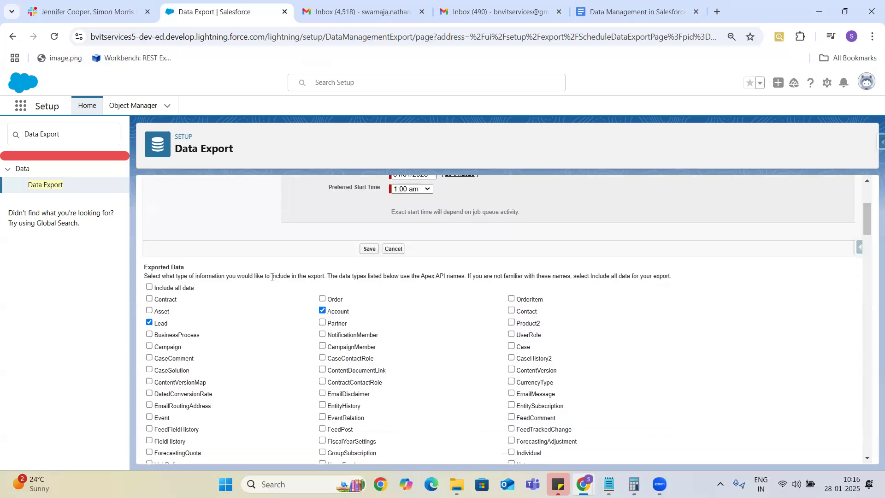
pyautogui.click(150, 287)
# Step: Limit the export to Opportunity, Product2, Account and Contract
pyautogui.moveTo(866, 215); pyautogui.dragTo(868, 221)
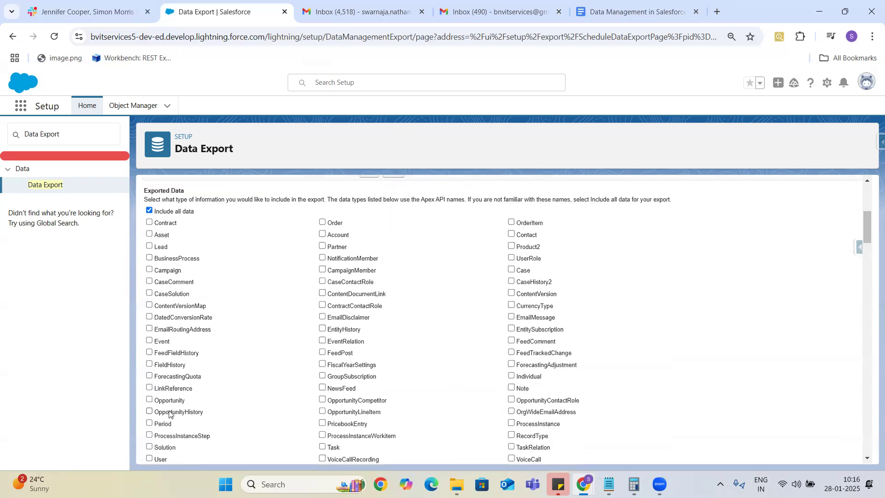
pyautogui.click(149, 400)
pyautogui.click(511, 246)
pyautogui.click(322, 235)
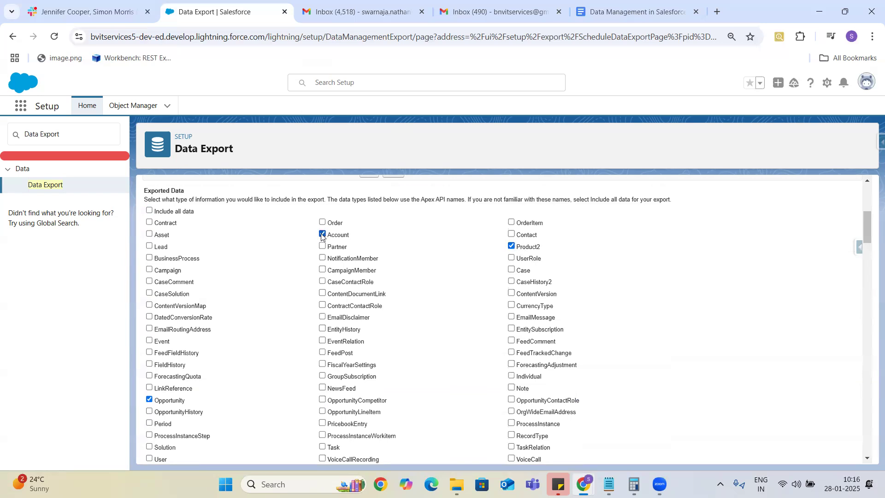
pyautogui.click(149, 222)
pyautogui.moveTo(868, 226); pyautogui.dragTo(871, 185)
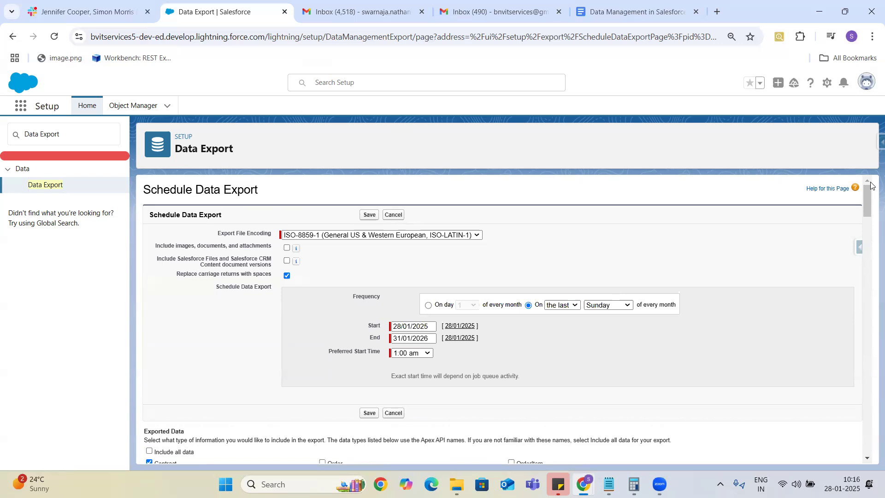
# Step: Save the export schedule so the next export shows 23/02/2025, 1:00 am, then check the system calendar
pyautogui.click(366, 216)
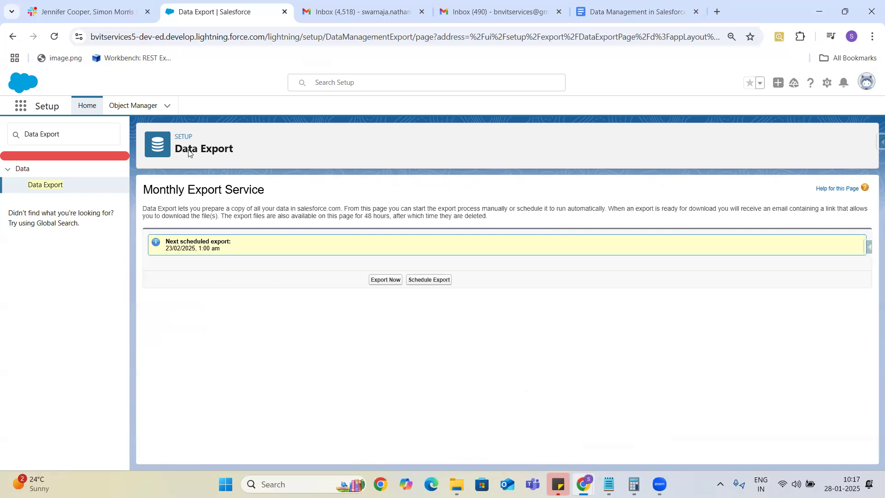
pyautogui.moveTo(234, 153); pyautogui.dragTo(252, 154)
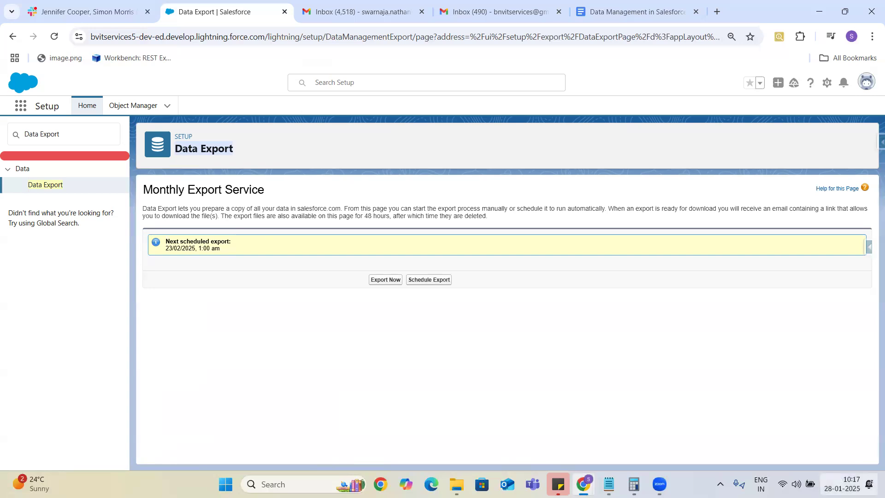
pyautogui.click(842, 484)
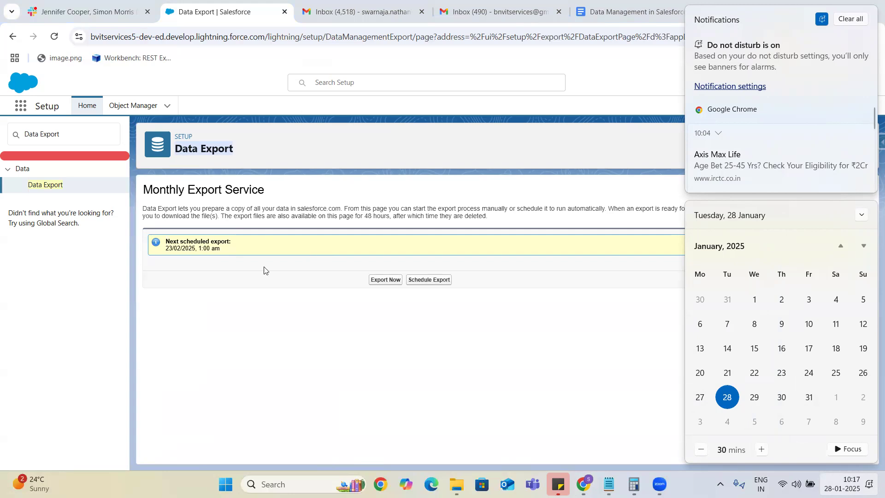
# Step: Advance the Windows calendar to March 2025, then begin a one-off Export Now
pyautogui.click(864, 246)
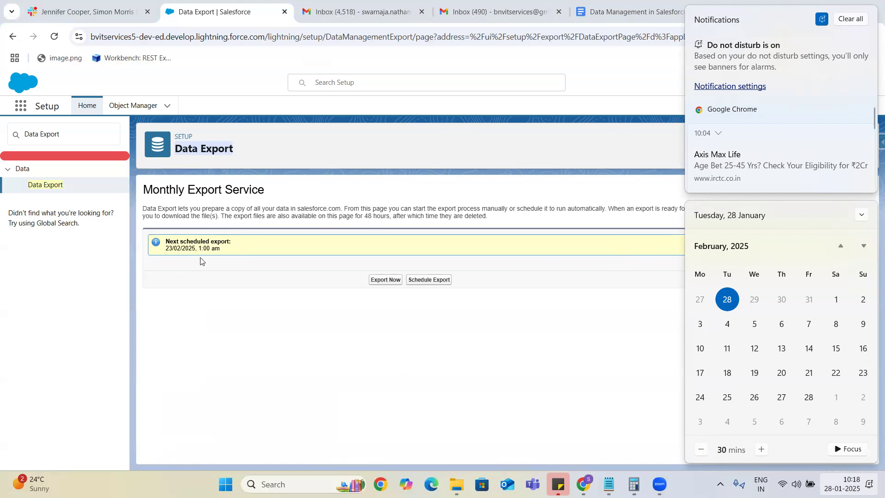
pyautogui.click(863, 247)
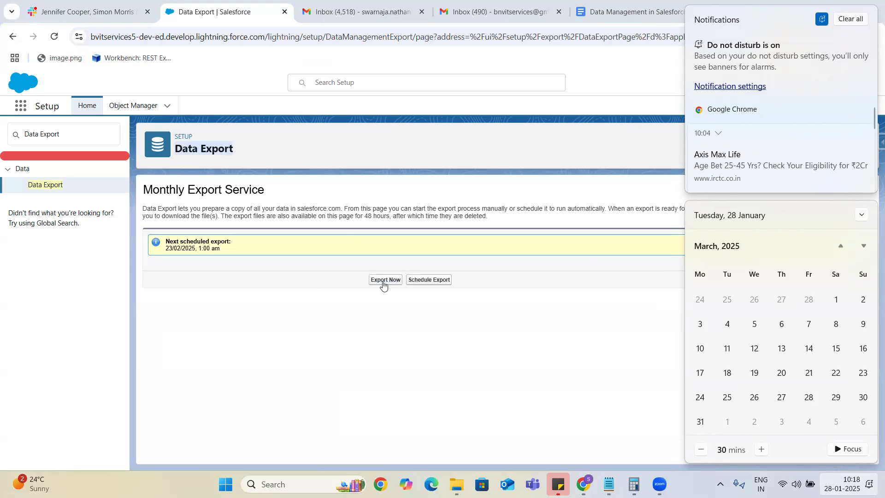
pyautogui.click(380, 281)
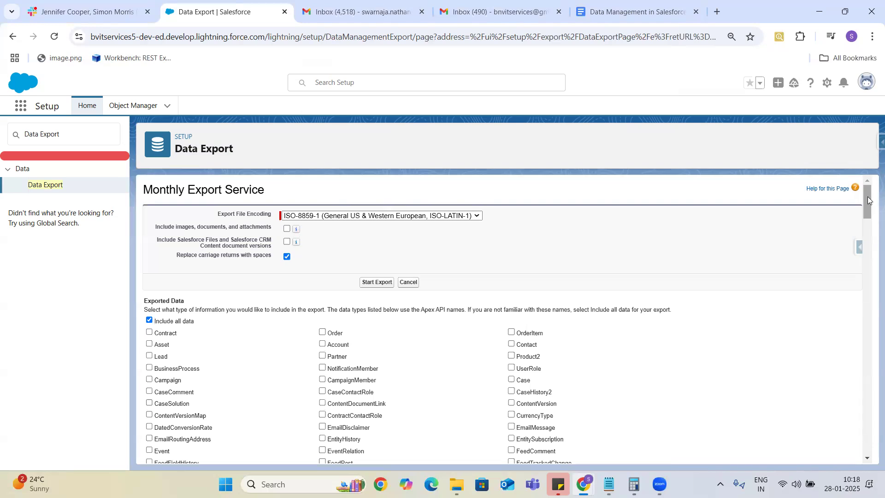
# Step: Include Opportunity in the one-off export and start it so it is queued
pyautogui.moveTo(867, 200); pyautogui.dragTo(870, 226)
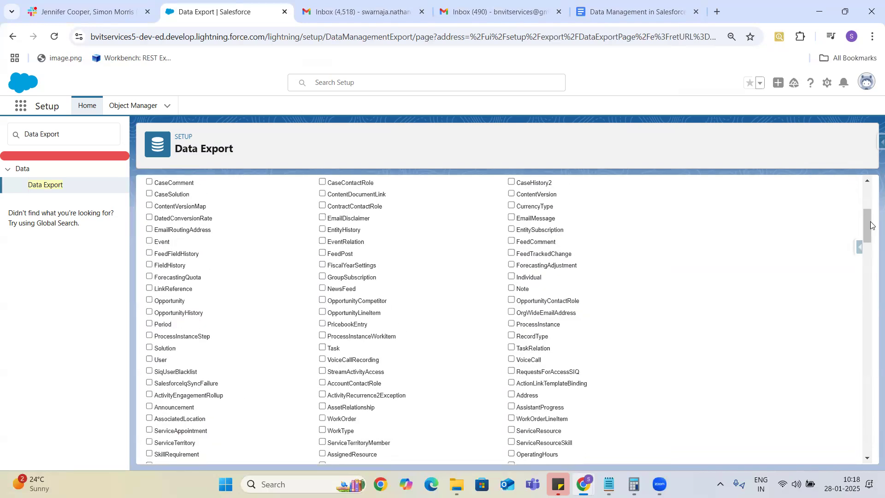
pyautogui.click(180, 296)
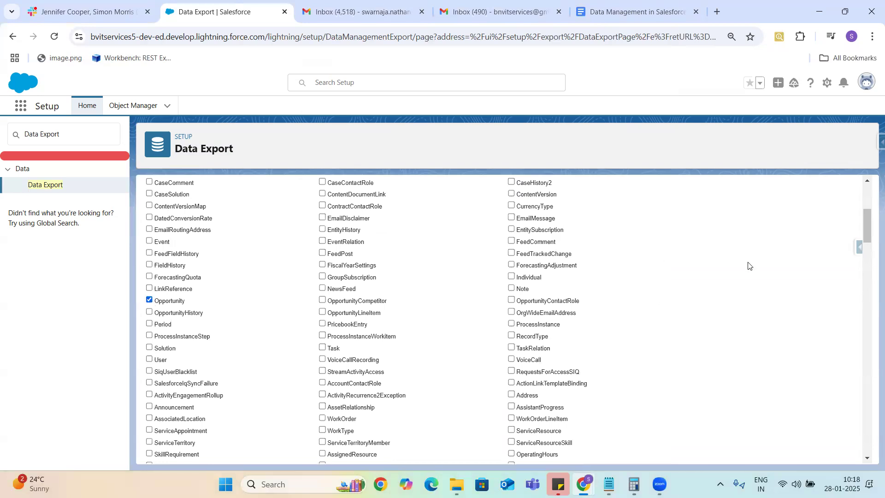
pyautogui.moveTo(869, 226); pyautogui.dragTo(869, 198)
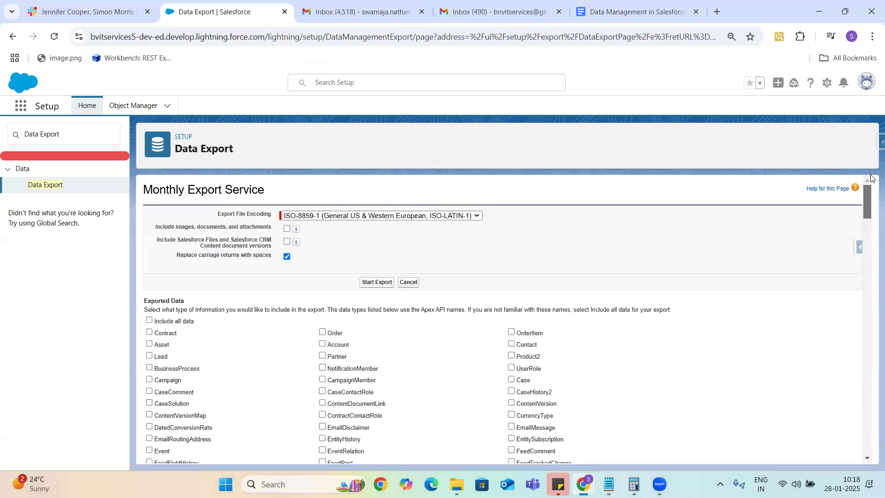
pyautogui.click(376, 282)
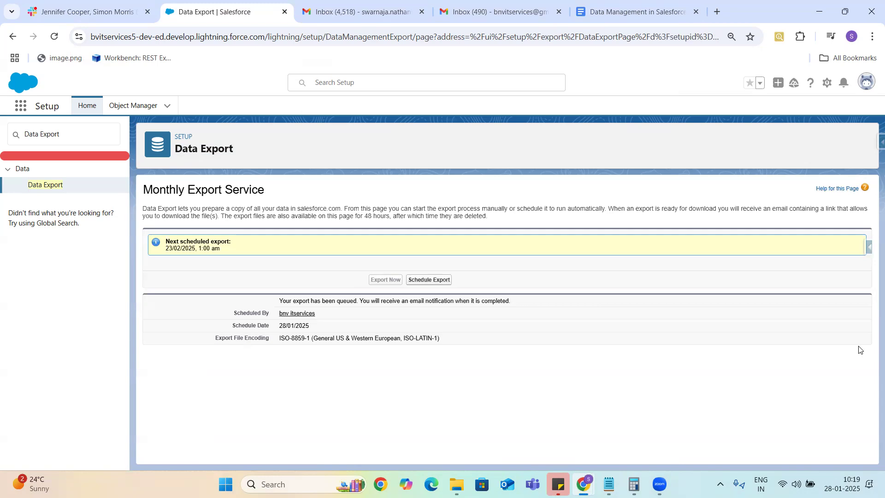
# Step: Reload the Data Export page and switch back to the 'Data Management in Salesforce' notes
pyautogui.click(54, 40)
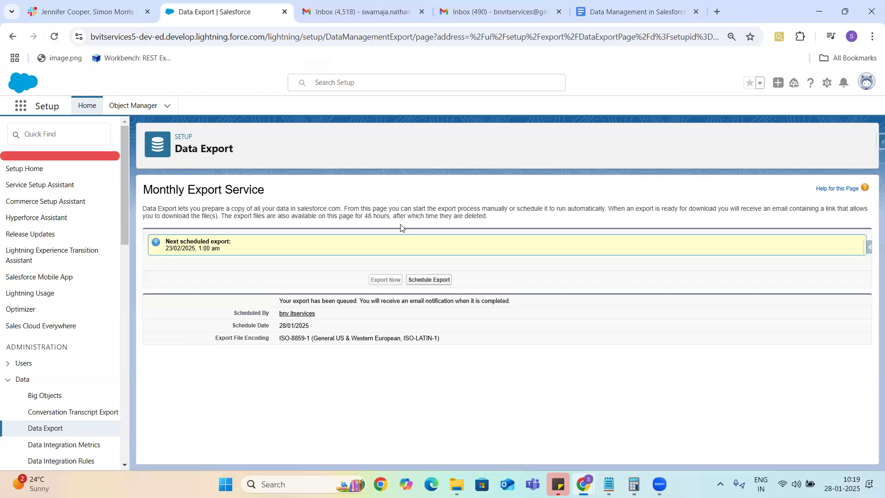
pyautogui.moveTo(176, 150); pyautogui.dragTo(227, 153)
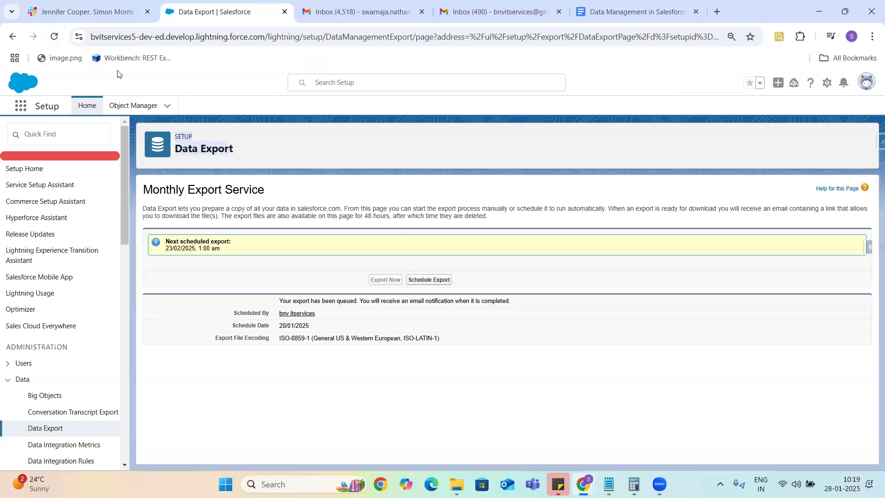
pyautogui.click(620, 14)
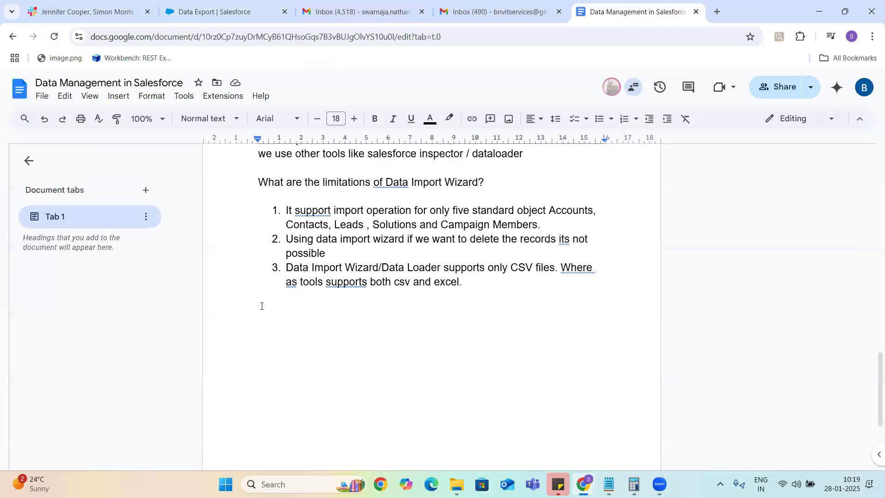
# Step: Add a plain line after the three Data Import Wizard limitations and begin a 'Data Export' heading
pyautogui.click(264, 320)
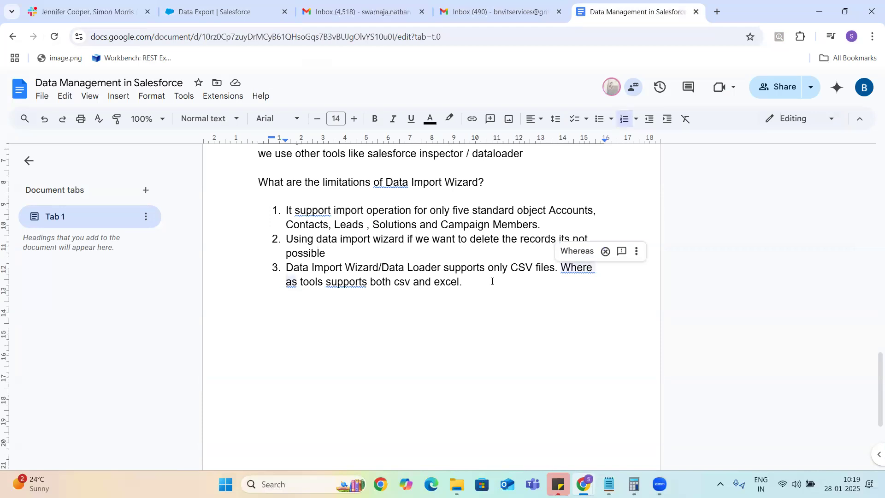
pyautogui.click(476, 280)
pyautogui.press('Return')
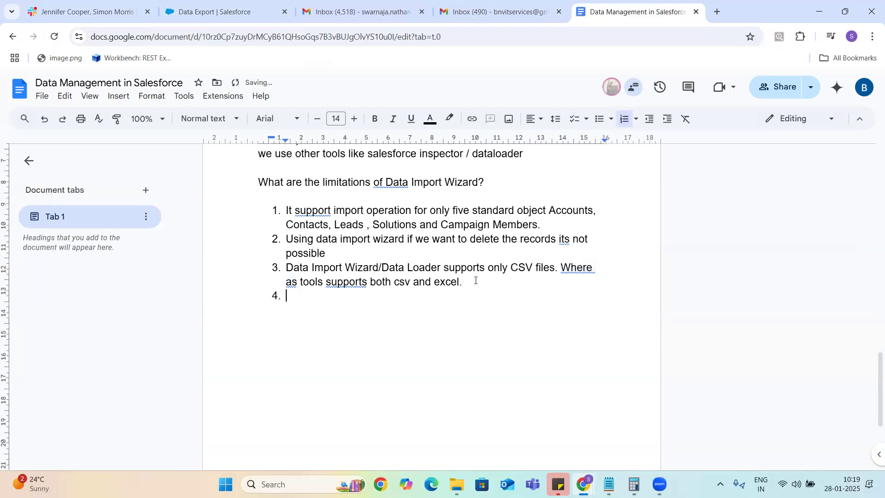
pyautogui.press('BackSpace')
pyautogui.press('BackSpace')
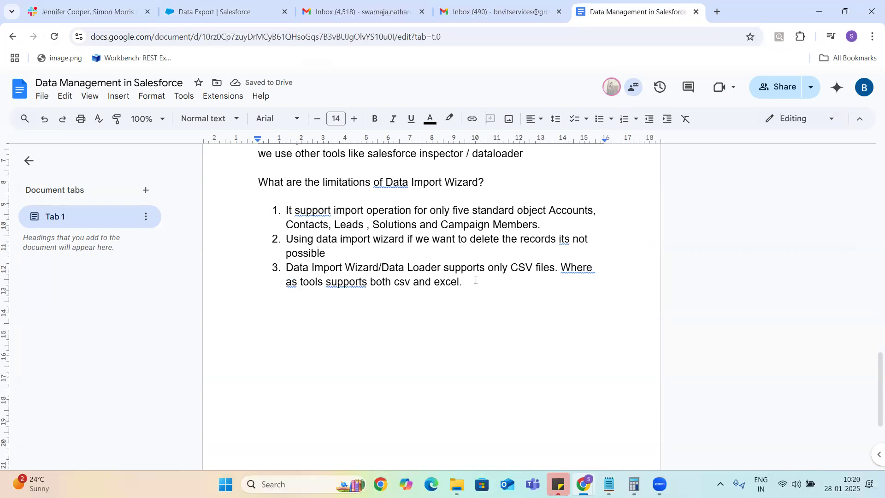
pyautogui.press('Tab')
pyautogui.press('Up')
pyautogui.press('Up')
pyautogui.press('Up')
pyautogui.press('Up')
pyautogui.press('Up')
pyautogui.press('Up')
pyautogui.press('Up')
pyautogui.press('Up')
pyautogui.press('Up')
pyautogui.press('Up')
pyautogui.press('Up')
pyautogui.press('Up')
pyautogui.press('Up')
pyautogui.press('Up')
pyautogui.press('Up')
pyautogui.press('Up')
pyautogui.press('Up')
pyautogui.press('Up')
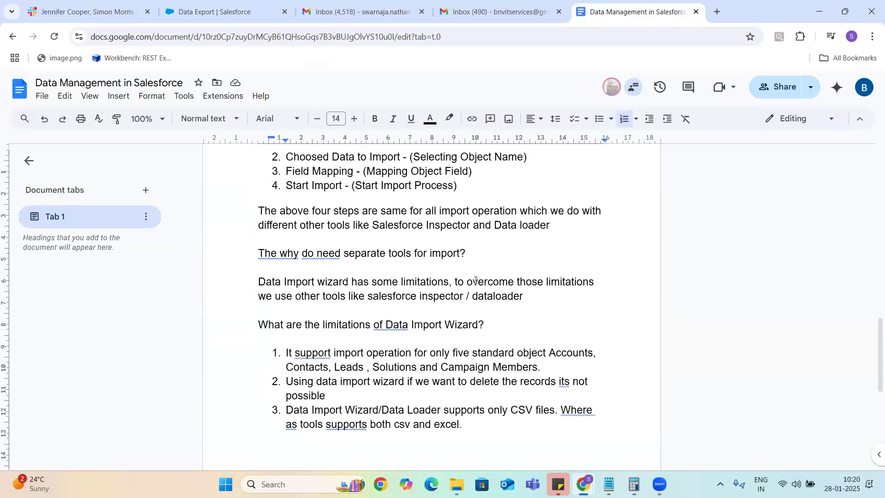
pyautogui.press('Up')
pyautogui.press('Up')
pyautogui.press('Up')
pyautogui.press('Up')
pyautogui.press('Up')
pyautogui.press('Up')
pyautogui.press('Up')
pyautogui.press('Up')
pyautogui.press('Up')
pyautogui.press('Up')
pyautogui.press('Up')
pyautogui.press('Up')
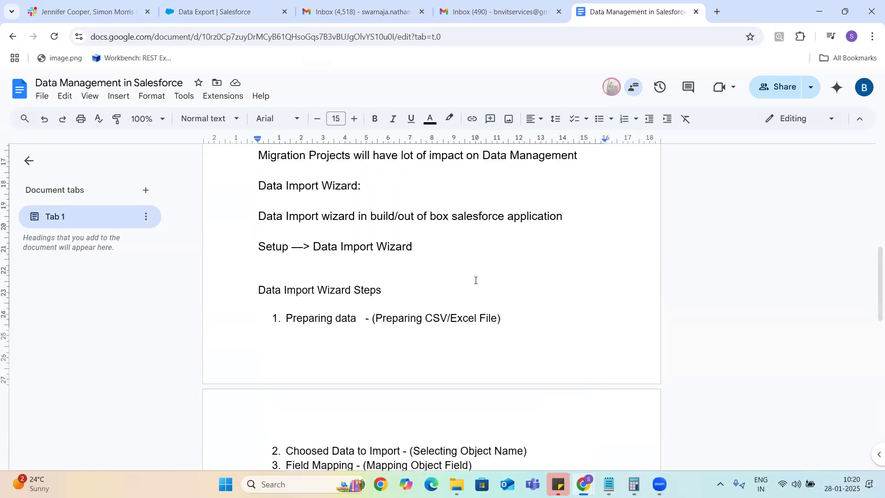
pyautogui.press('Down')
pyautogui.press('Down')
pyautogui.press('Down')
pyautogui.press('Down')
pyautogui.press('Down')
pyautogui.press('Down')
pyautogui.press('Down')
pyautogui.press('Down')
pyautogui.press('Down')
pyautogui.press('Down')
pyautogui.press('Down')
pyautogui.press('Down')
pyautogui.press('Down')
pyautogui.press('Down')
pyautogui.press('Down')
pyautogui.press('Down')
pyautogui.press('Down')
pyautogui.press('Down')
pyautogui.press('Down')
pyautogui.press('Down')
pyautogui.write('Data Export:')
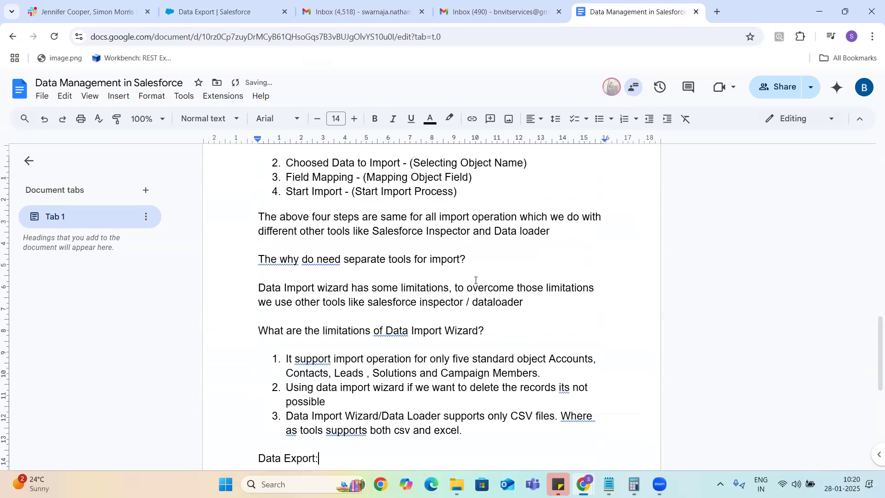
# Step: Finish the 'Data Export:' heading and add the line 'Data Export we can do using multiple tools'
pyautogui.press('Return')
pyautogui.press('Return')
pyautogui.write('Data Exp')
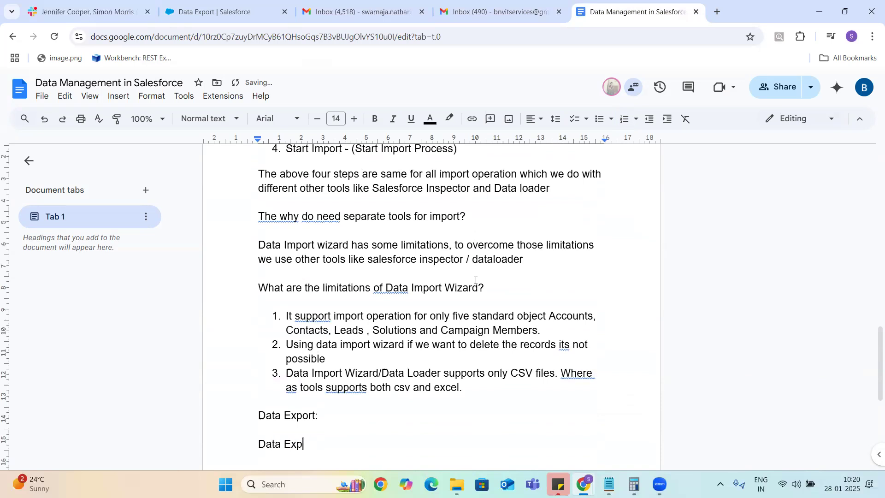
pyautogui.write('ort we can do using multipl')
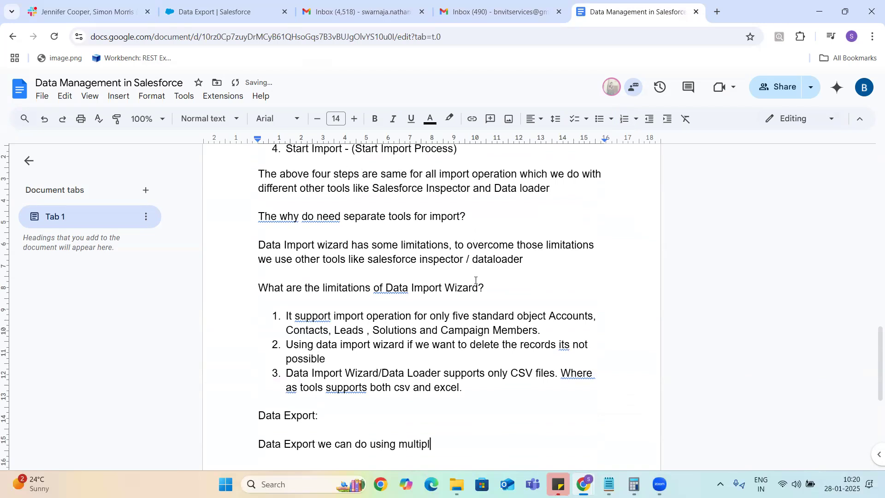
pyautogui.write('e tools')
pyautogui.press('Return')
# Step: List '1. Out of the box / Inbuilt Data Export' and 'Dataloader/Salesforce Inspector', then start a 'What are' question
pyautogui.write('1. ')
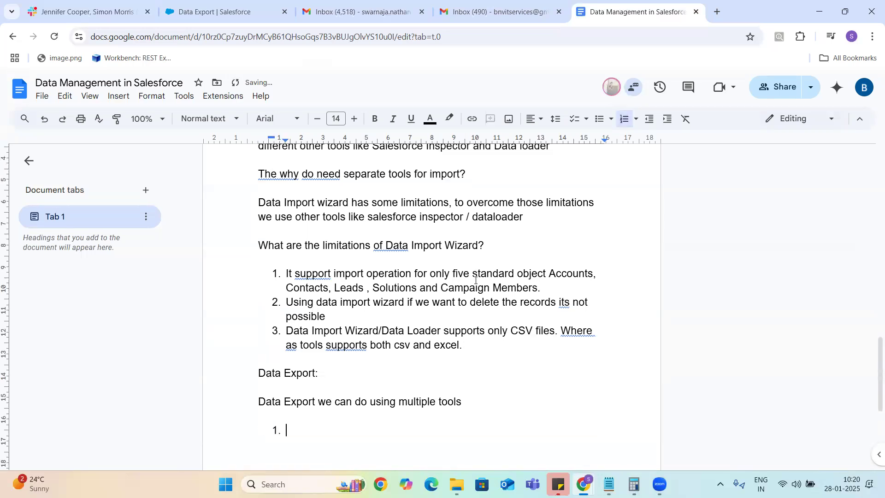
pyautogui.write('OUt')
pyautogui.press('BackSpace')
pyautogui.press('BackSpace')
pyautogui.write('utof the box')
pyautogui.press('BackSpace')
pyautogui.press('BackSpace')
pyautogui.press('BackSpace')
pyautogui.press('BackSpace')
pyautogui.press('BackSpace')
pyautogui.press('BackSpace')
pyautogui.press('BackSpace')
pyautogui.press('BackSpace')
pyautogui.press('BackSpace')
pyautogui.press('BackSpace')
pyautogui.write('of the box / ')
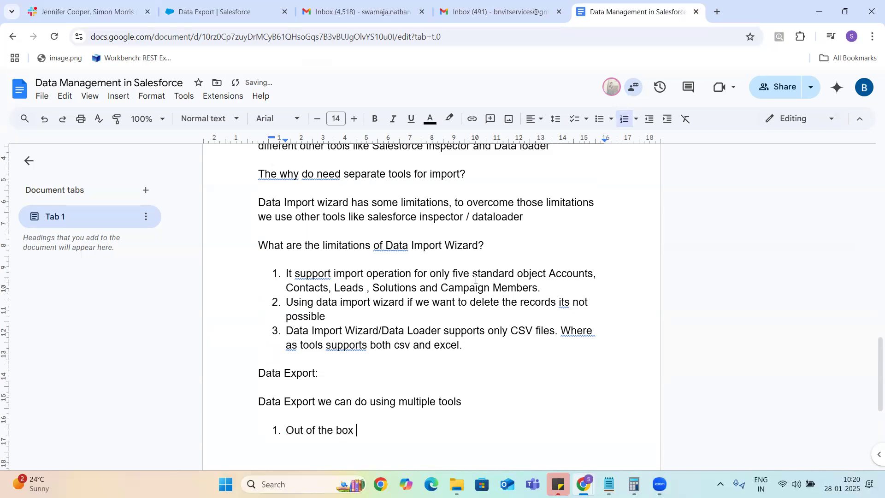
pyautogui.write('Inbuild')
pyautogui.press('BackSpace')
pyautogui.write('t Dt=a')
pyautogui.press('BackSpace')
pyautogui.press('BackSpace')
pyautogui.press('BackSpace')
pyautogui.write('ata Export')
pyautogui.press('Return')
pyautogui.write('Dat')
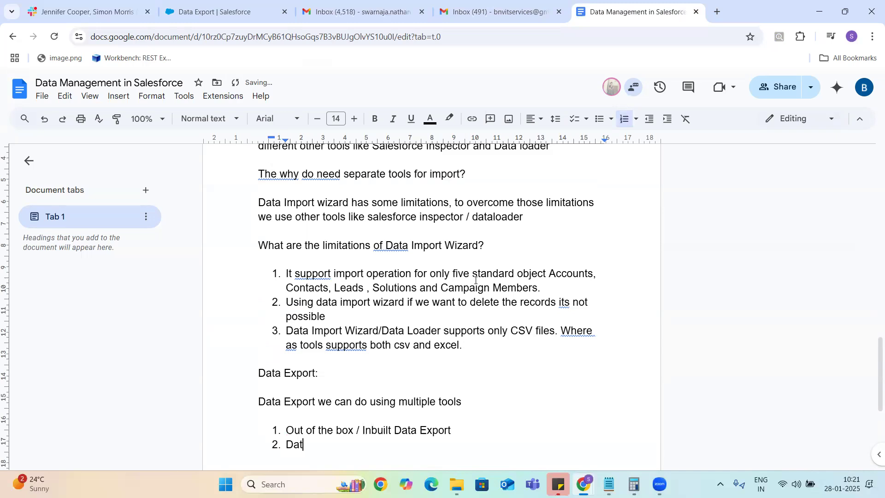
pyautogui.write('aloader/Salesforce ')
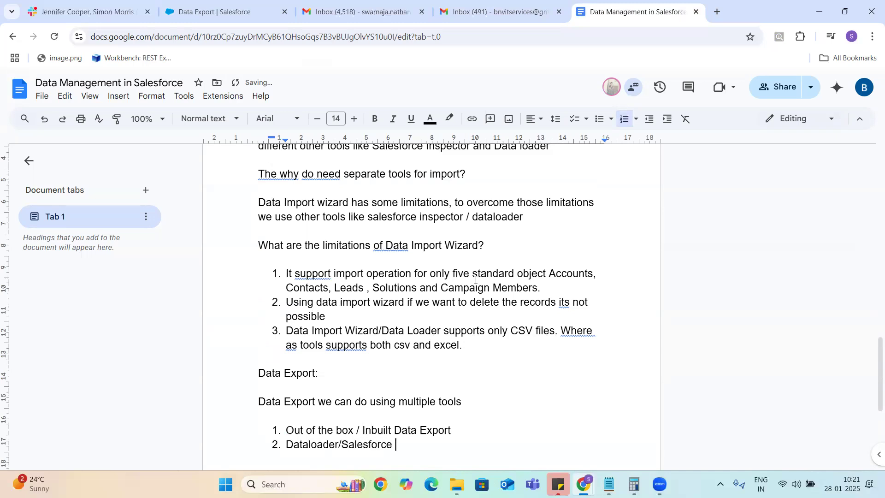
pyautogui.write('Inspector')
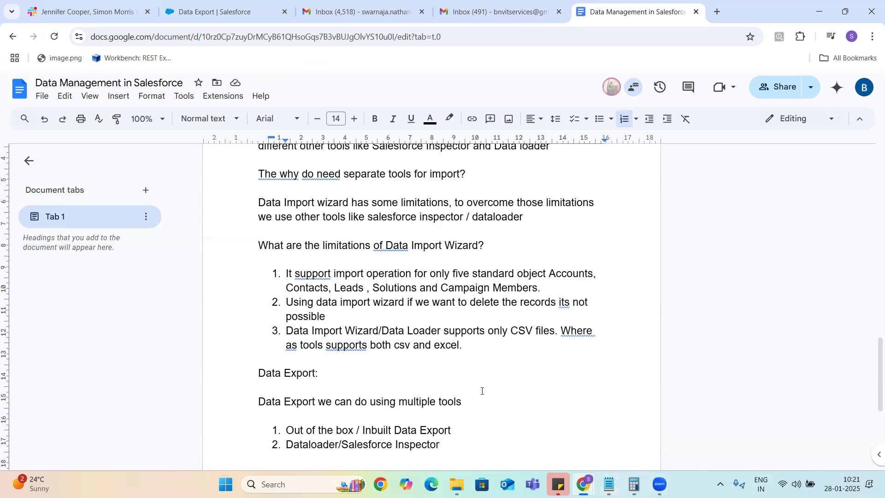
pyautogui.press('Return')
pyautogui.press('Return')
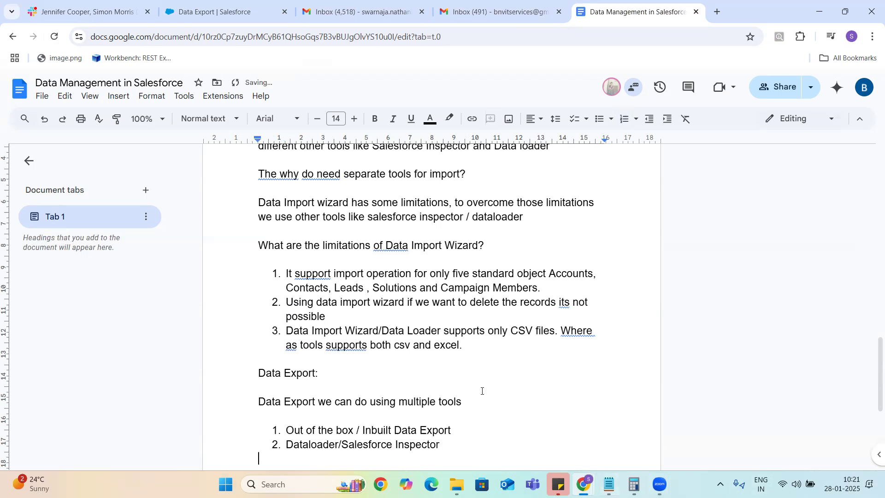
pyautogui.scroll(-1, 482, 390)
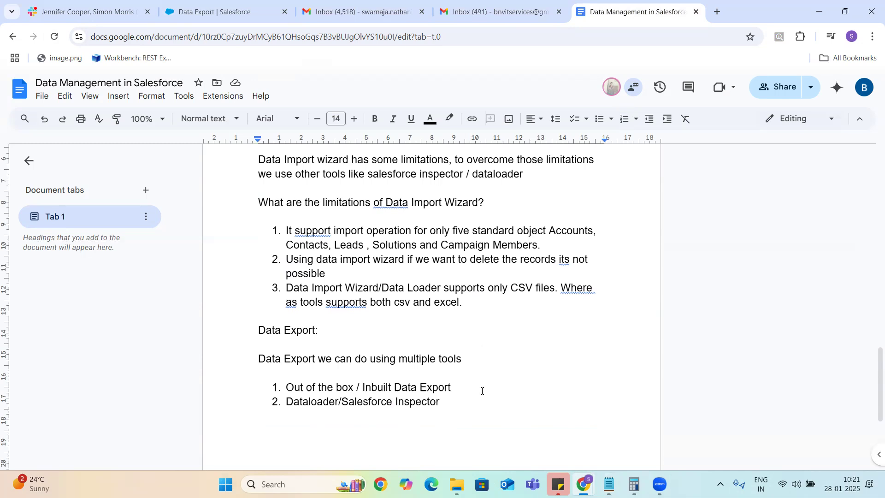
pyautogui.write('What are ')
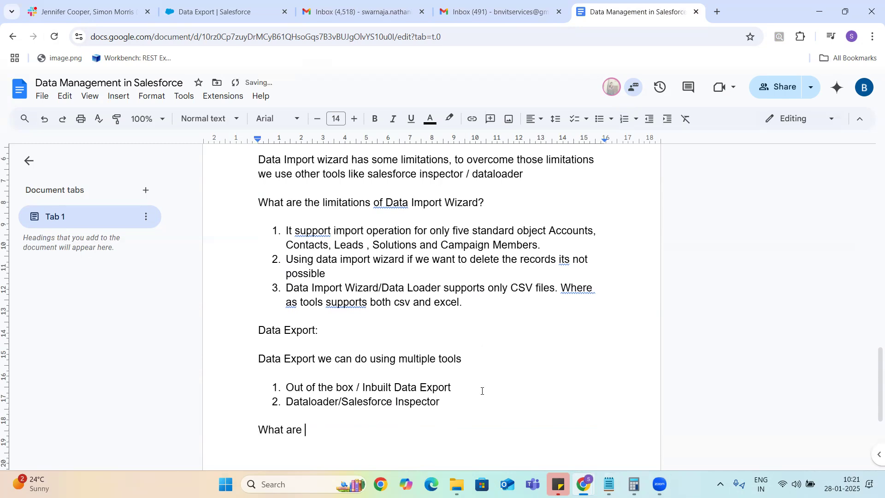
pyautogui.write('the differences betwee')
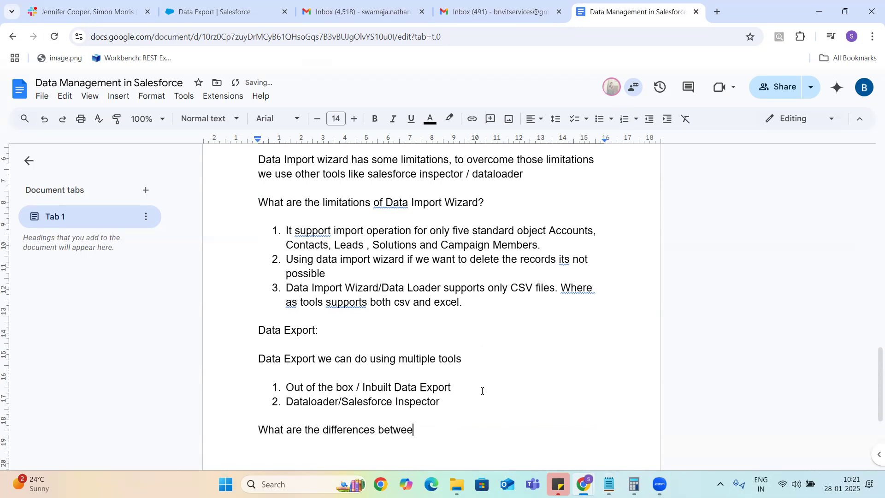
# Step: Reword the question to 'What are the limitations of Data Export out of the box functionality?' and add blank lines
pyautogui.press('BackSpace')
pyautogui.press('BackSpace')
pyautogui.press('BackSpace')
pyautogui.press('BackSpace')
pyautogui.press('BackSpace')
pyautogui.press('BackSpace')
pyautogui.press('BackSpace')
pyautogui.press('BackSpace')
pyautogui.press('BackSpace')
pyautogui.press('BackSpace')
pyautogui.press('BackSpace')
pyautogui.press('BackSpace')
pyautogui.press('BackSpace')
pyautogui.press('BackSpace')
pyautogui.press('BackSpace')
pyautogui.press('BackSpace')
pyautogui.press('BackSpace')
pyautogui.press('BackSpace')
pyautogui.write('limitations of Data ')
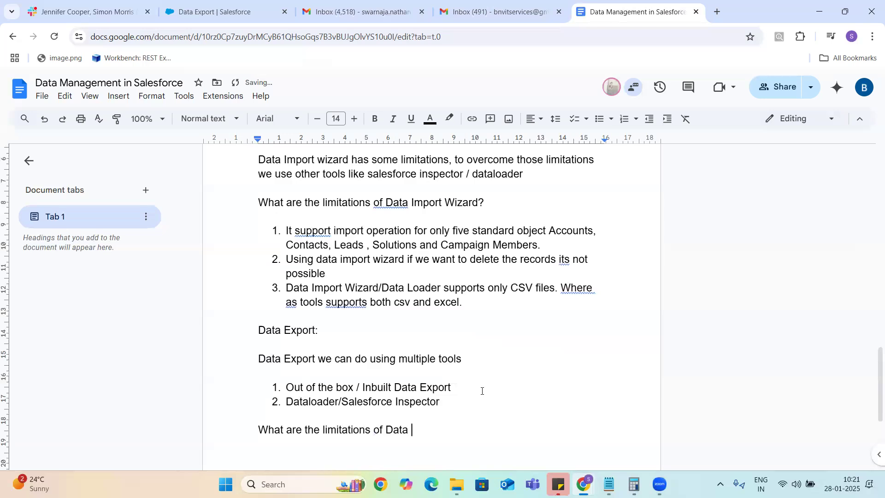
pyautogui.write('Export?')
pyautogui.press('BackSpace')
pyautogui.write('out of the box f')
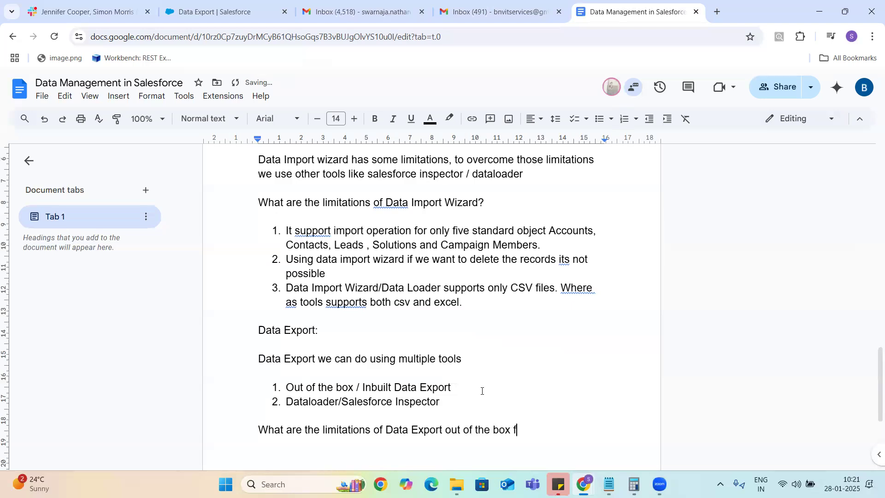
pyautogui.write('unctionality?')
pyautogui.press('Return')
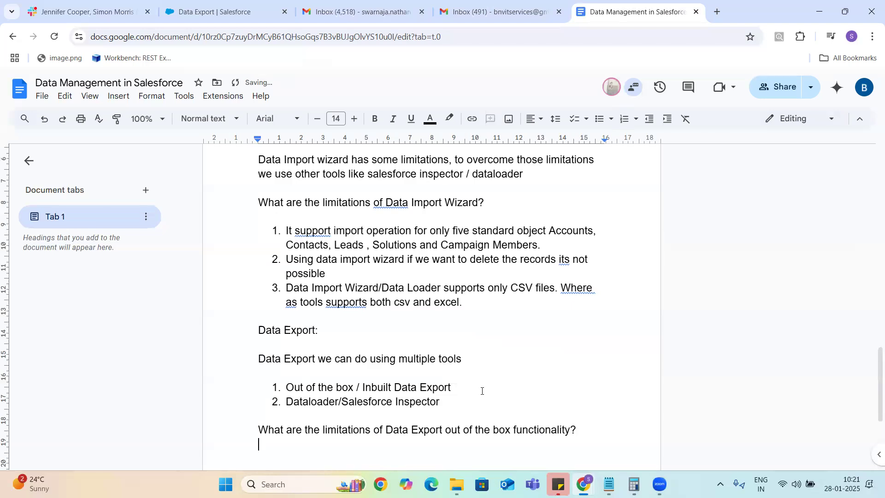
pyautogui.press('Return')
# Step: Discard an 'Export All is not' draft and restart item '1.', briefly checking the Salesforce Data Export page
pyautogui.write('1.')
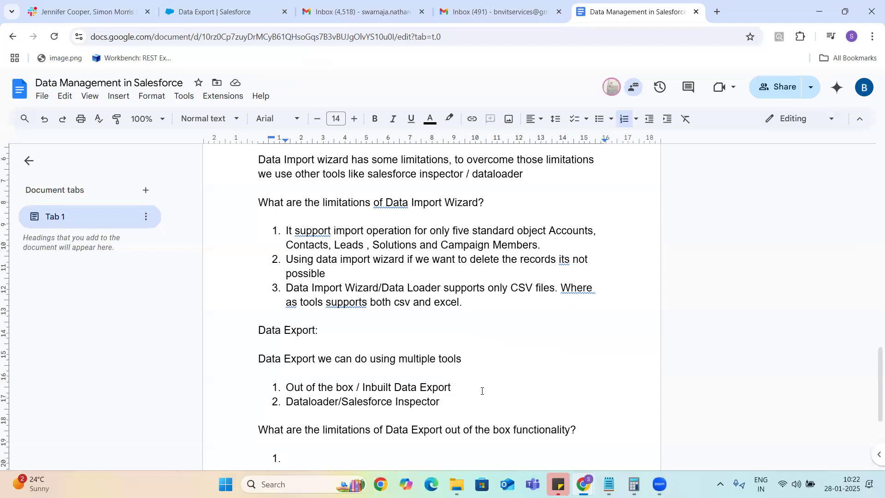
pyautogui.write('Export')
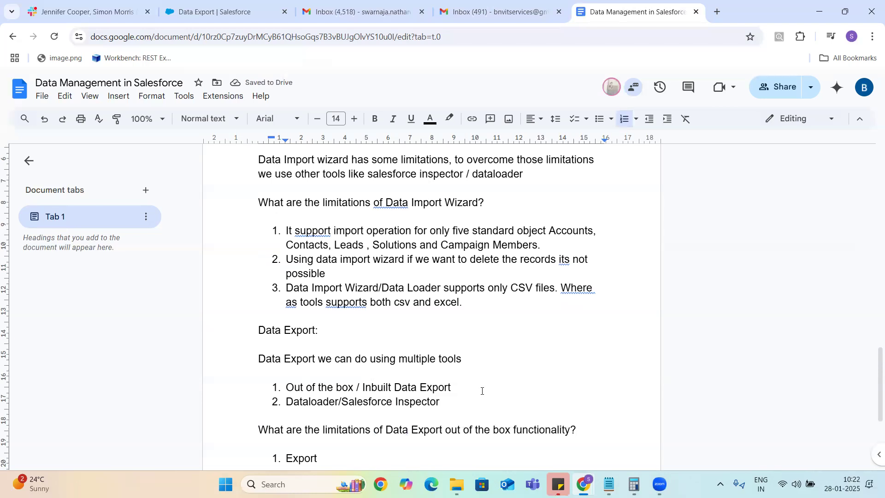
pyautogui.write('All is not')
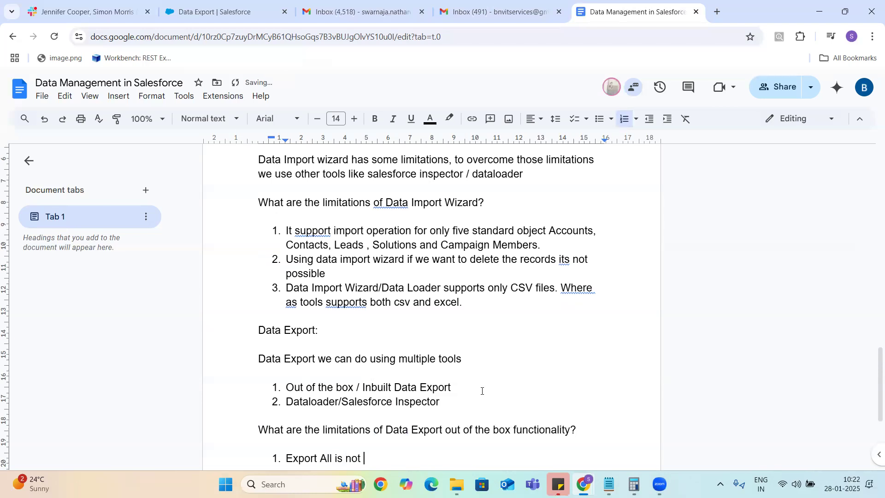
pyautogui.press('BackSpace')
pyautogui.press('BackSpace')
pyautogui.press('BackSpace')
pyautogui.press('BackSpace')
pyautogui.press('BackSpace')
pyautogui.press('BackSpace')
pyautogui.press('BackSpace')
pyautogui.press('BackSpace')
pyautogui.press('BackSpace')
pyautogui.press('BackSpace')
pyautogui.press('BackSpace')
pyautogui.press('BackSpace')
pyautogui.press('BackSpace')
pyautogui.press('BackSpace')
pyautogui.press('BackSpace')
pyautogui.press('BackSpace')
pyautogui.press('BackSpace')
pyautogui.press('BackSpace')
pyautogui.press('BackSpace')
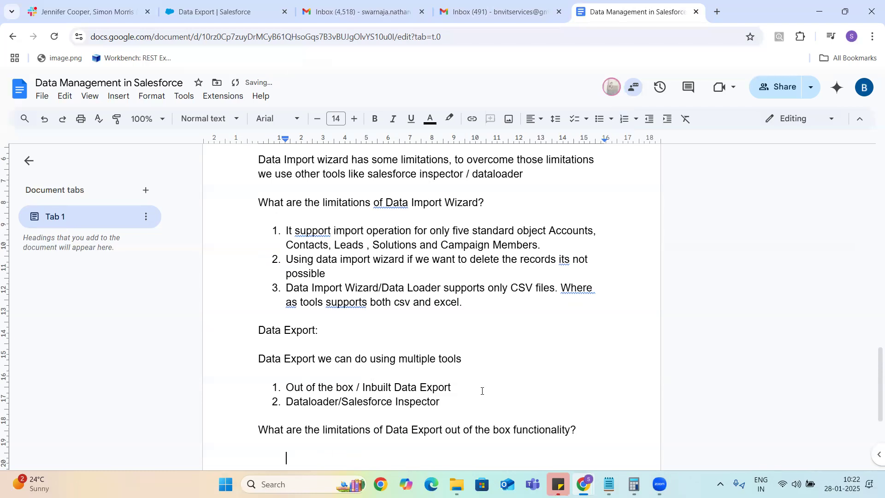
pyautogui.press('BackSpace')
pyautogui.write('1.')
pyautogui.click(233, 14)
pyautogui.click(606, 14)
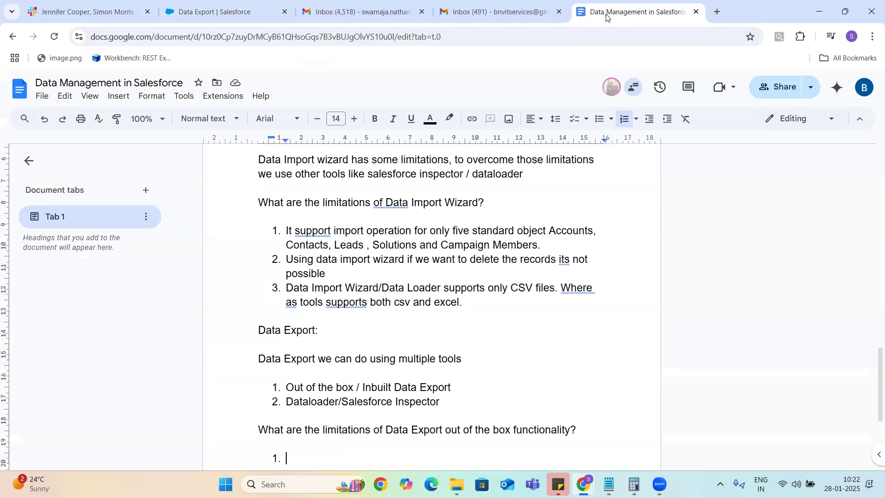
# Step: Write limitation 1: export wizard exports only current records, not deleted recycle-bin ones; start item 2
pyautogui.write('Using ')
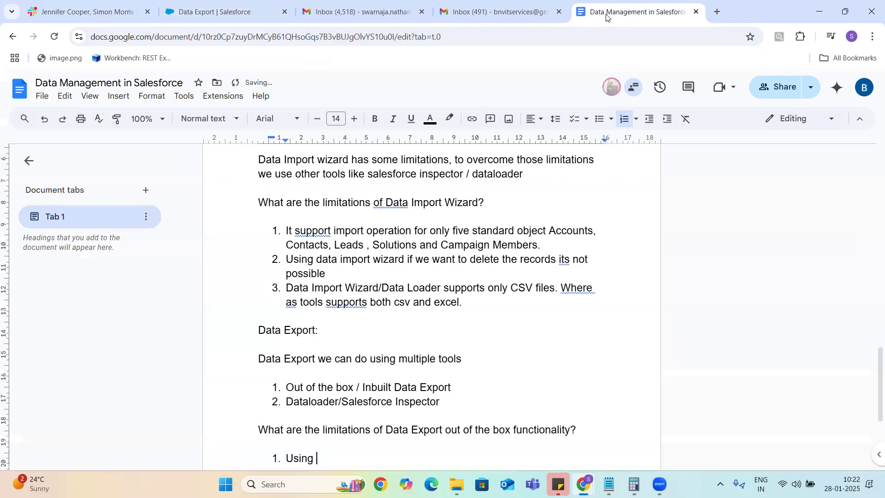
pyautogui.write('export wizard you')
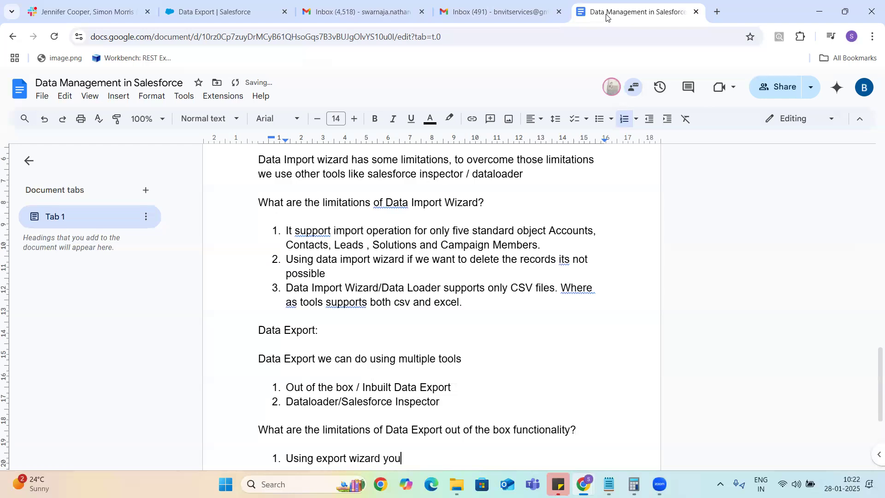
pyautogui.write(' can export only')
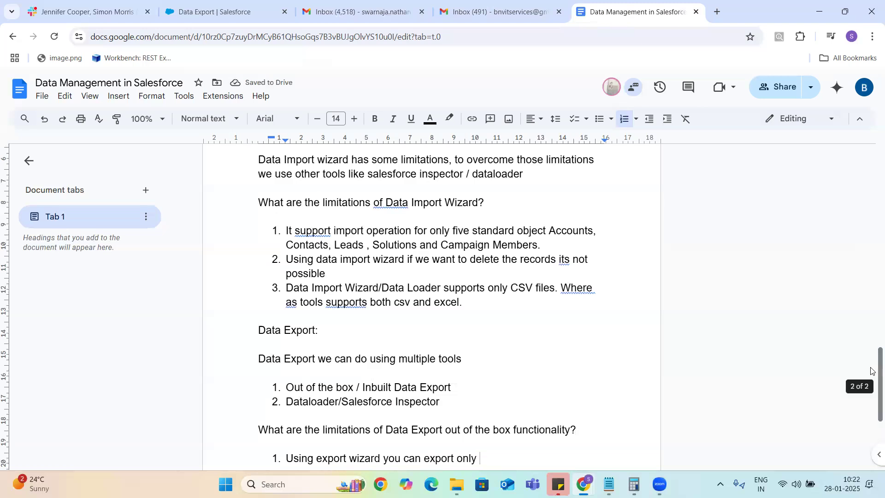
pyautogui.scroll(-2, 870, 366)
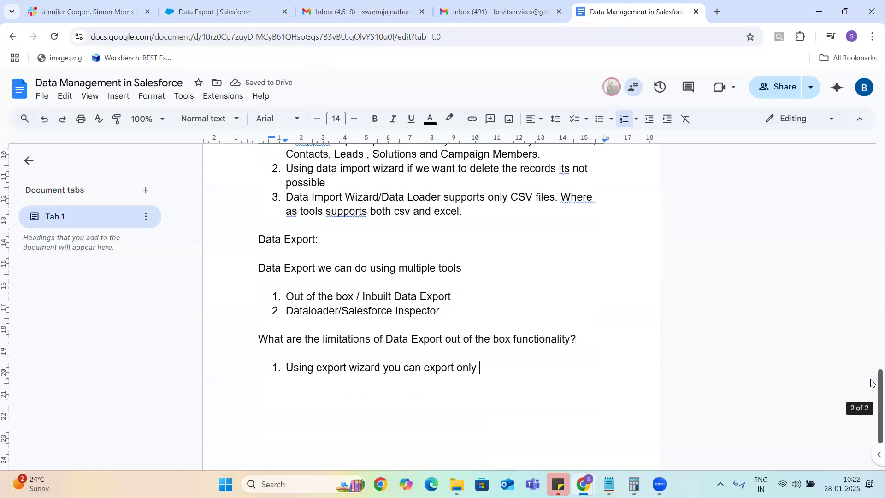
pyautogui.write('records w')
pyautogui.write('hich are curr')
pyautogui.write('ently prese')
pyautogui.write('nt in salesforc')
pyautogui.write('e. You ')
pyautogui.write('can ')
pyautogui.write('n')
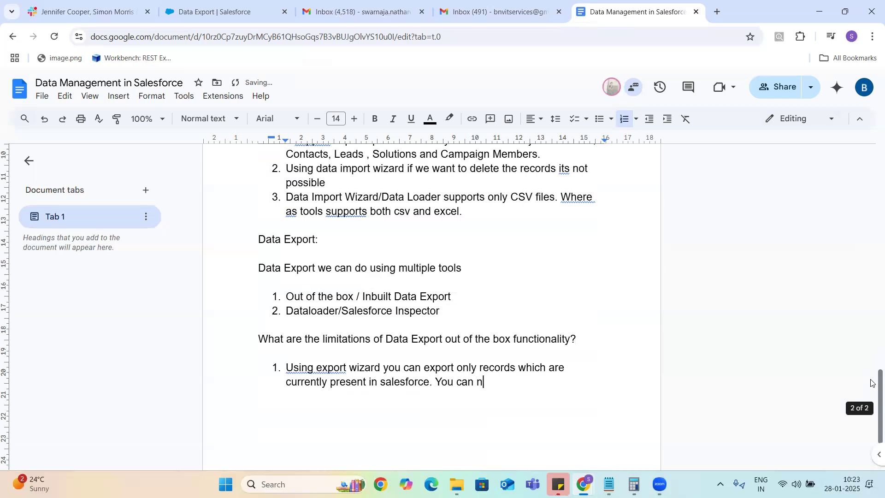
pyautogui.write('ot export records whc')
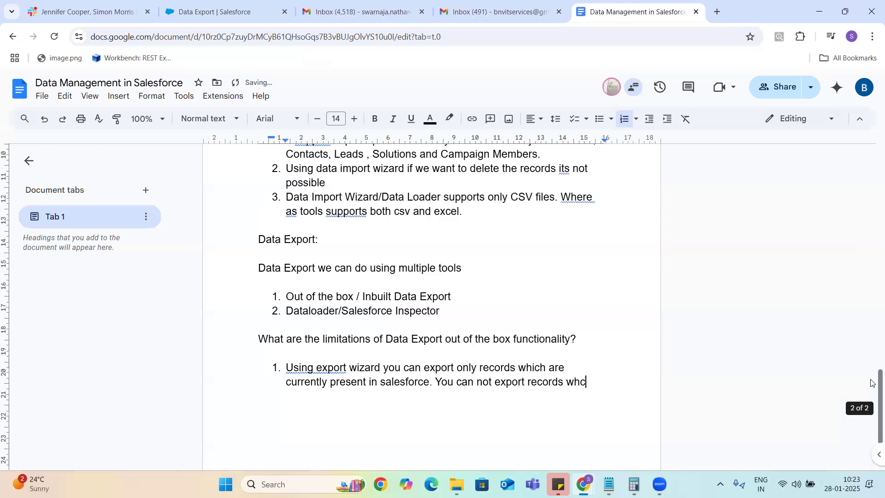
pyautogui.press('BackSpace')
pyautogui.write('ich are')
pyautogui.write(' deleted and pr')
pyautogui.write('esent in rec')
pyautogui.write('ycle bin')
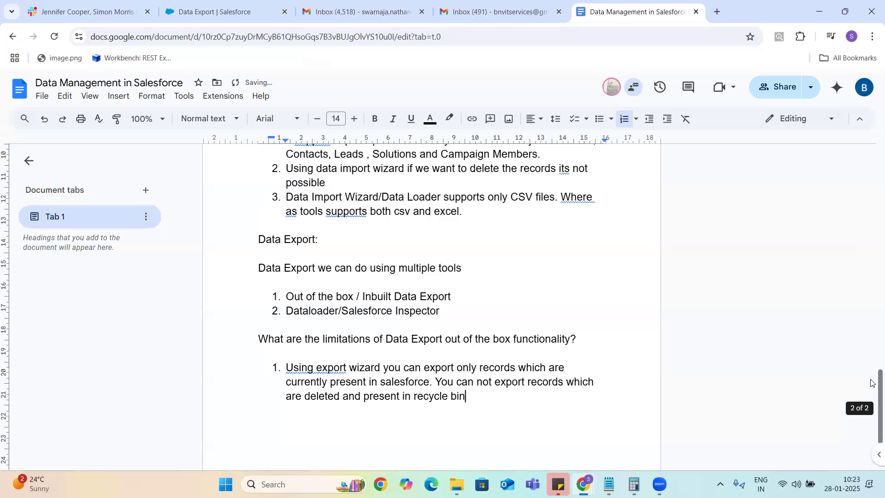
pyautogui.press('Return')
pyautogui.click(216, 11)
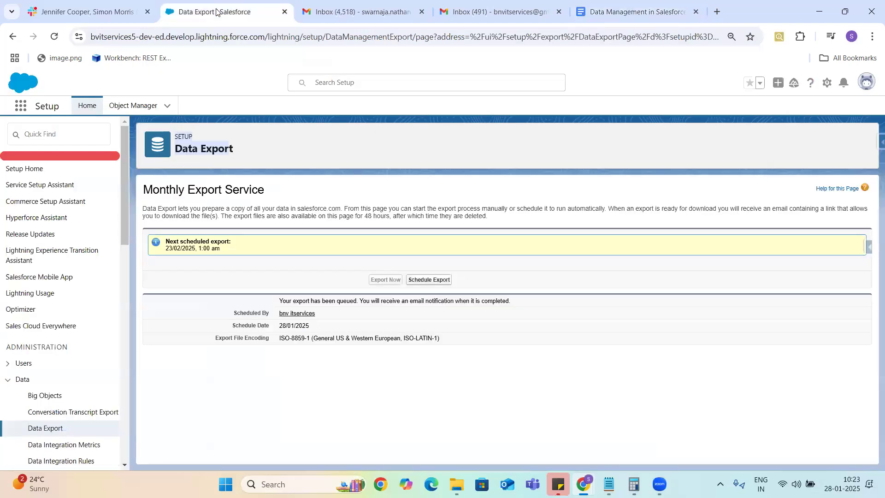
# Step: Reload Data Export, download the finished export ZIP and open it to see the Opportunity CSV
pyautogui.click(53, 37)
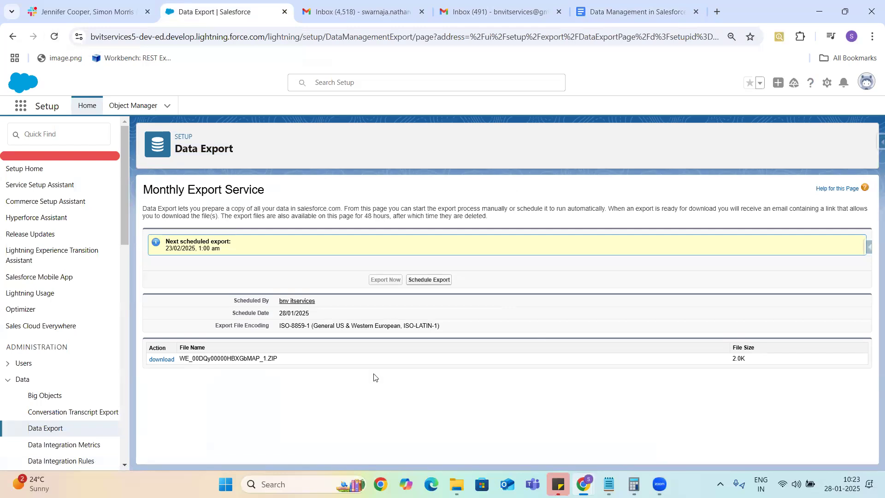
pyautogui.click(161, 360)
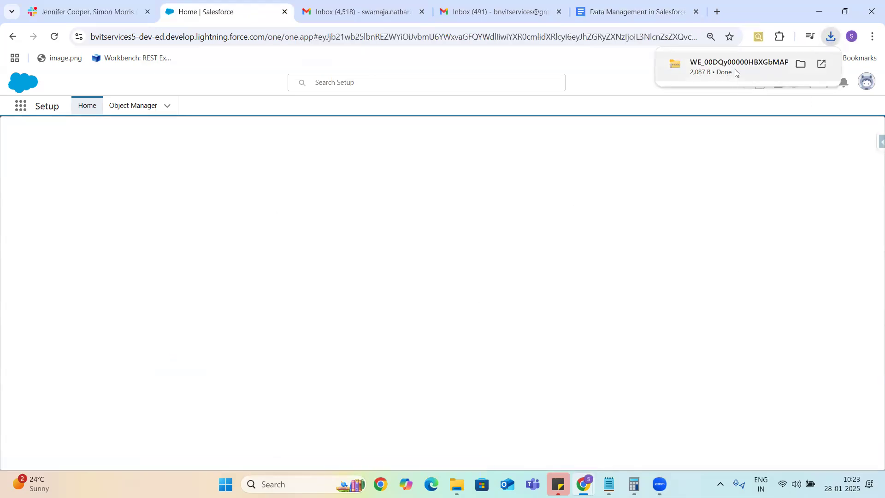
pyautogui.click(735, 77)
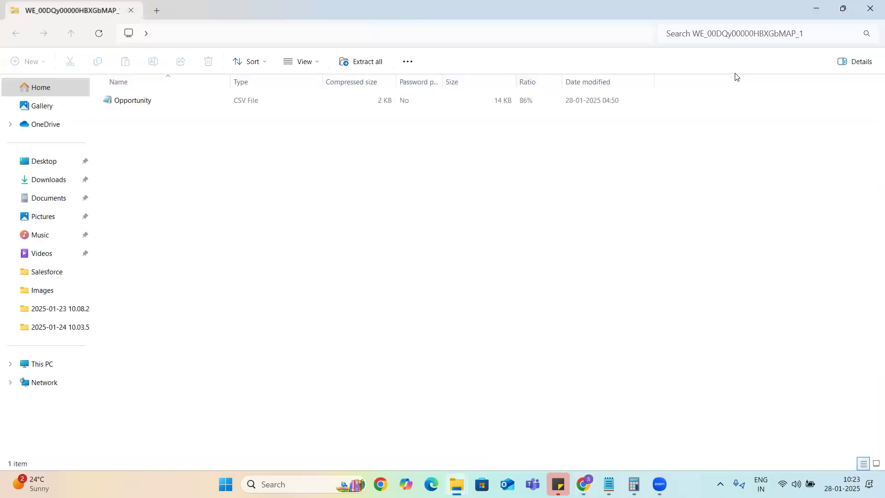
pyautogui.doubleClick(147, 101)
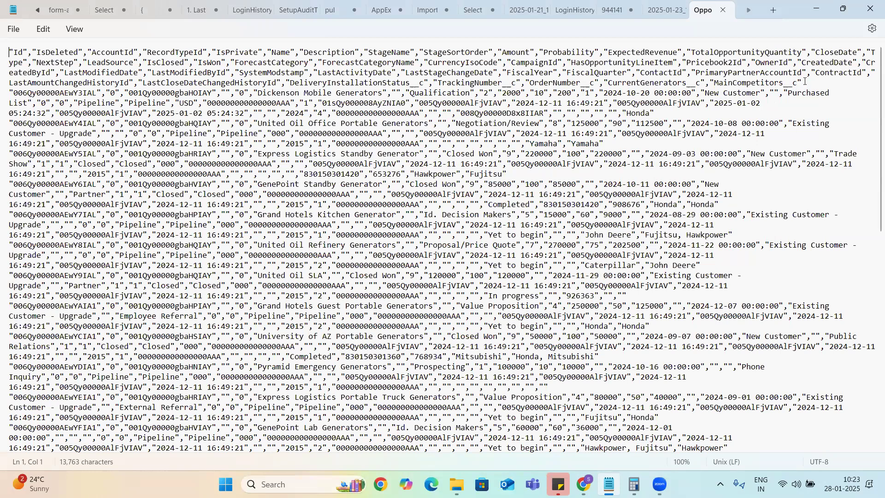
pyautogui.moveTo(803, 83); pyautogui.dragTo(1, 46)
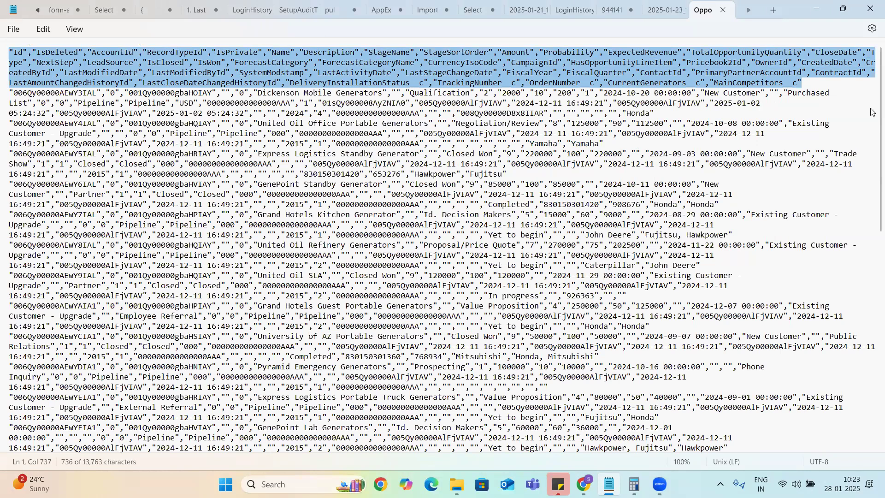
pyautogui.click(872, 249)
pyautogui.moveTo(872, 460); pyautogui.dragTo(872, 5)
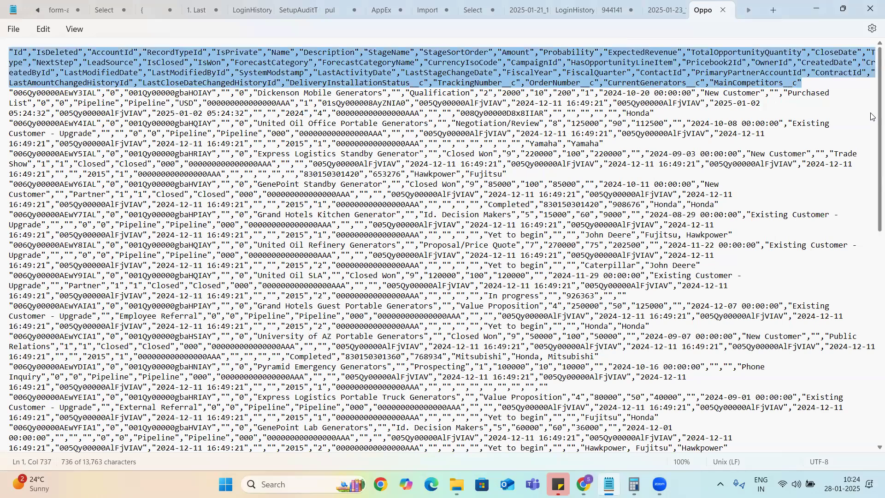
pyautogui.hotkey('alt', 'Tab')
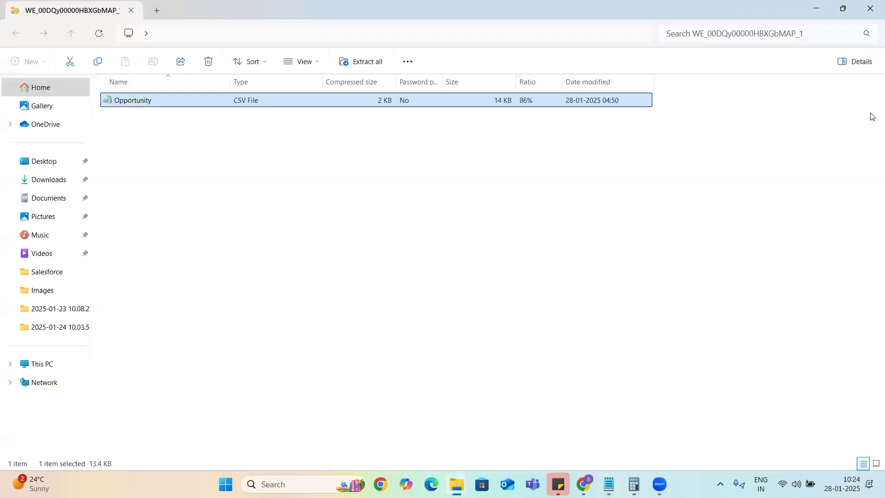
pyautogui.moveTo(583, 483)
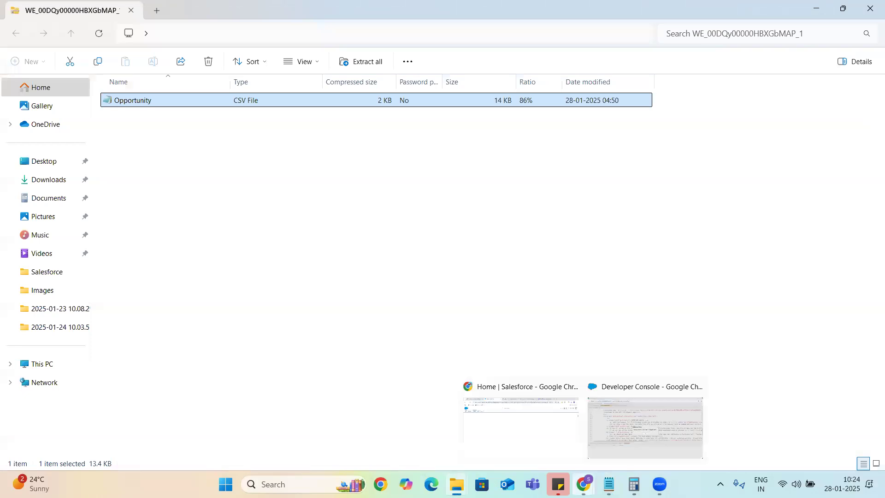
# Step: Duplicate the Salesforce Home tab and return to the original tab
pyautogui.click(520, 417)
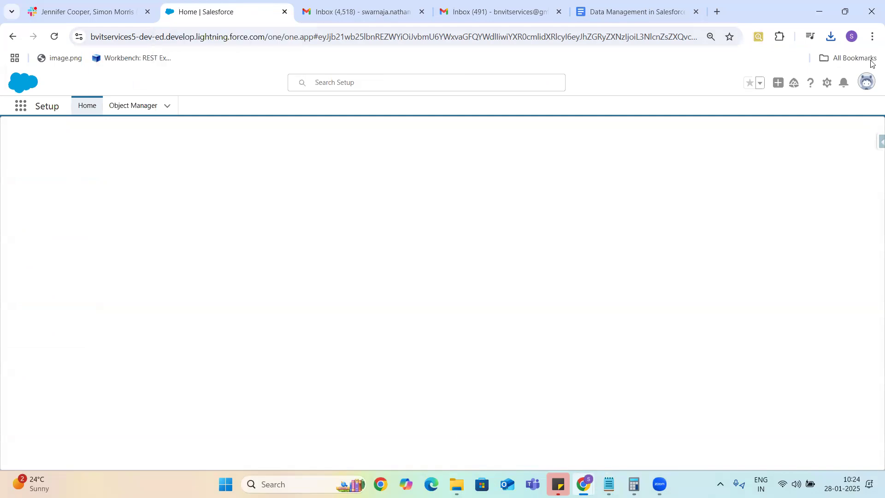
pyautogui.rightClick(241, 16)
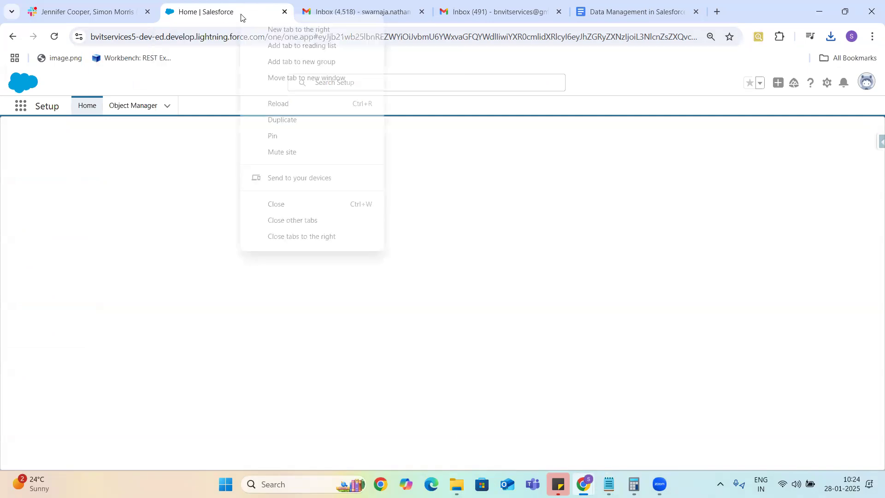
pyautogui.click(290, 120)
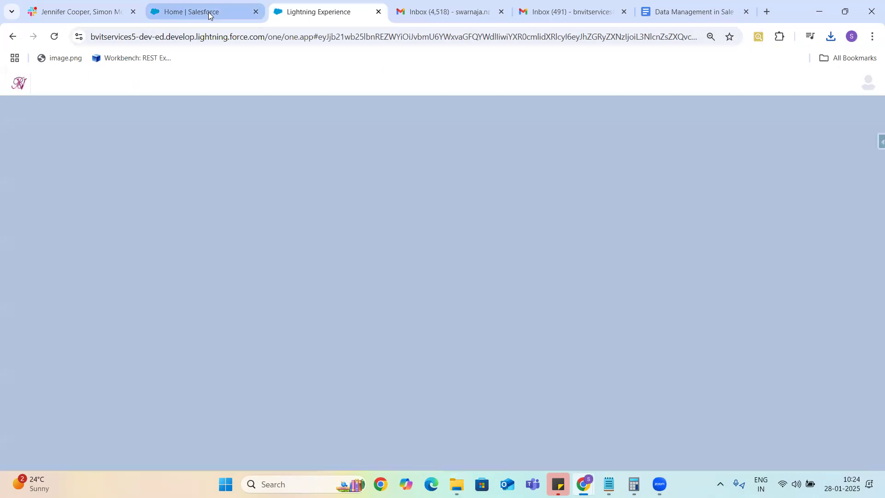
pyautogui.click(211, 14)
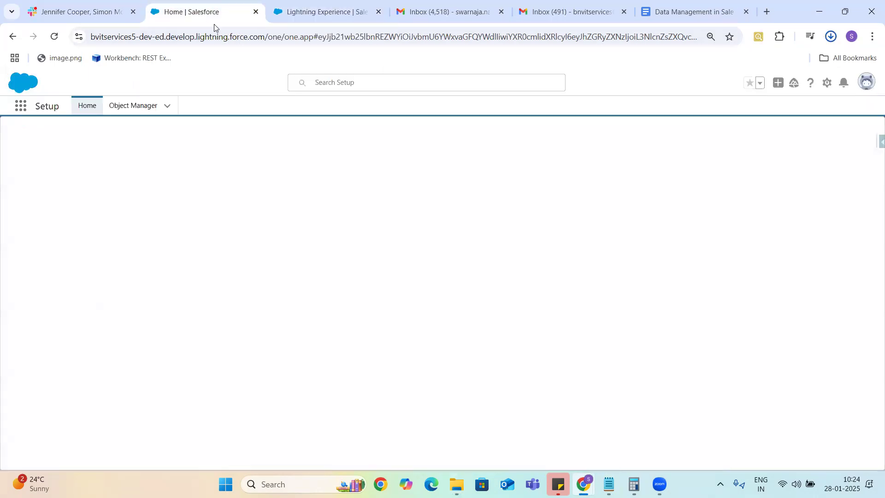
# Step: In Salesforce Inspector's Data Export, replace the old Opportunity query with a new one beginning 'Select Id'
pyautogui.click(871, 144)
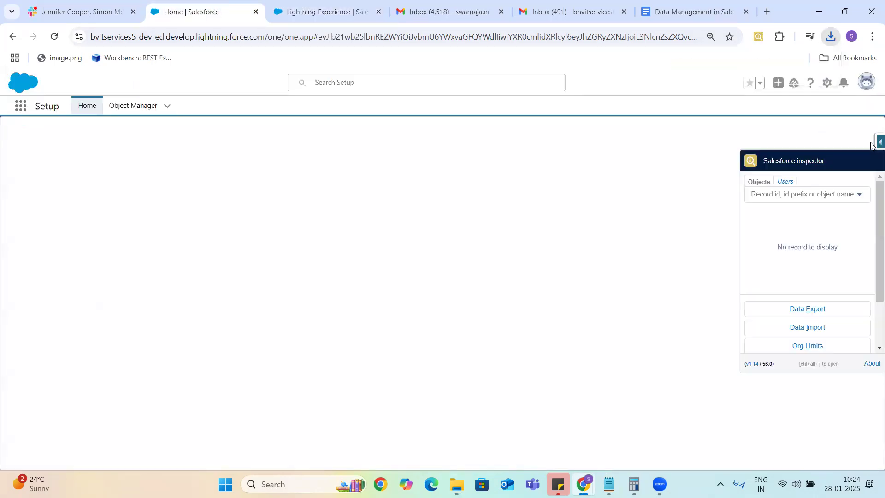
pyautogui.click(814, 313)
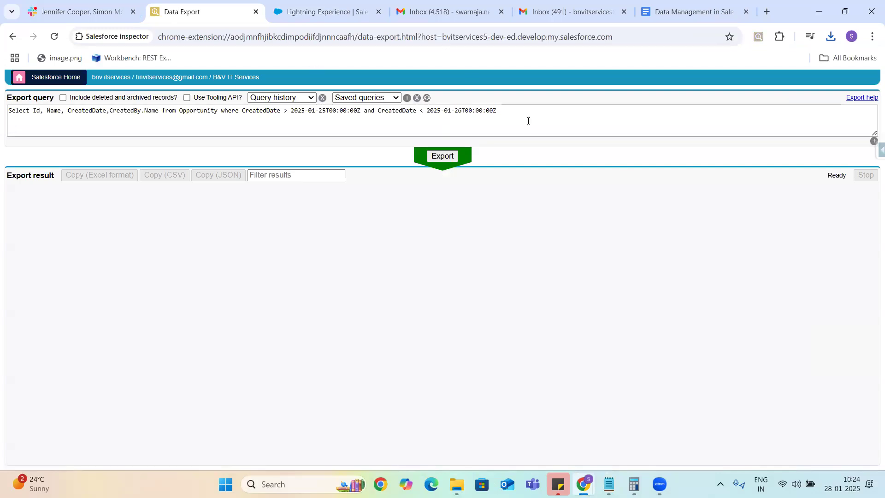
pyautogui.moveTo(507, 110); pyautogui.dragTo(5, 109)
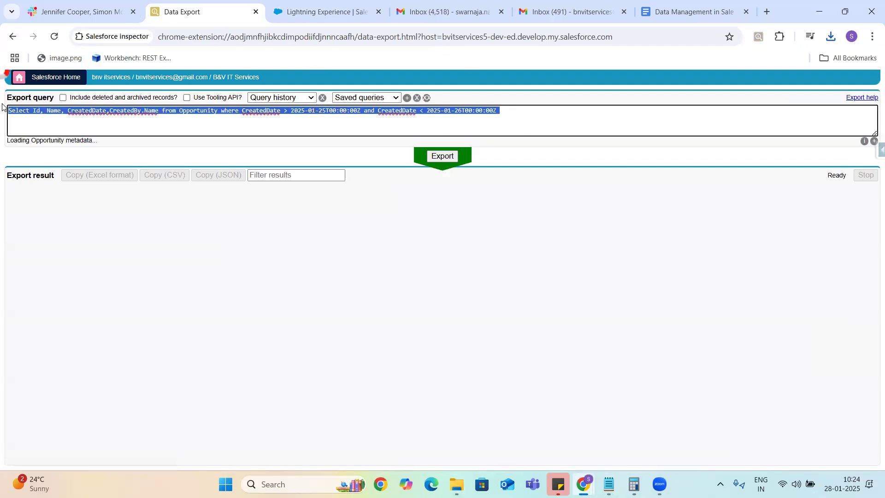
pyautogui.write('Select')
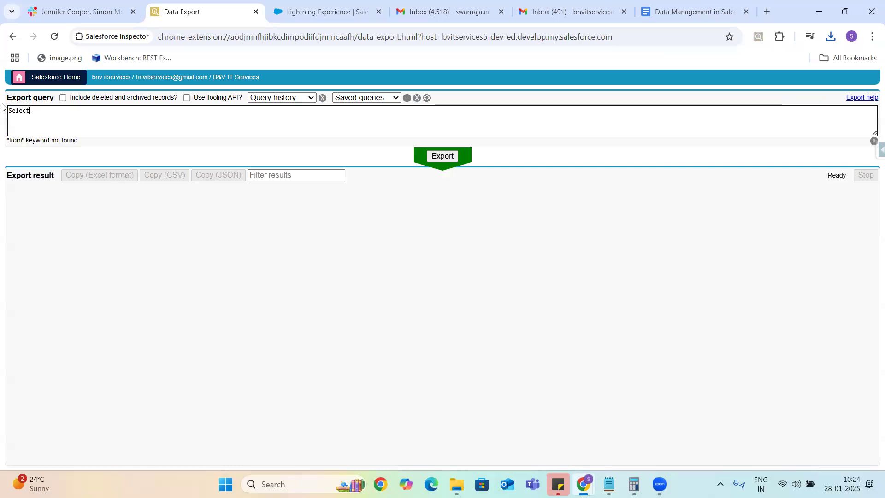
pyautogui.write(' If')
pyautogui.click(694, 13)
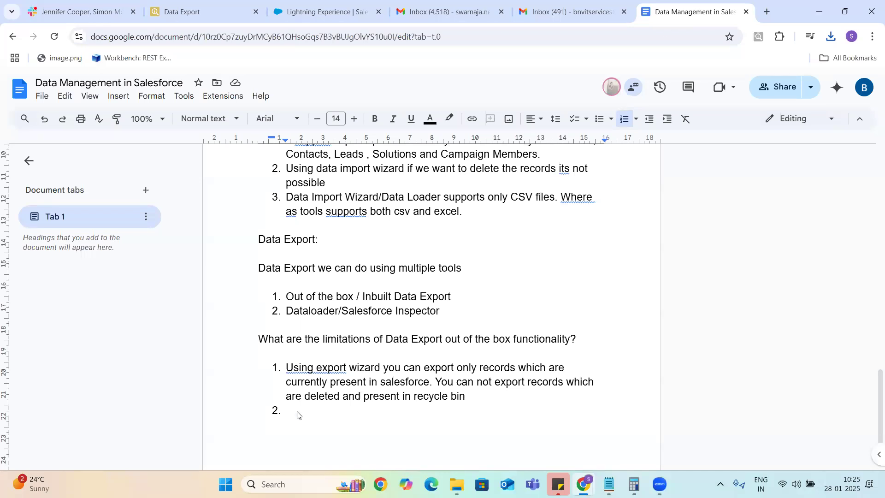
# Step: End the numbered list and add the heading 'What are the advantages of Data Export tool?'
pyautogui.press('Return')
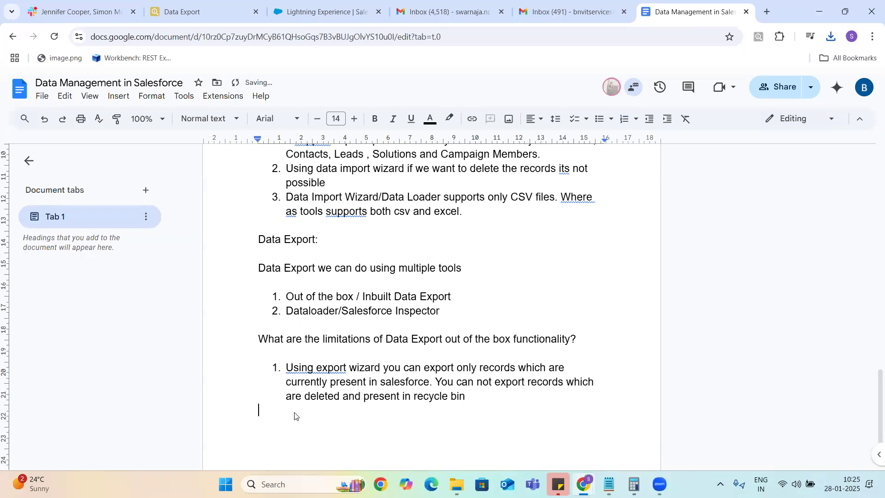
pyautogui.write('W')
pyautogui.press('BackSpace')
pyautogui.write('What are the advantages of ')
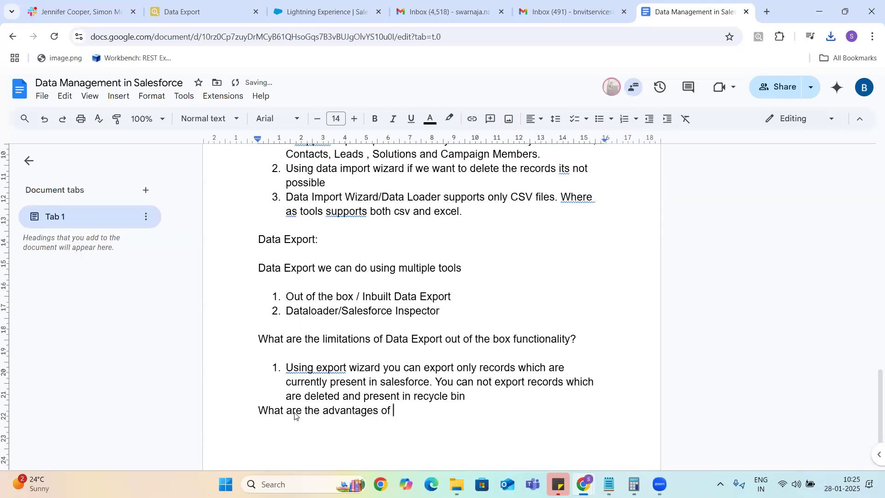
pyautogui.write('Data Export tool?')
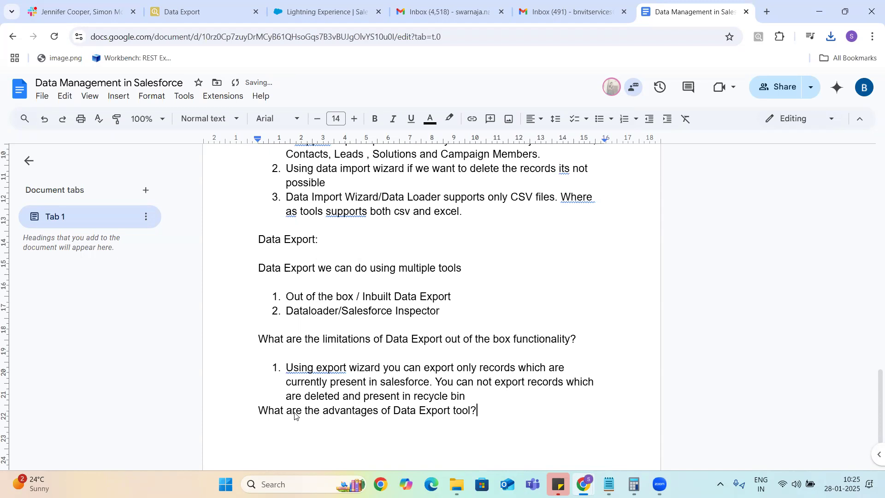
pyautogui.press('Return')
# Step: Add numbered advantage 1: 'No need to write any soql (Salesforce Object Query Language) query to extract records'
pyautogui.hotkey('ctrl', 'shift', '7')
pyautogui.write('No n')
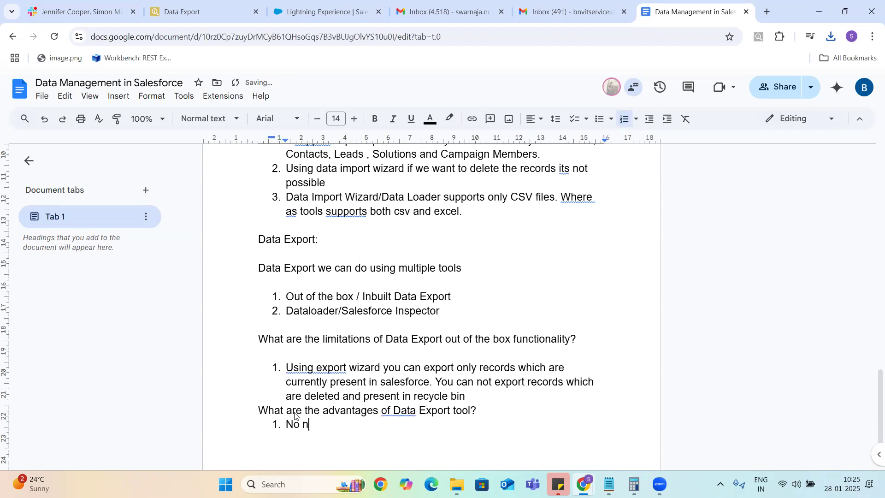
pyautogui.write('eed to write any so')
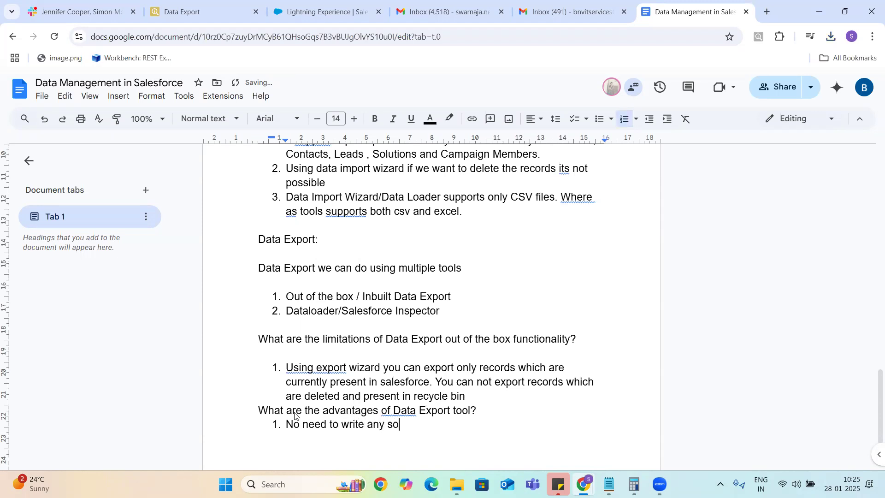
pyautogui.write('ql query to extract rec')
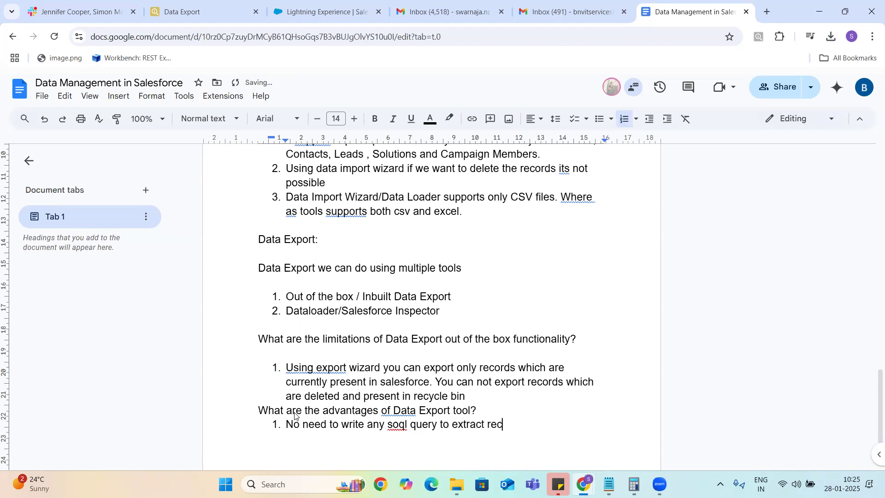
pyautogui.write('ords ()')
pyautogui.press('BackSpace')
pyautogui.press('BackSpace')
pyautogui.press('Left')
pyautogui.press('Left')
pyautogui.press('Left')
pyautogui.press('Left')
pyautogui.press('Left')
pyautogui.press('Left')
pyautogui.press('Left')
pyautogui.press('Left')
pyautogui.press('Left')
pyautogui.press('Left')
pyautogui.press('Left')
pyautogui.press('Left')
pyautogui.press('Left')
pyautogui.press('Left')
pyautogui.press('Left')
pyautogui.press('Left')
pyautogui.press('Left')
pyautogui.press('Left')
pyautogui.press('Left')
pyautogui.press('Left')
pyautogui.press('Left')
pyautogui.press('Left')
pyautogui.press('Left')
pyautogui.press('Left')
pyautogui.press('Left')
pyautogui.press('Right')
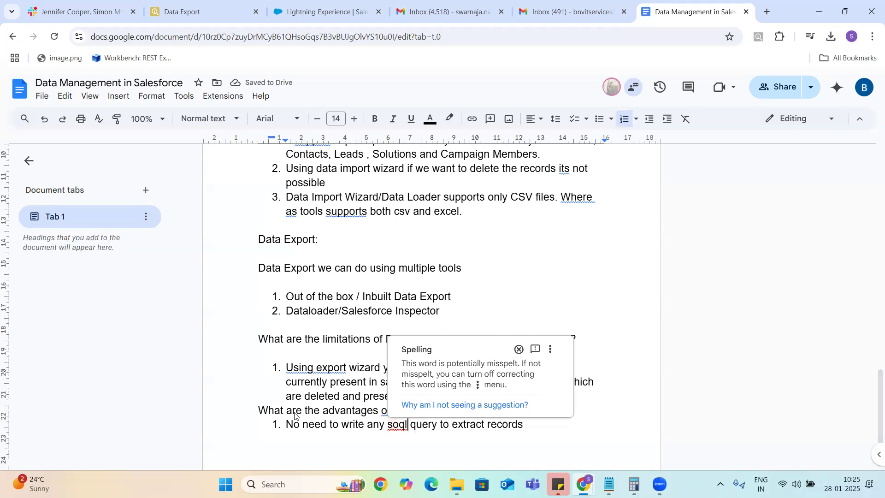
pyautogui.write('()')
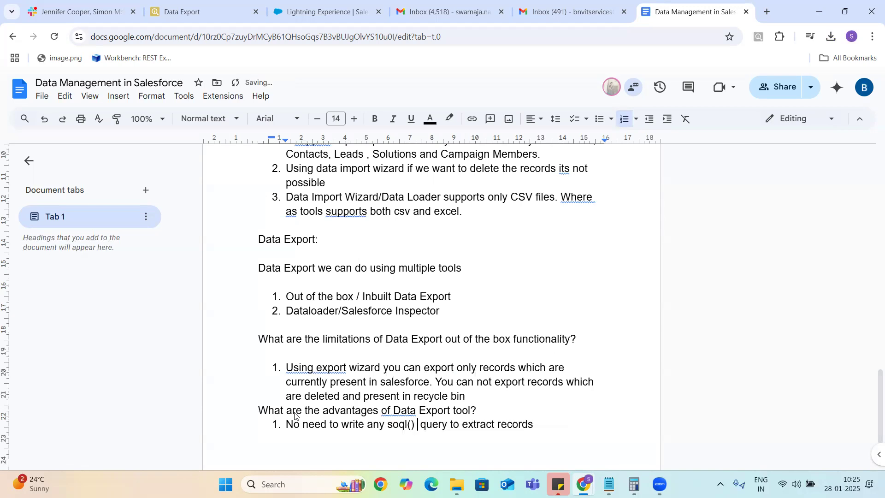
pyautogui.press('Left')
pyautogui.press('Left')
pyautogui.write('Salesforce ')
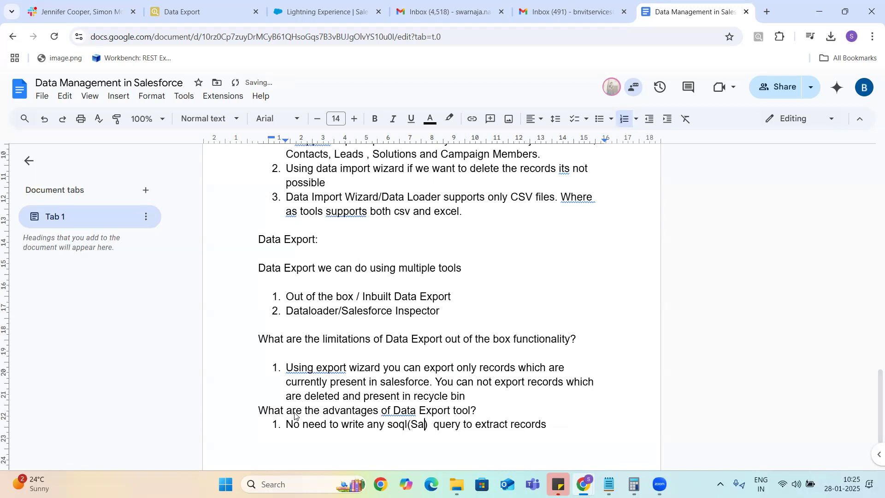
pyautogui.write('Object ')
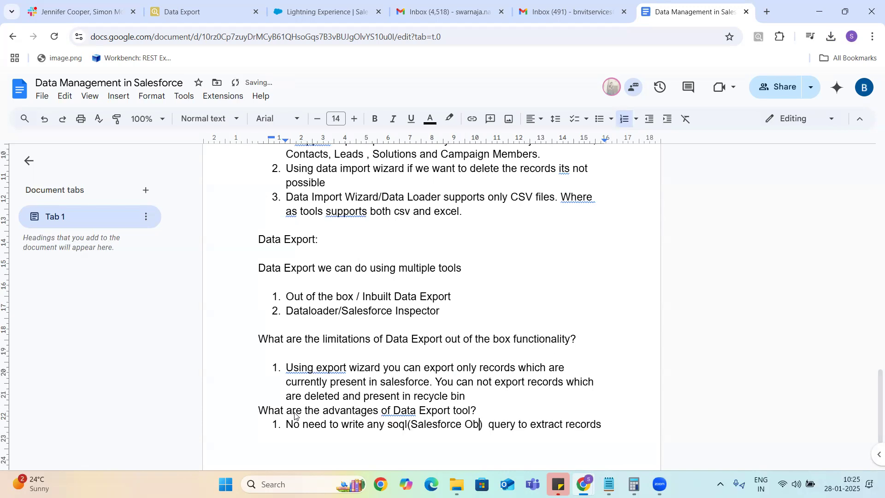
pyautogui.write('Query')
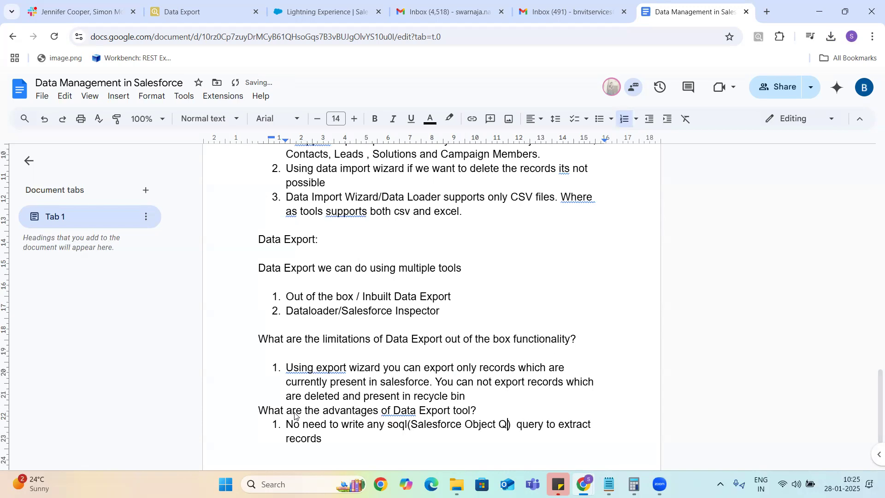
pyautogui.write(' Langug')
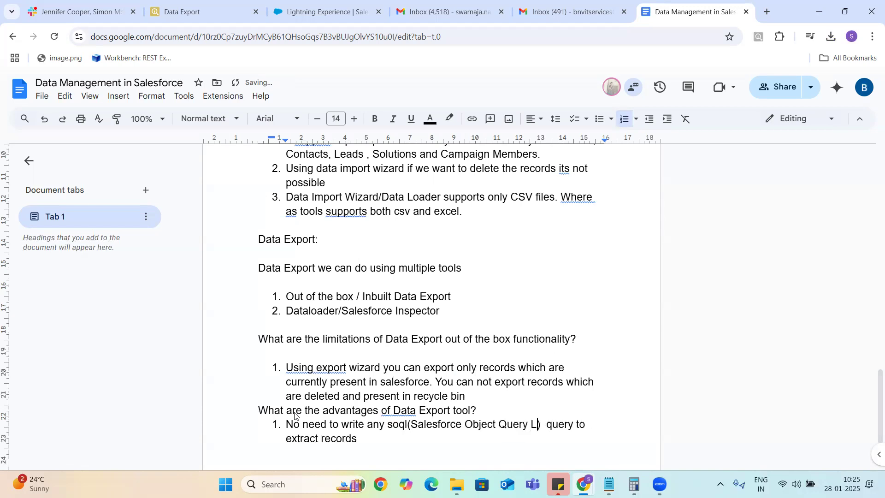
pyautogui.press('BackSpace')
pyautogui.write('age')
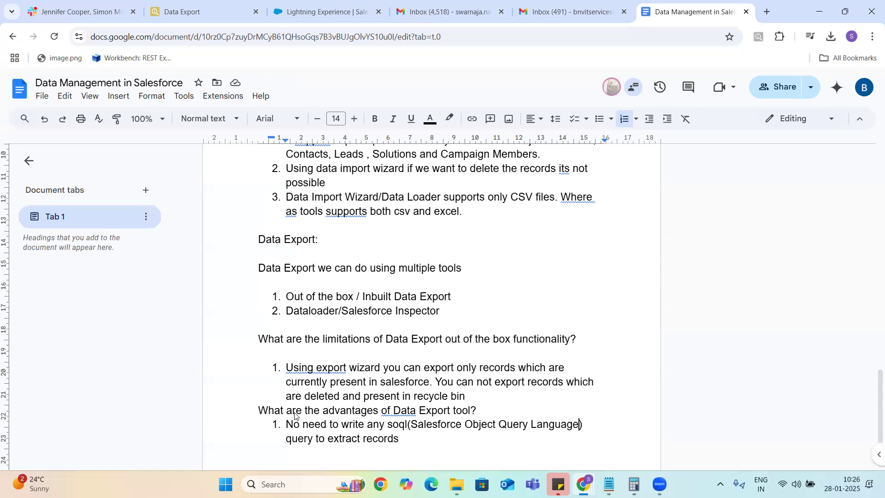
# Step: Insert a blank line above the advantages heading and start a second limitation item
pyautogui.click(256, 410)
pyautogui.press('Return')
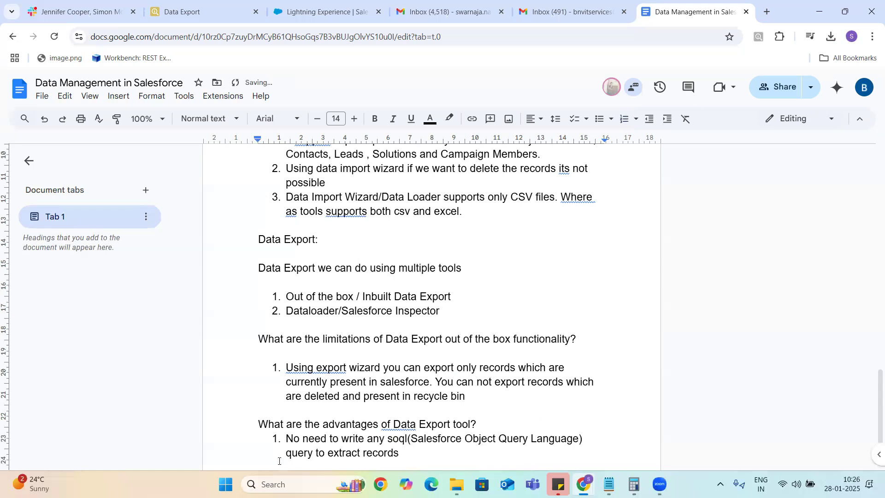
pyautogui.click(470, 400)
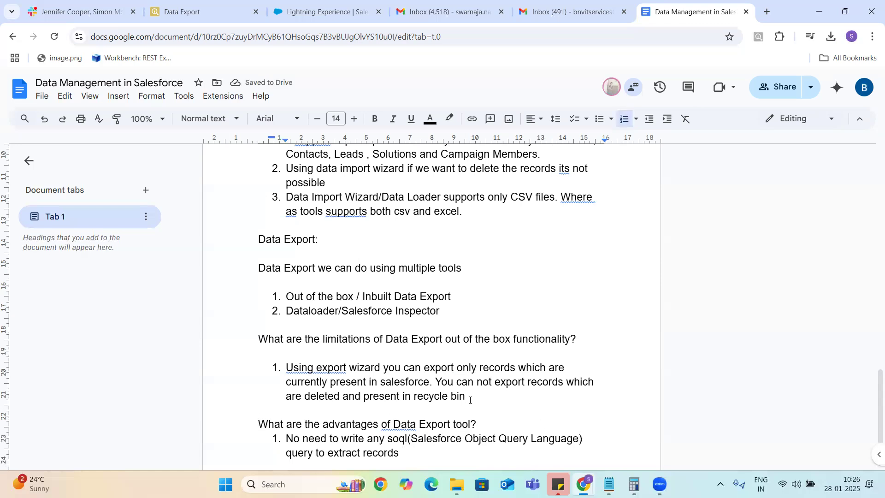
pyautogui.press('Return')
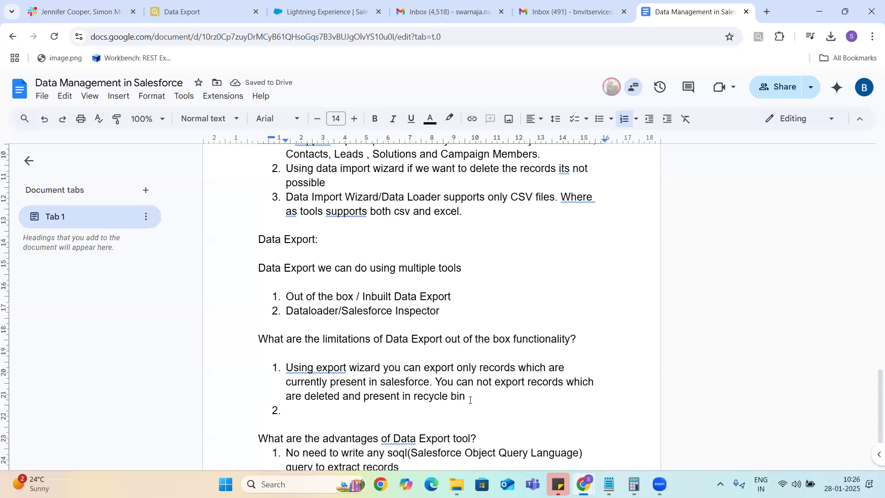
# Step: Type limitation 2: 'No way to select required field. All fields automatically gets extracted'
pyautogui.write('No ways')
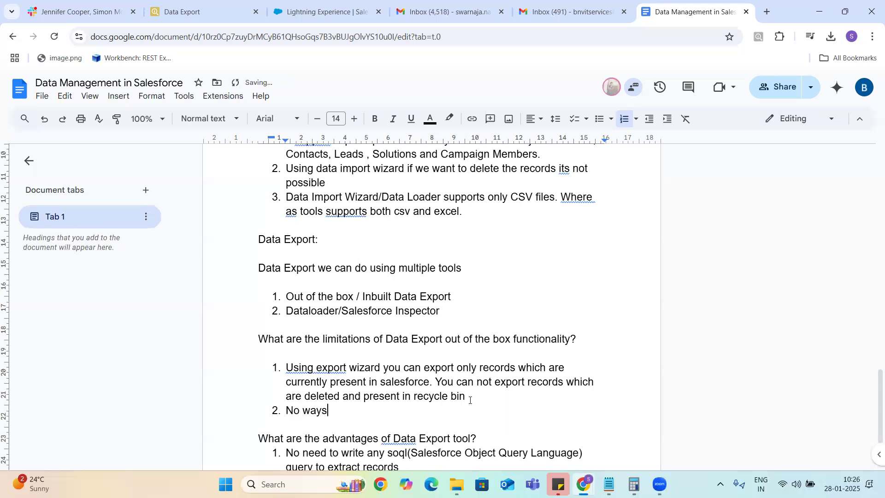
pyautogui.press('BackSpace')
pyautogui.write('to select required field')
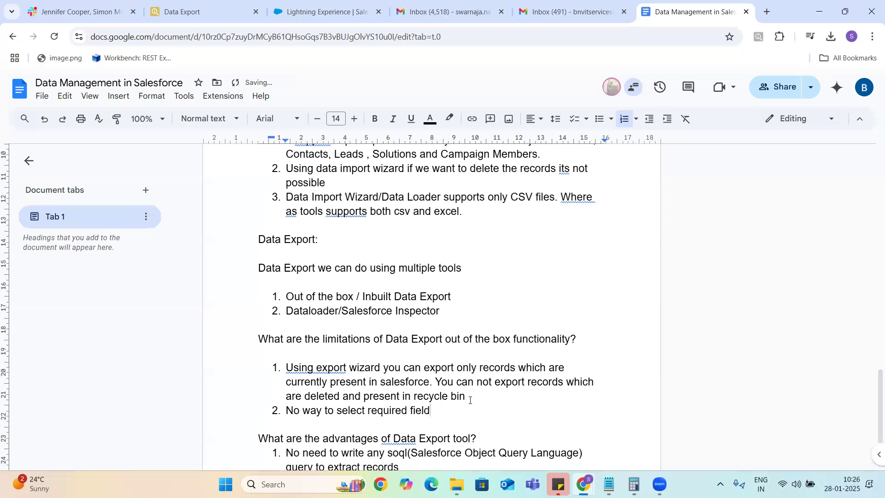
pyautogui.press('BackSpace')
pyautogui.write('. All f')
pyautogui.write('s automatically gets extrac')
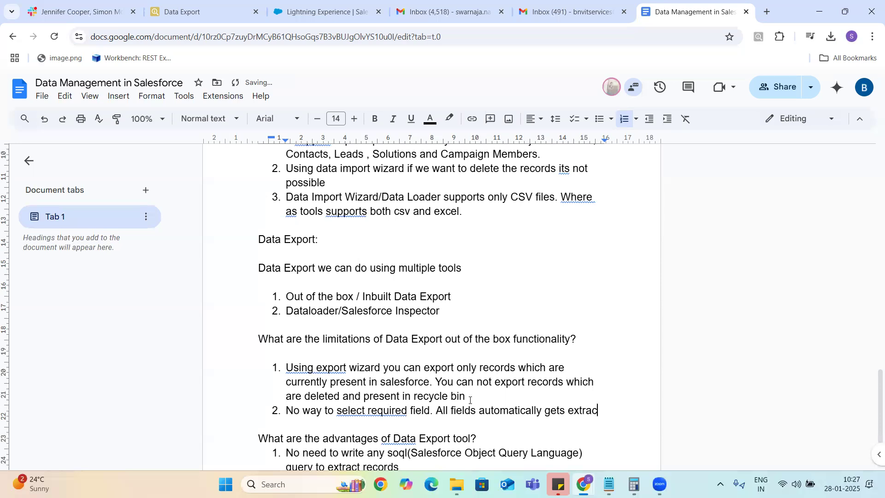
pyautogui.write('ted')
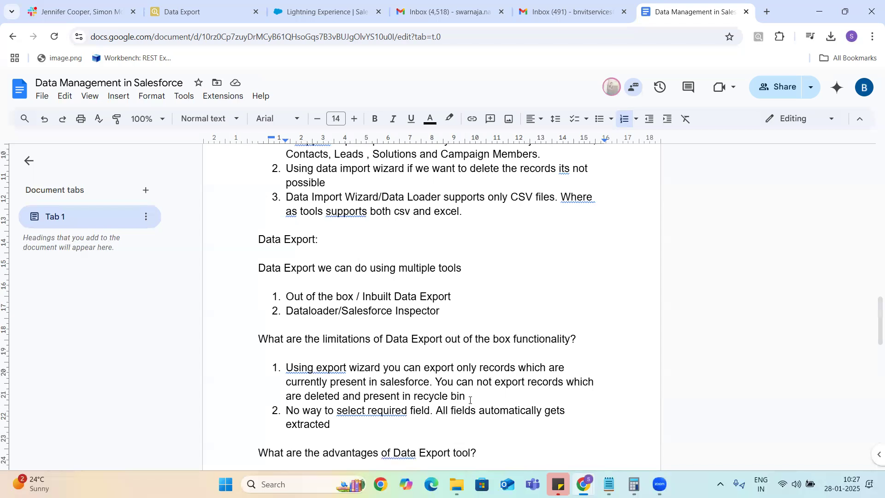
pyautogui.write('No need to write any soql(Salesforce Object Query Language) query to extract records')
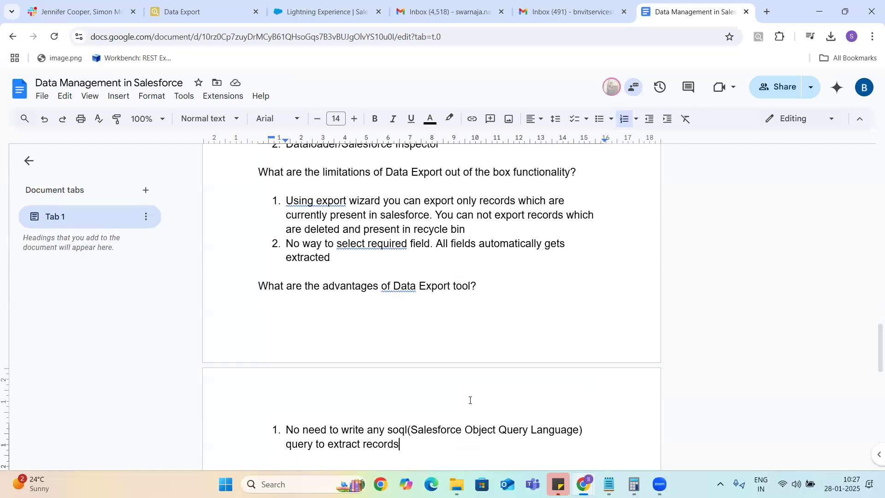
# Step: Add advantage 2, 'We can export data on schedule basis. This feature is very helpful to take backups'
pyautogui.press('Return')
pyautogui.write('We can ')
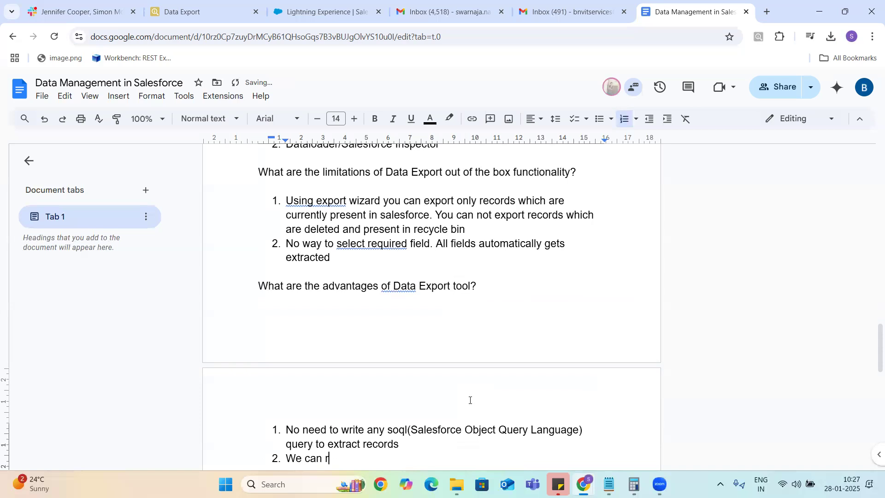
pyautogui.write('export data on schedule basis')
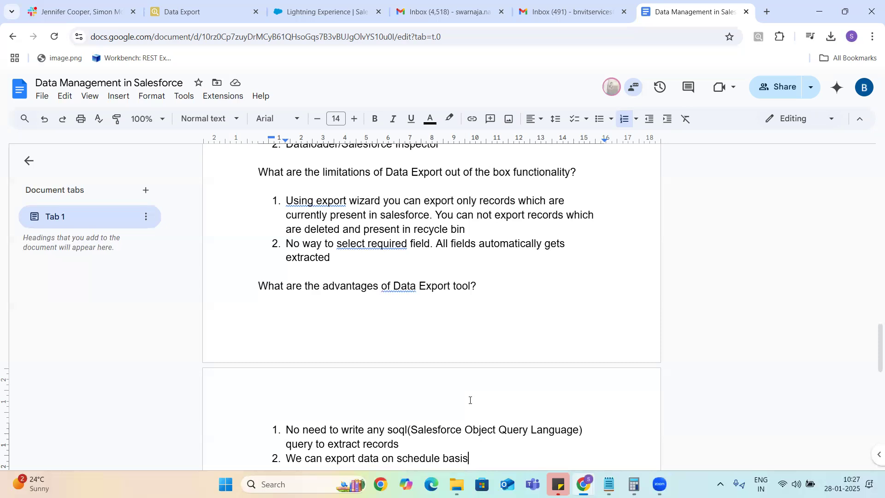
pyautogui.write('. This')
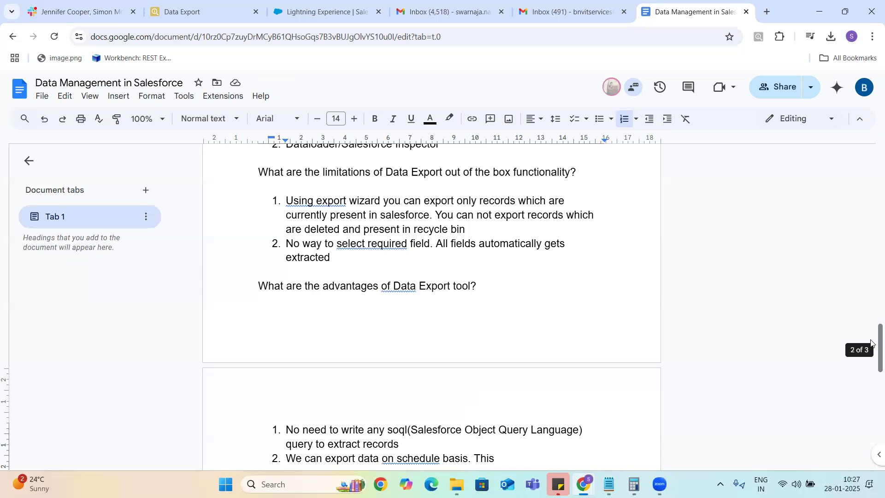
pyautogui.moveTo(870, 343); pyautogui.dragTo(870, 393)
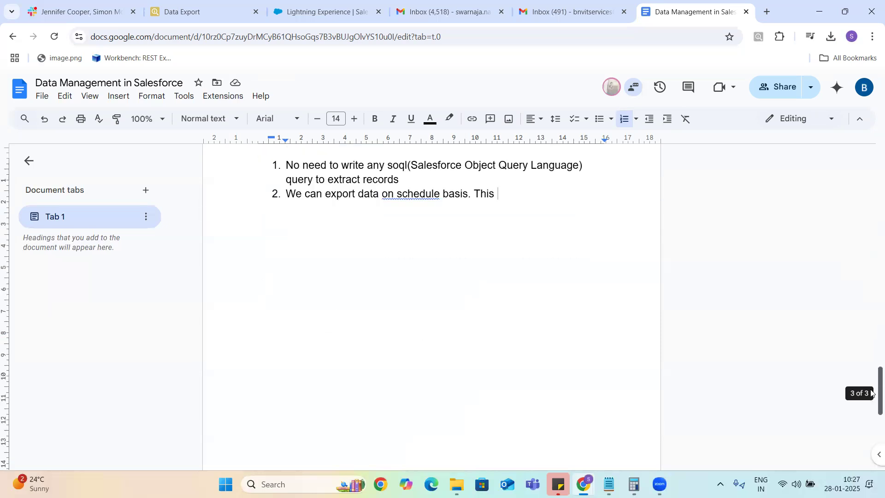
pyautogui.write('feature is very helpful ')
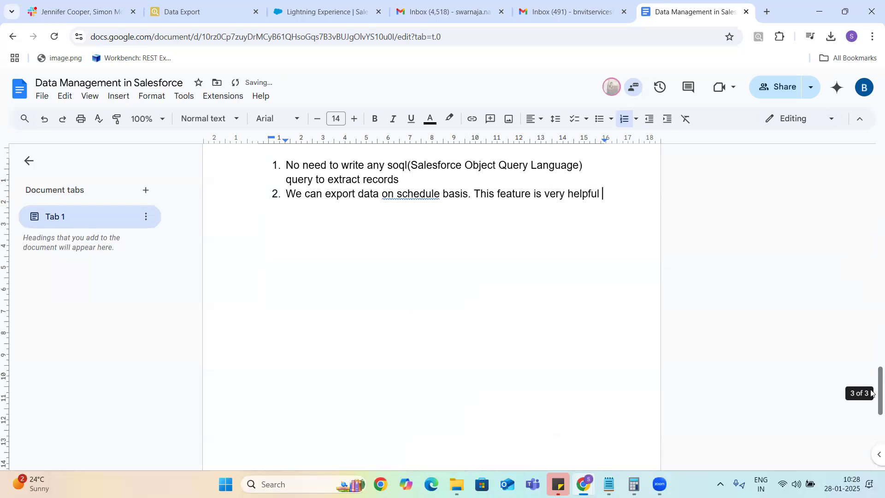
pyautogui.write('to take backups')
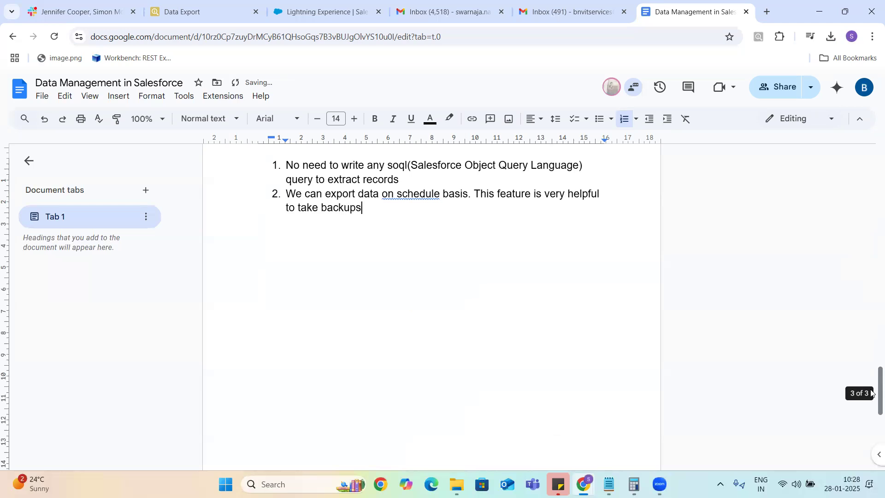
pyautogui.press('Return')
pyautogui.press('BackSpace')
pyautogui.press('BackSpace')
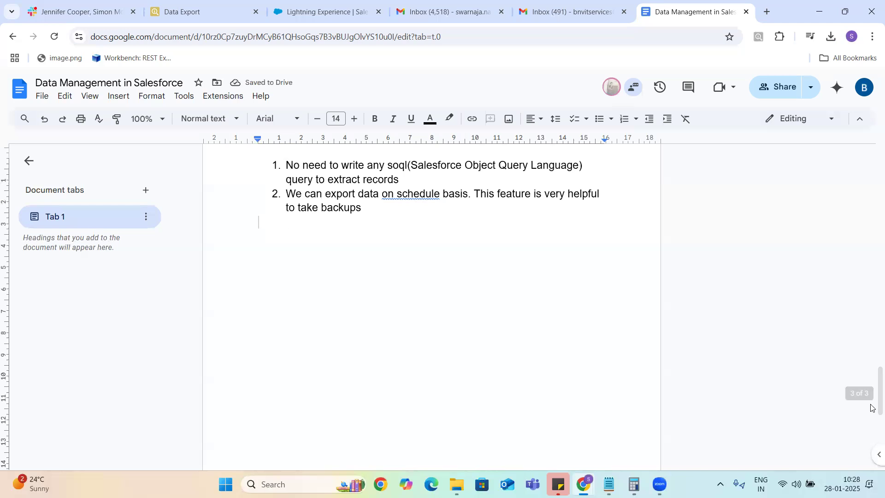
pyautogui.moveTo(870, 396); pyautogui.dragTo(871, 347)
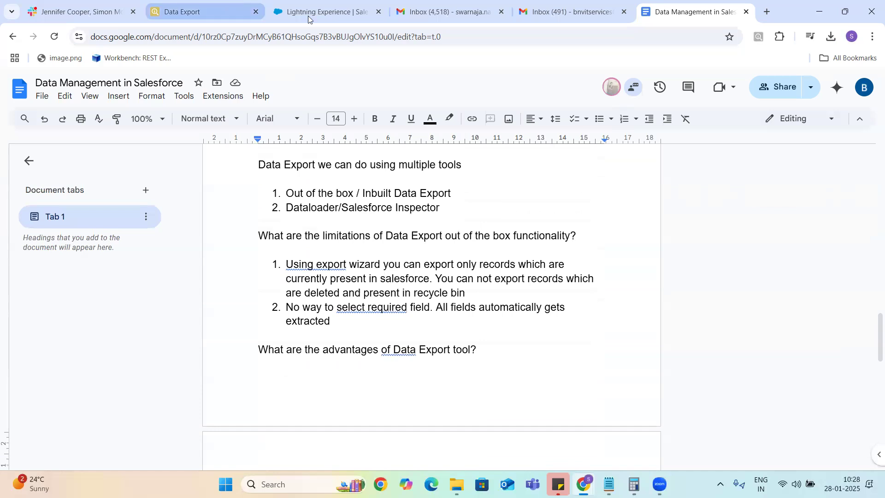
pyautogui.click(326, 13)
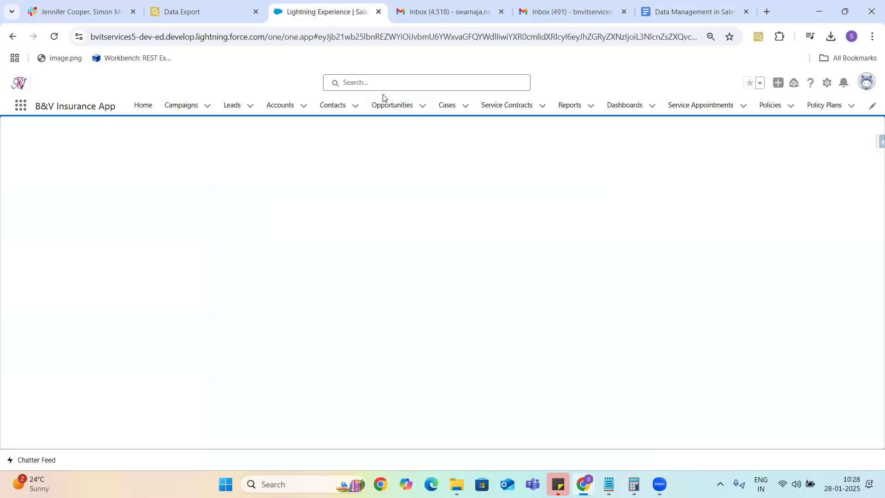
# Step: Show the All Opportunities list view (27 items), then return to Salesforce Inspector's Data Export
pyautogui.click(389, 108)
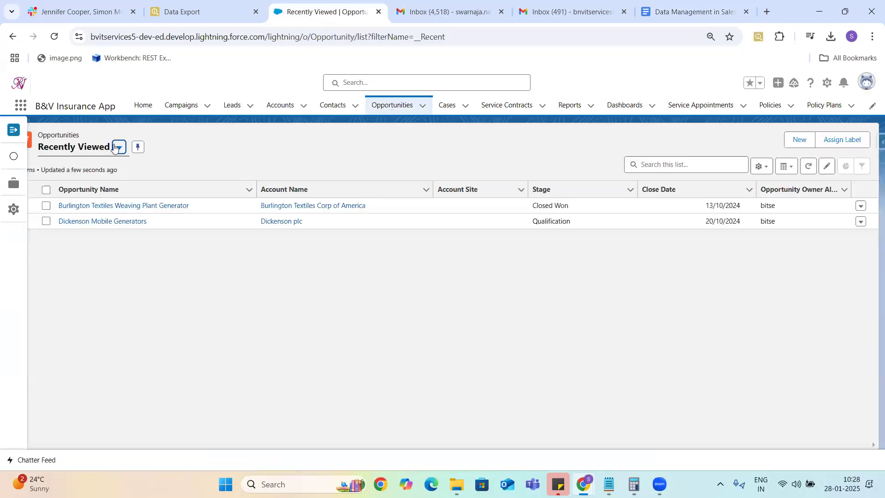
pyautogui.click(14, 130)
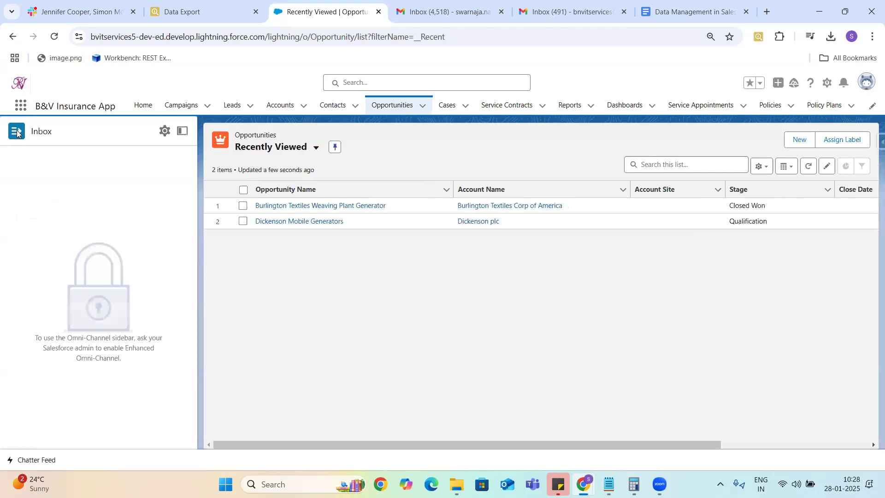
pyautogui.click(182, 132)
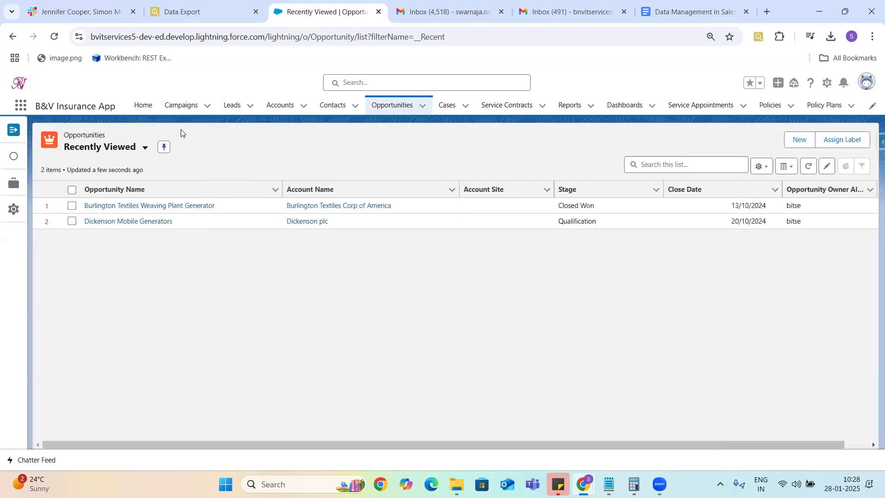
pyautogui.click(166, 148)
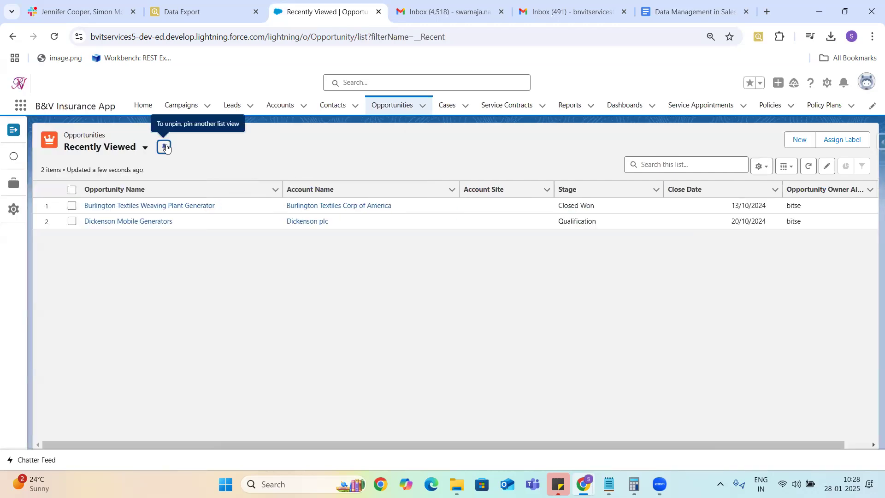
pyautogui.click(124, 148)
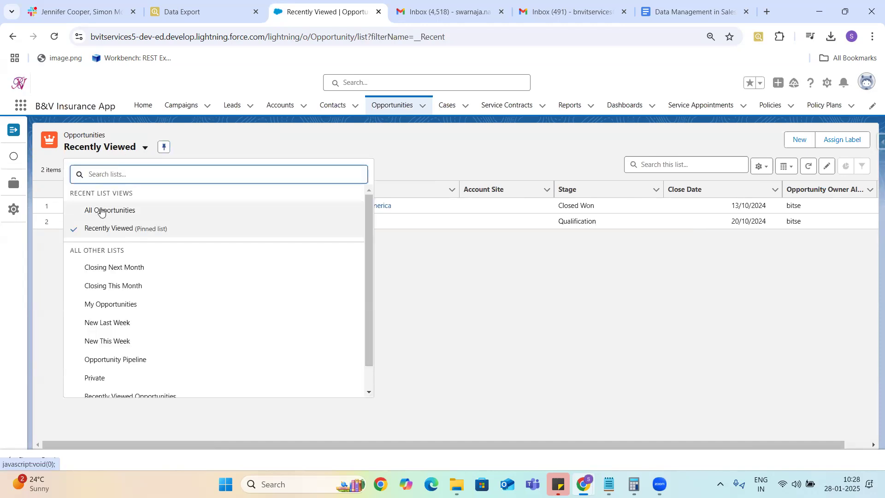
pyautogui.click(102, 209)
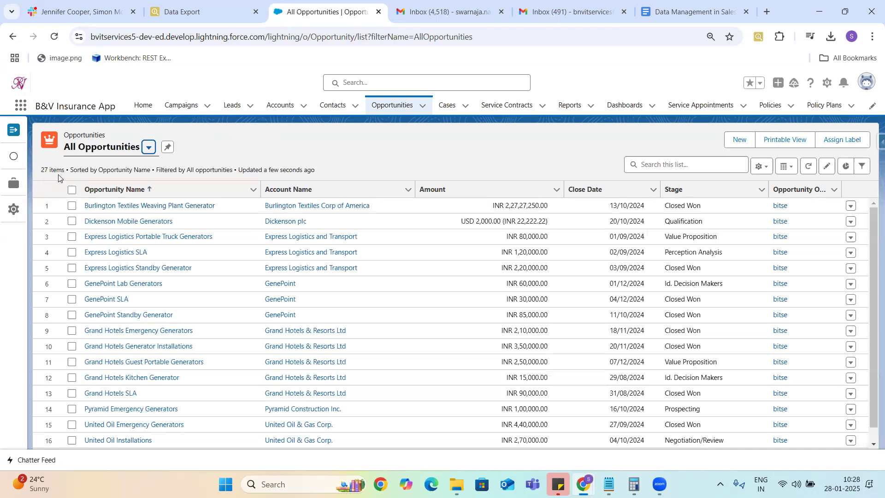
pyautogui.click(190, 18)
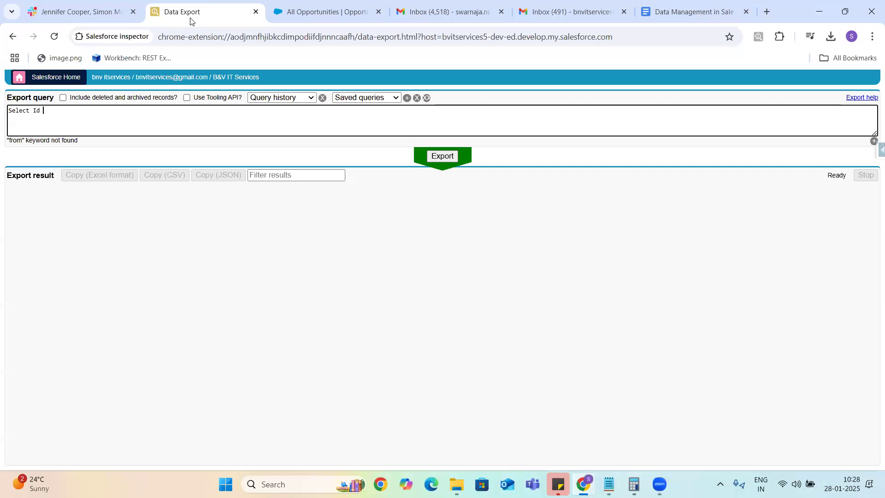
# Step: Complete the base query as 'Select Id From Opportunity'
pyautogui.click(173, 126)
pyautogui.write('From')
pyautogui.doubleClick(51, 111)
pyautogui.click(69, 112)
pyautogui.write('Op')
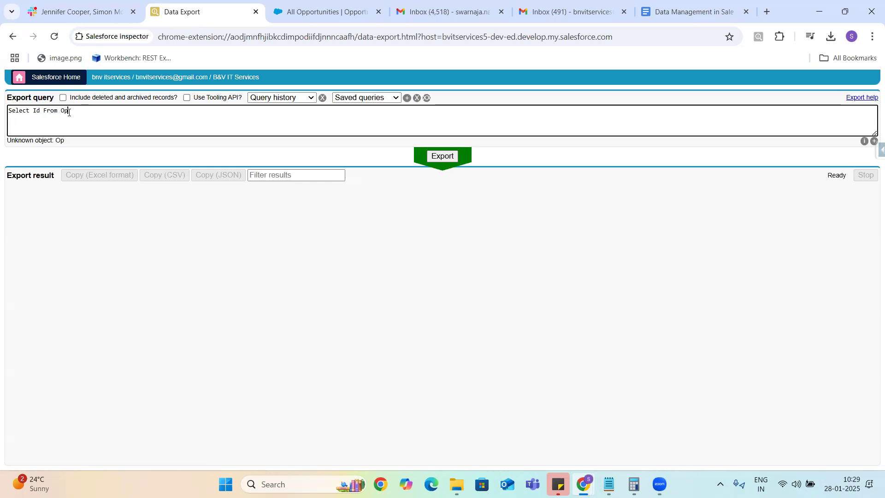
pyautogui.write('portunity')
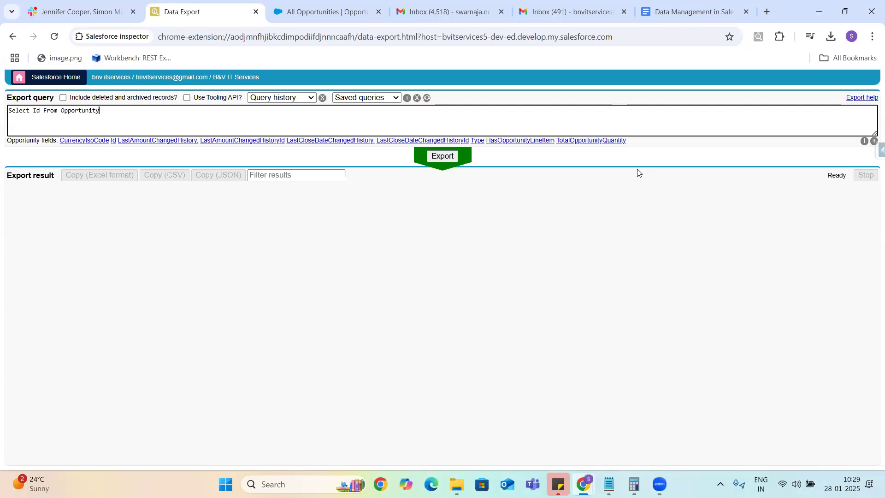
# Step: Copy the suggested Opportunity field names, paste them after 'Id,' and run the export
pyautogui.click(874, 144)
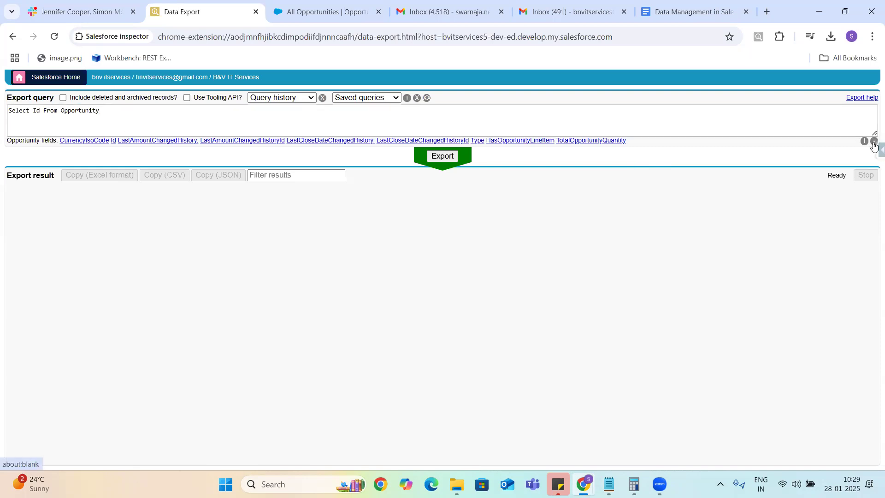
pyautogui.moveTo(630, 142); pyautogui.dragTo(60, 141)
pyautogui.hotkey('ctrl', 'c')
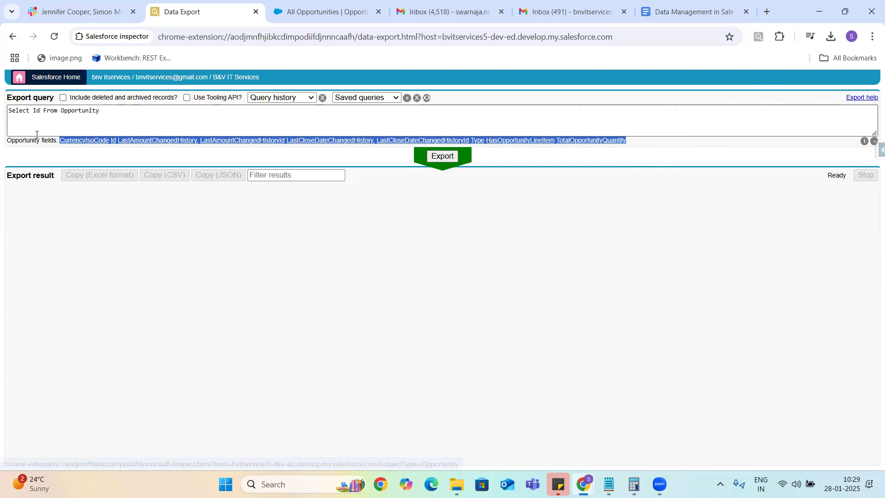
pyautogui.click(34, 111)
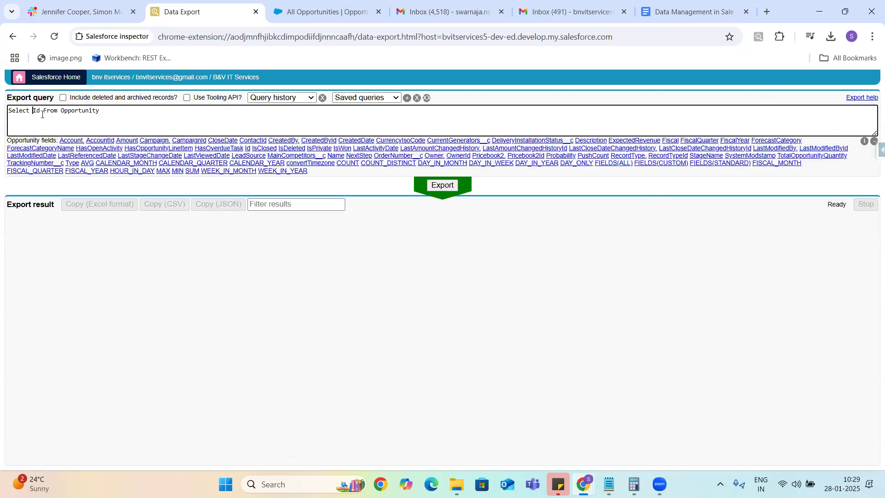
pyautogui.click(40, 111)
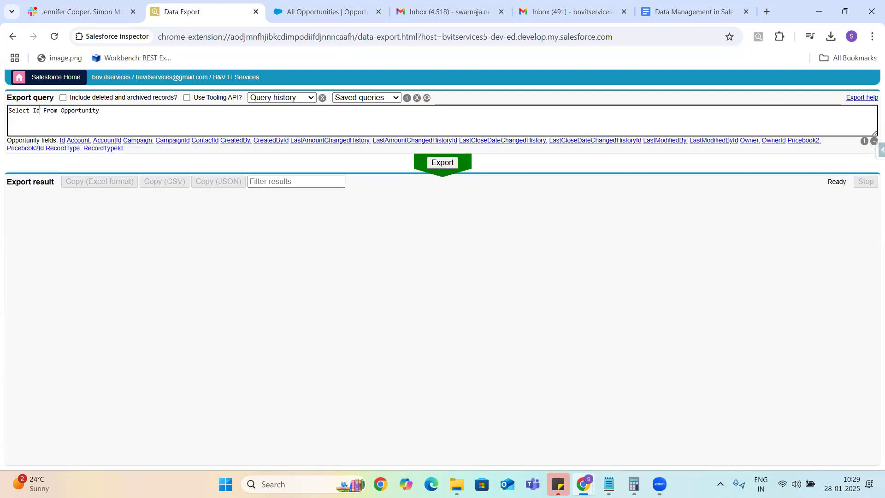
pyautogui.write(',')
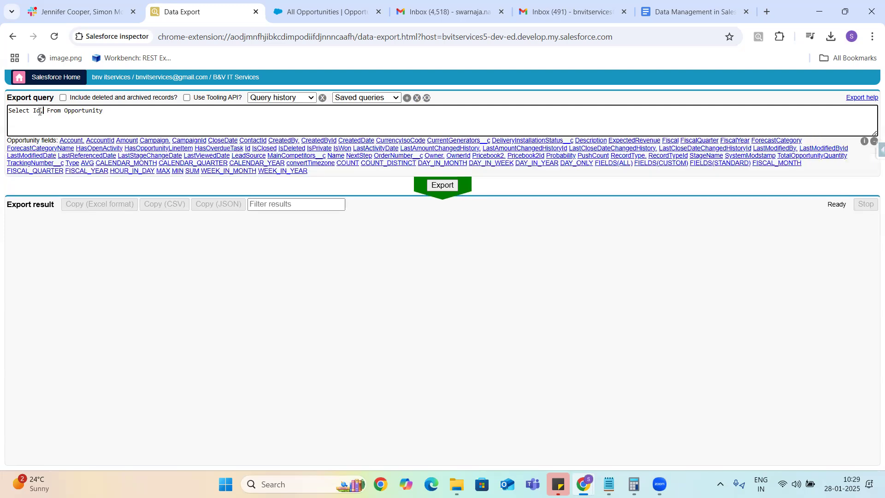
pyautogui.hotkey('ctrl', 'v')
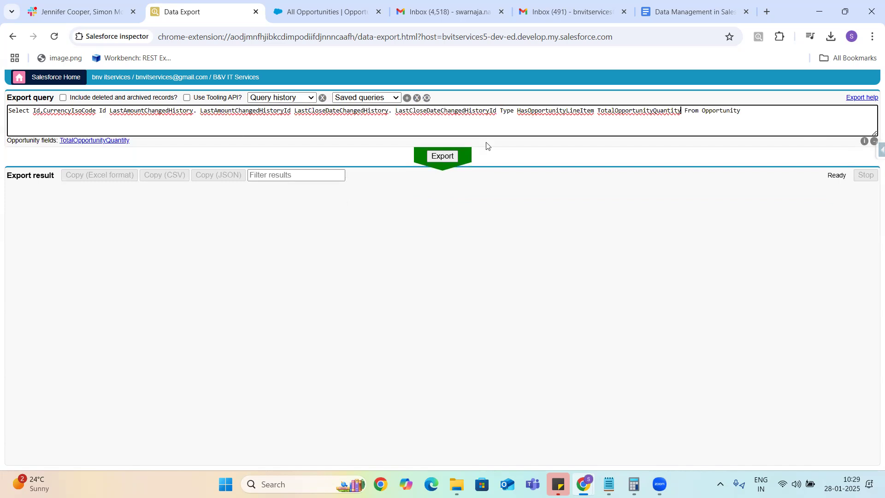
pyautogui.click(443, 157)
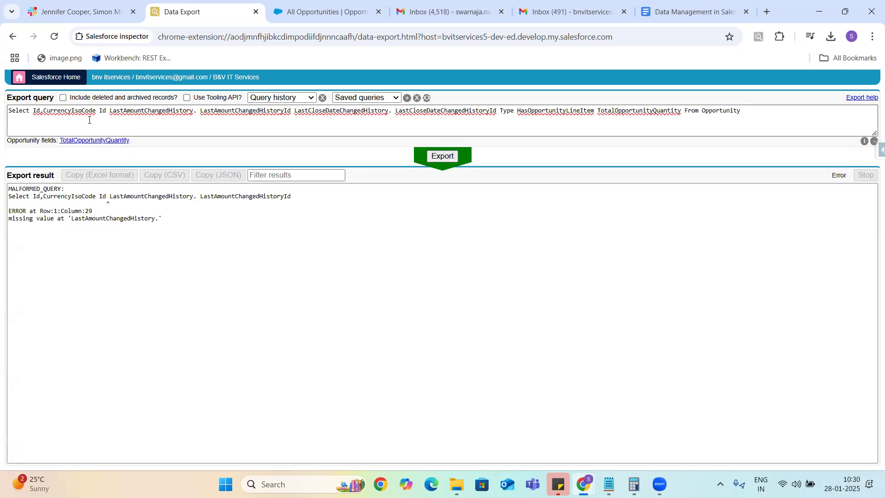
# Step: Fix the separator after CurrencyIsoCode and rerun the export
pyautogui.click(108, 112)
pyautogui.press('BackSpace')
pyautogui.press('BackSpace')
pyautogui.press('BackSpace')
pyautogui.press('BackSpace')
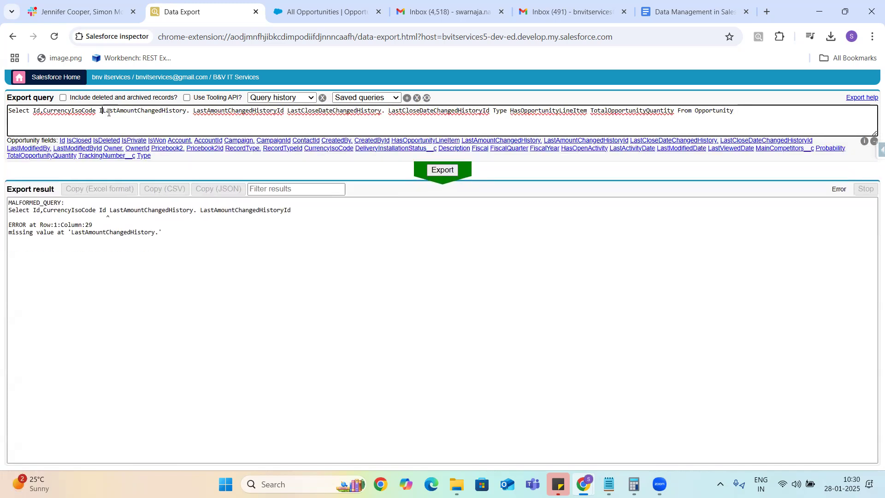
pyautogui.write(',')
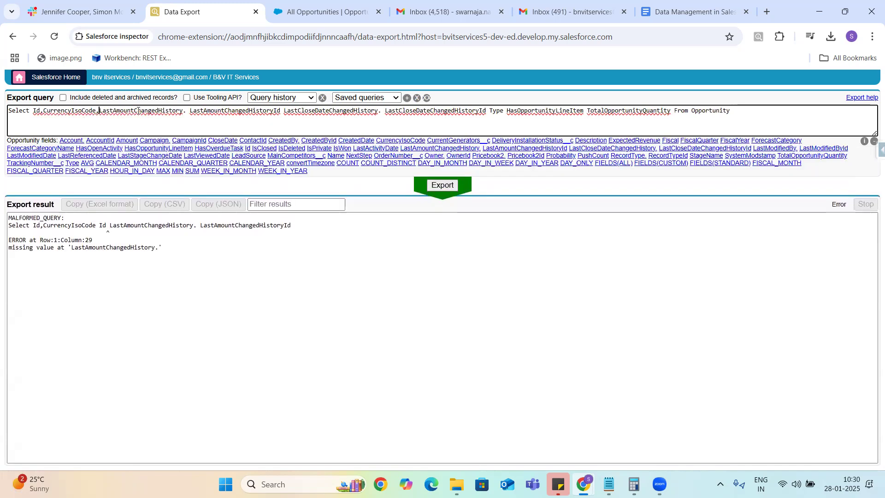
pyautogui.click(442, 185)
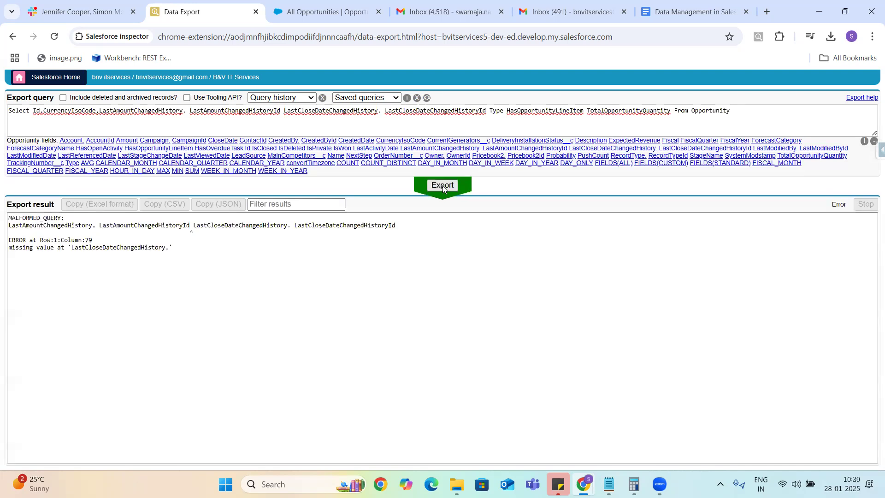
# Step: Add commas between the history fields, Type and TotalOpportunityQuantity, then rerun the export
pyautogui.doubleClick(121, 249)
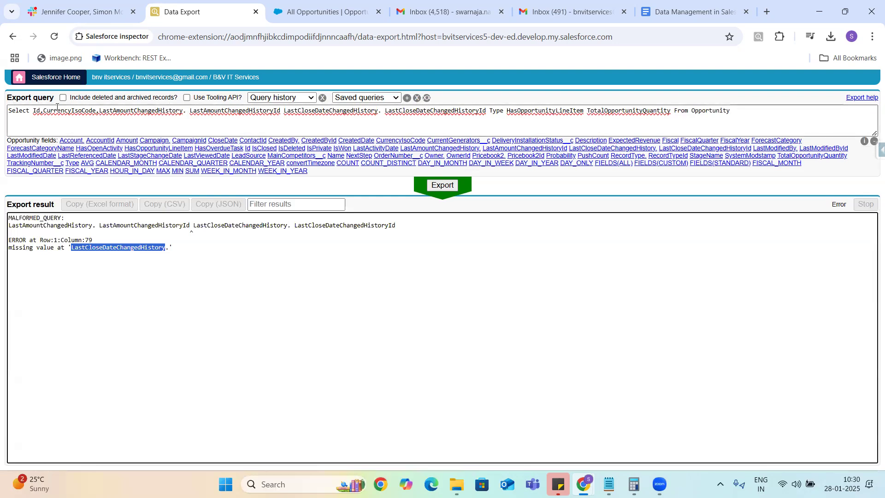
pyautogui.click(190, 111)
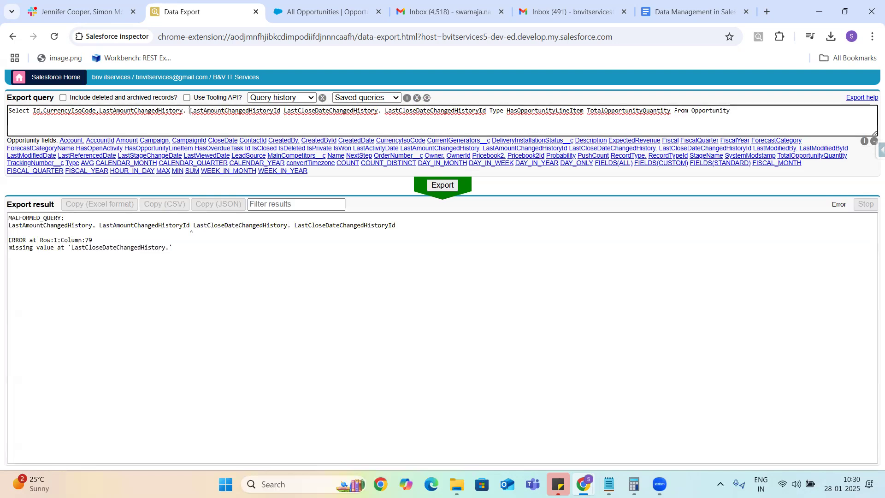
pyautogui.press('BackSpace')
pyautogui.click(277, 110)
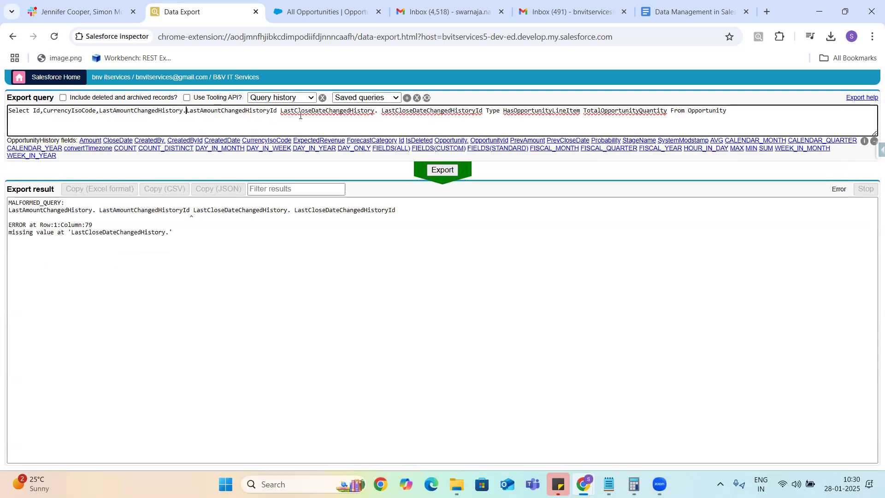
pyautogui.write(',')
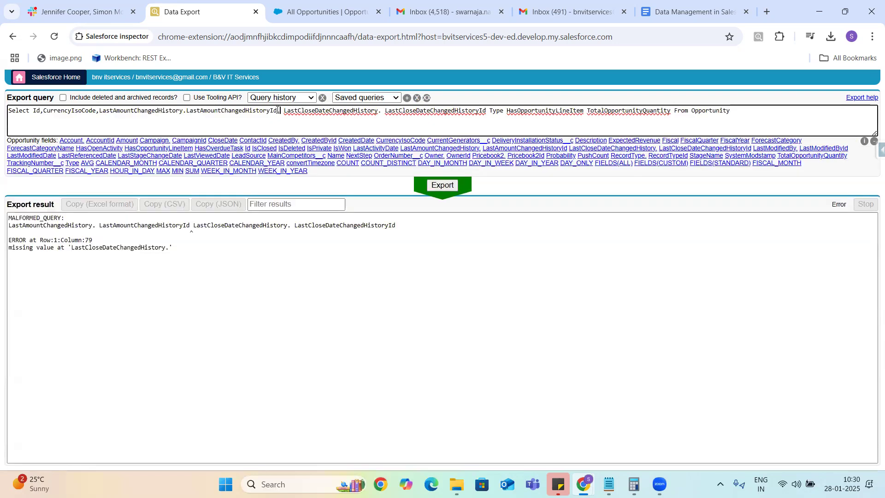
pyautogui.click(386, 111)
pyautogui.press('BackSpace')
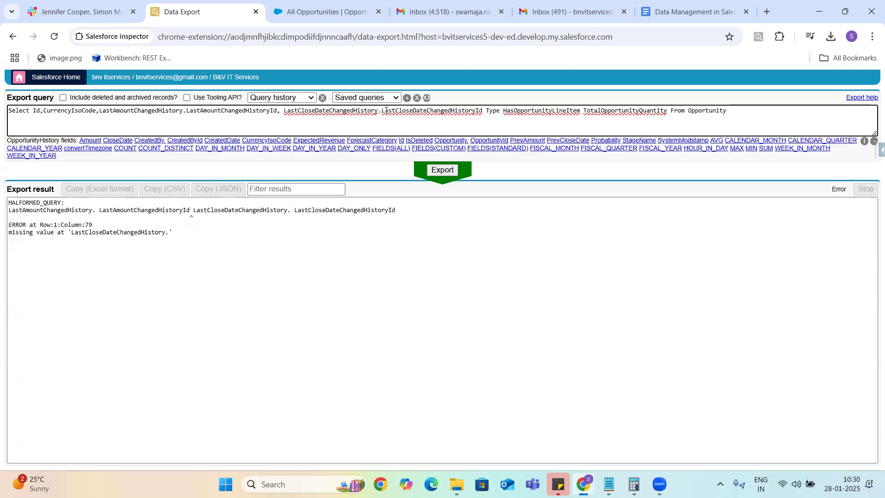
pyautogui.click(482, 110)
pyautogui.write(',')
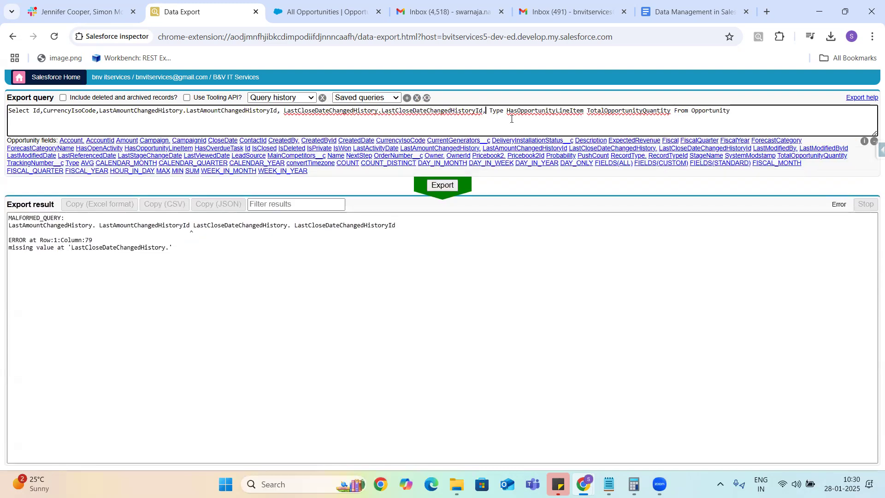
pyautogui.click(504, 112)
pyautogui.write(',')
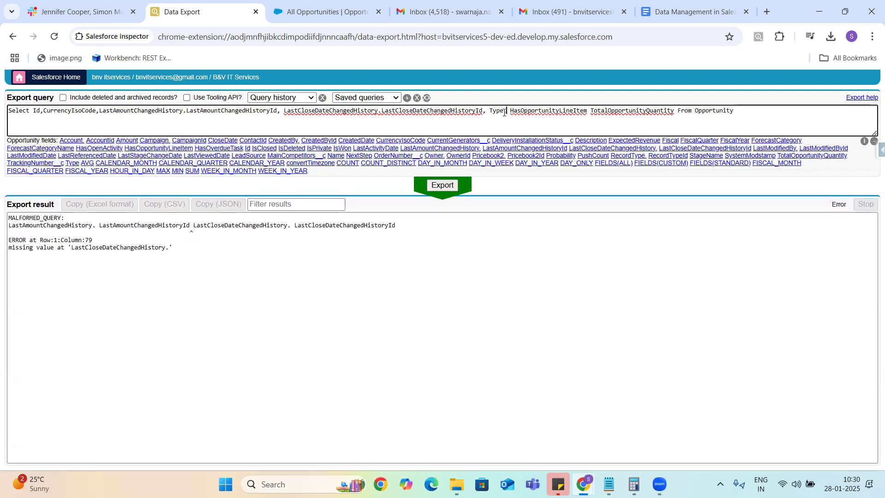
pyautogui.click(590, 113)
pyautogui.write(',')
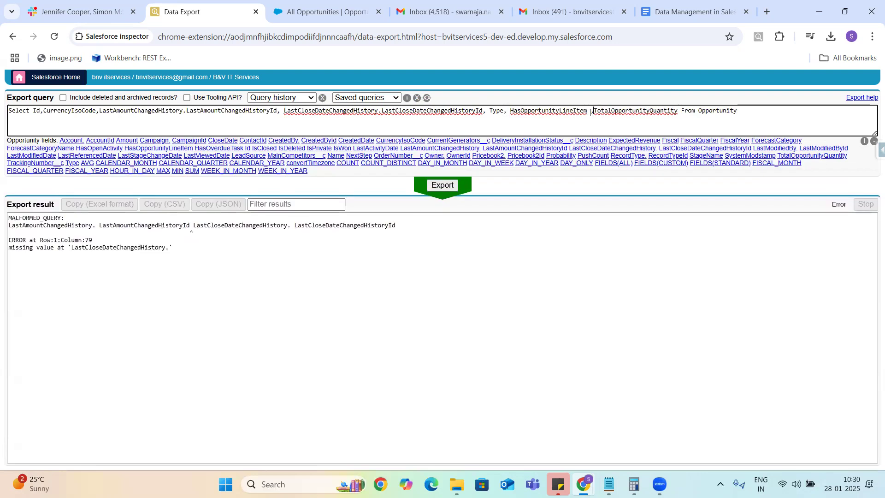
pyautogui.click(435, 185)
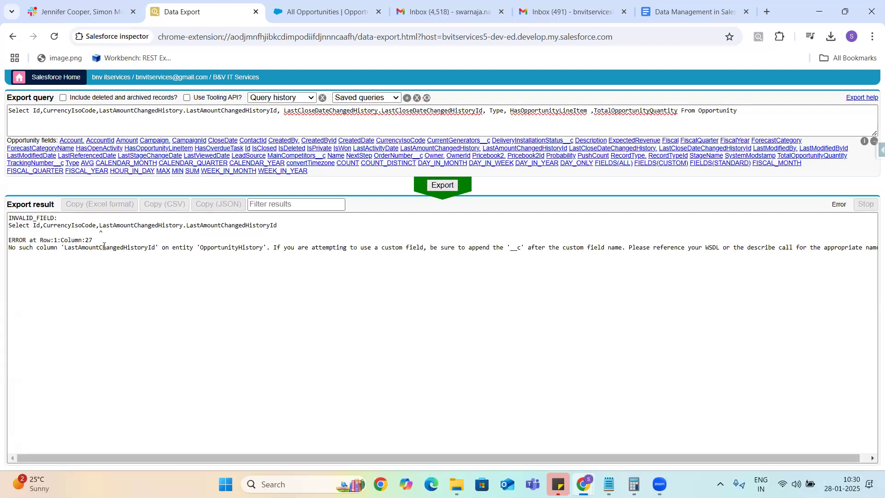
# Step: Delete the LastCloseDate and LastAmount history fields from the query and export again
pyautogui.doubleClick(255, 111)
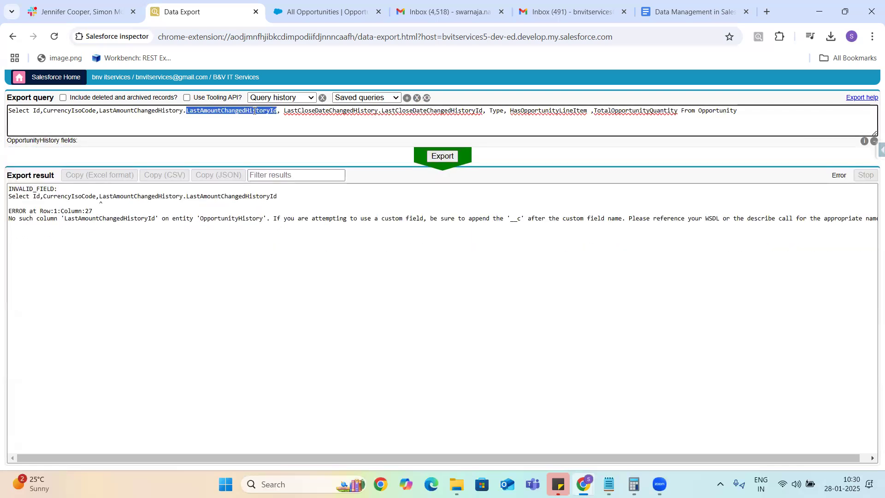
pyautogui.click(187, 111)
pyautogui.press('BackSpace')
pyautogui.write(',')
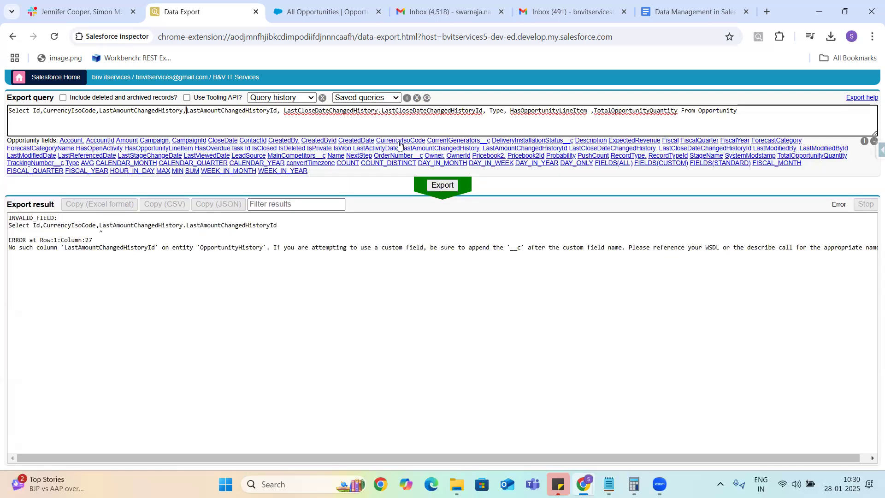
pyautogui.click(381, 113)
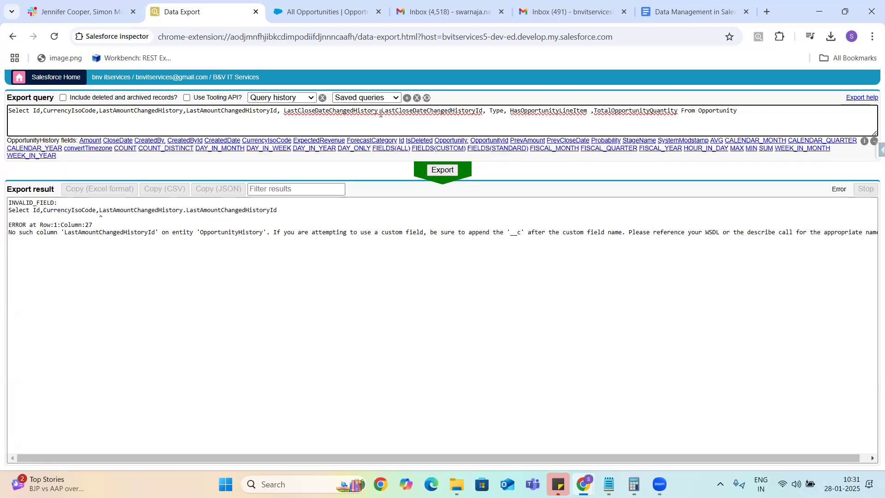
pyautogui.press('BackSpace')
pyautogui.write(',')
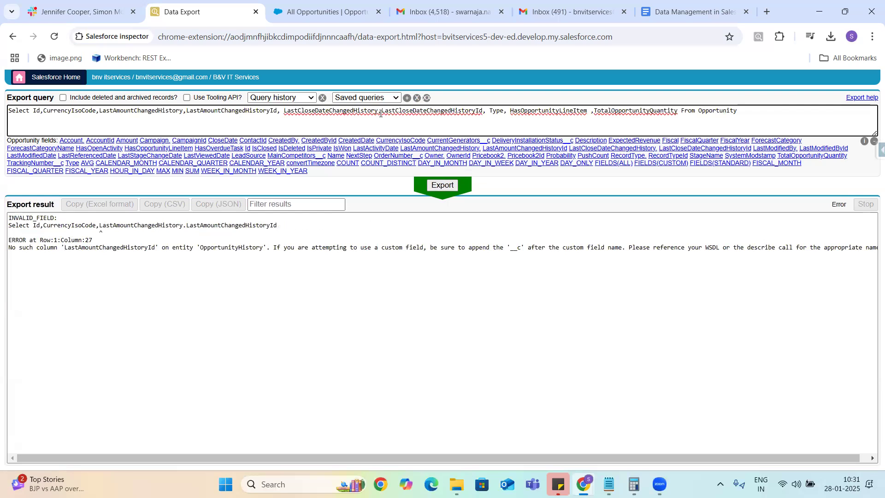
pyautogui.moveTo(489, 112); pyautogui.dragTo(281, 112)
pyautogui.press('BackSpace')
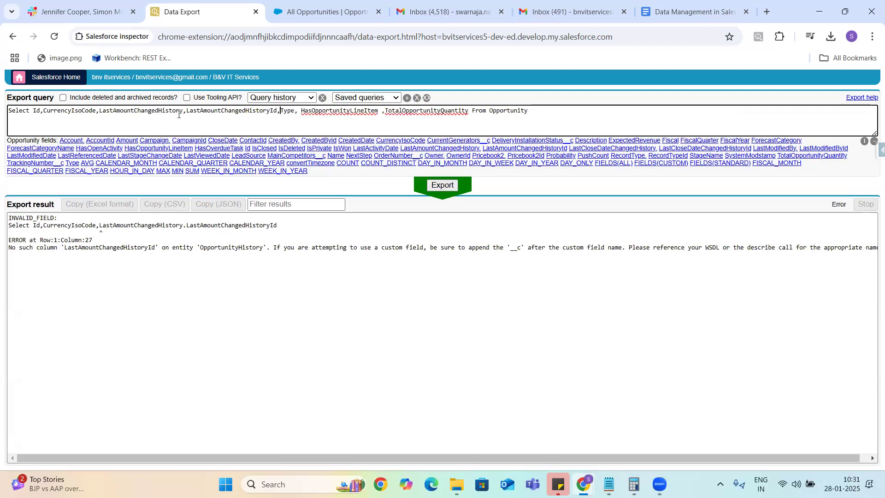
pyautogui.moveTo(99, 112); pyautogui.dragTo(281, 111)
pyautogui.press('BackSpace')
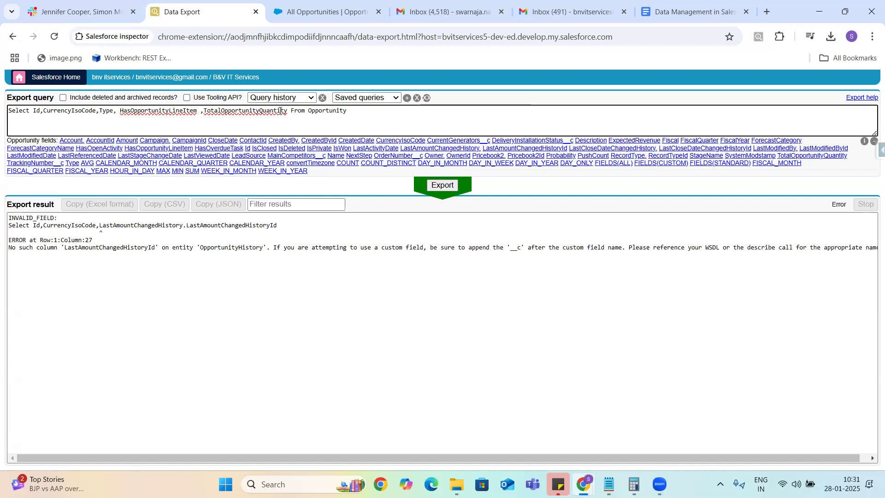
pyautogui.click(439, 187)
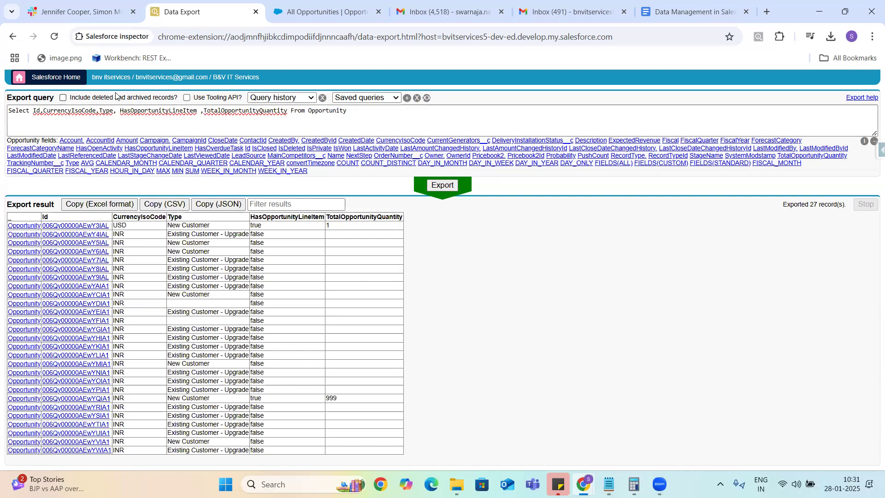
# Step: Re-export Opportunities with 'Include deleted and archived records?' ticked
pyautogui.click(63, 97)
pyautogui.click(444, 185)
pyautogui.click(324, 14)
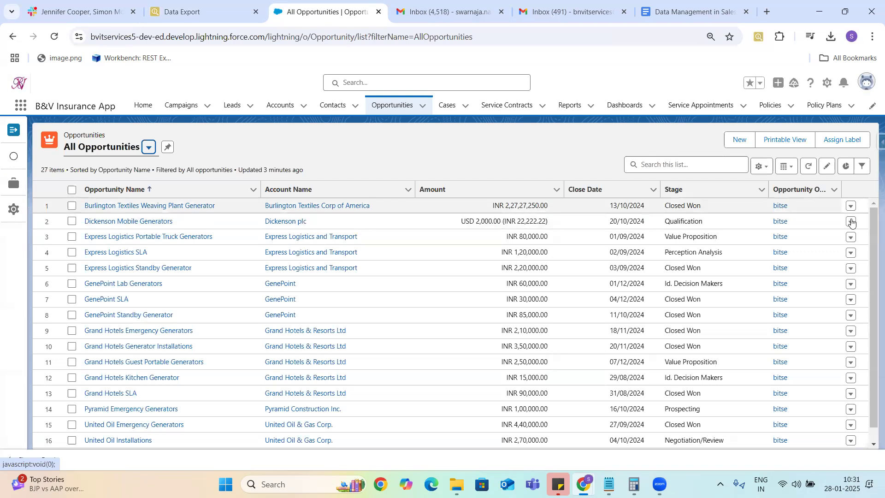
# Step: Delete the GenePoint SLA and Grand Hotels Emergency Generators opportunities
pyautogui.click(850, 299)
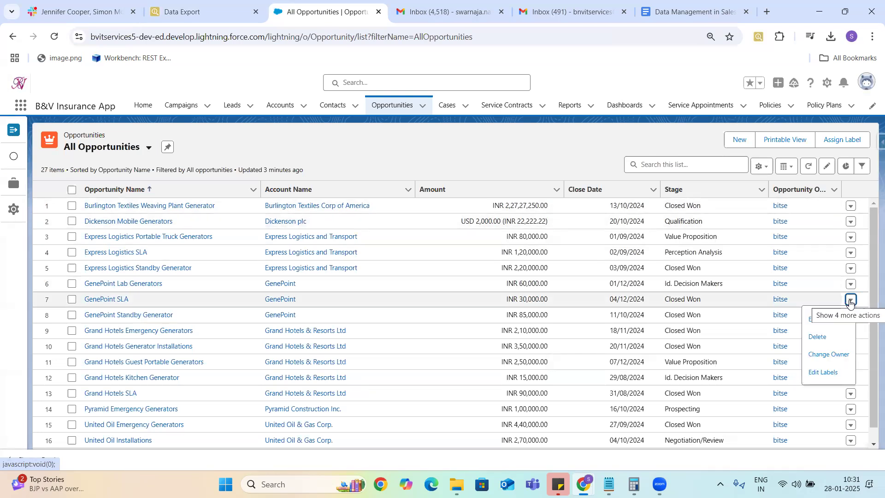
pyautogui.click(817, 341)
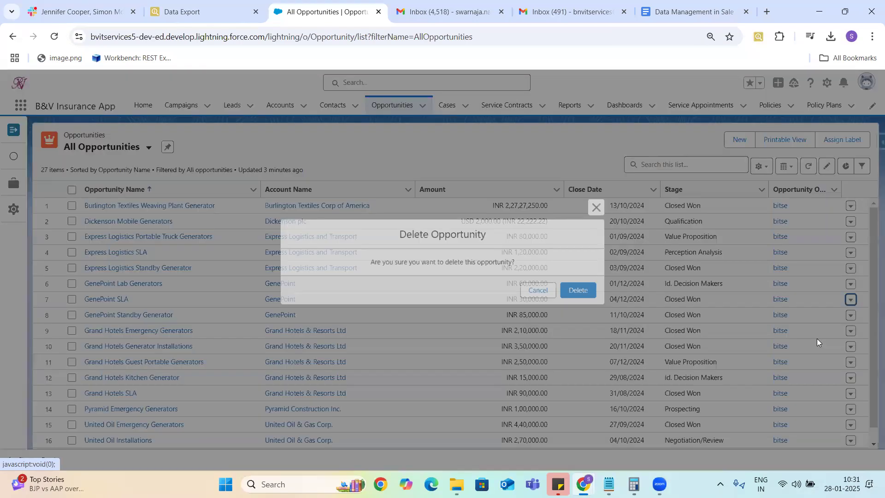
pyautogui.click(577, 296)
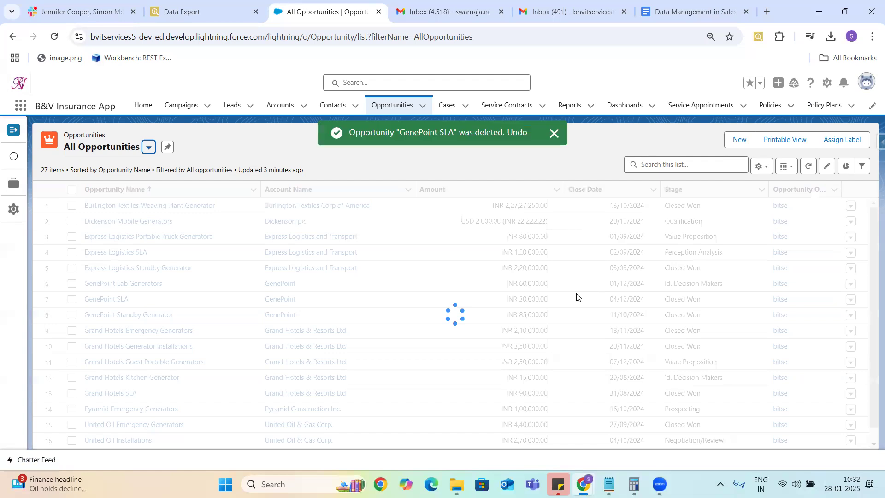
pyautogui.click(850, 315)
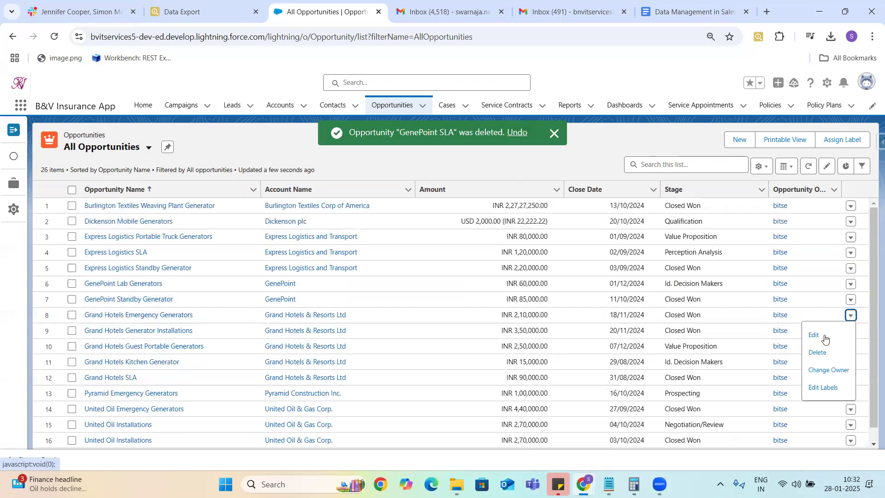
pyautogui.click(817, 353)
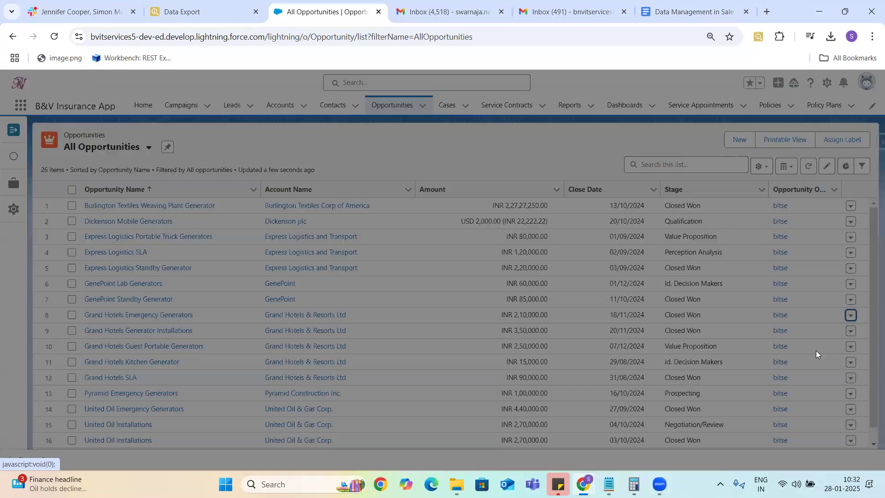
pyautogui.click(581, 291)
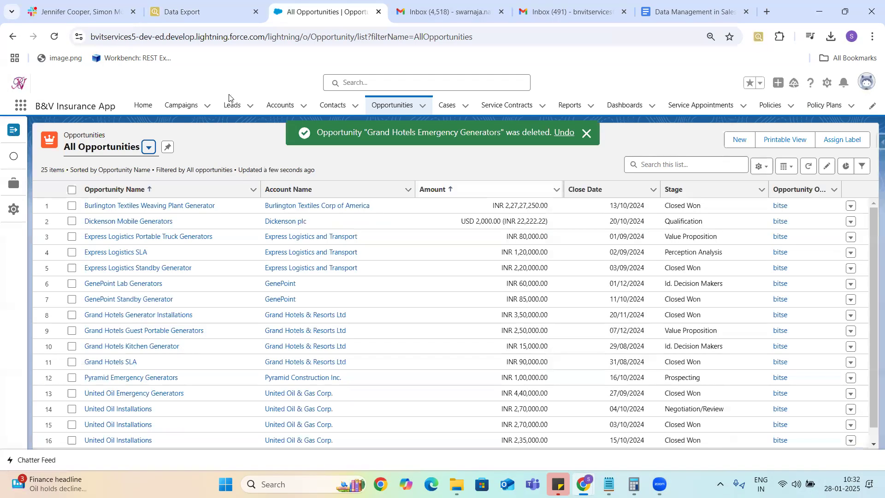
pyautogui.click(180, 12)
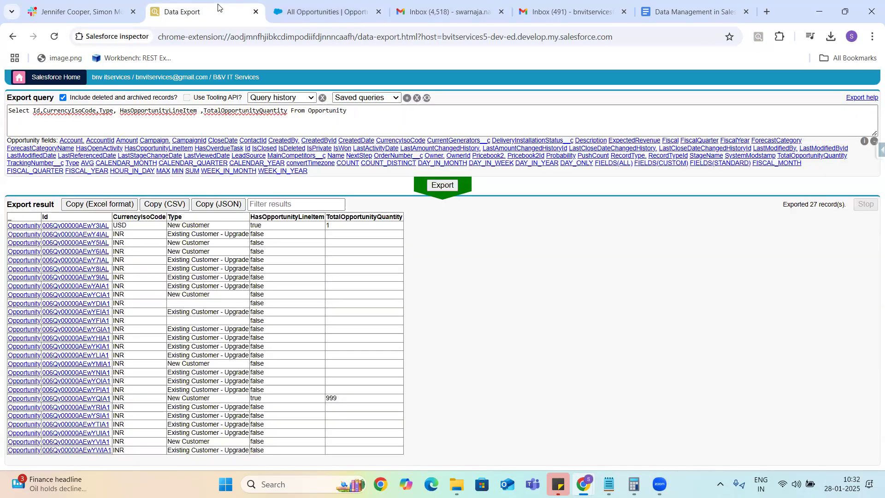
# Step: Export Opportunities with deleted records excluded (25), then included again (27)
pyautogui.click(63, 98)
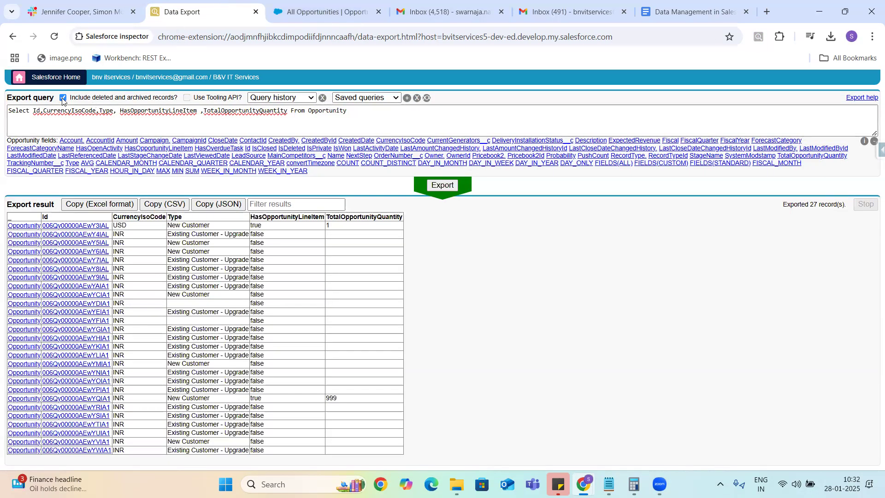
pyautogui.click(443, 187)
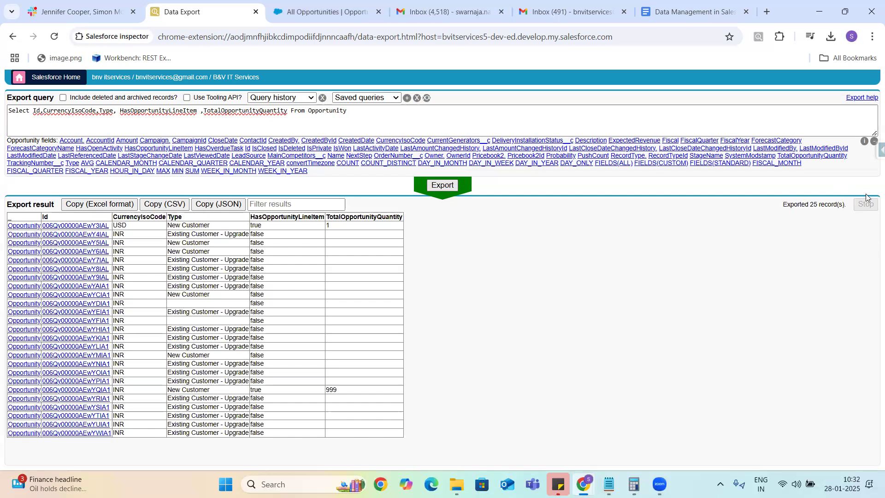
pyautogui.moveTo(781, 205); pyautogui.dragTo(840, 205)
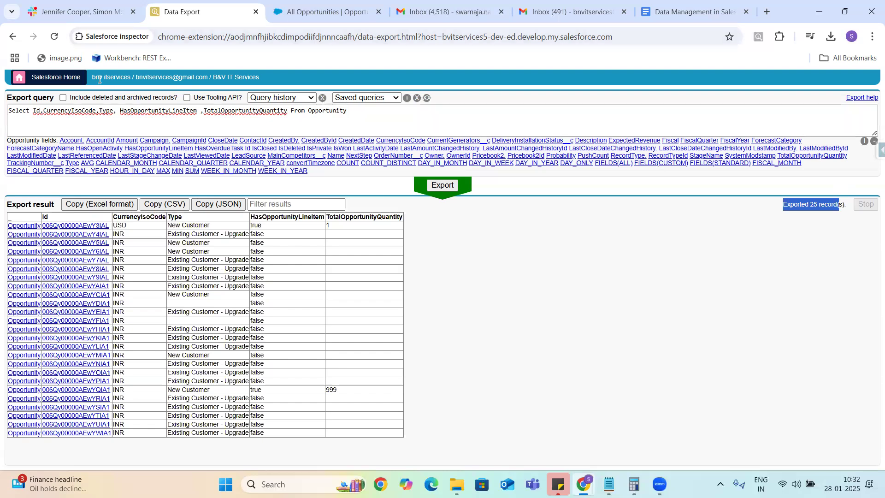
pyautogui.click(63, 98)
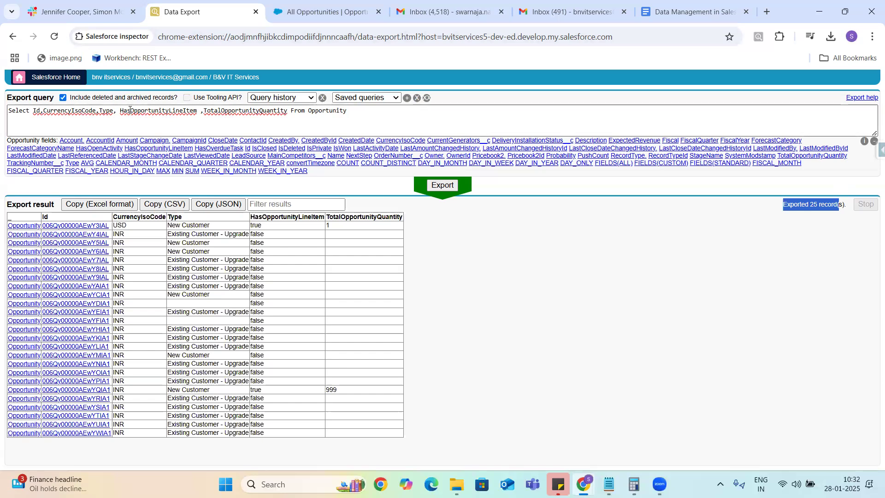
pyautogui.click(443, 188)
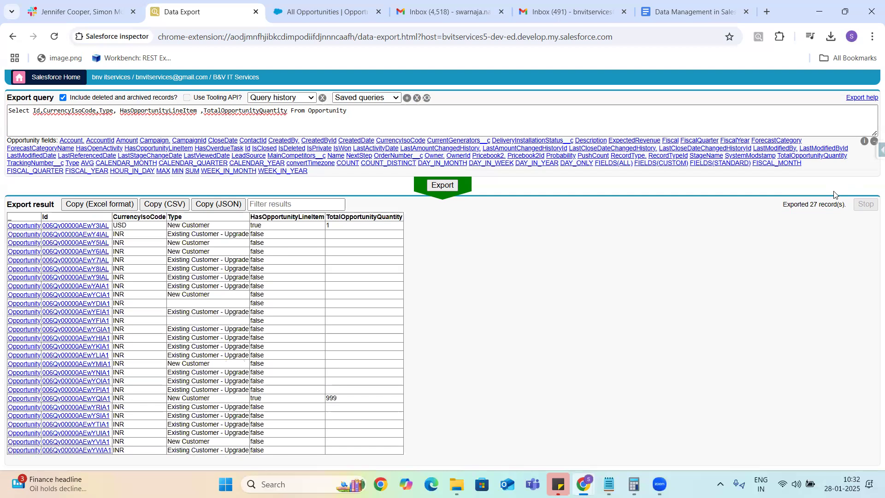
pyautogui.click(331, 10)
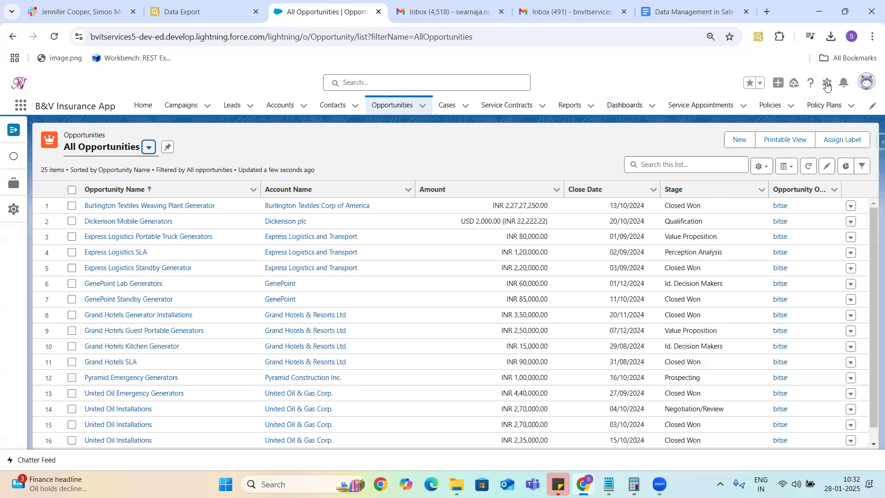
# Step: Open Setup in a new tab and find the Data Export page via Quick Find 'data ex'
pyautogui.click(827, 84)
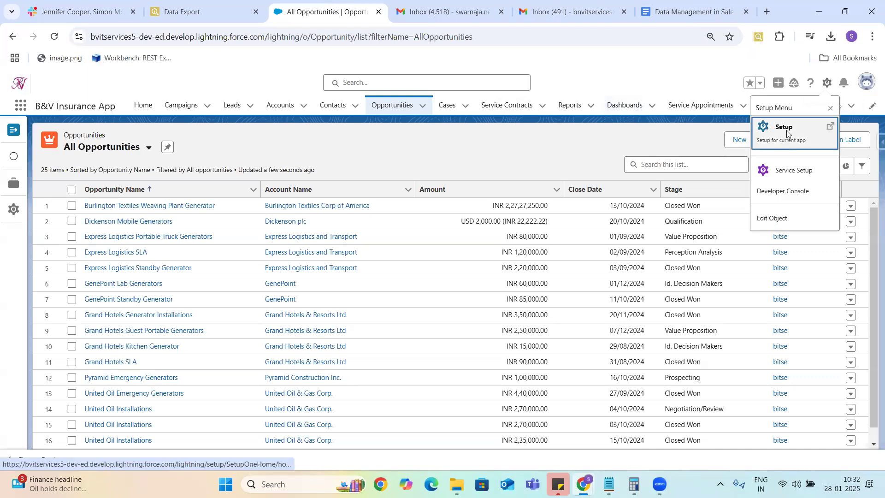
pyautogui.click(786, 134)
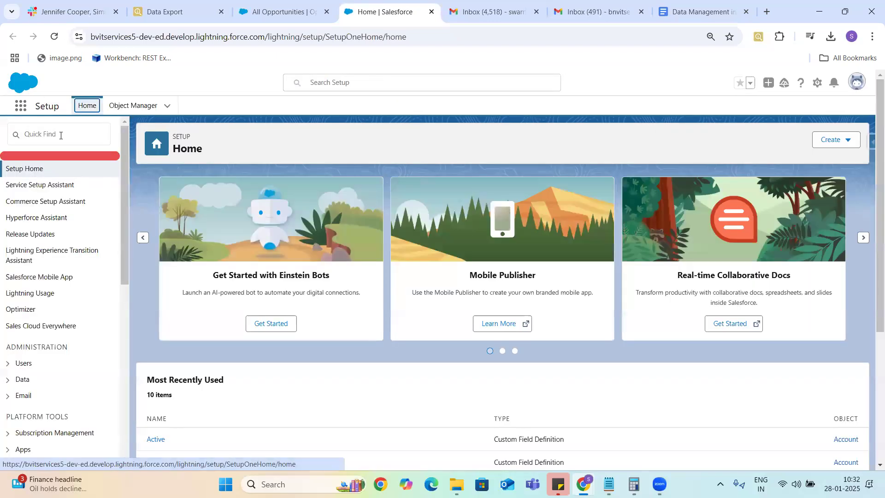
pyautogui.click(60, 135)
pyautogui.write('data ex')
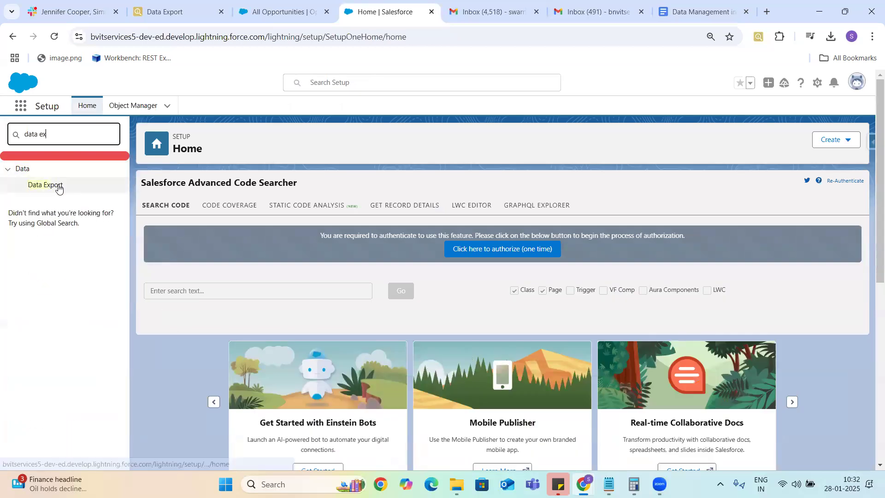
pyautogui.click(56, 186)
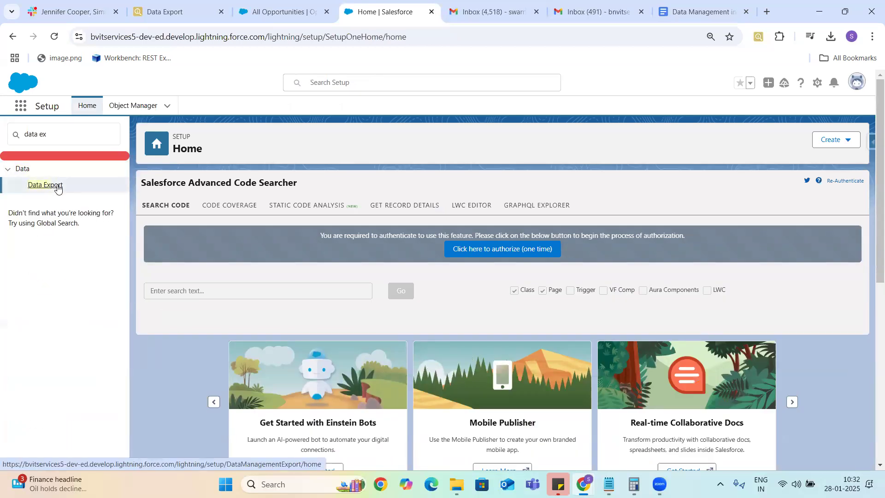
pyautogui.click(57, 187)
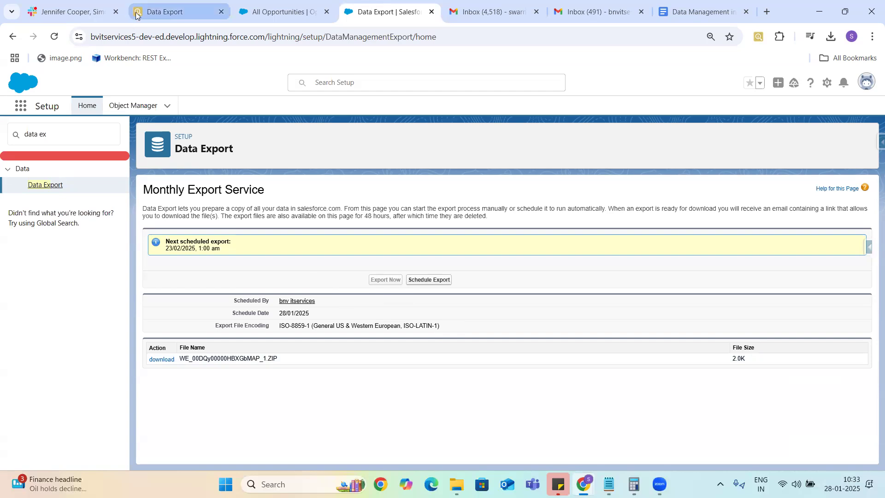
pyautogui.click(170, 13)
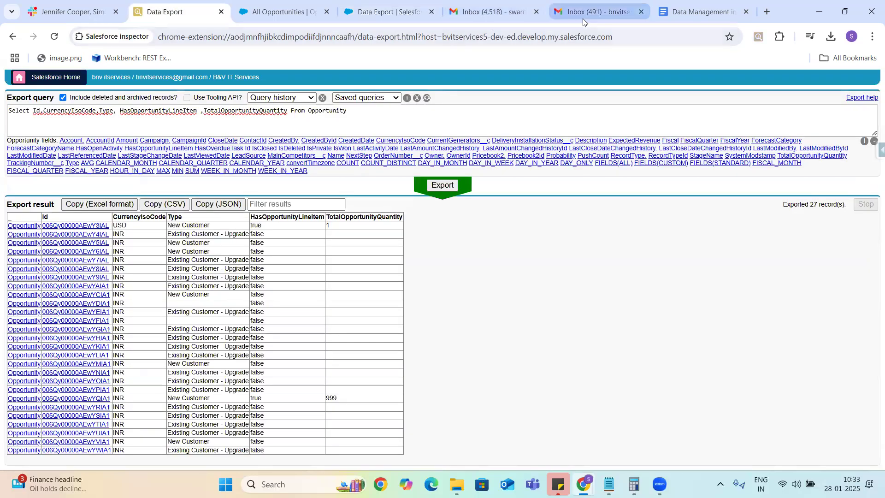
# Step: Add limitation 3 to the notes: 'Export Now operation we can do only once per day'
pyautogui.click(698, 12)
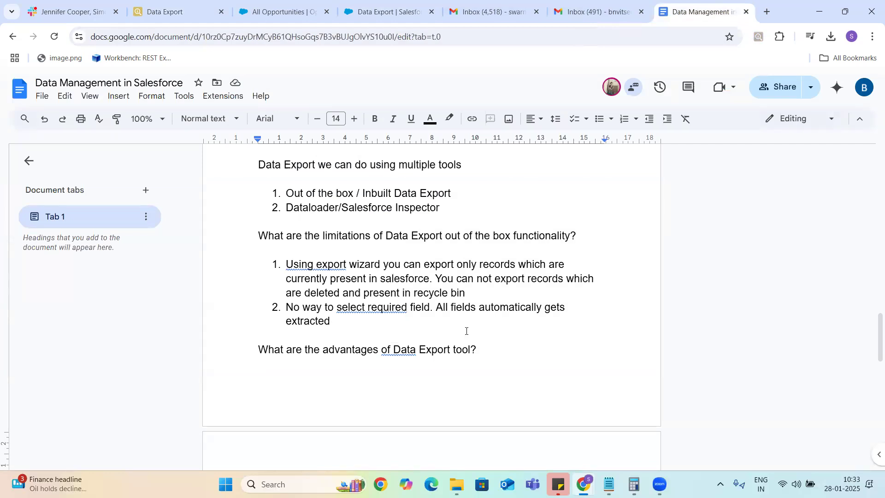
pyautogui.click(333, 322)
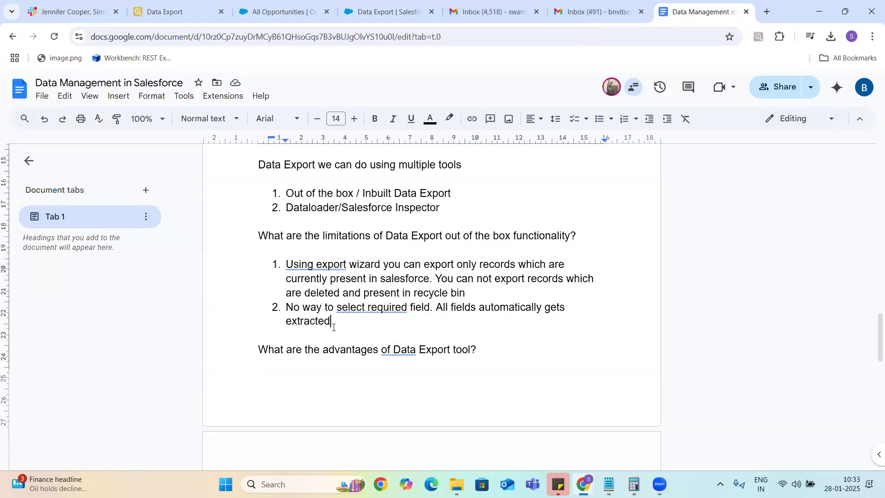
pyautogui.press('Return')
pyautogui.write('Export N')
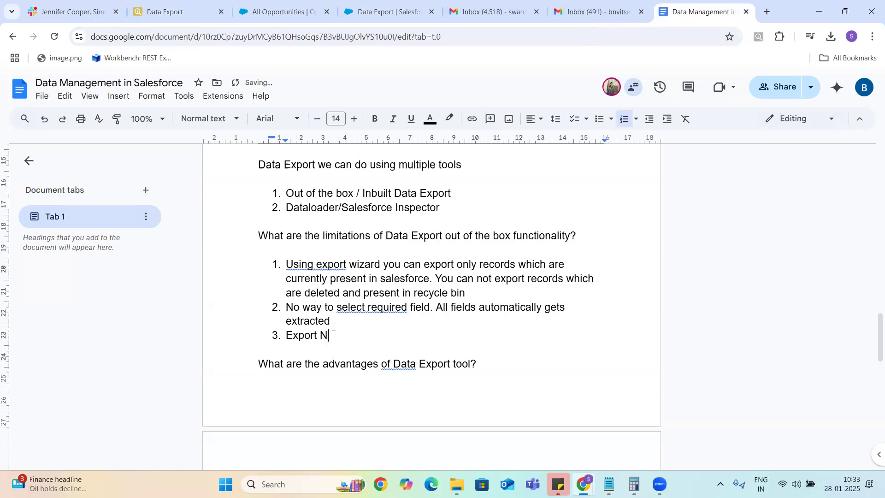
pyautogui.write('ow operation we cando')
pyautogui.press('BackSpace')
pyautogui.press('BackSpace')
pyautogui.write('do ')
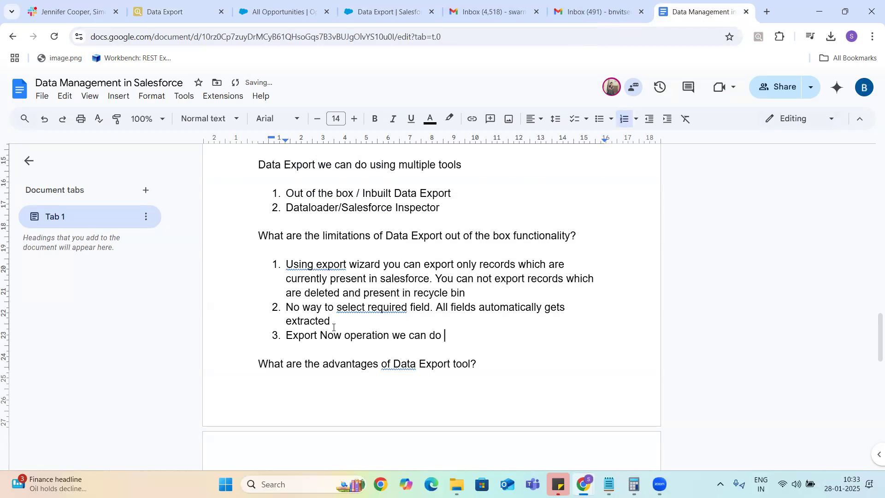
pyautogui.write('only once per day')
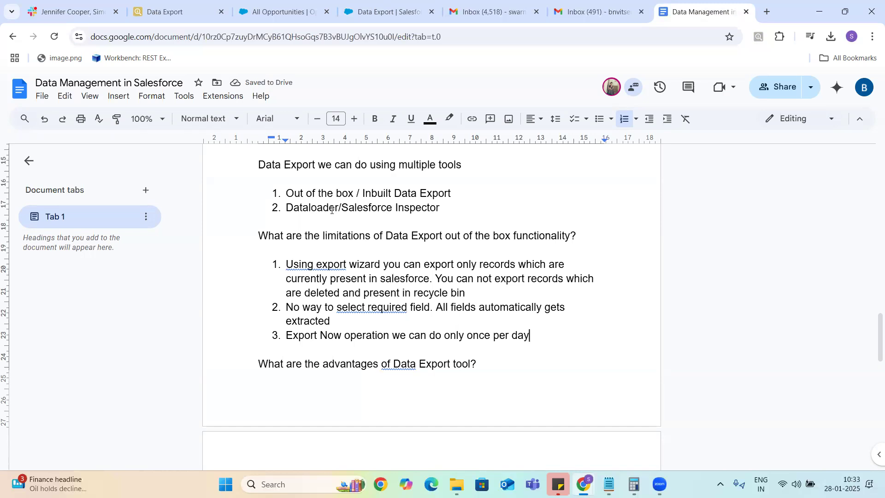
pyautogui.click(147, 13)
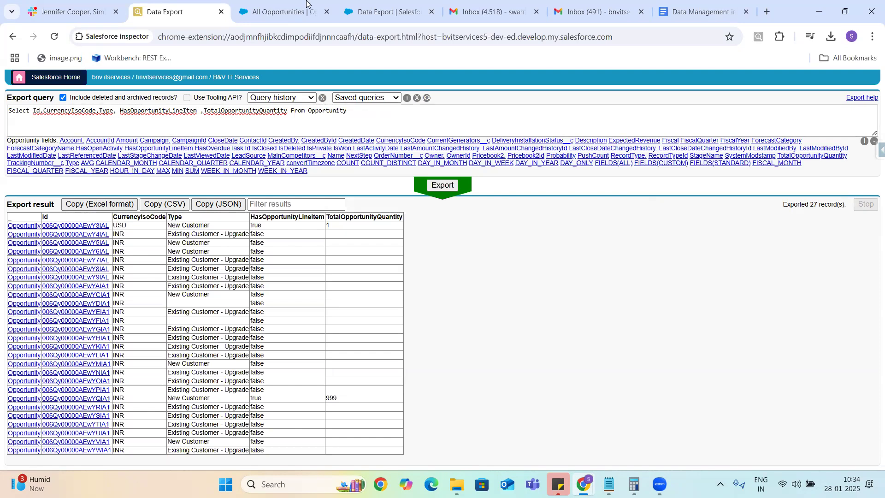
# Step: Return to the Salesforce All Opportunities list, now showing 25 items
pyautogui.click(278, 10)
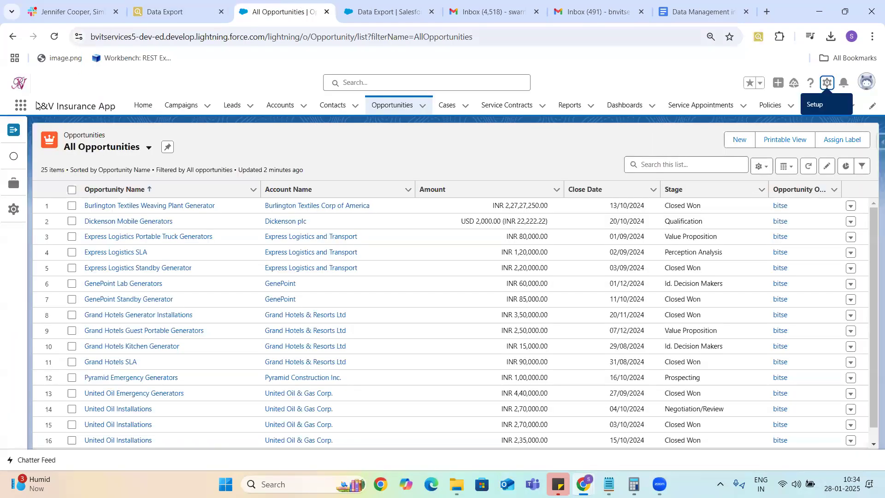
# Step: Open the Salesforce Recycle Bin by searching 'recycle' in the App Launcher
pyautogui.click(21, 107)
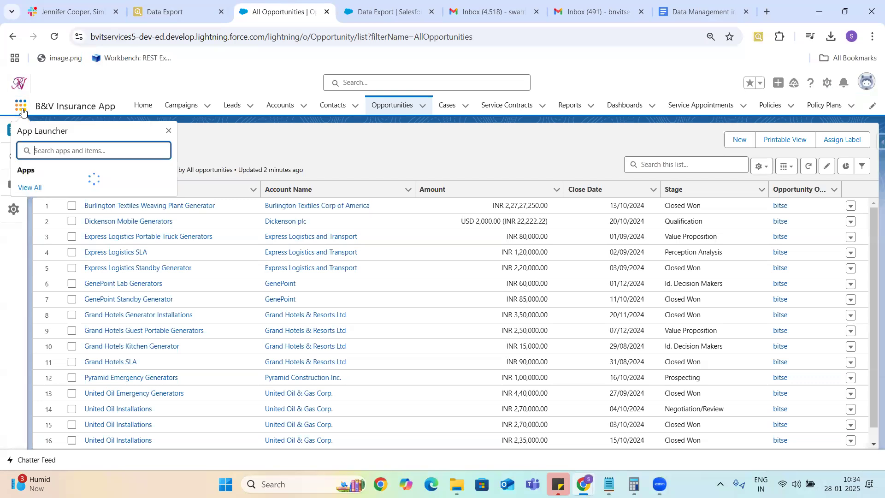
pyautogui.write('recycle')
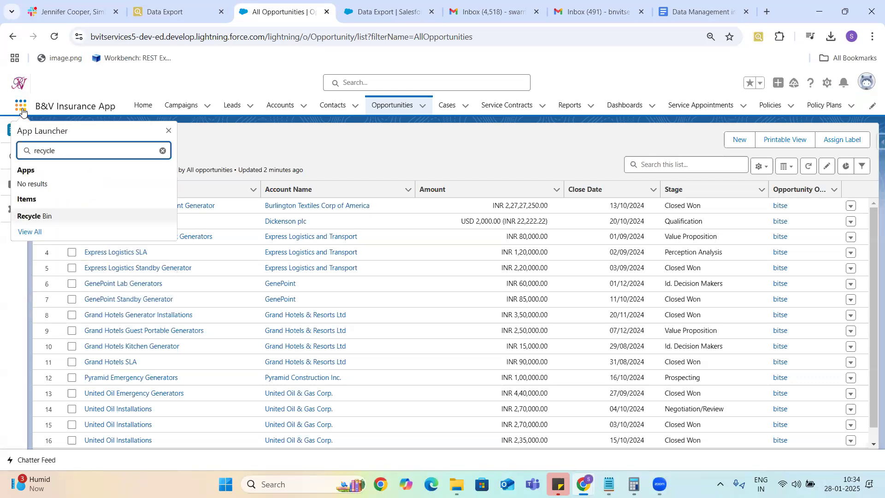
pyautogui.click(36, 216)
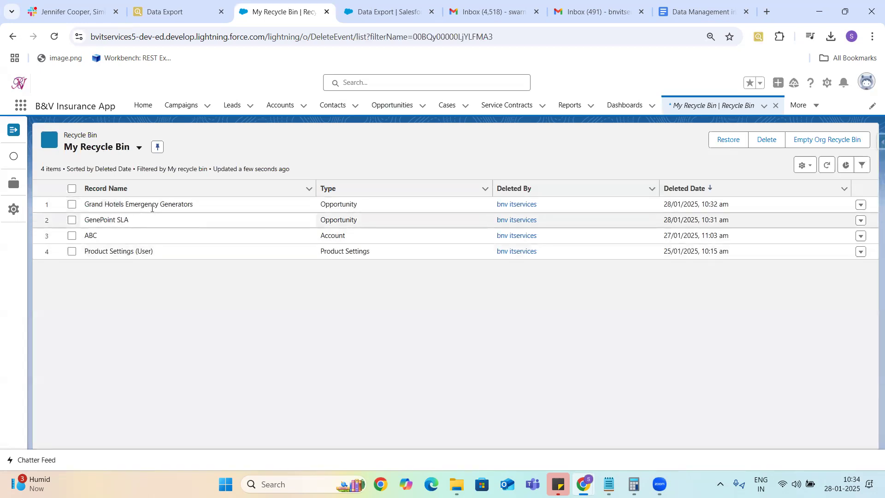
# Step: Permanently delete the GenePoint SLA record from the Recycle Bin
pyautogui.click(72, 221)
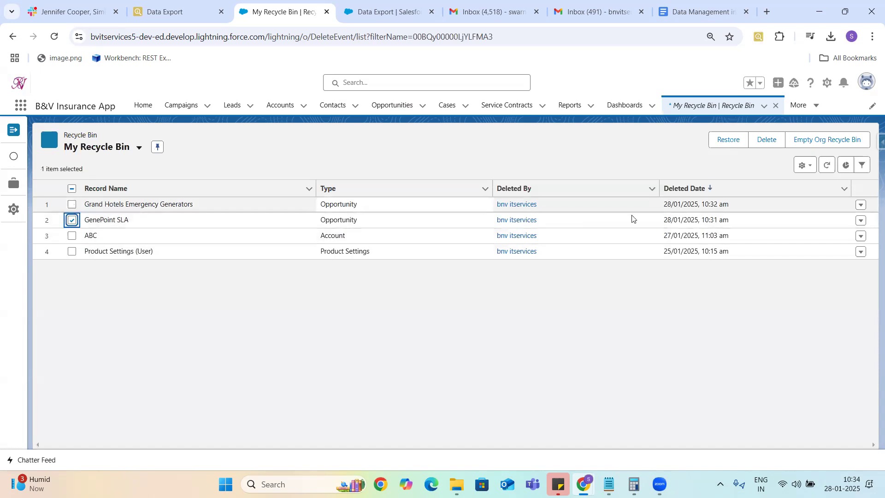
pyautogui.click(766, 143)
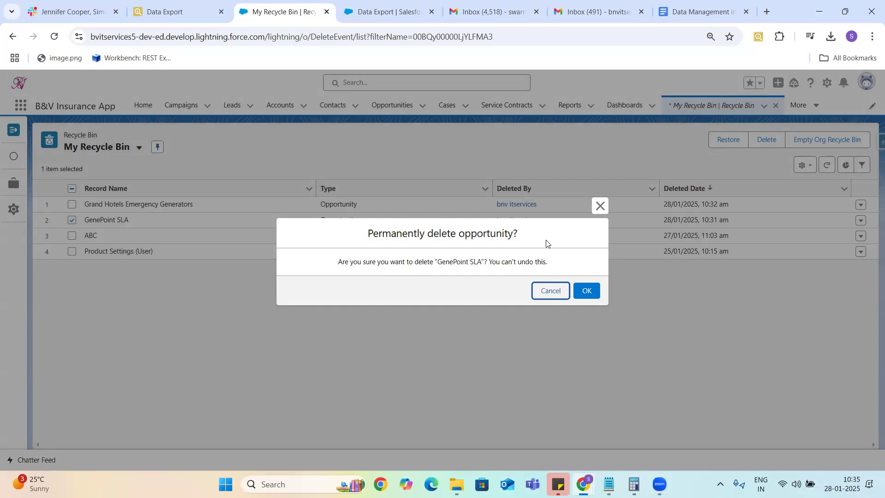
pyautogui.click(586, 292)
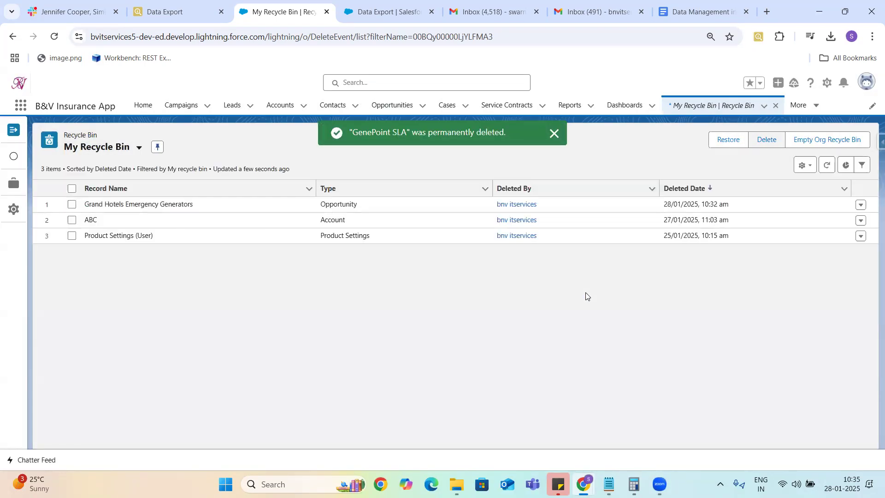
pyautogui.click(553, 134)
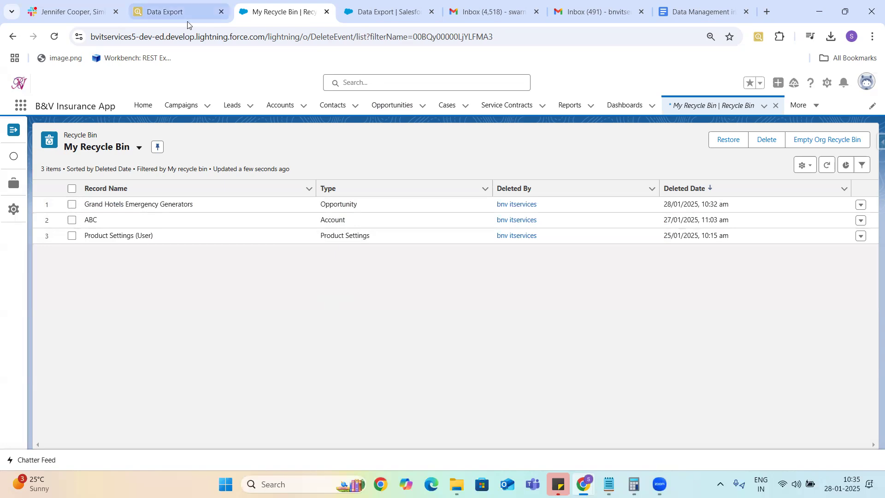
# Step: Rerun the Opportunity export in Inspector with deleted and archived records included
pyautogui.click(165, 13)
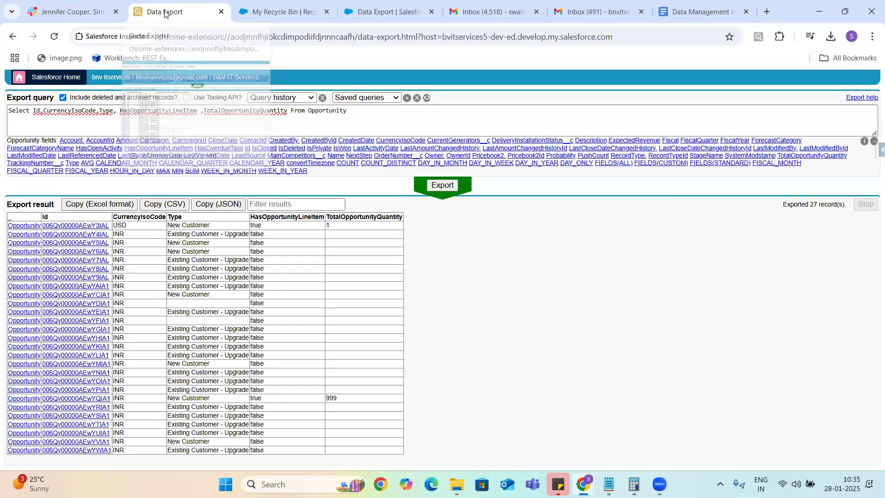
pyautogui.click(445, 185)
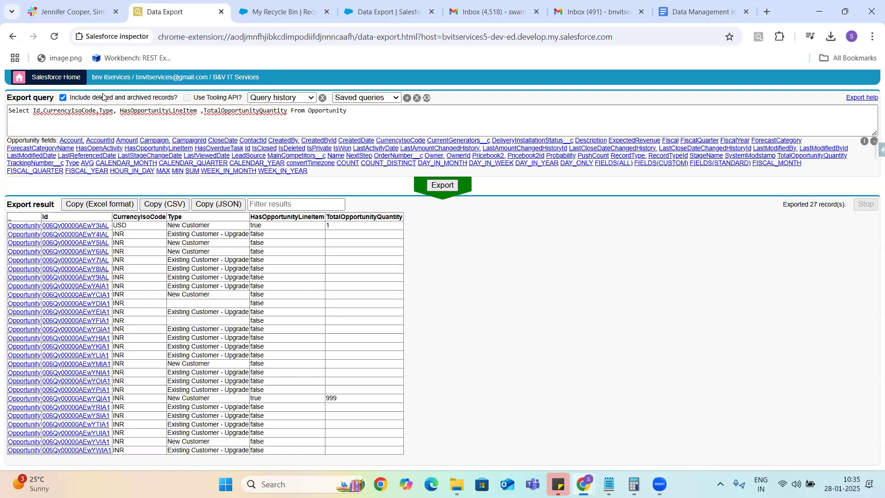
pyautogui.click(63, 99)
pyautogui.click(63, 98)
pyautogui.click(438, 186)
# Step: Rerun the export without deleted records (25), then with them included (27)
pyautogui.click(63, 98)
pyautogui.click(441, 186)
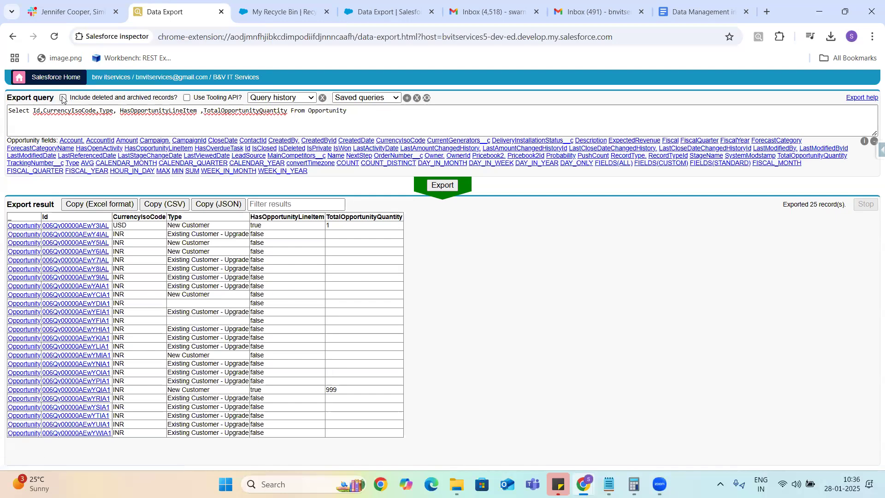
pyautogui.click(63, 97)
pyautogui.click(442, 187)
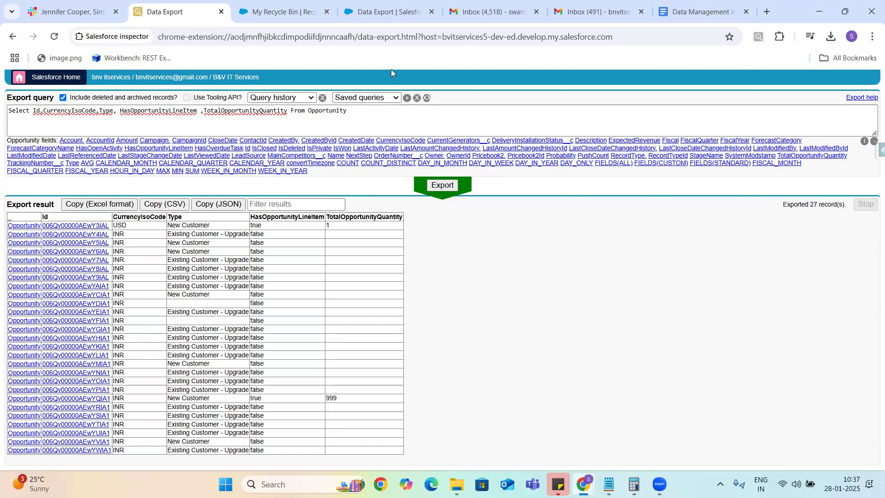
# Step: Glance at the Recycle Bin, then cut the Opportunity query back to 'Select Id,'
pyautogui.click(269, 11)
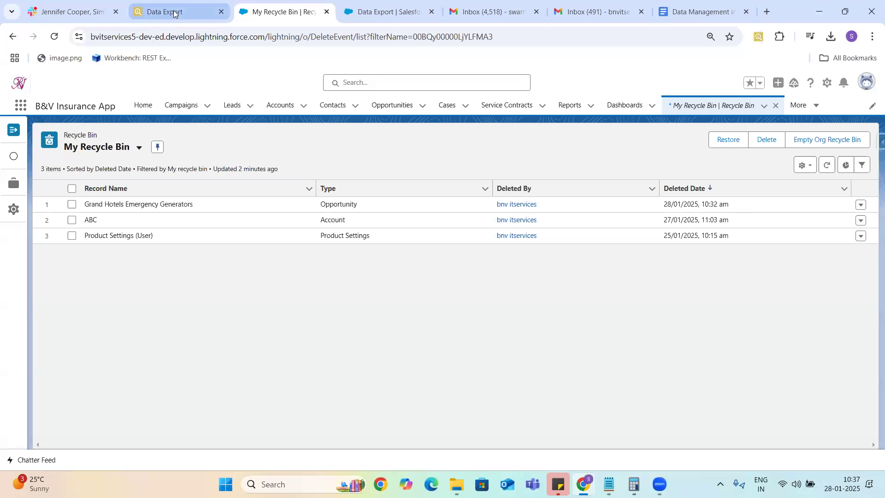
pyautogui.click(174, 14)
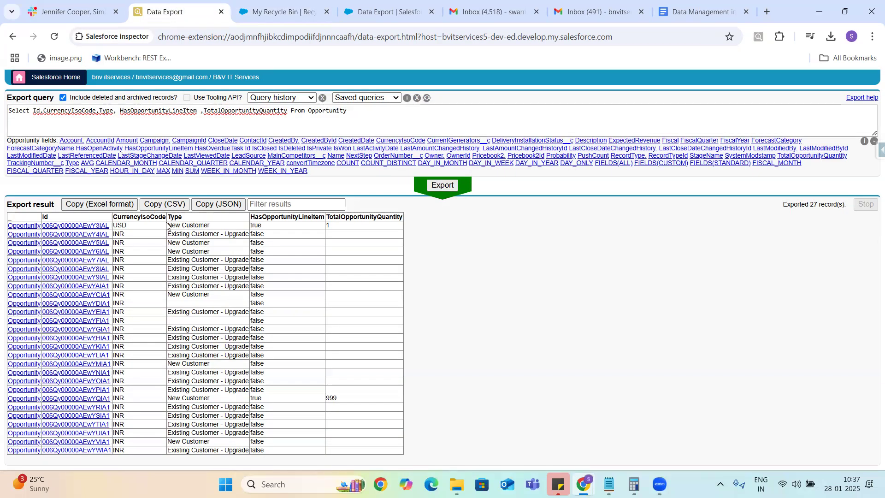
pyautogui.click(351, 115)
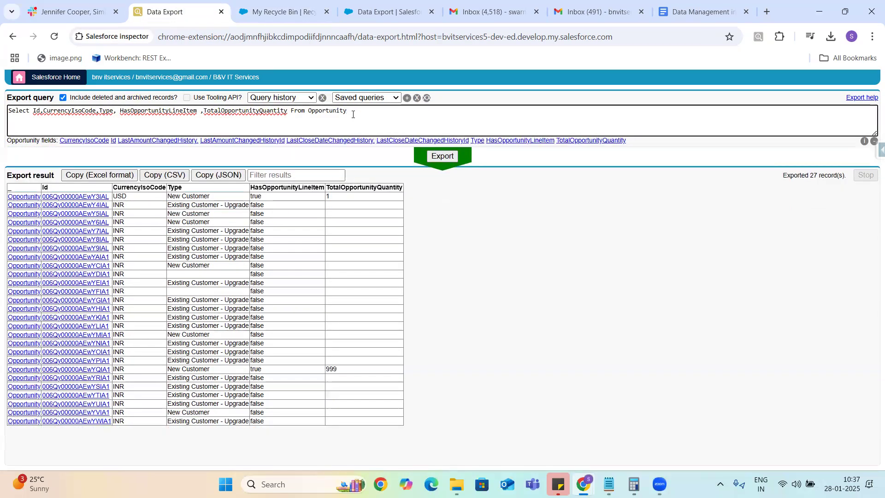
pyautogui.press('BackSpace')
pyautogui.press('BackSpace')
pyautogui.press('BackSpace')
pyautogui.press('BackSpace')
pyautogui.press('BackSpace')
pyautogui.press('BackSpace')
pyautogui.press('BackSpace')
pyautogui.press('BackSpace')
pyautogui.press('BackSpace')
pyautogui.press('BackSpace')
pyautogui.press('BackSpace')
pyautogui.press('BackSpace')
pyautogui.press('BackSpace')
pyautogui.press('BackSpace')
pyautogui.press('BackSpace')
pyautogui.press('BackSpace')
pyautogui.press('BackSpace')
pyautogui.press('BackSpace')
pyautogui.press('BackSpace')
pyautogui.press('BackSpace')
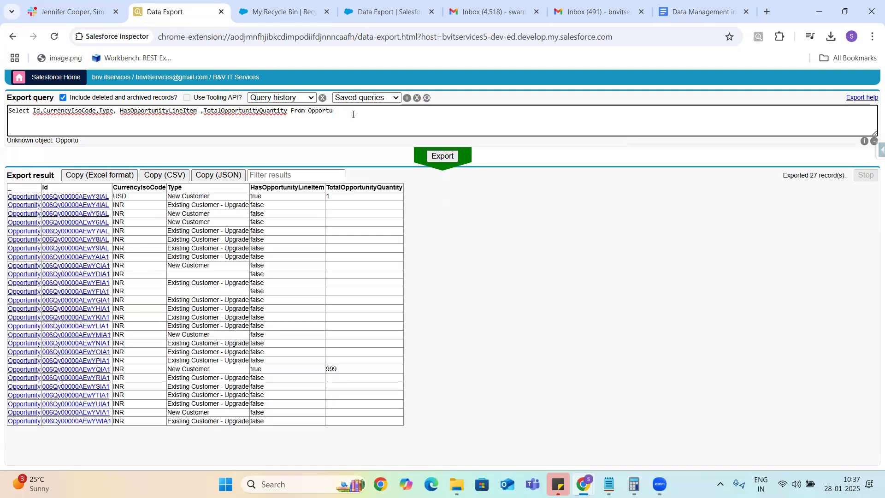
pyautogui.press('BackSpace')
pyautogui.press('BackSpace')
pyautogui.press('BackSpace')
pyautogui.press('BackSpace')
pyautogui.press('BackSpace')
pyautogui.press('BackSpace')
pyautogui.press('BackSpace')
pyautogui.press('BackSpace')
pyautogui.press('BackSpace')
pyautogui.press('BackSpace')
pyautogui.press('BackSpace')
pyautogui.press('BackSpace')
pyautogui.press('BackSpace')
pyautogui.press('BackSpace')
pyautogui.press('BackSpace')
pyautogui.press('BackSpace')
pyautogui.press('BackSpace')
pyautogui.press('BackSpace')
pyautogui.press('BackSpace')
pyautogui.press('BackSpace')
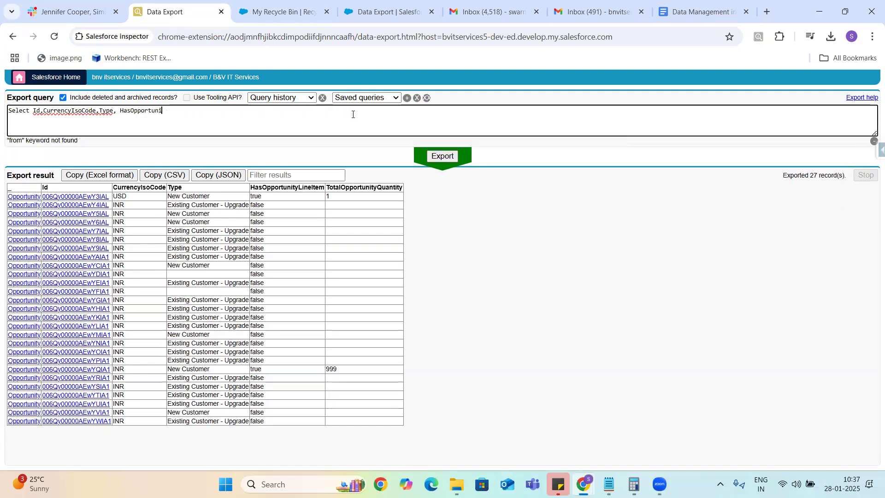
pyautogui.press('BackSpace')
pyautogui.press('BackSpace')
pyautogui.press('BackSpace')
pyautogui.press('BackSpace')
pyautogui.press('BackSpace')
pyautogui.press('BackSpace')
pyautogui.press('BackSpace')
pyautogui.press('BackSpace')
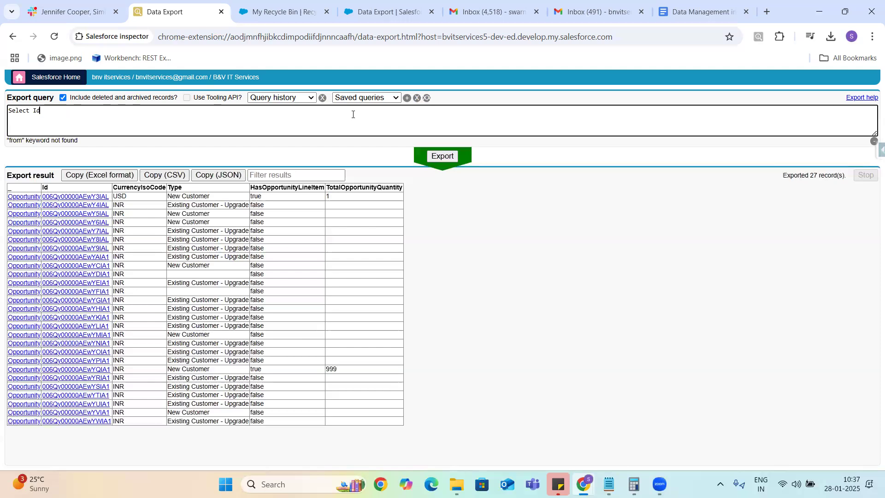
# Step: Change the query to select CaseNumber from Case
pyautogui.write('CaseNumber from ')
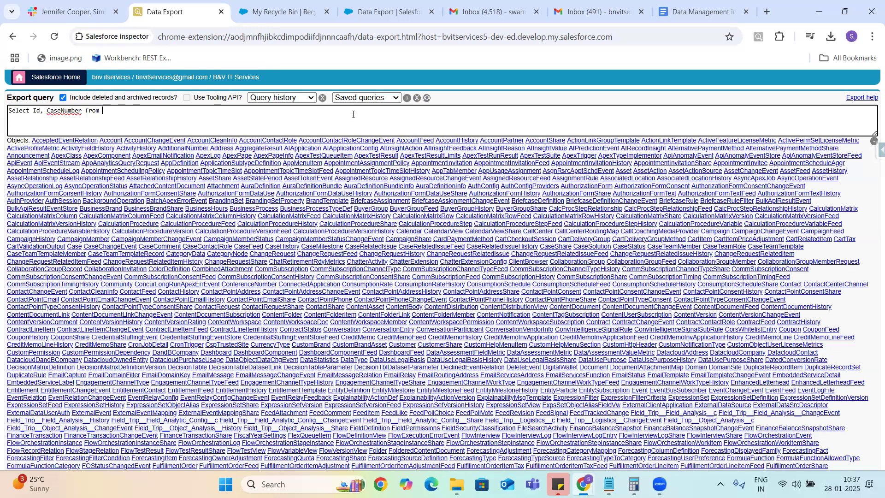
pyautogui.write('Case')
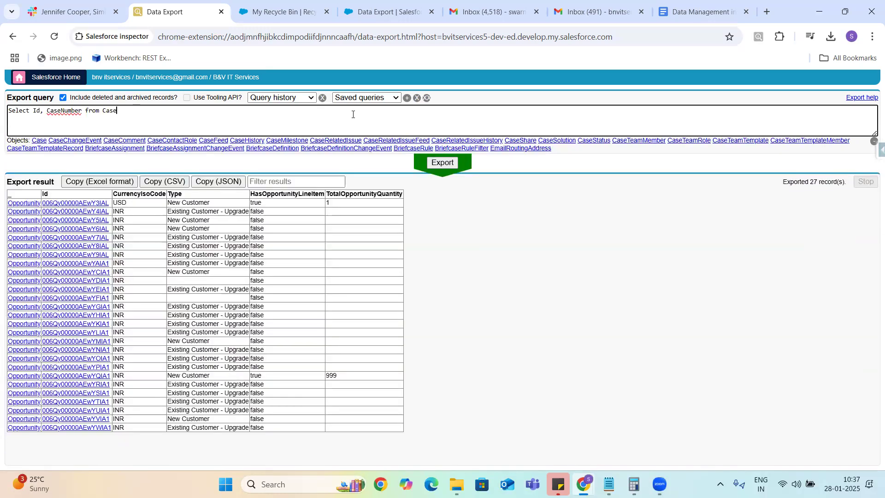
pyautogui.click(81, 110)
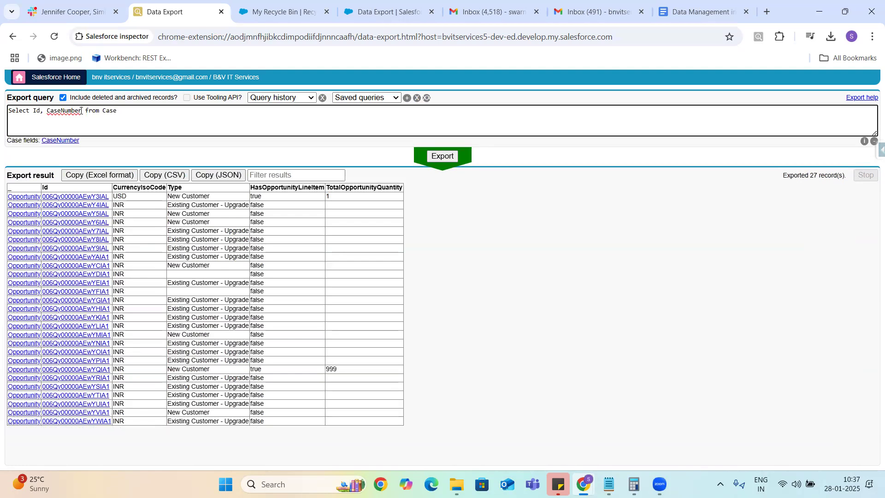
pyautogui.write(',')
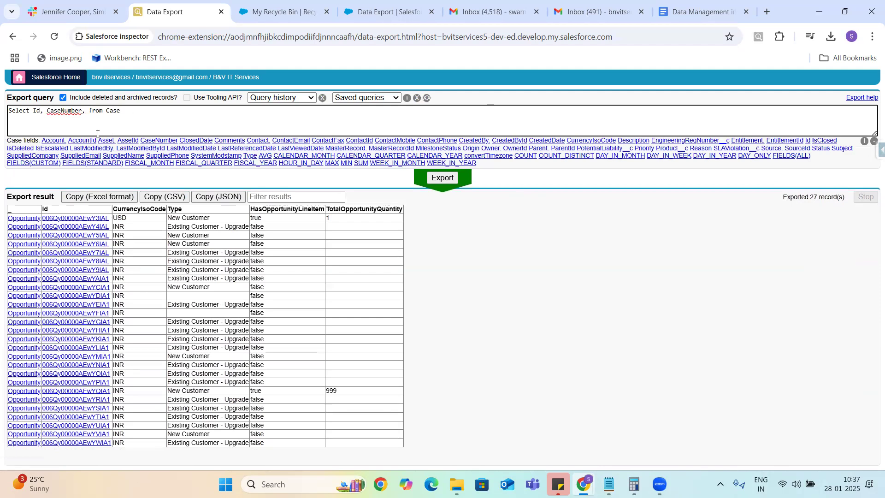
# Step: Add Account.AccountNumber after CaseNumber using the field suggestions
pyautogui.click(86, 118)
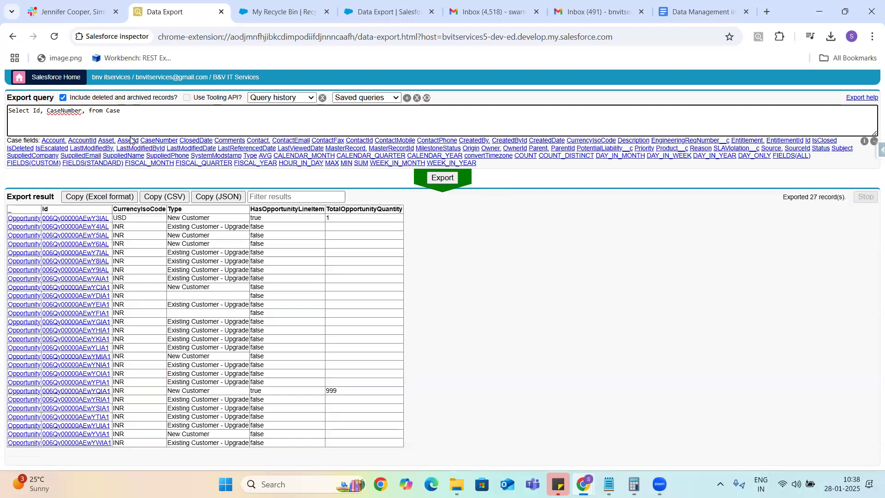
pyautogui.click(56, 143)
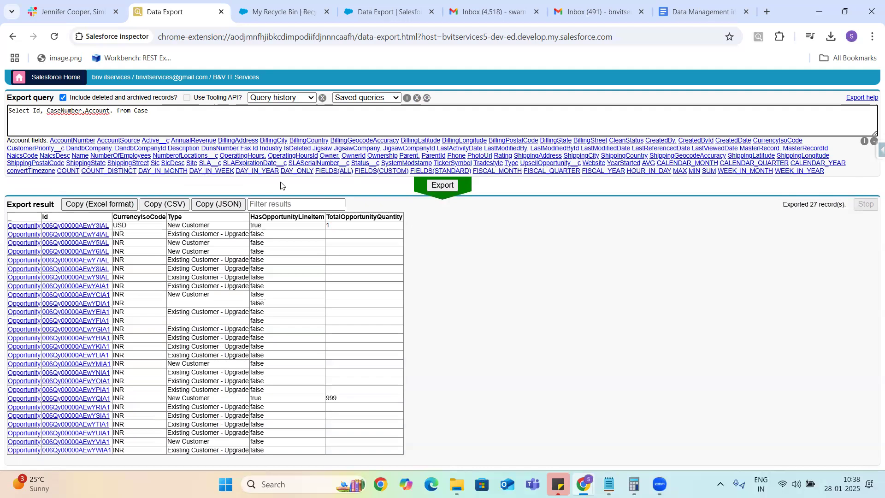
pyautogui.press('BackSpace')
pyautogui.press('BackSpace')
pyautogui.press('BackSpace')
pyautogui.press('BackSpace')
pyautogui.press('BackSpace')
pyautogui.press('BackSpace')
pyautogui.press('BackSpace')
pyautogui.press('BackSpace')
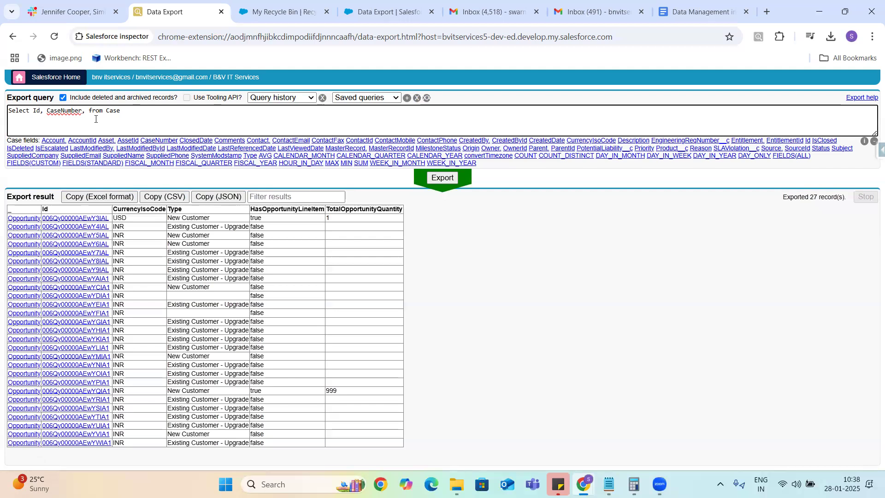
pyautogui.click(54, 140)
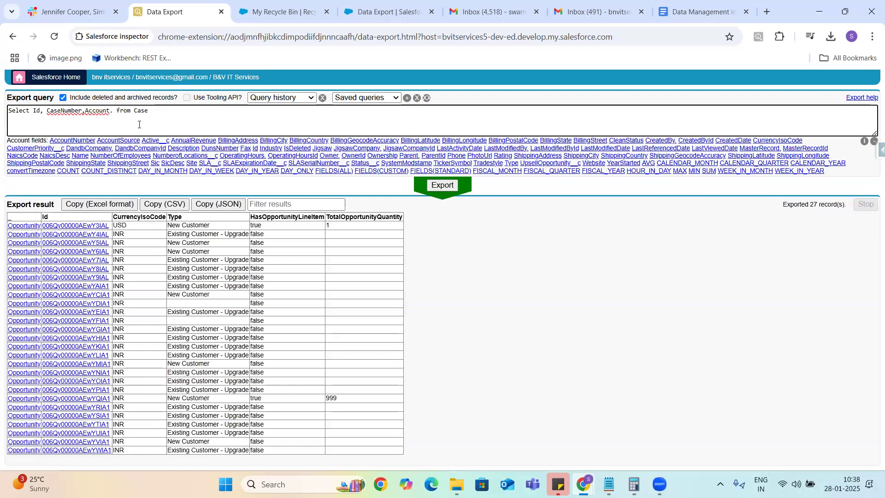
pyautogui.click(70, 141)
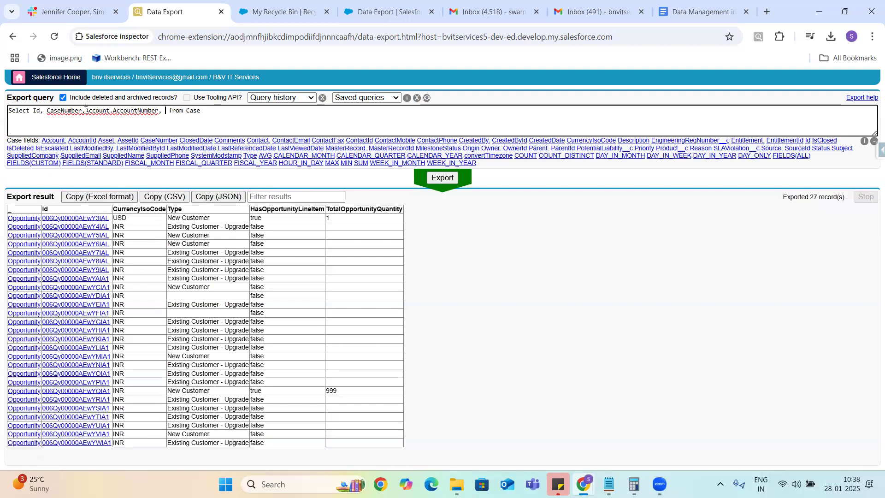
pyautogui.moveTo(86, 110); pyautogui.dragTo(158, 111)
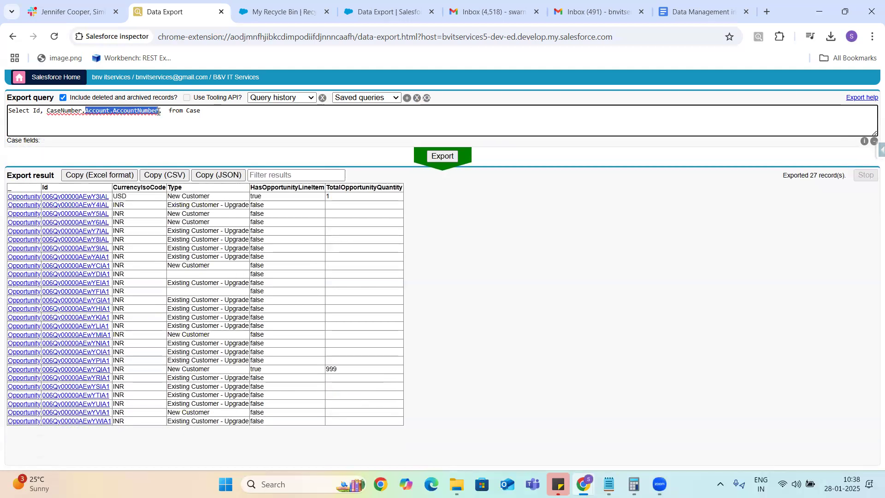
# Step: Fix the MALFORMED_QUERY error by removing the stray comma before 'from', then rerun the export
pyautogui.click(436, 156)
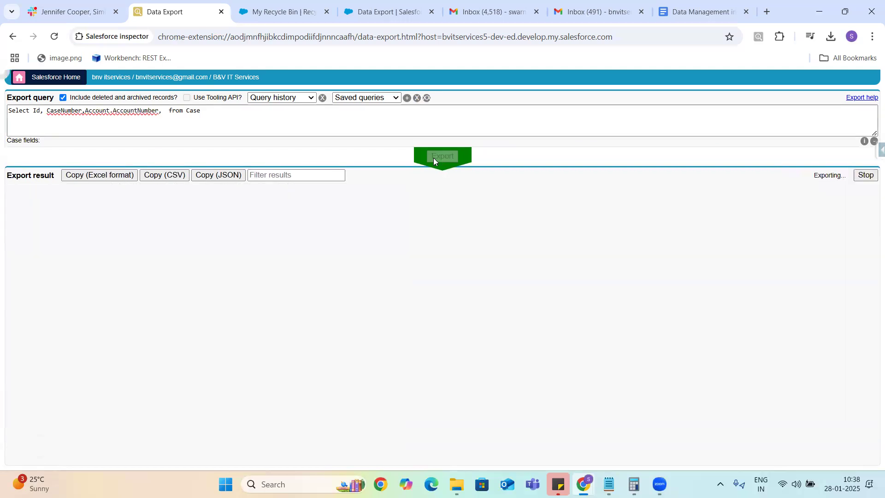
pyautogui.click(161, 113)
pyautogui.click(161, 112)
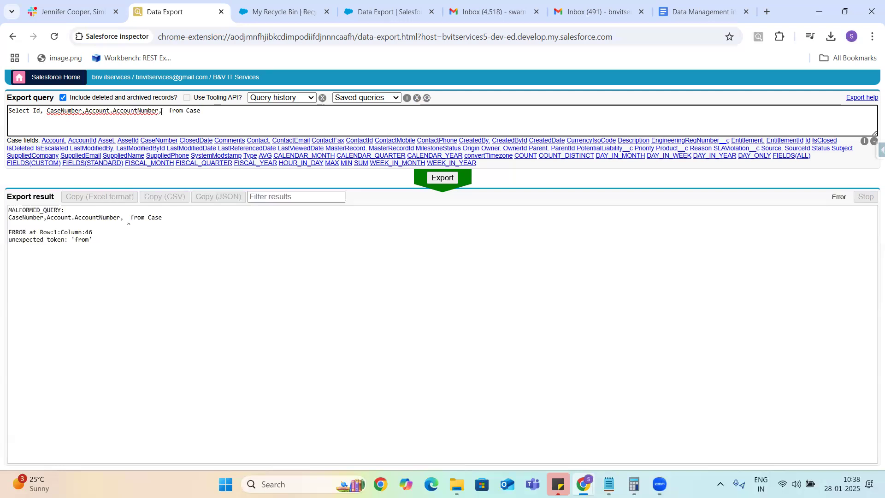
pyautogui.press('BackSpace')
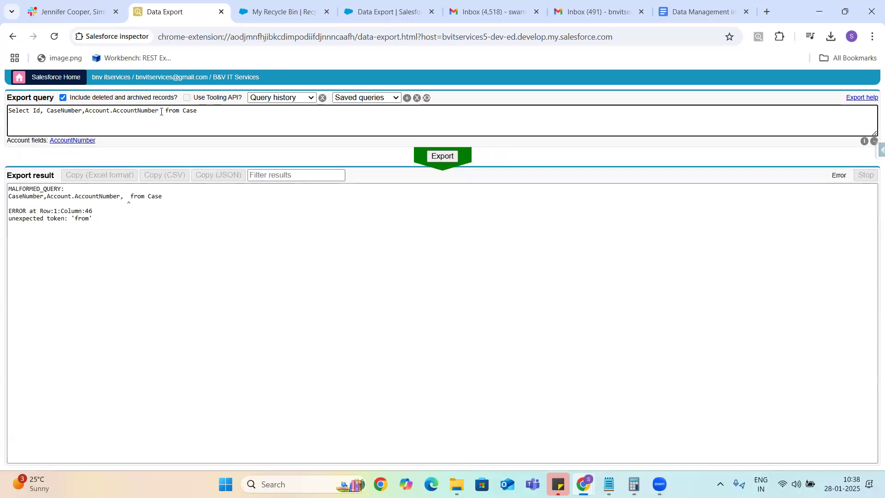
pyautogui.click(441, 154)
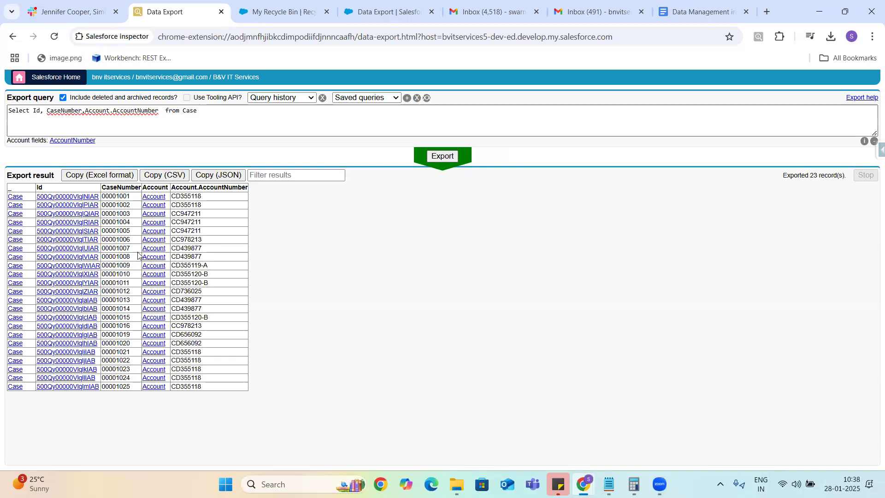
# Step: Review the AccountNumber column and the Account.AccountNumber query parts, then begin erasing the Case query
pyautogui.doubleClick(204, 189)
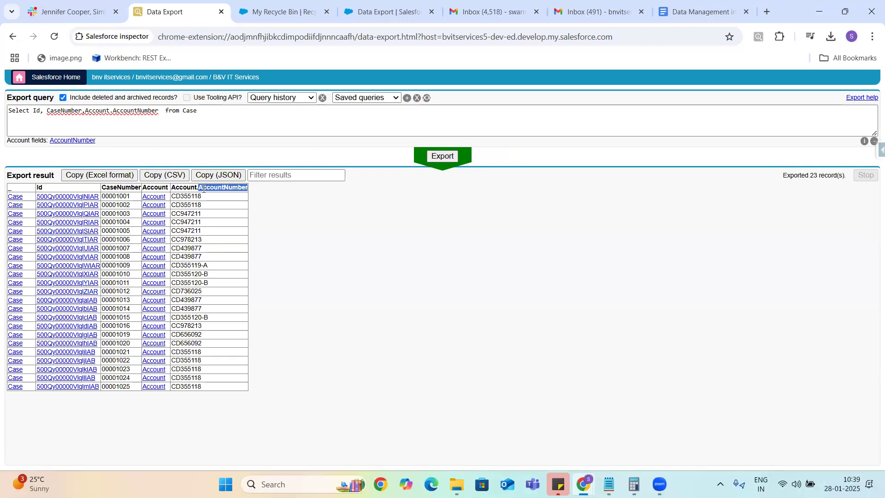
pyautogui.doubleClick(192, 111)
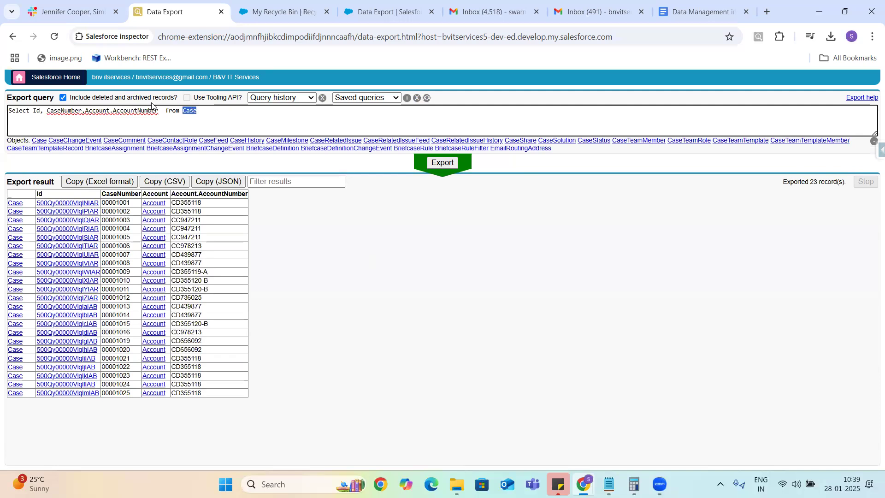
pyautogui.moveTo(84, 111); pyautogui.dragTo(158, 111)
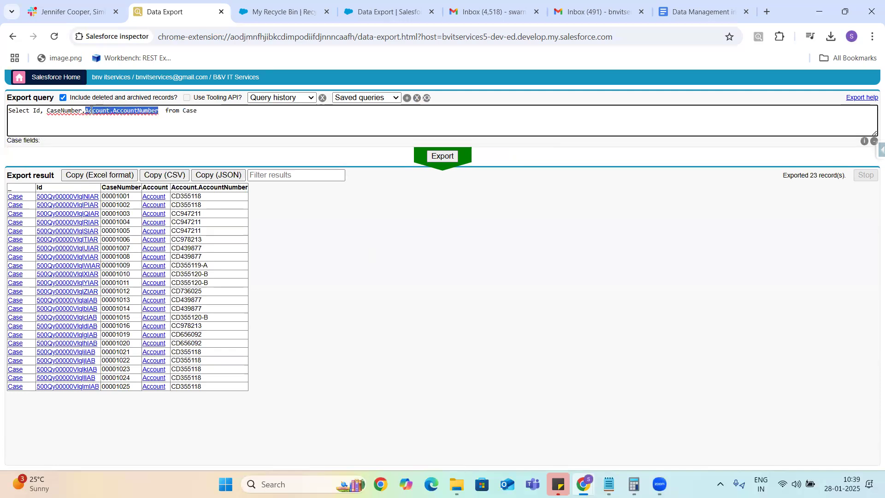
pyautogui.doubleClick(94, 111)
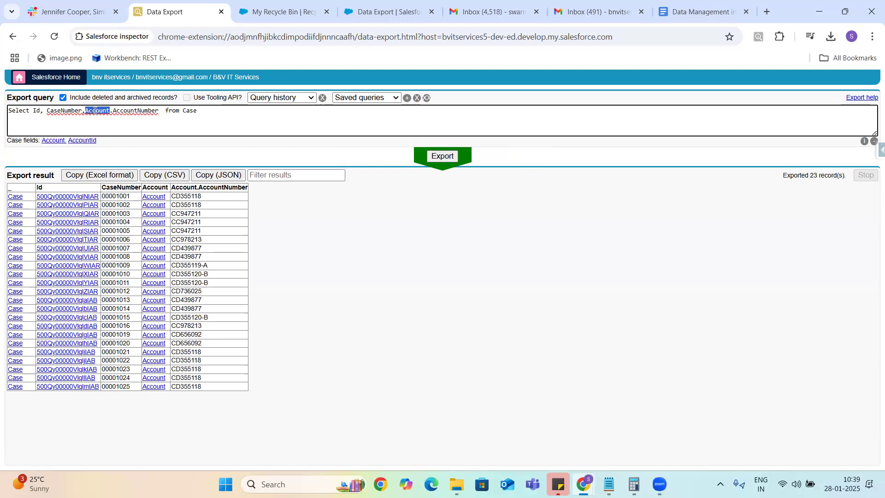
pyautogui.doubleClick(139, 110)
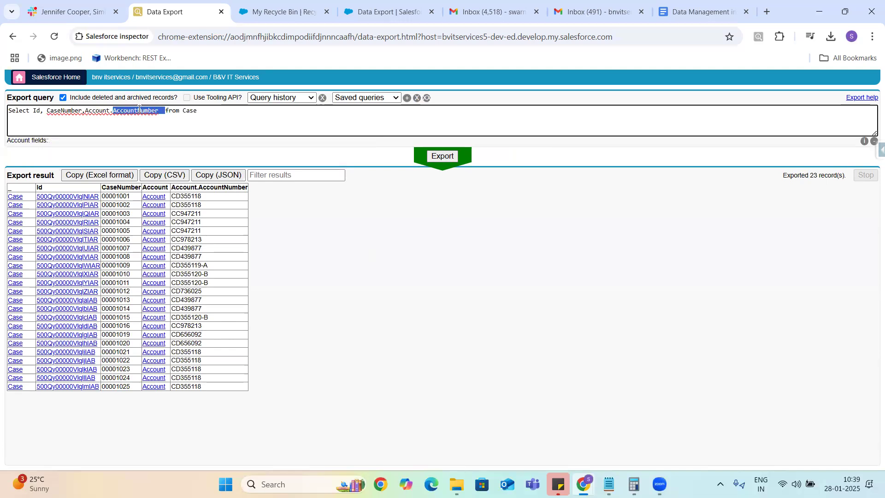
pyautogui.doubleClick(101, 110)
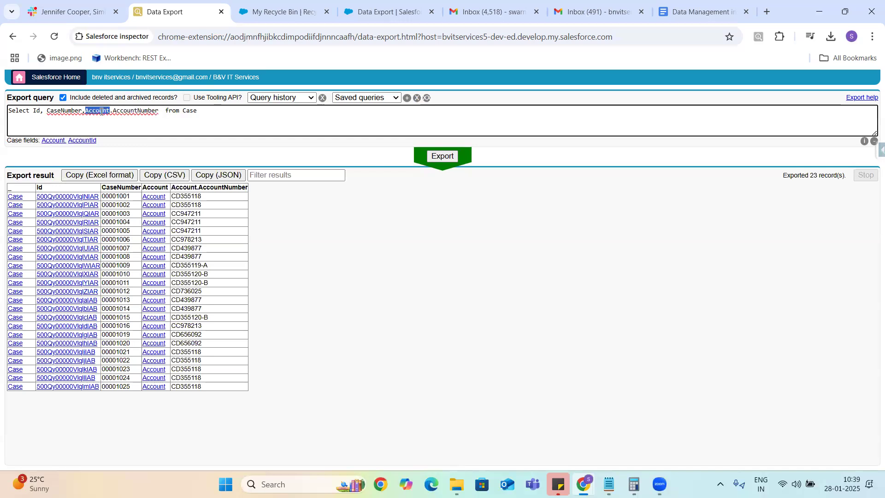
pyautogui.click(201, 109)
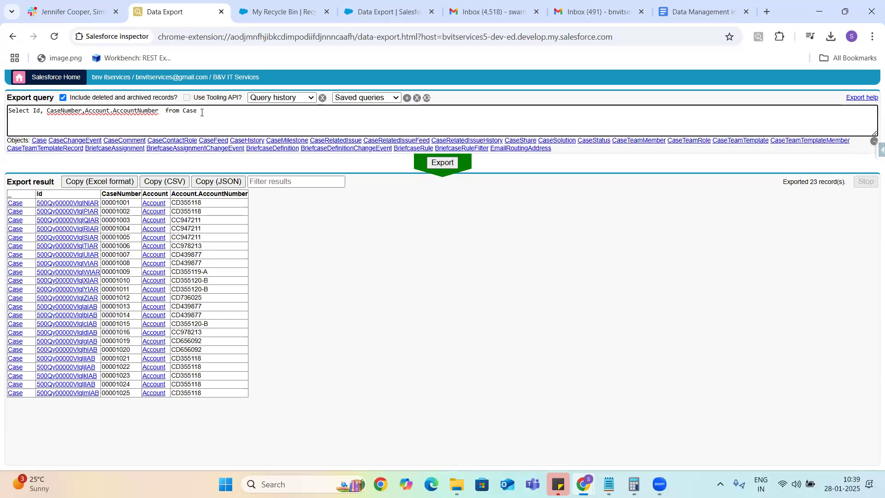
pyautogui.press('BackSpace')
pyautogui.press('BackSpace')
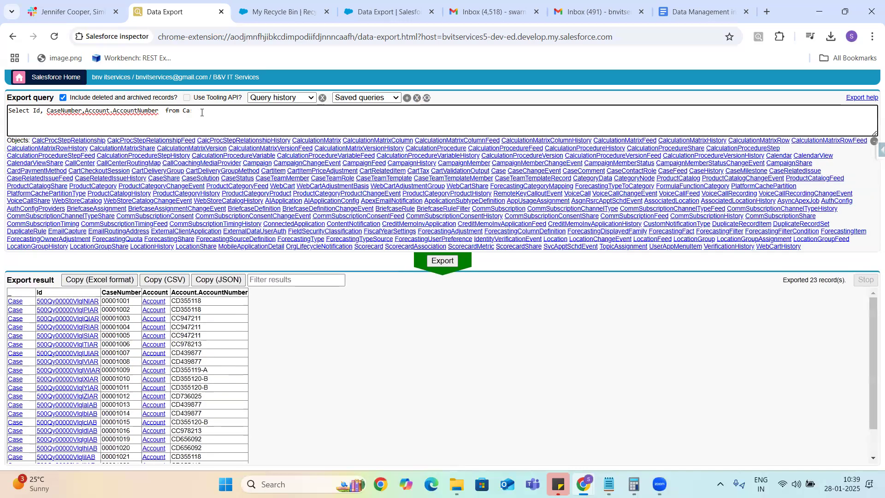
# Step: Rewrite the query as 'Select Id From Policy' and check the My Recycle Bin tab
pyautogui.press('BackSpace')
pyautogui.press('BackSpace')
pyautogui.press('BackSpace')
pyautogui.press('BackSpace')
pyautogui.press('BackSpace')
pyautogui.press('BackSpace')
pyautogui.press('BackSpace')
pyautogui.press('BackSpace')
pyautogui.press('BackSpace')
pyautogui.press('BackSpace')
pyautogui.press('BackSpace')
pyautogui.press('BackSpace')
pyautogui.press('BackSpace')
pyautogui.press('BackSpace')
pyautogui.press('BackSpace')
pyautogui.press('BackSpace')
pyautogui.press('BackSpace')
pyautogui.press('BackSpace')
pyautogui.press('BackSpace')
pyautogui.press('BackSpace')
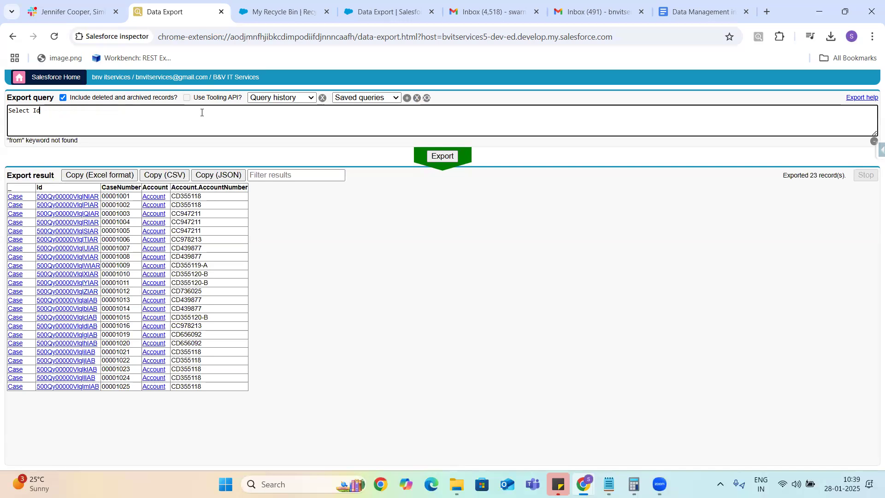
pyautogui.write('From Pol')
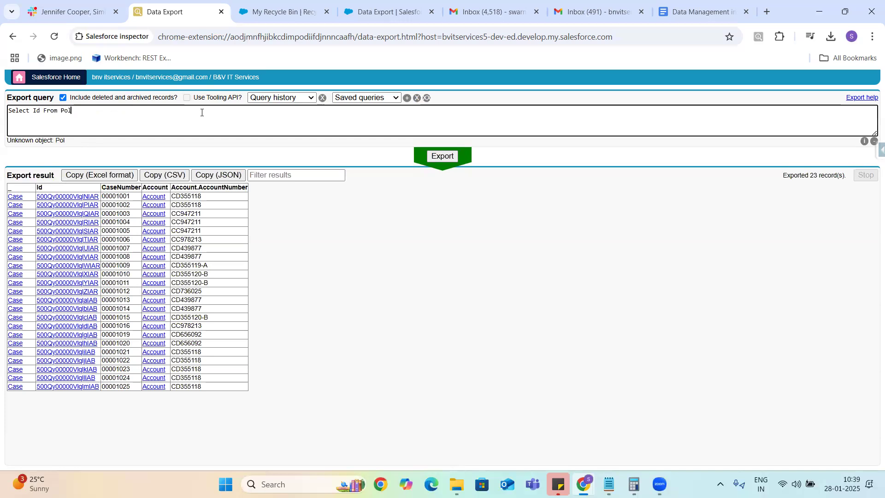
pyautogui.press('BackSpace')
pyautogui.write('Polic')
pyautogui.write('hy')
pyautogui.press('BackSpace')
pyautogui.press('BackSpace')
pyautogui.press('BackSpace')
pyautogui.write('cy')
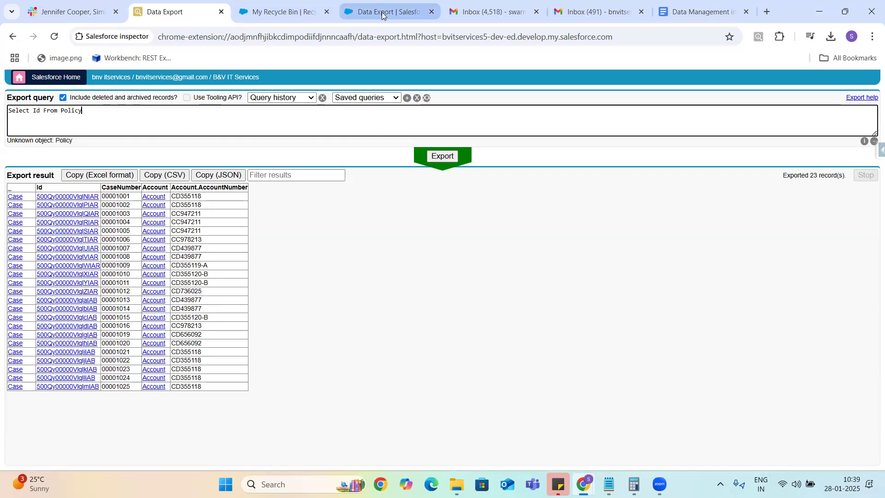
pyautogui.click(277, 15)
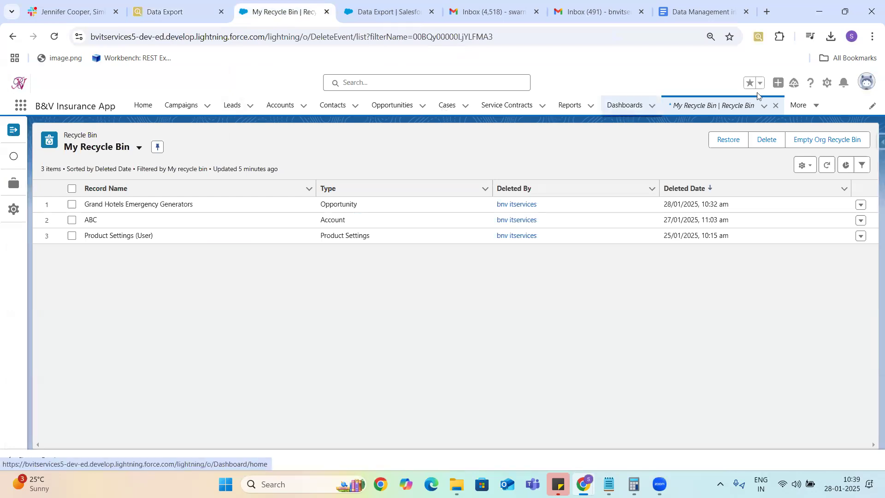
# Step: Open the Policies list via More and trim 'Policy' from the Inspector query
pyautogui.click(807, 108)
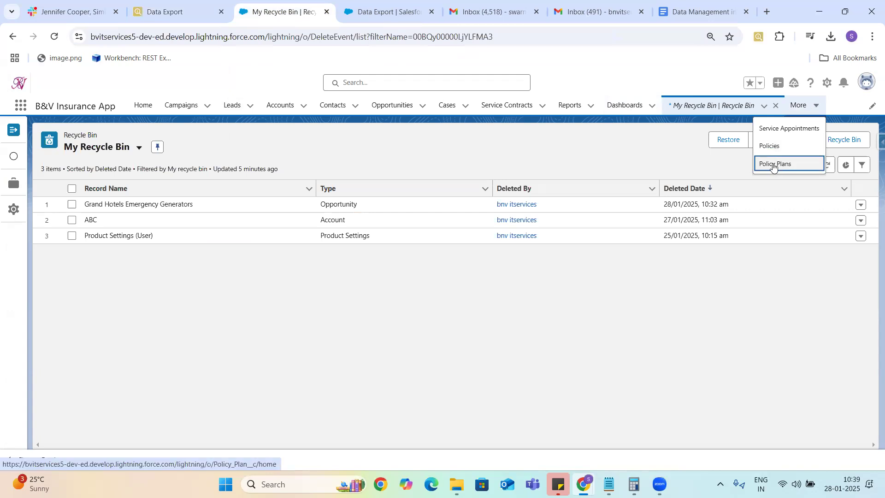
pyautogui.click(773, 147)
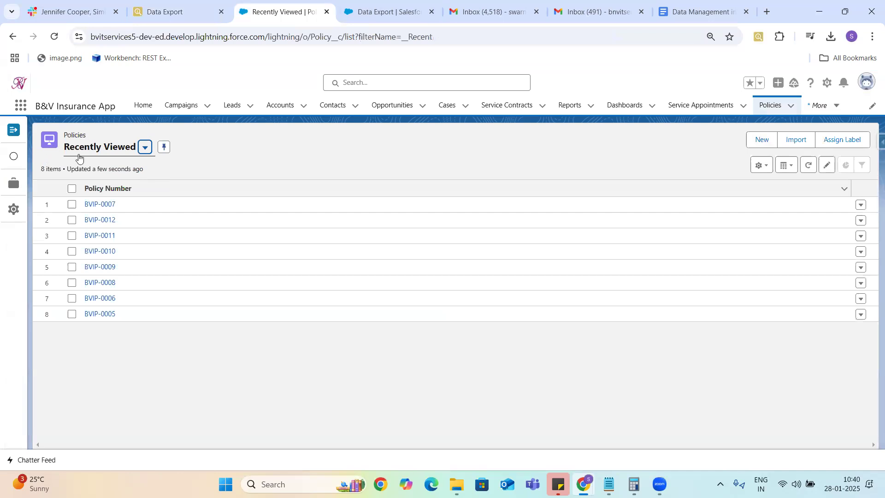
pyautogui.click(389, 13)
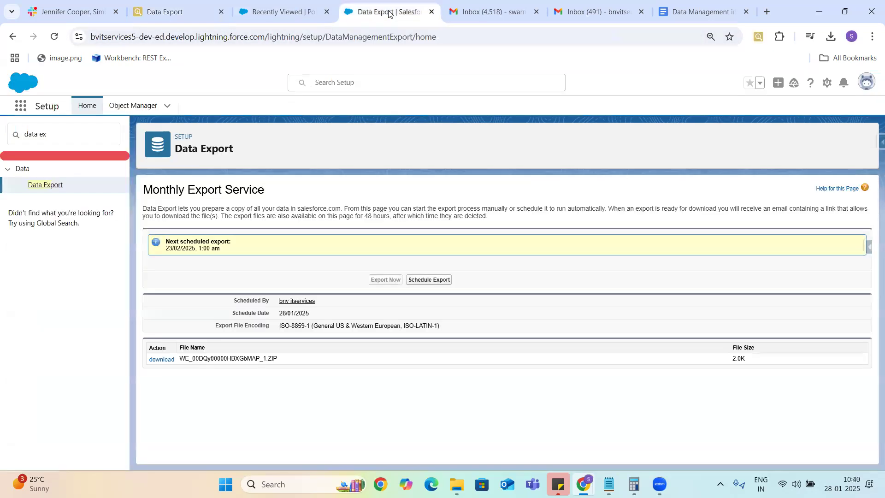
pyautogui.click(182, 15)
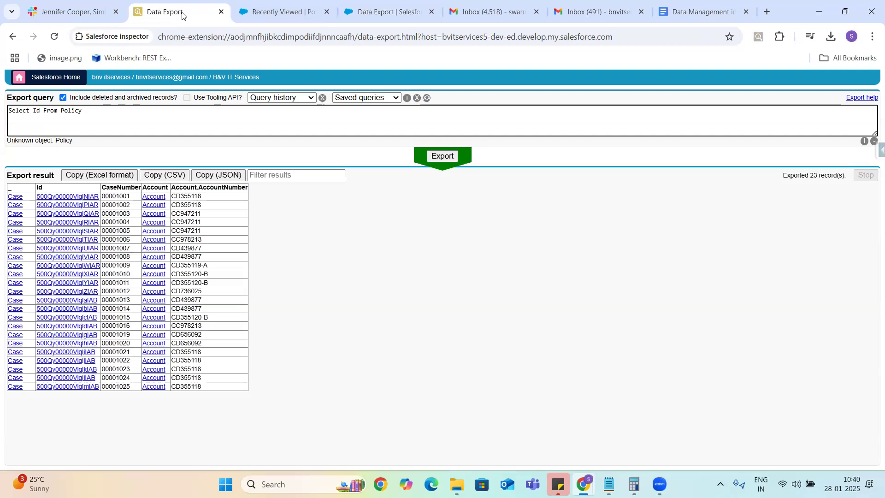
pyautogui.press('BackSpace')
pyautogui.press('BackSpace')
pyautogui.press('BackSpace')
pyautogui.press('BackSpace')
pyautogui.press('BackSpace')
pyautogui.press('BackSpace')
pyautogui.click(294, 11)
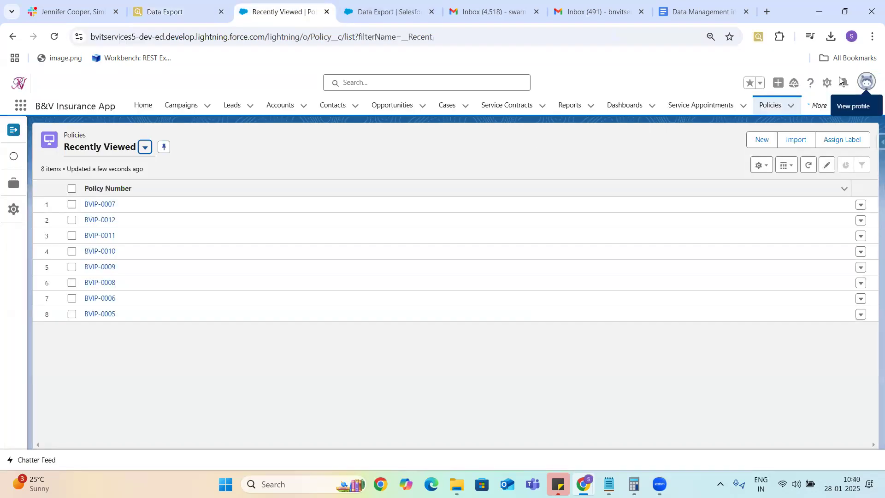
pyautogui.click(826, 83)
# Step: Open the Policy object's setup page and copy its API name Policy__c
pyautogui.click(780, 218)
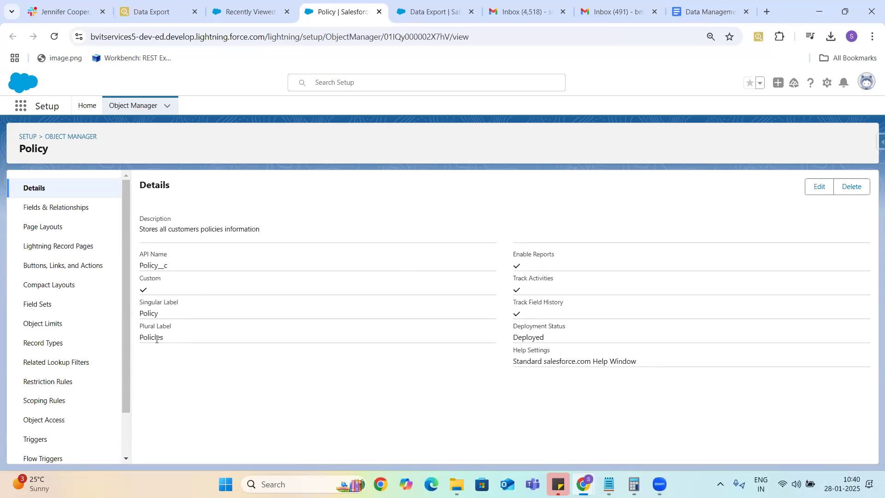
pyautogui.doubleClick(152, 267)
pyautogui.hotkey('ctrl', 'c')
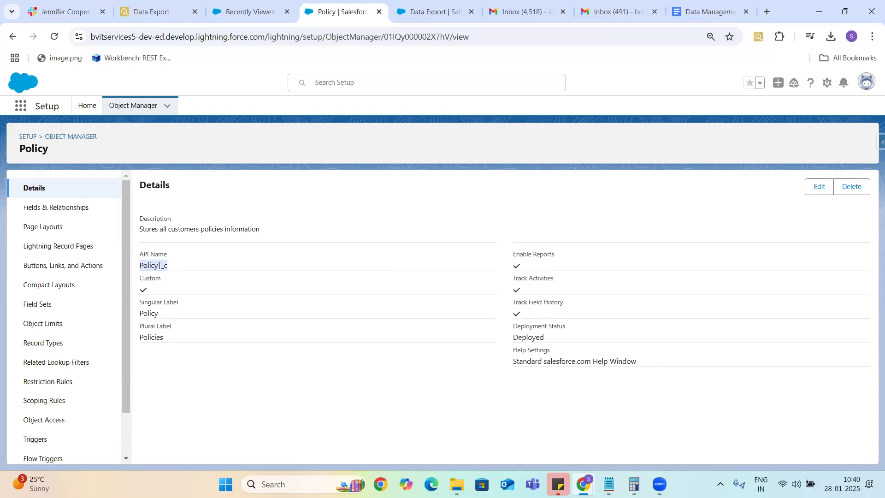
pyautogui.click(156, 12)
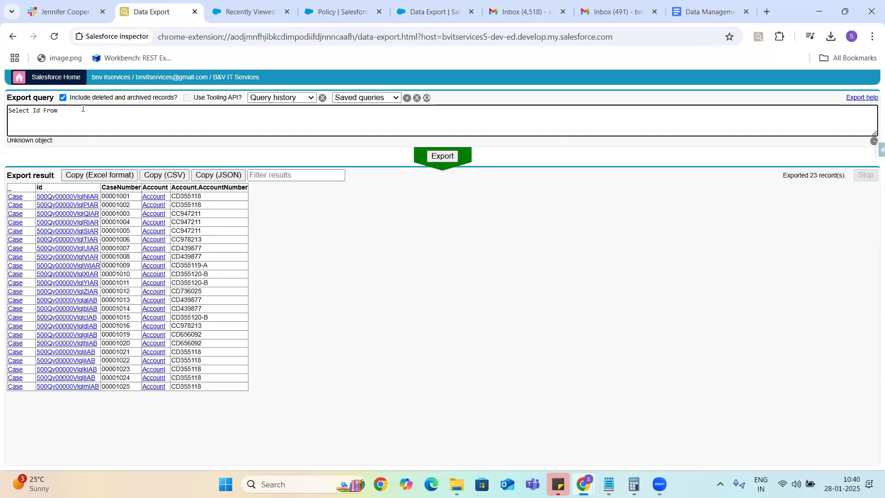
# Step: Export 'Select Id From Policy__c' (8 records) and add a comma after Id
pyautogui.hotkey('ctrl', 'v')
pyautogui.click(443, 157)
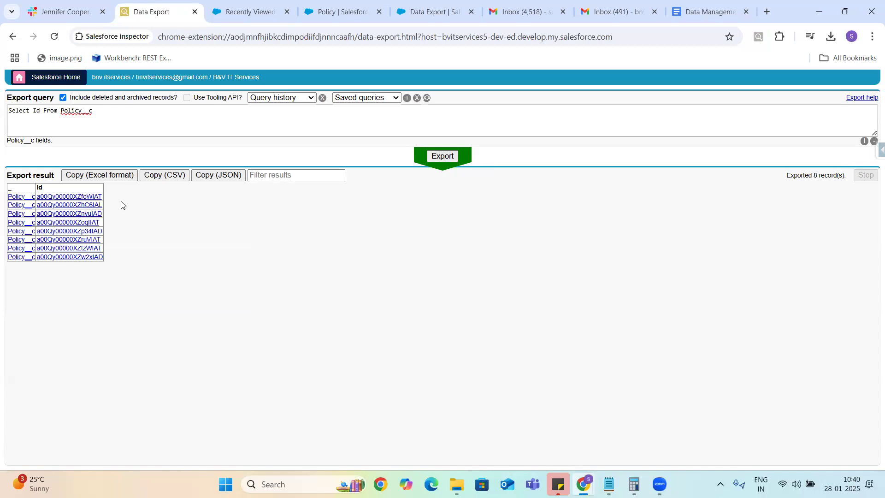
pyautogui.click(44, 115)
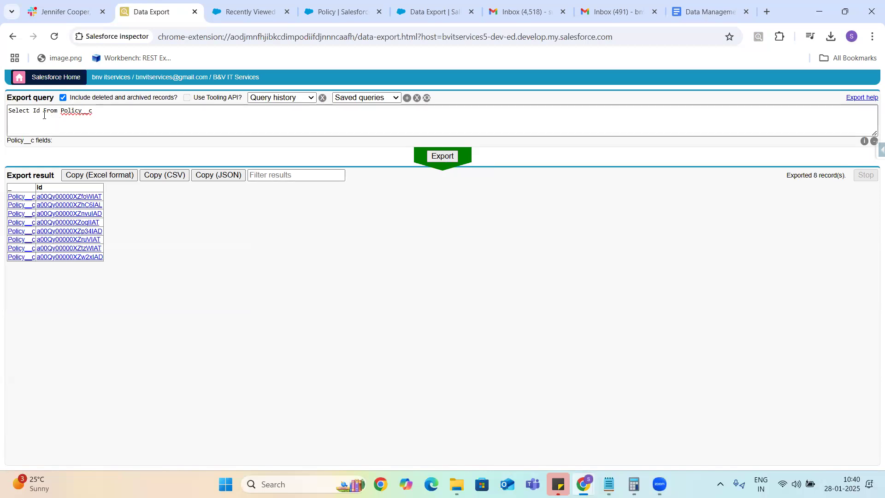
pyautogui.click(39, 113)
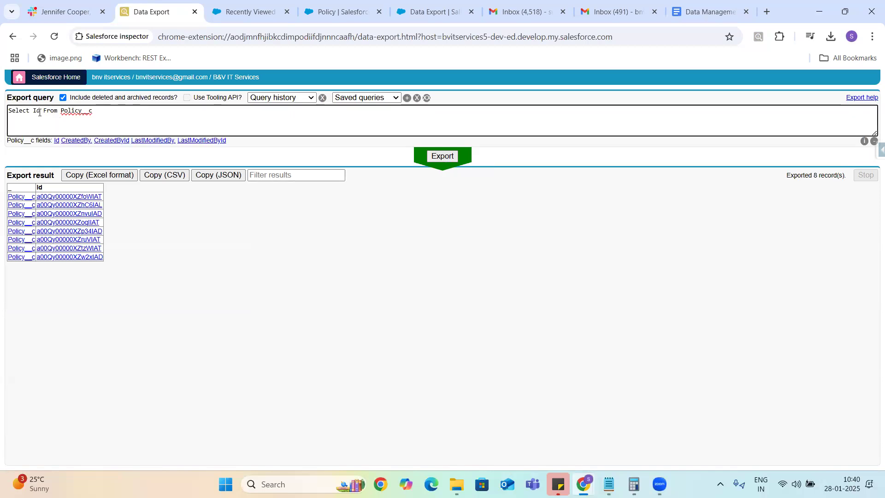
pyautogui.write(',')
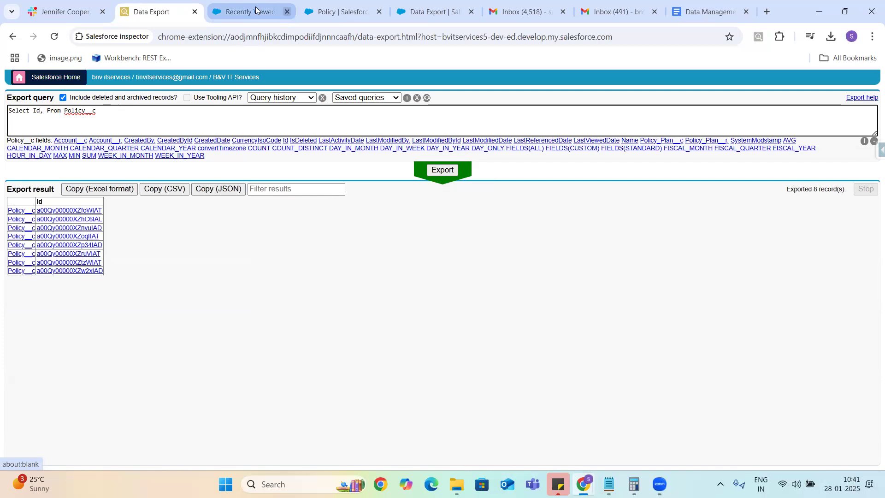
# Step: Locate the Policy Account__c field (Master-Detail to Account) and open its details
pyautogui.click(340, 12)
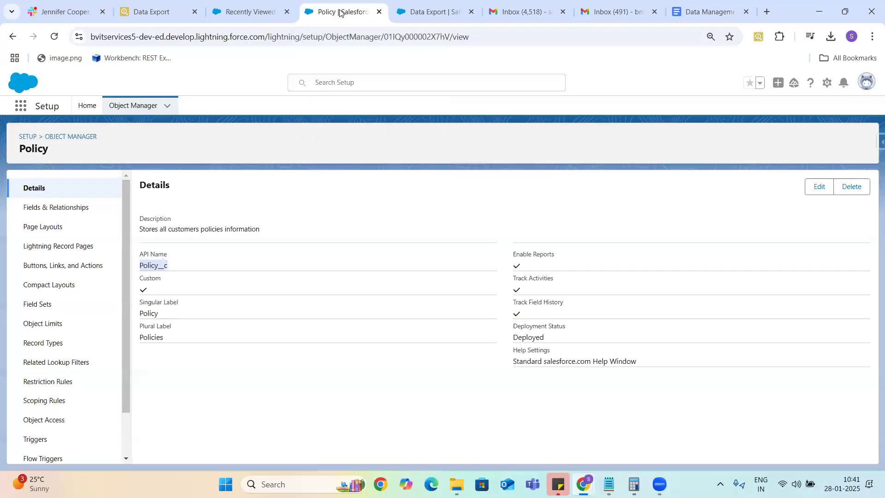
pyautogui.click(66, 206)
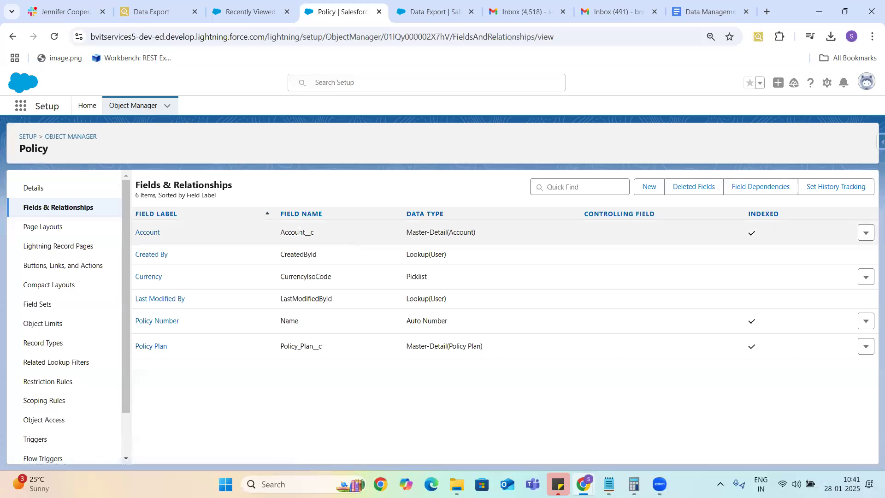
pyautogui.doubleClick(299, 232)
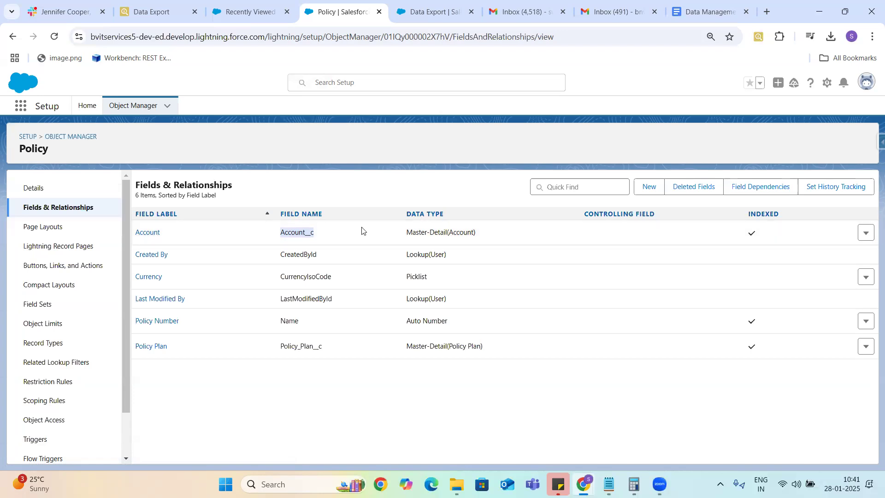
pyautogui.moveTo(414, 229); pyautogui.dragTo(484, 243)
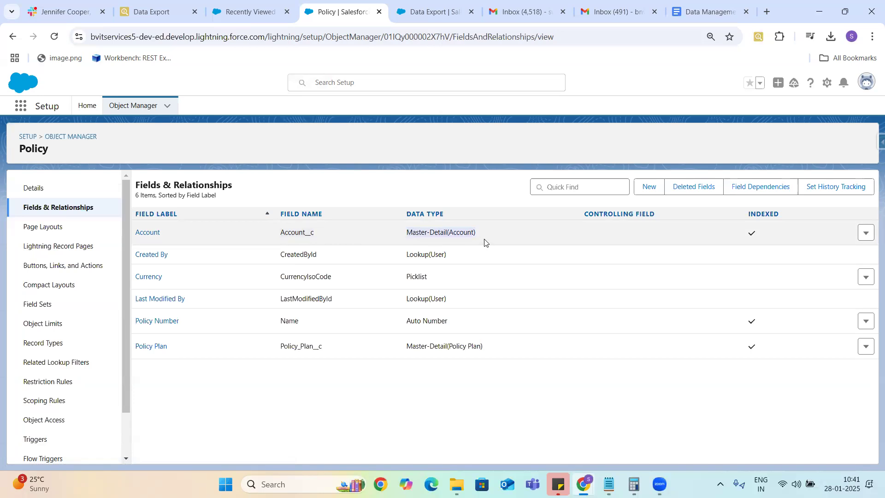
pyautogui.click(146, 233)
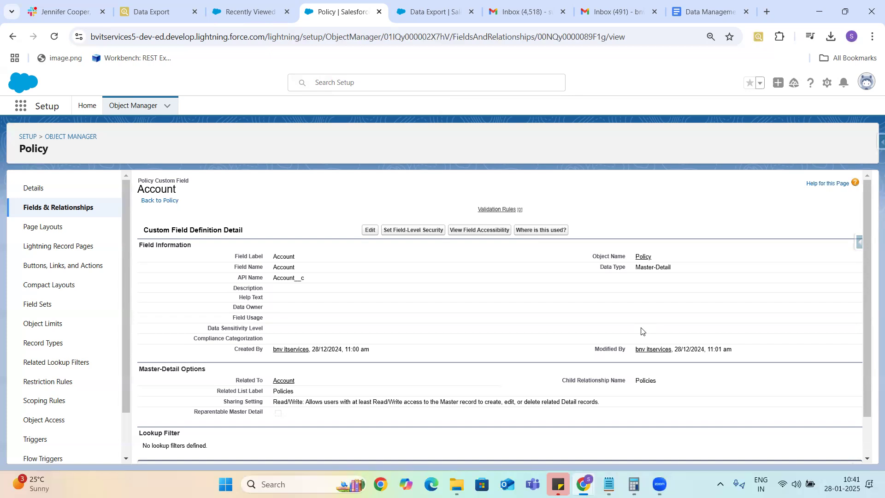
pyautogui.doubleClick(644, 382)
pyautogui.moveTo(562, 381); pyautogui.dragTo(671, 389)
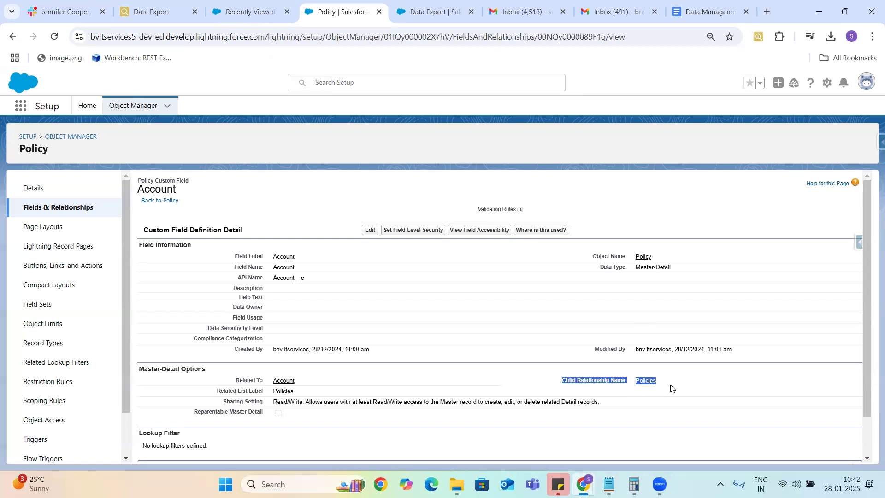
pyautogui.doubleClick(282, 275)
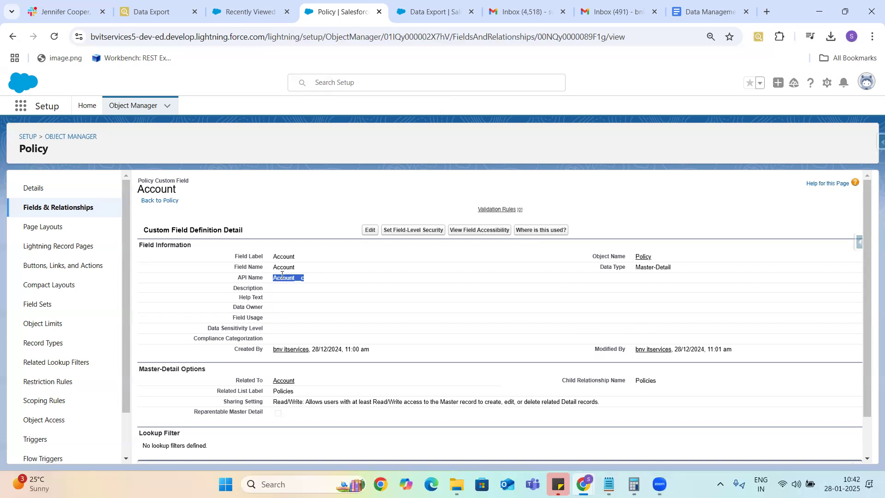
pyautogui.doubleClick(646, 382)
pyautogui.click(144, 13)
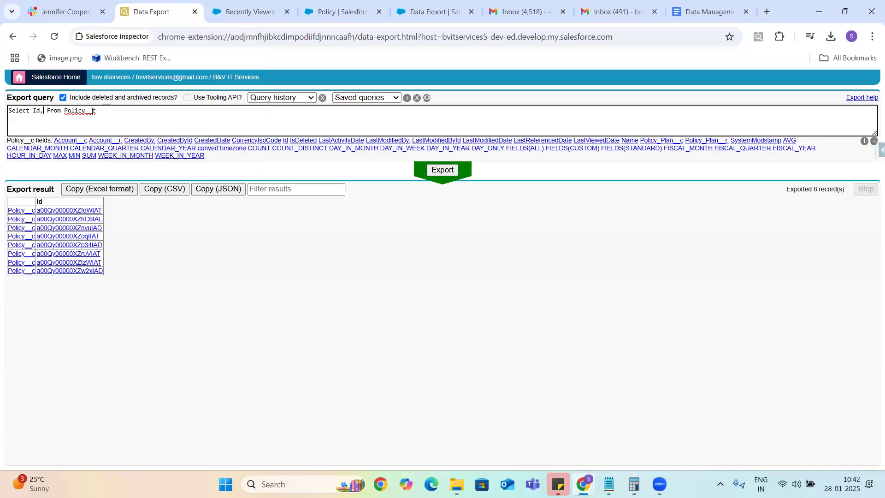
# Step: Add Account__r.AccountNumber to the Policy__c query and export the 8 records
pyautogui.doubleClick(77, 112)
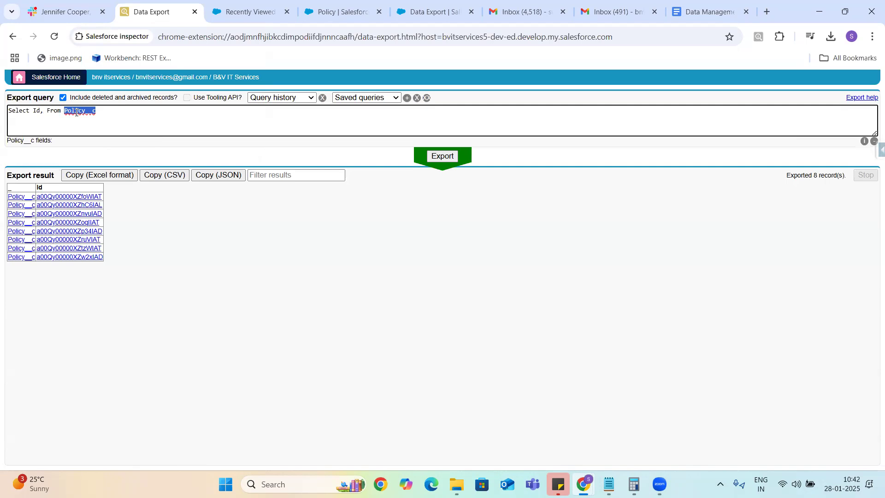
pyautogui.click(42, 113)
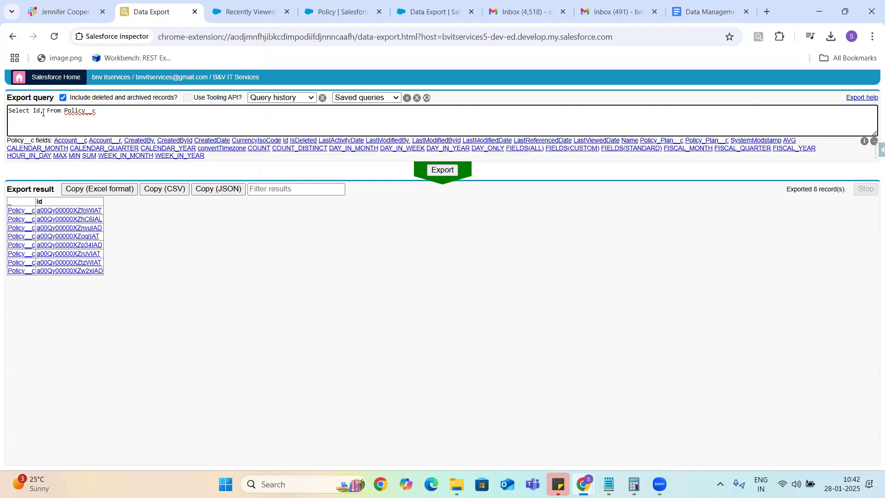
pyautogui.click(105, 140)
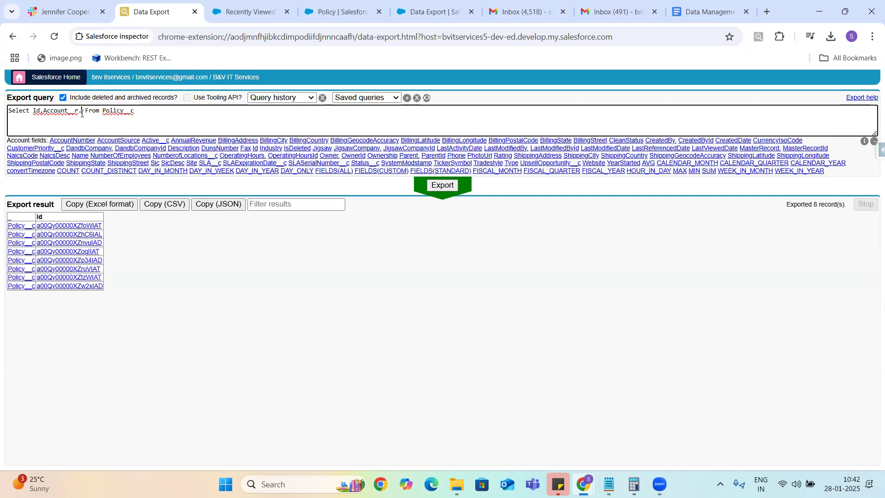
pyautogui.click(74, 141)
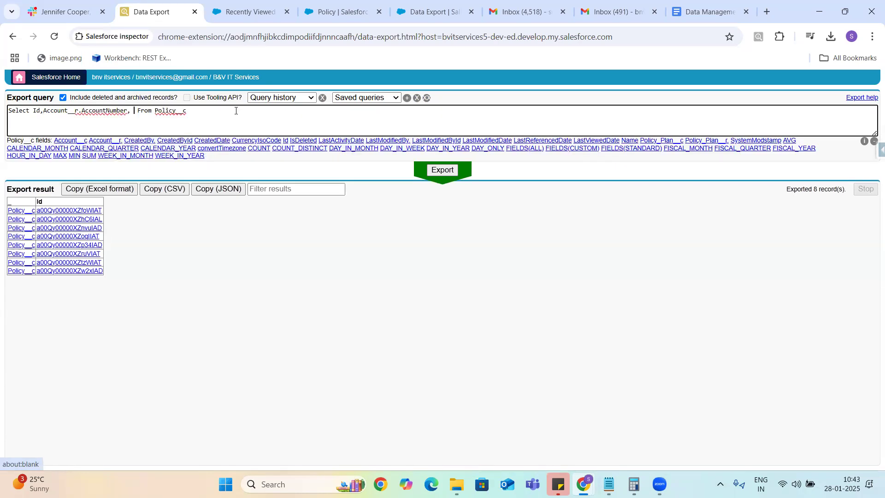
pyautogui.press('BackSpace')
pyautogui.press('BackSpace')
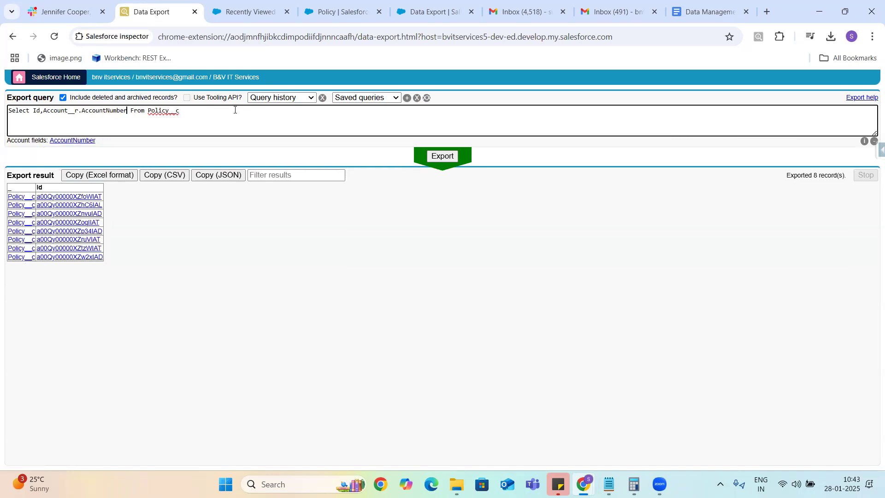
pyautogui.click(441, 156)
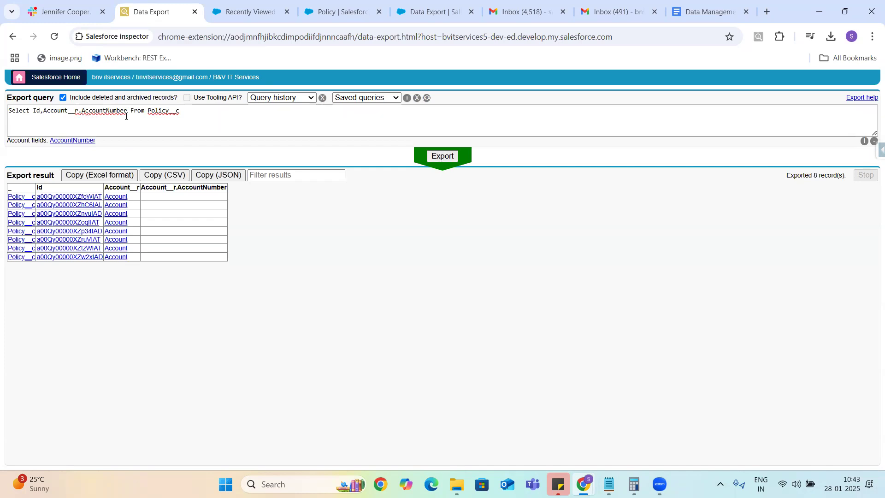
pyautogui.click(291, 100)
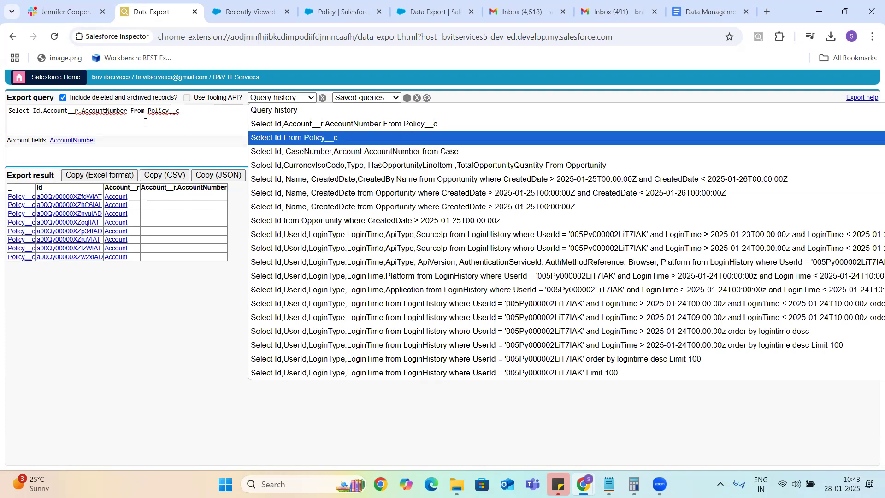
# Step: Add Account__c to the query after Account__r.AccountNumber, correcting its capitalisation
pyautogui.click(55, 110)
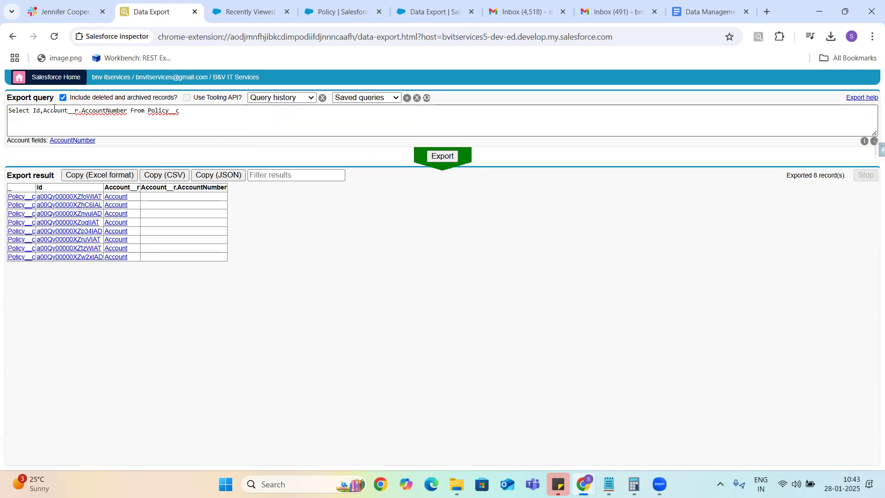
pyautogui.doubleClick(55, 108)
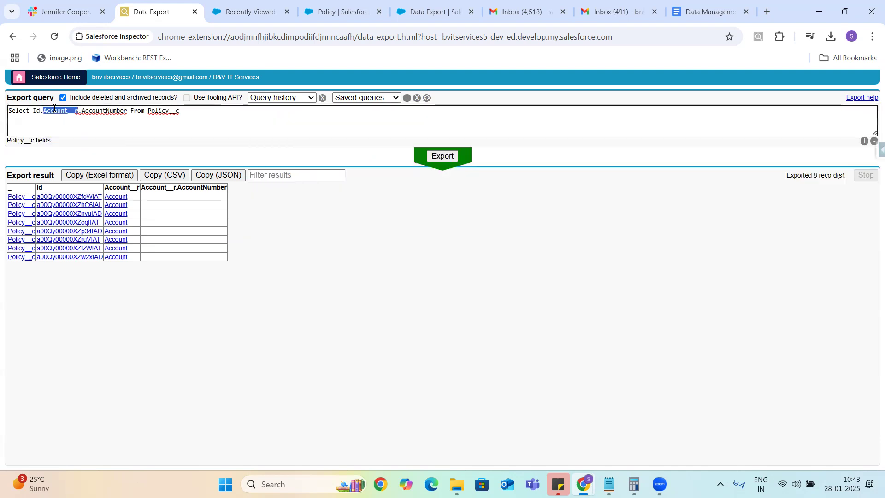
pyautogui.click(127, 111)
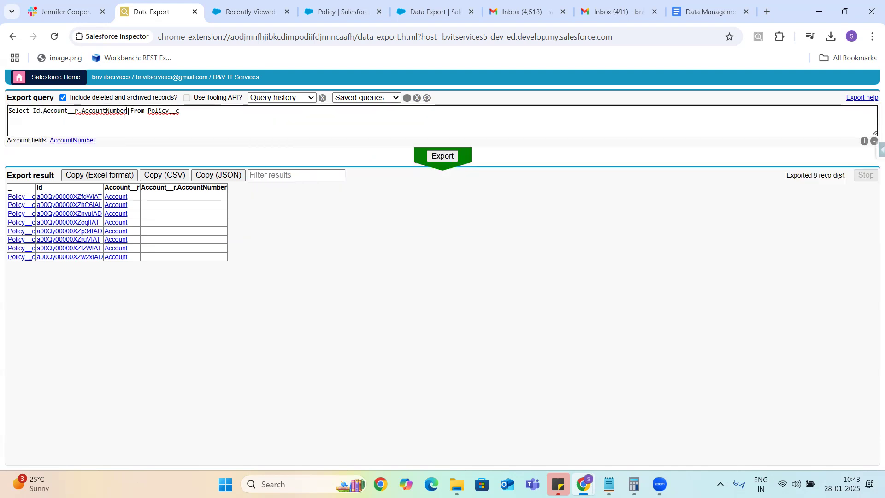
pyautogui.write('Account')
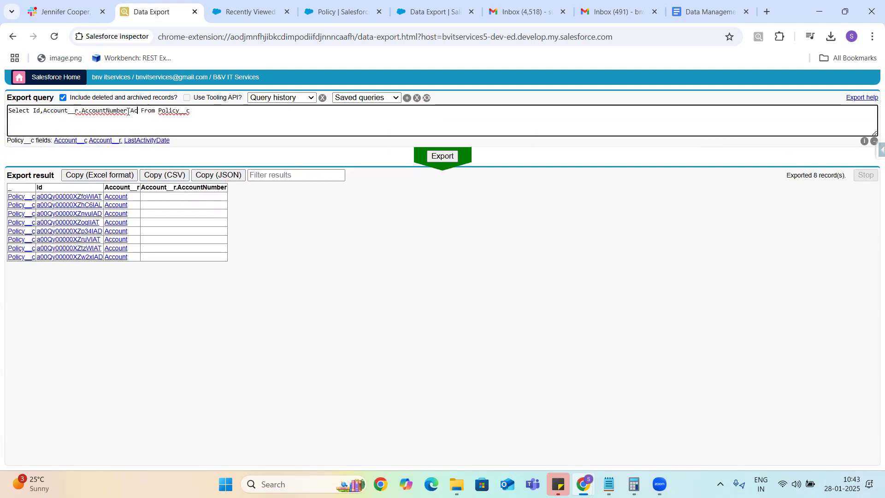
pyautogui.write('__c')
pyautogui.press('BackSpace')
pyautogui.write('count__c')
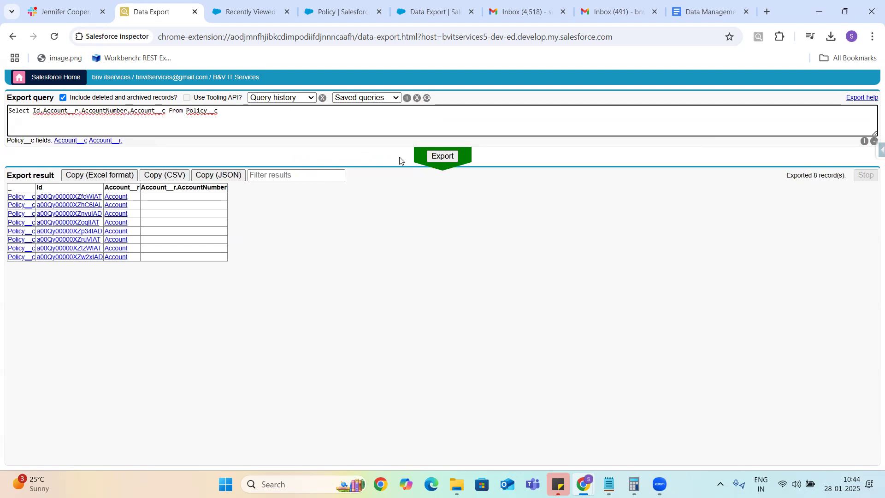
# Step: Re-run the export with Account__c and open the first linked Account record in Salesforce
pyautogui.click(441, 157)
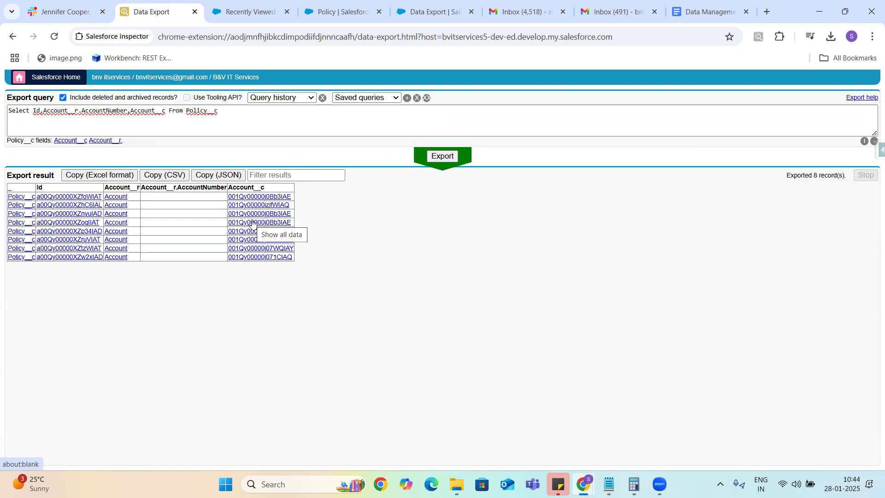
pyautogui.rightClick(261, 199)
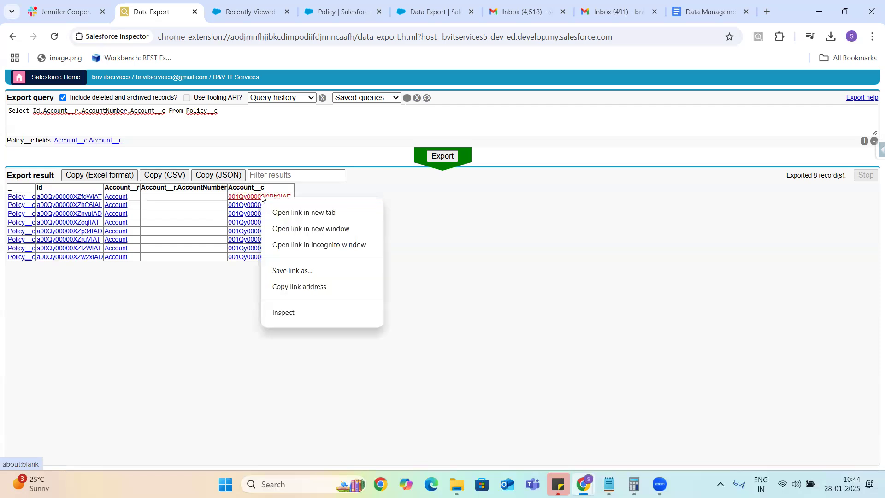
pyautogui.click(261, 196)
pyautogui.click(261, 197)
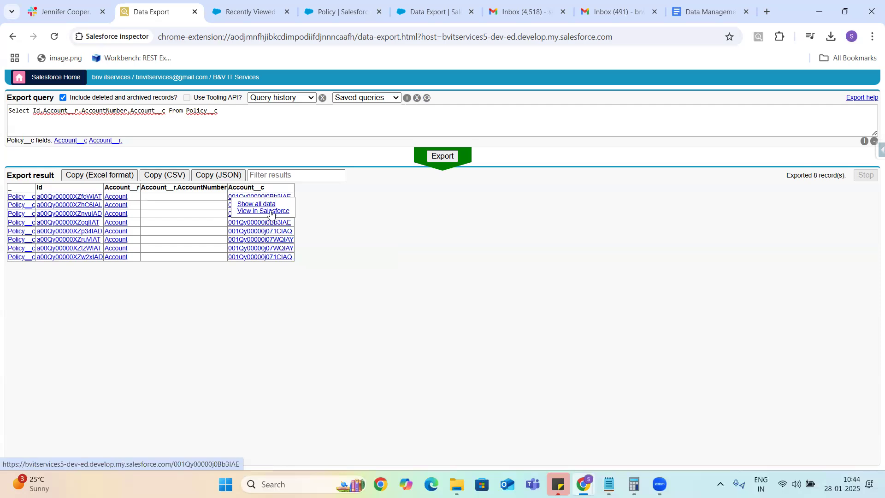
pyautogui.click(271, 212)
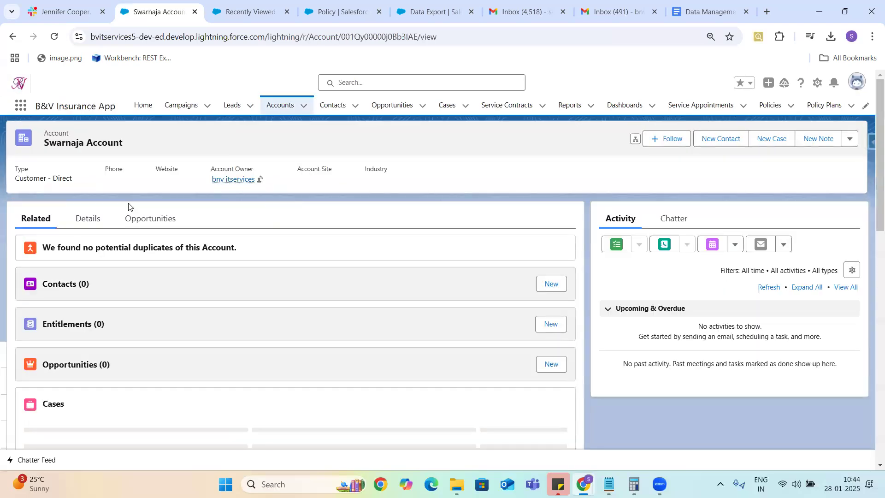
# Step: Save 12345 as the account's Account Number, then bring up Inspector's data export page
pyautogui.click(91, 218)
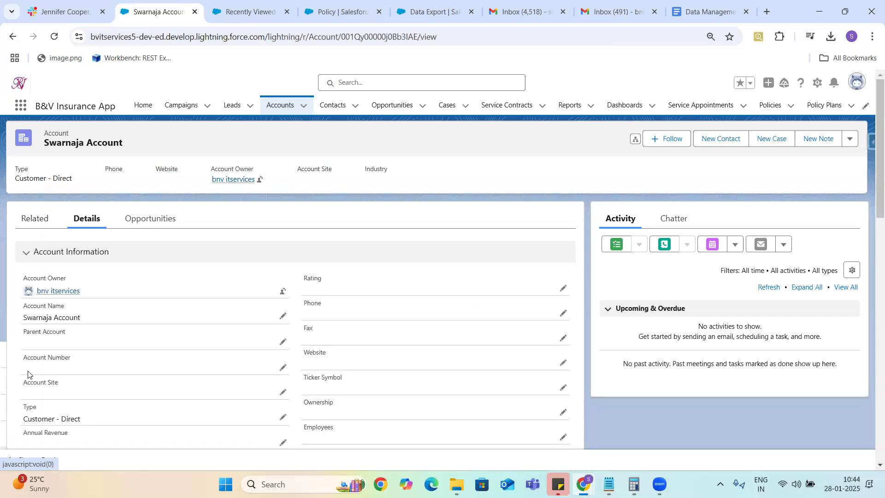
pyautogui.click(282, 368)
pyautogui.write('12')
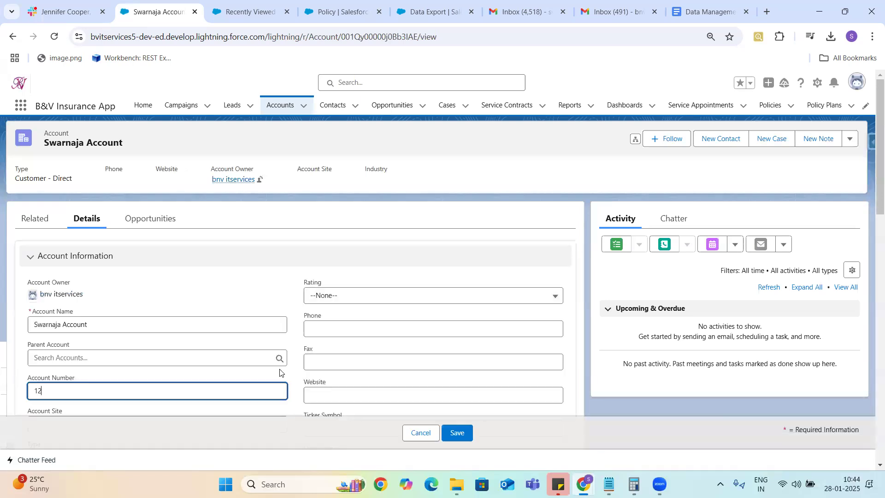
pyautogui.write('345')
pyautogui.press('Return')
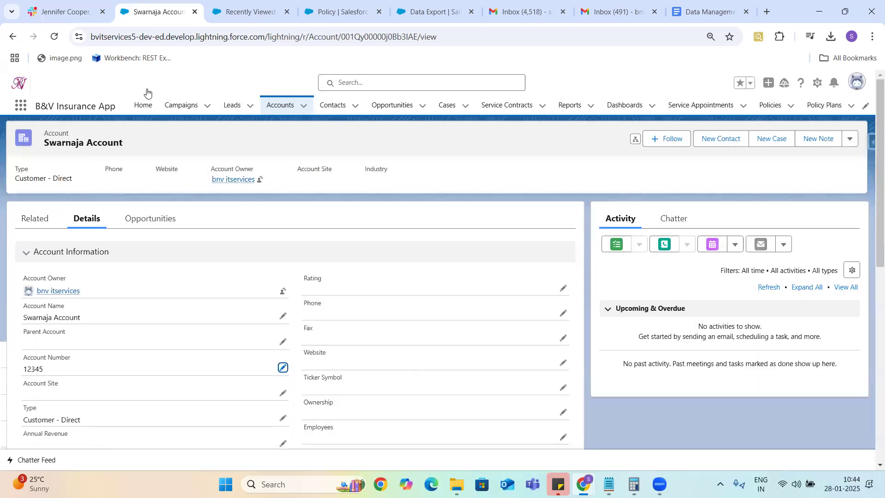
pyautogui.click(870, 145)
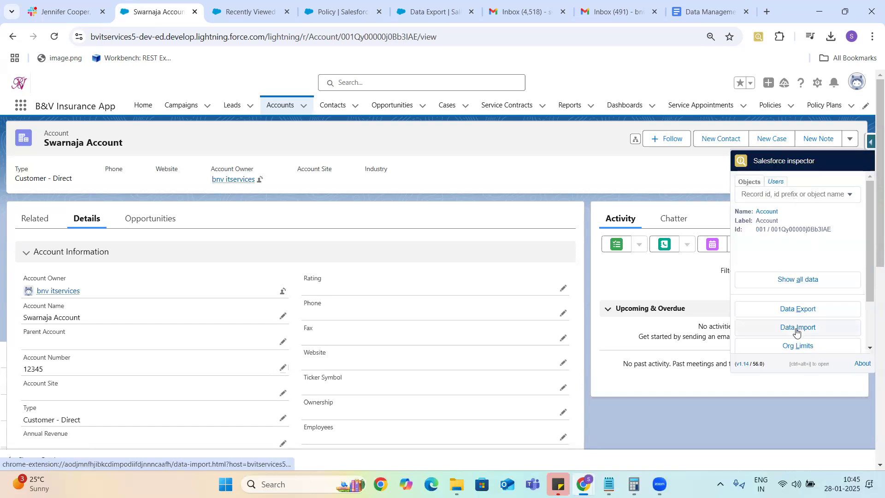
pyautogui.click(797, 308)
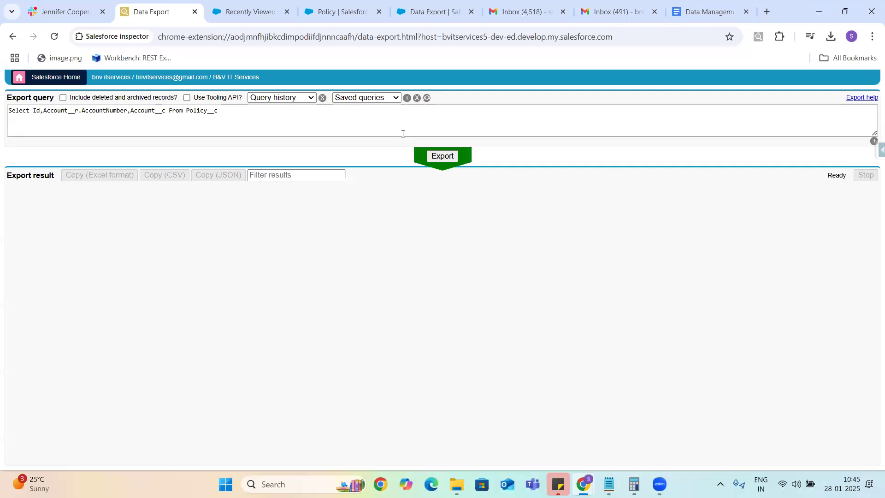
# Step: Re-run the Policy export showing AccountNumber 12345, browse query history, then go to the Policy Account field page
pyautogui.click(441, 156)
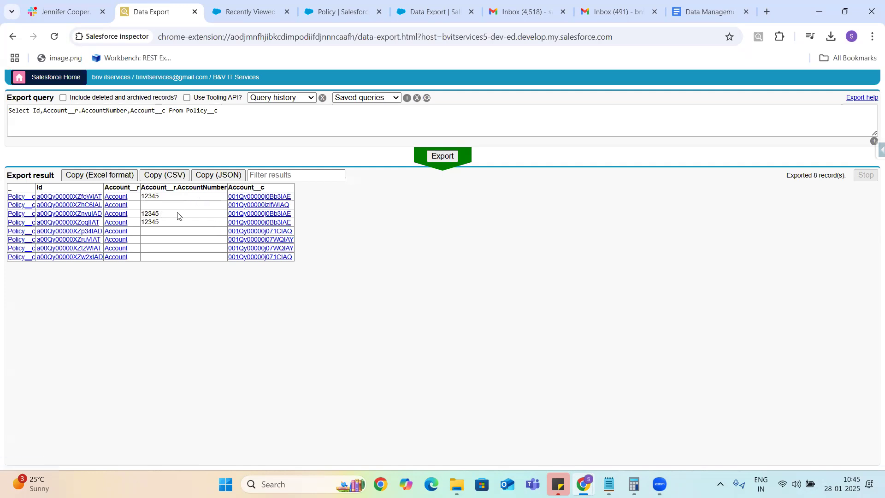
pyautogui.click(299, 97)
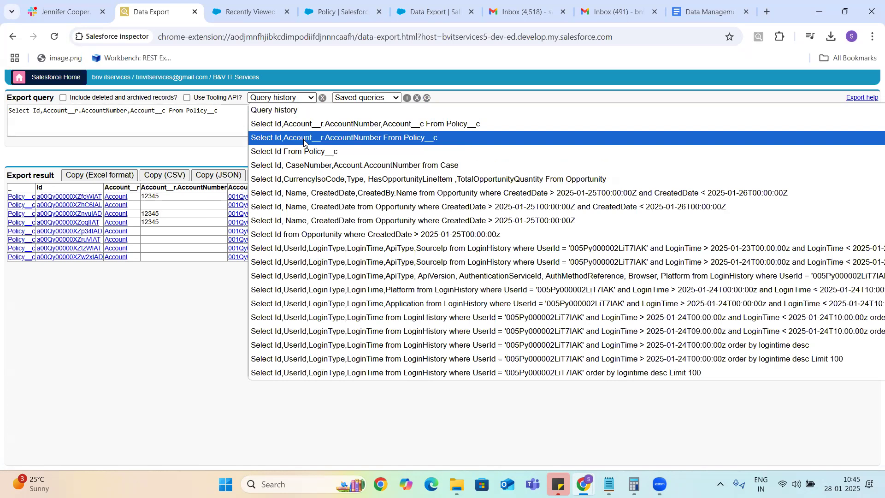
pyautogui.click(344, 13)
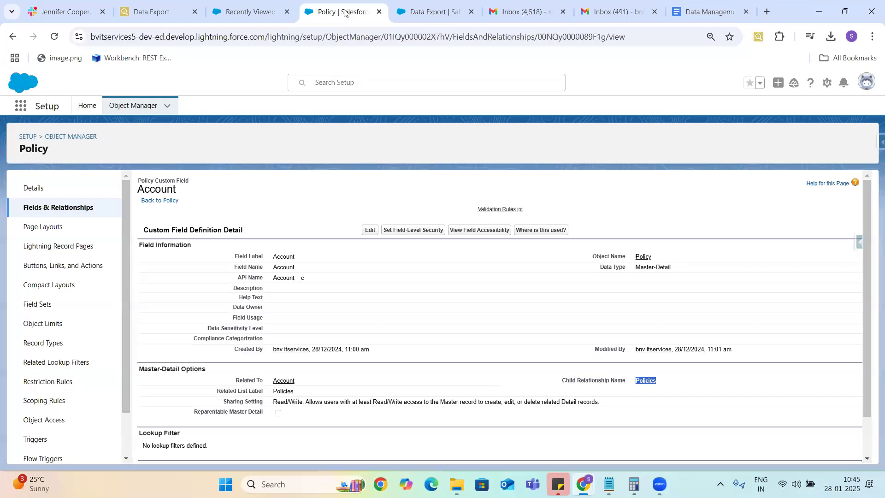
# Step: Select the Account field's API name Account__c, then return to the data export results
pyautogui.doubleClick(289, 278)
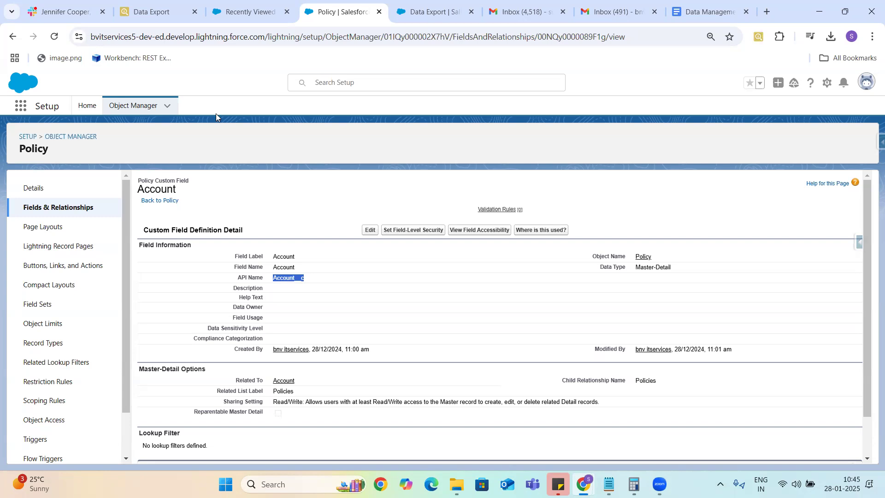
pyautogui.click(147, 14)
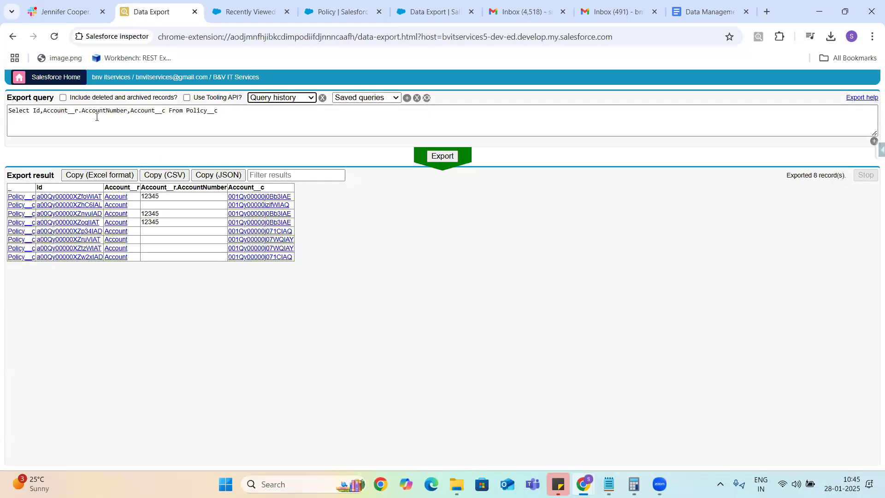
pyautogui.click(78, 112)
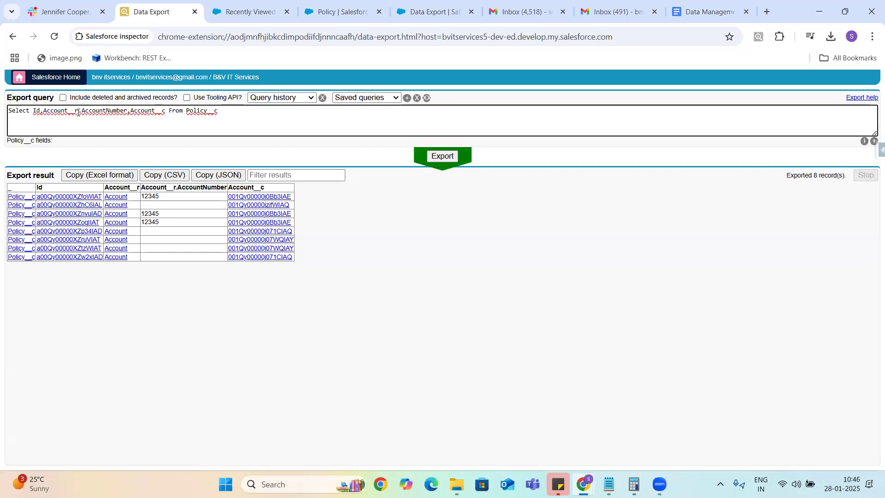
pyautogui.doubleClick(49, 111)
pyautogui.doubleClick(200, 110)
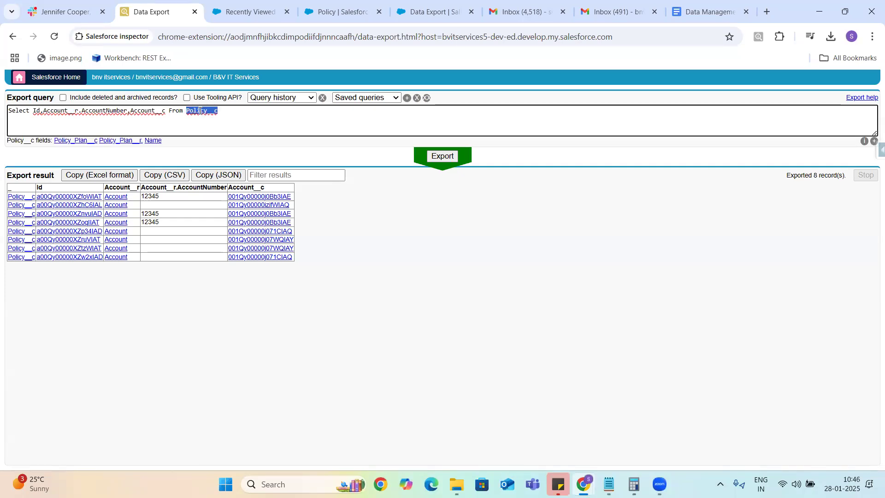
pyautogui.doubleClick(65, 113)
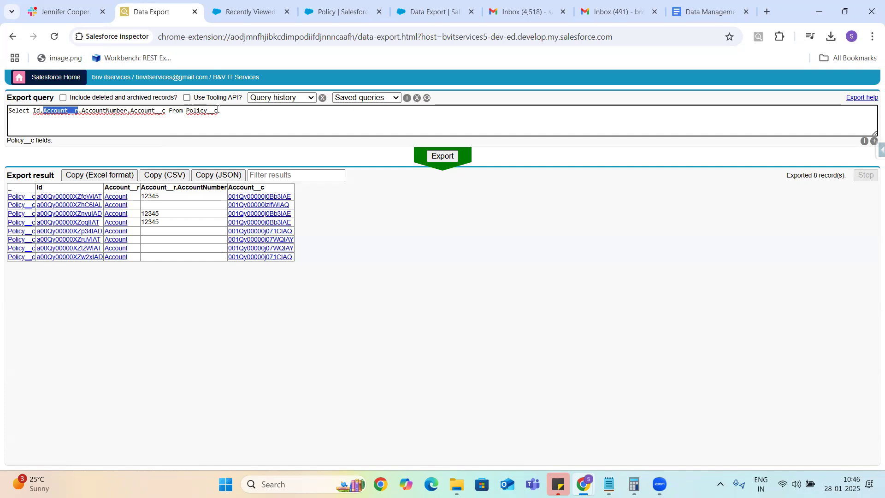
pyautogui.click(221, 110)
pyautogui.doubleClick(197, 110)
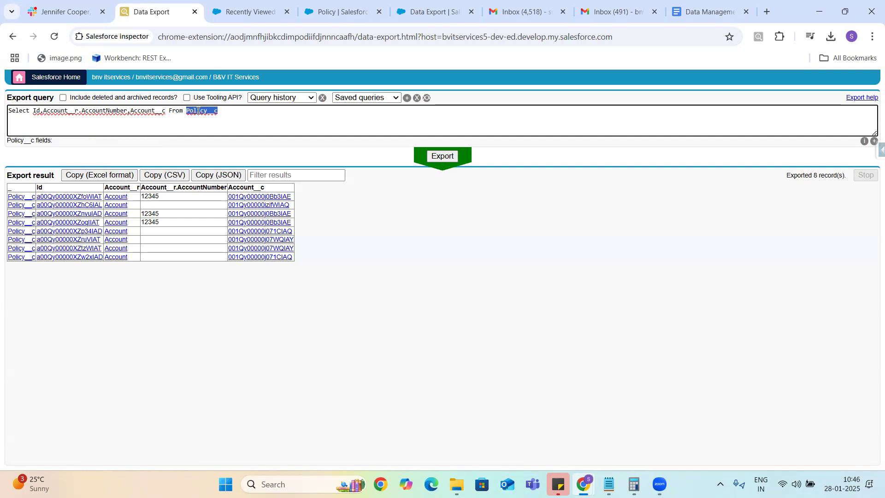
# Step: Replace the extra fields after Id with a (Select Id from Policy__c) subquery
pyautogui.write('Account')
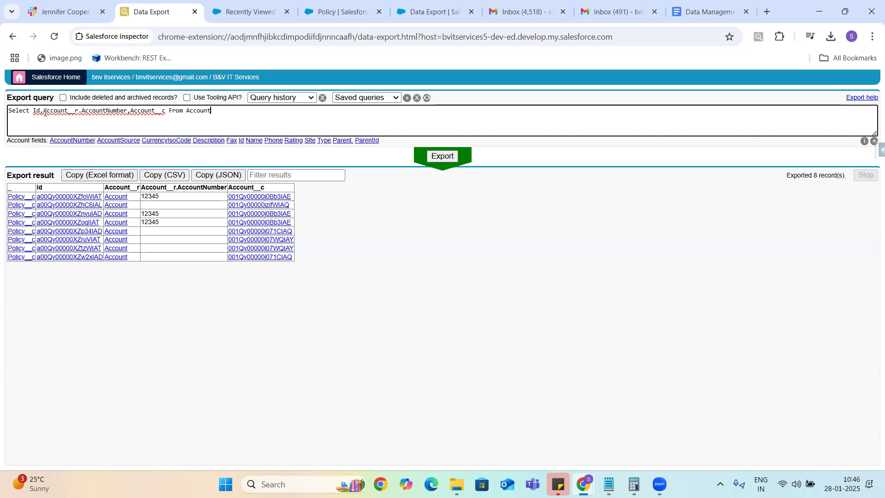
pyautogui.click(169, 113)
pyautogui.press('BackSpace')
pyautogui.press('BackSpace')
pyautogui.press('BackSpace')
pyautogui.press('BackSpace')
pyautogui.press('BackSpace')
pyautogui.press('BackSpace')
pyautogui.press('BackSpace')
pyautogui.press('BackSpace')
pyautogui.press('BackSpace')
pyautogui.press('BackSpace')
pyautogui.press('BackSpace')
pyautogui.press('BackSpace')
pyautogui.press('BackSpace')
pyautogui.press('BackSpace')
pyautogui.press('BackSpace')
pyautogui.press('BackSpace')
pyautogui.press('BackSpace')
pyautogui.press('BackSpace')
pyautogui.press('BackSpace')
pyautogui.press('BackSpace')
pyautogui.press('BackSpace')
pyautogui.press('BackSpace')
pyautogui.press('BackSpace')
pyautogui.press('BackSpace')
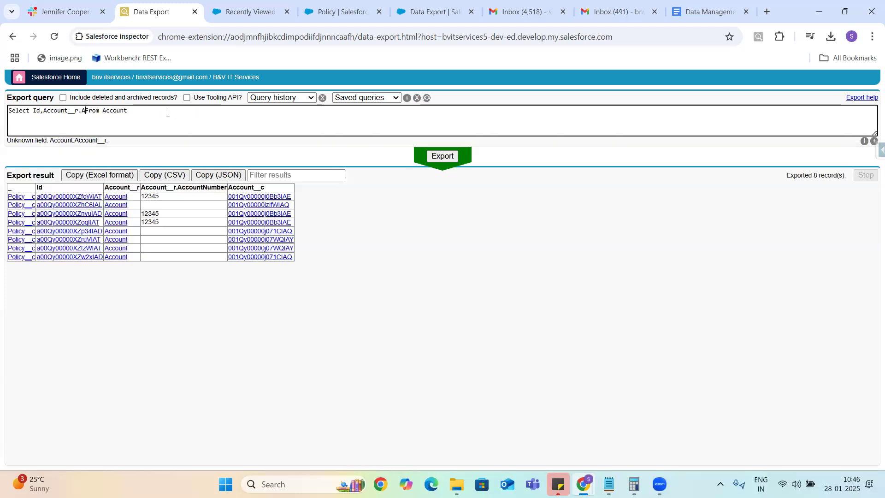
pyautogui.write('()')
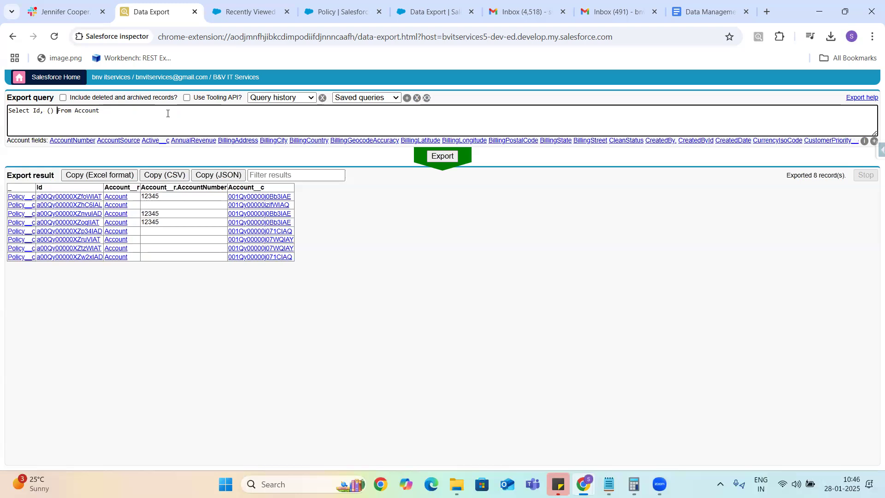
pyautogui.press('Left')
pyautogui.press('Left')
pyautogui.write('Select Id')
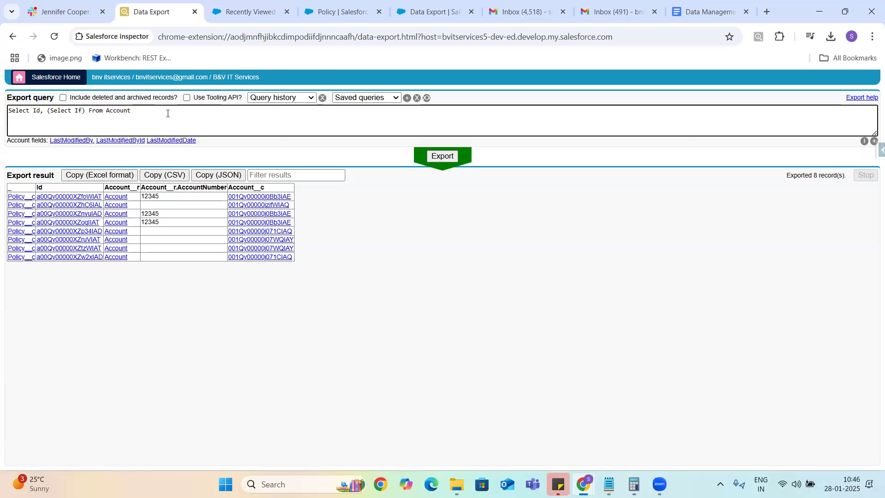
pyautogui.write(',')
pyautogui.press('BackSpace')
pyautogui.write('from')
pyautogui.write(' Plo')
pyautogui.press('BackSpace')
pyautogui.press('BackSpace')
pyautogui.press('BackSpace')
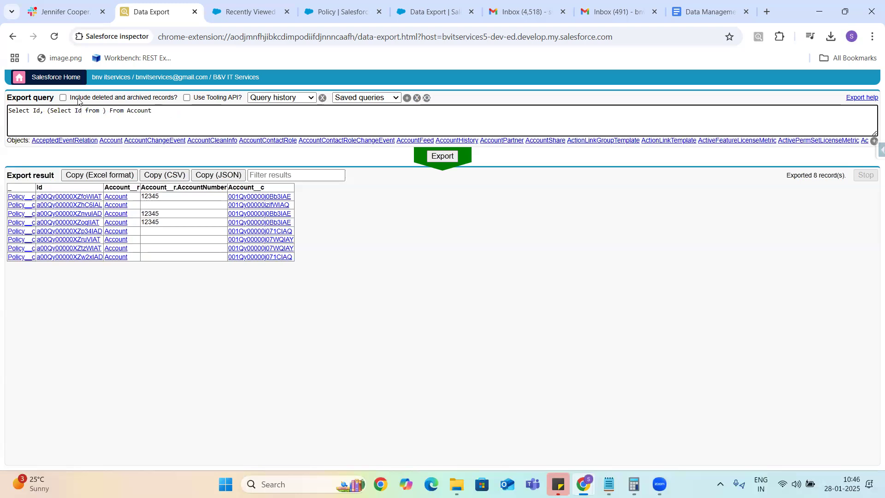
pyautogui.write('Policy')
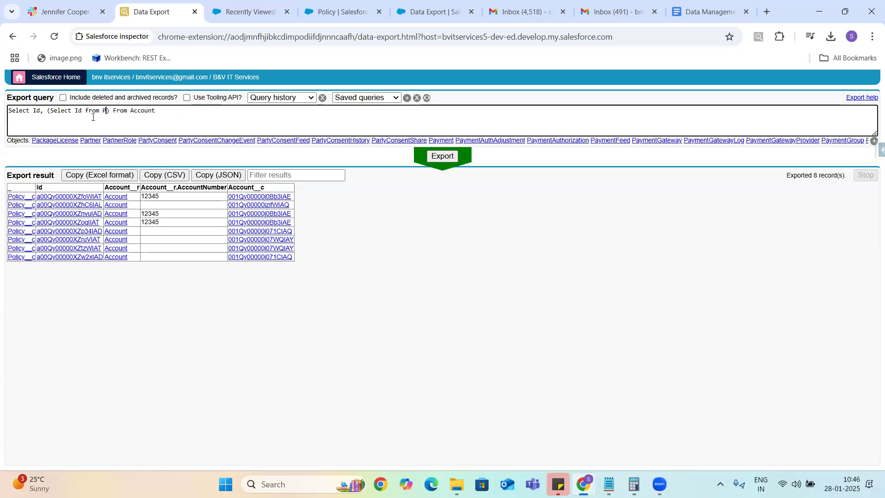
pyautogui.write('__c')
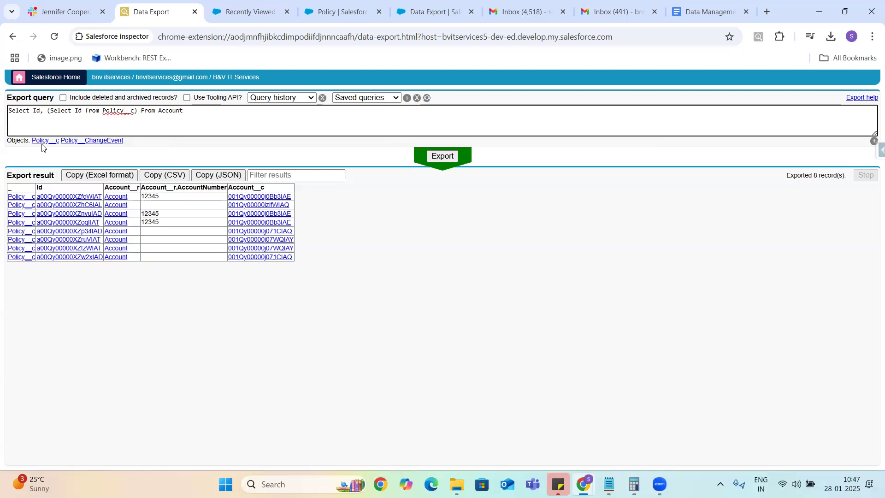
# Step: Check the finished query by selecting the Policy__c subquery and the outer object Account
pyautogui.doubleClick(124, 108)
pyautogui.doubleClick(170, 111)
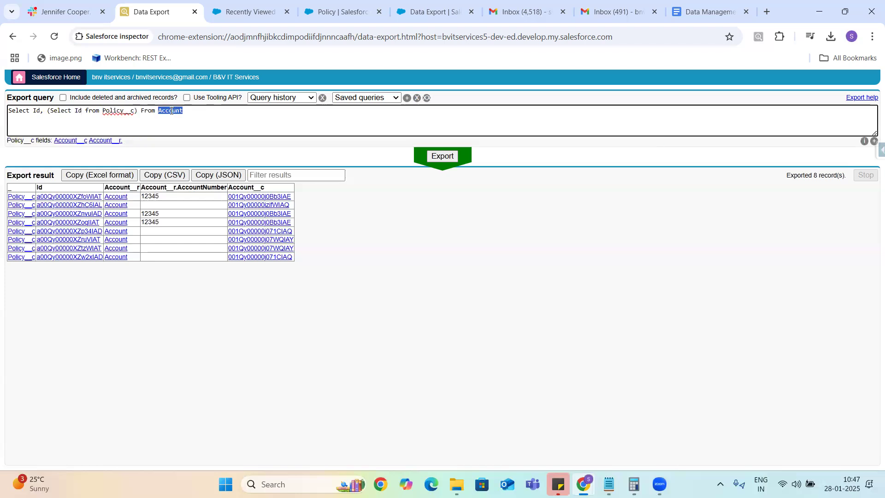
pyautogui.click(195, 111)
pyautogui.doubleClick(175, 110)
pyautogui.moveTo(43, 112); pyautogui.dragTo(137, 121)
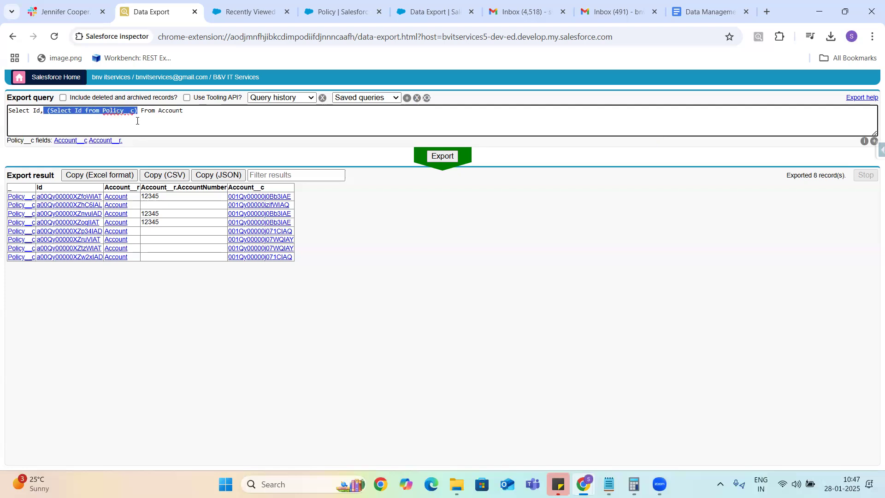
pyautogui.doubleClick(173, 112)
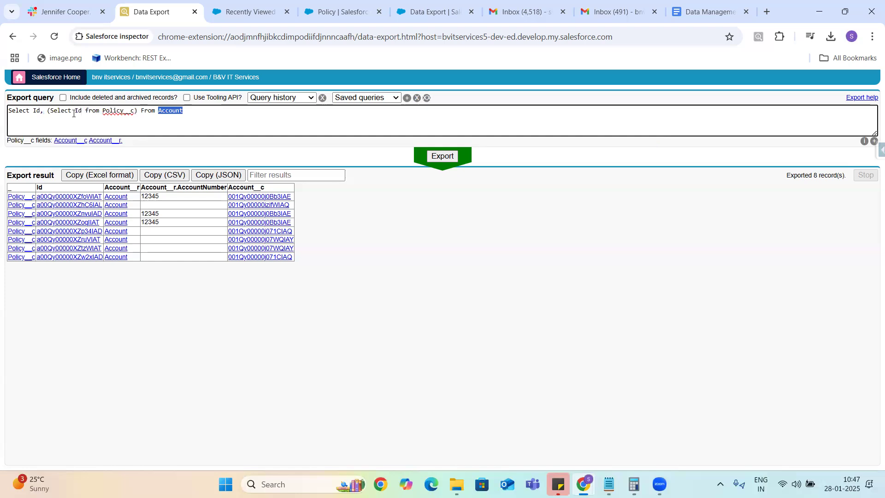
pyautogui.moveTo(45, 112); pyautogui.dragTo(140, 114)
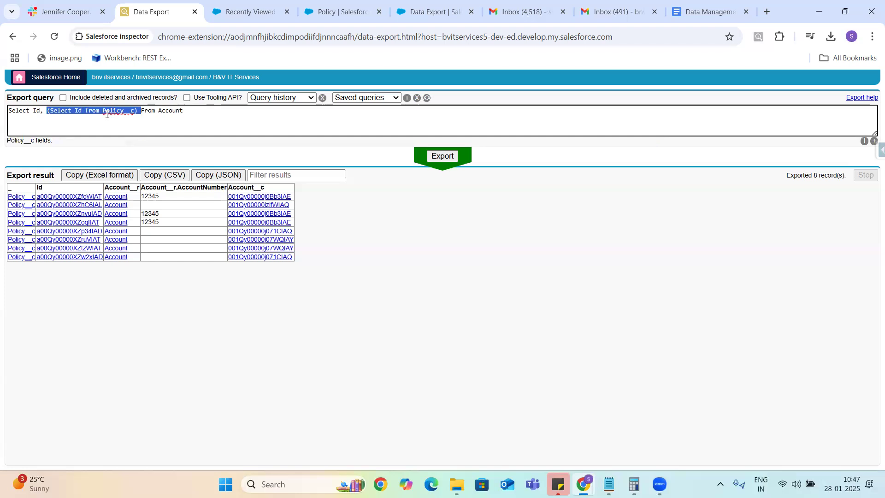
pyautogui.click(194, 113)
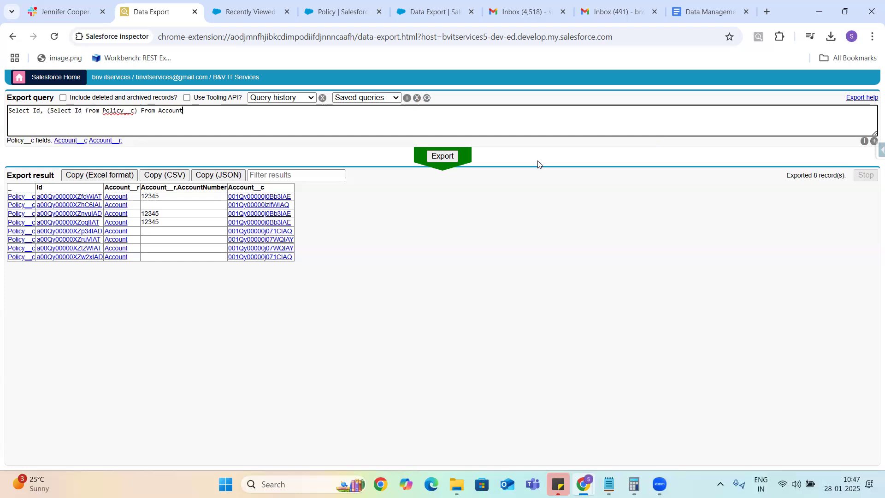
# Step: Run the Policy__c subquery export and highlight Policy__c in the INVALID_TYPE error and query
pyautogui.click(448, 157)
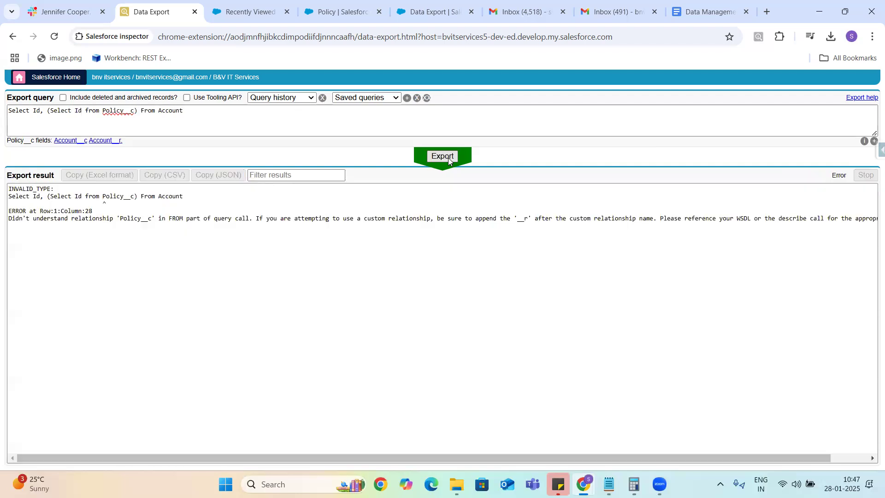
pyautogui.doubleClick(131, 219)
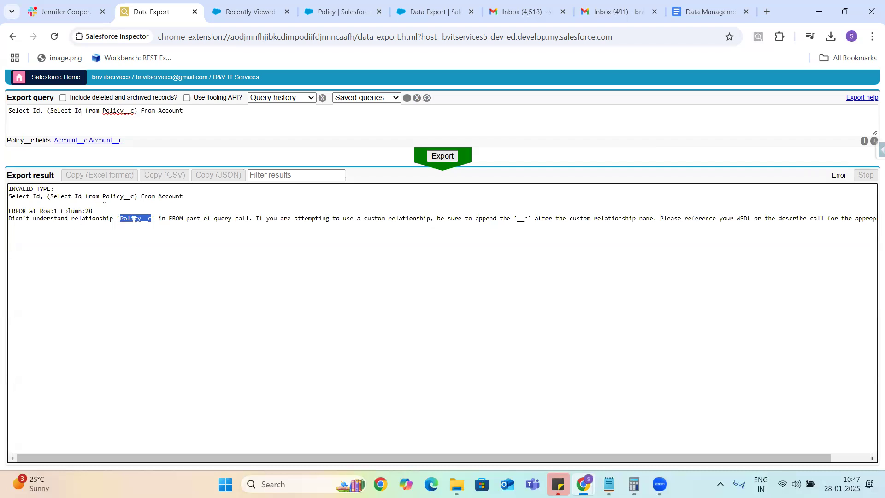
pyautogui.doubleClick(119, 111)
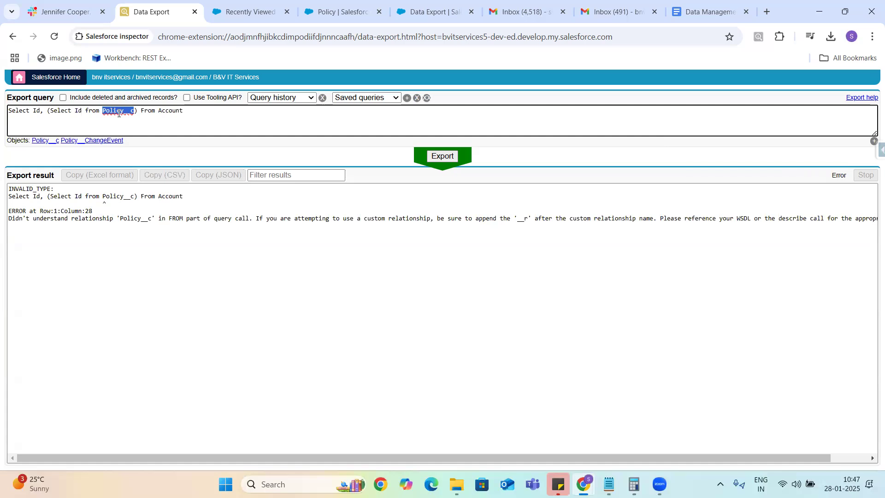
# Step: Take the child relationship name Policies from the Policy Account field page, then return to Data Export
pyautogui.click(340, 12)
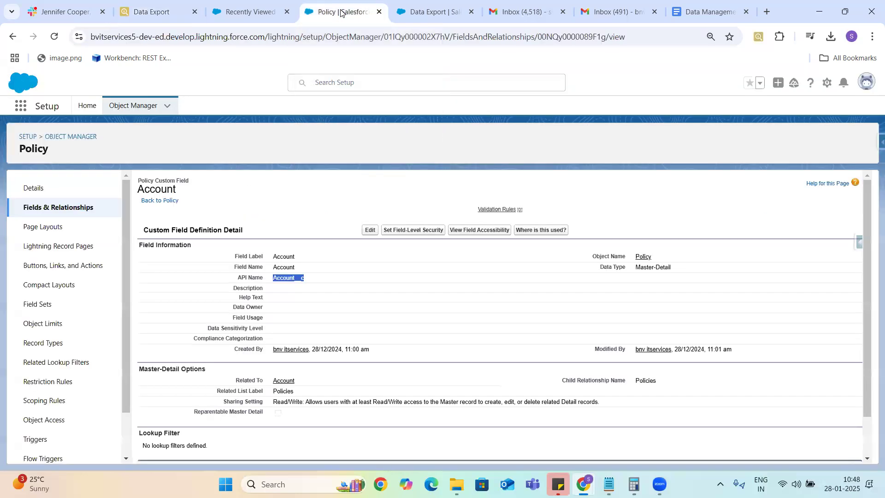
pyautogui.click(645, 380)
pyautogui.doubleClick(646, 380)
pyautogui.hotkey('ctrl', 'c')
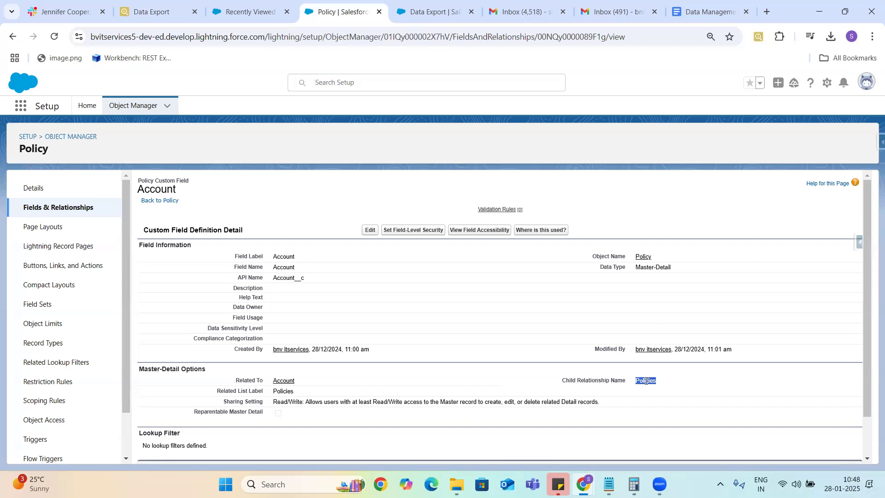
pyautogui.click(159, 13)
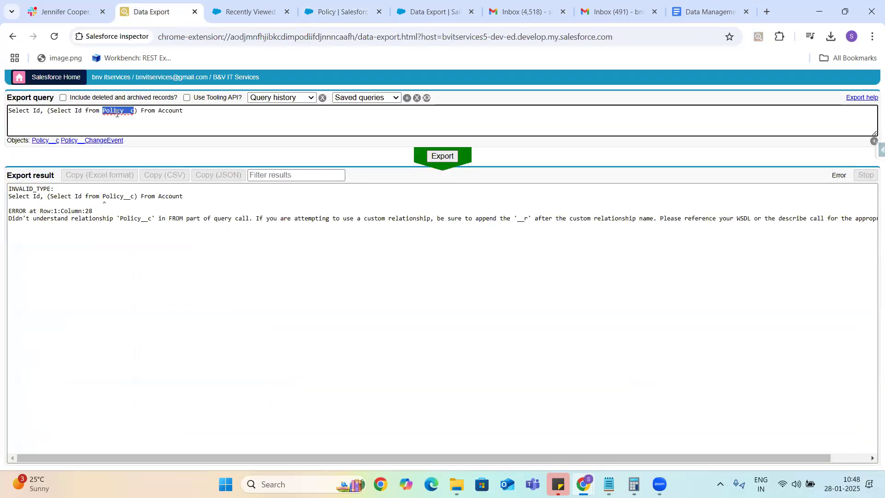
# Step: Replace Policy__c with Policies, re-run the export, and select the whole query text
pyautogui.hotkey('ctrl', 'v')
pyautogui.press('BackSpace')
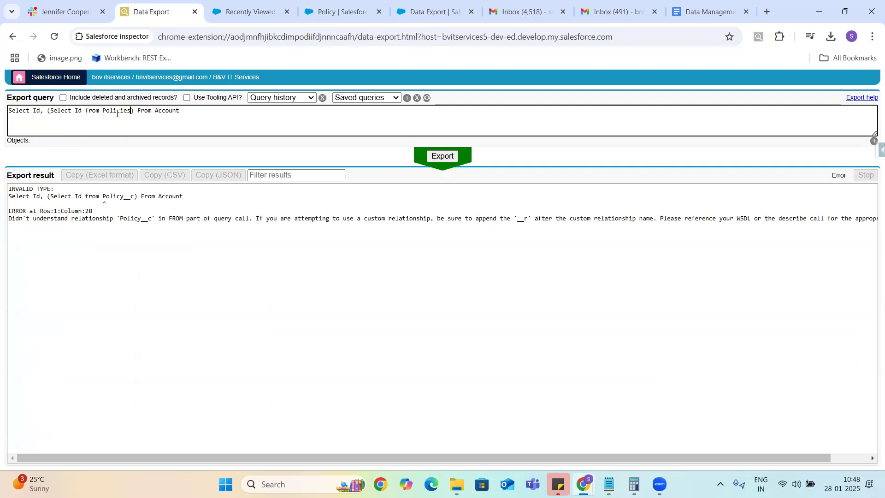
pyautogui.click(441, 156)
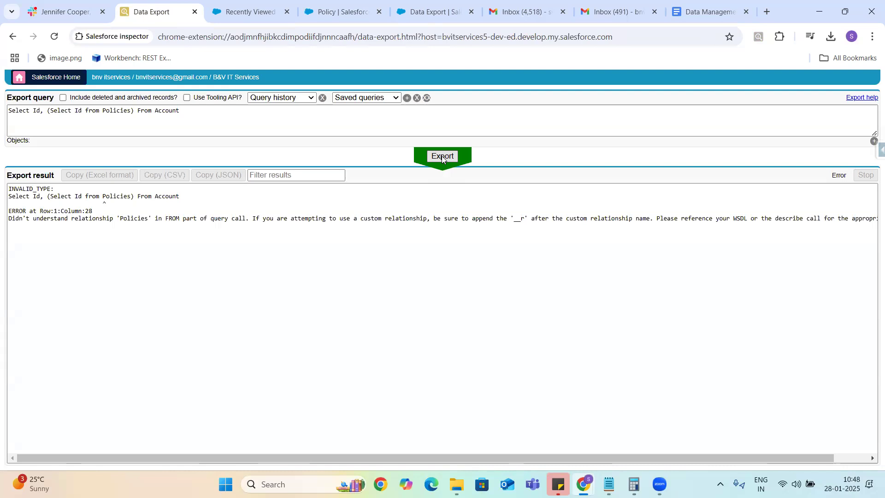
pyautogui.click(188, 110)
pyautogui.moveTo(187, 110); pyautogui.dragTo(0, 119)
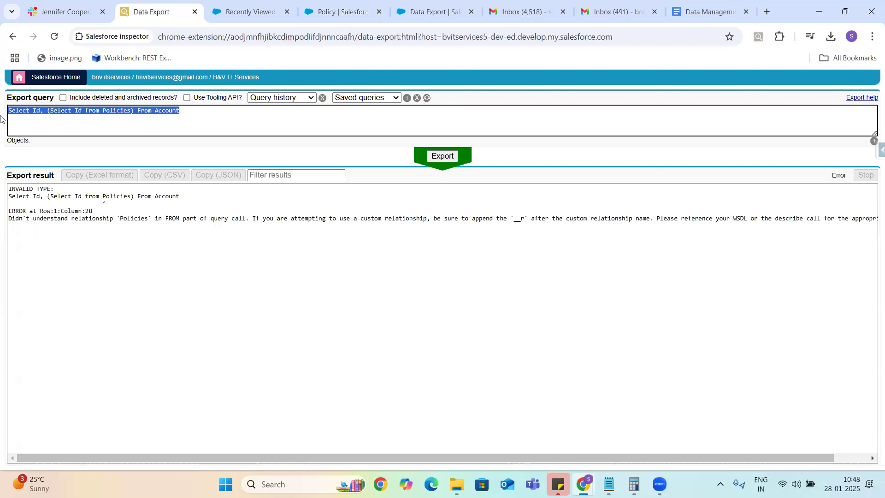
pyautogui.click(247, 13)
# Step: Launch the Developer Console from the Setup gear, maximized, with the log-deleted message dismissed
pyautogui.click(827, 83)
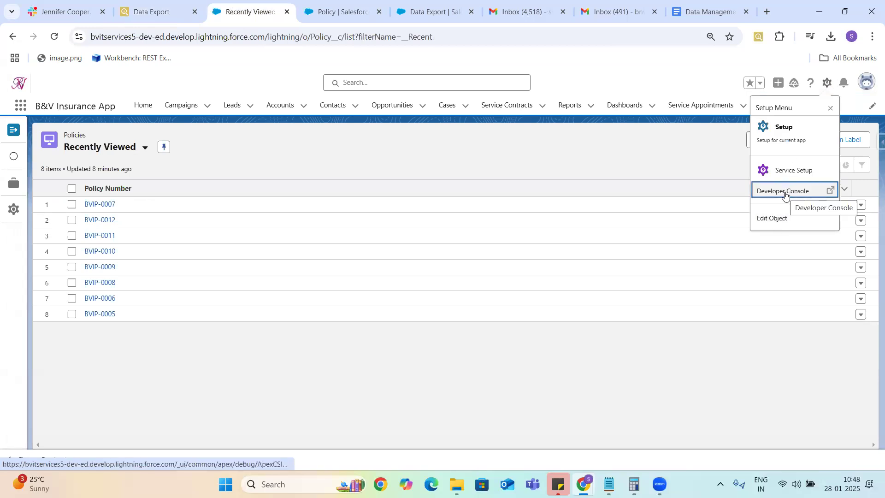
pyautogui.click(785, 195)
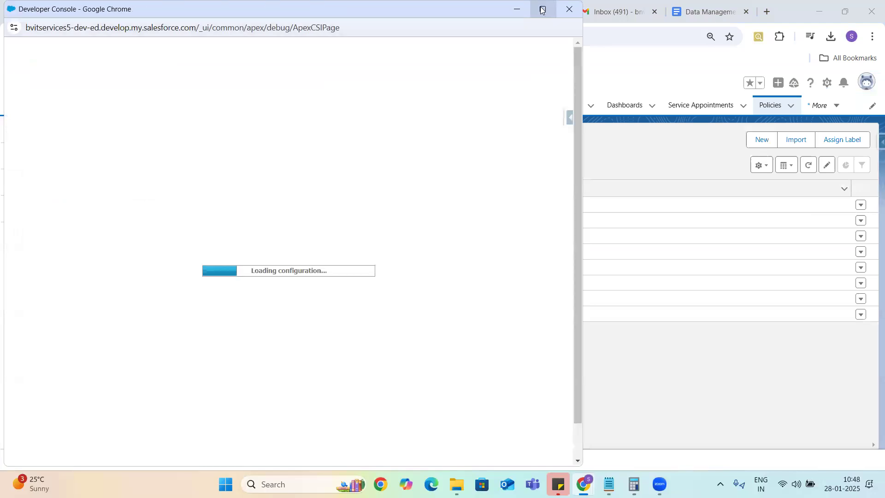
pyautogui.click(542, 9)
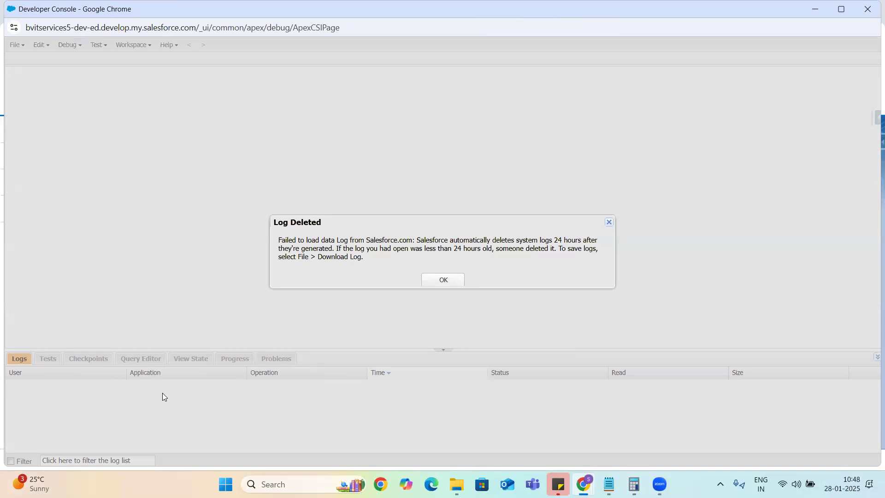
pyautogui.click(444, 282)
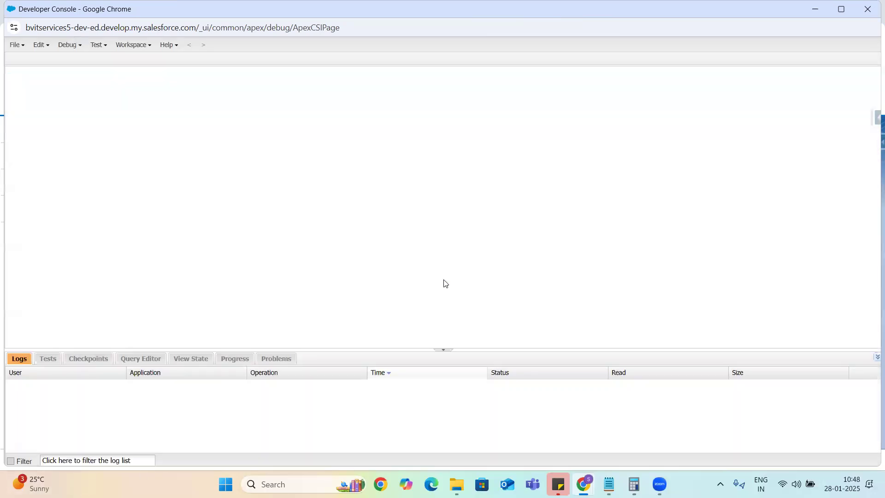
# Step: Paste the Policies subquery into the Query Editor and execute it
pyautogui.click(150, 365)
pyautogui.click(124, 373)
pyautogui.write('Select Id, (Select Id from Policies) From Account')
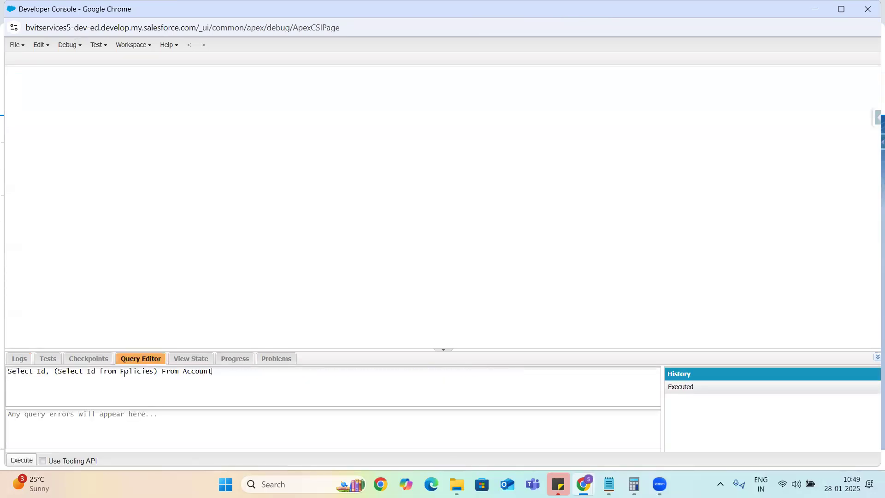
pyautogui.click(24, 460)
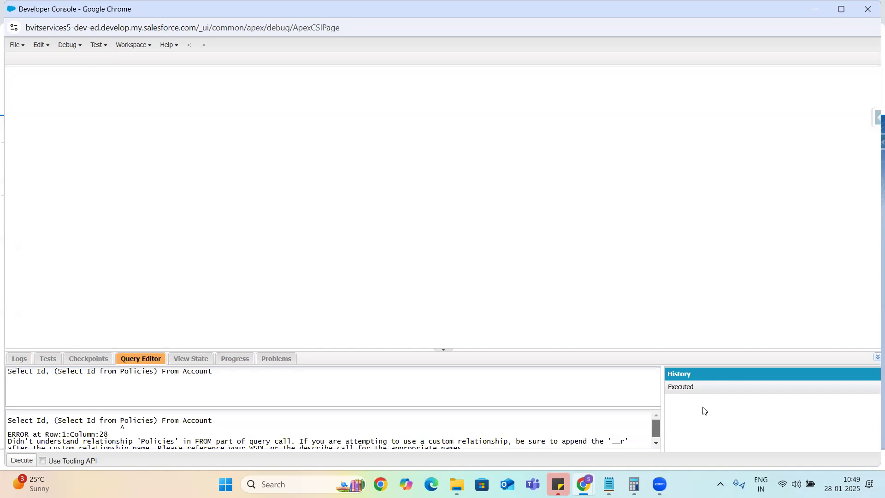
pyautogui.scroll(-1, 704, 410)
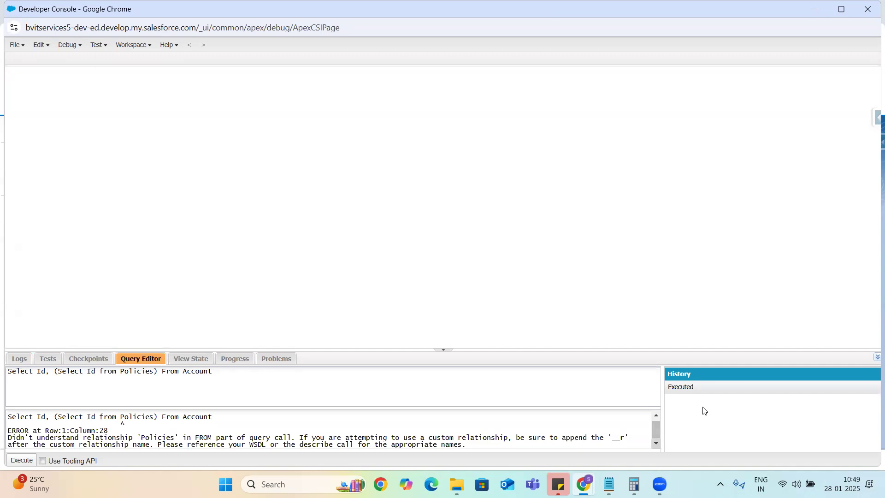
pyautogui.click(655, 415)
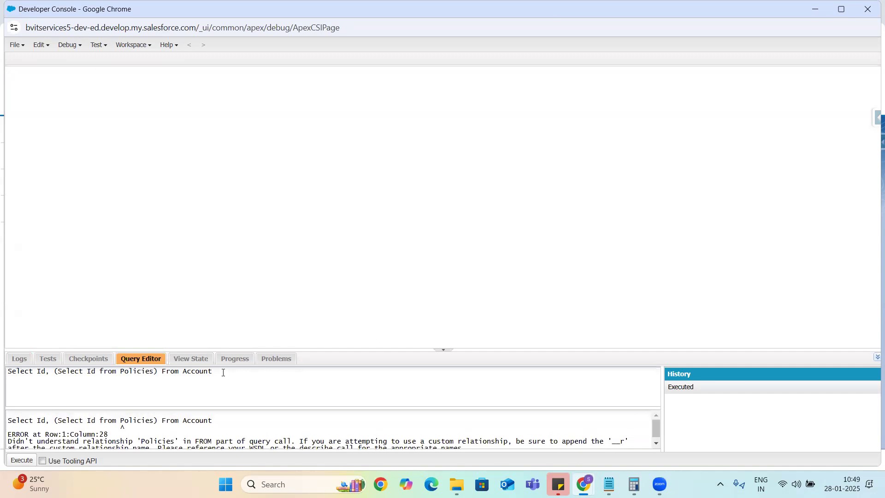
# Step: Examine the failing query's Policies, From and Account words, then return to Chrome
pyautogui.doubleClick(136, 371)
pyautogui.doubleClick(168, 371)
pyautogui.doubleClick(201, 372)
pyautogui.click(235, 374)
pyautogui.hotkey('alt', 'Tab')
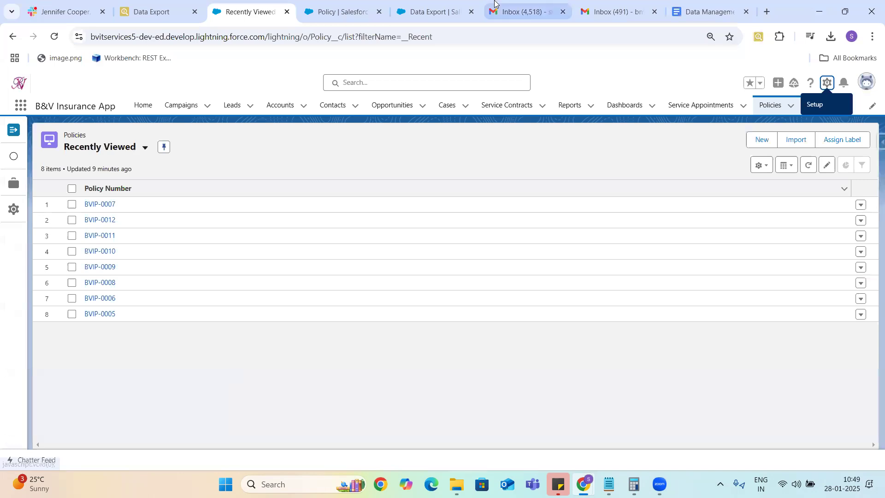
# Step: Recheck the Policy Account field's Related To value Account, then open a new browser tab
pyautogui.click(438, 13)
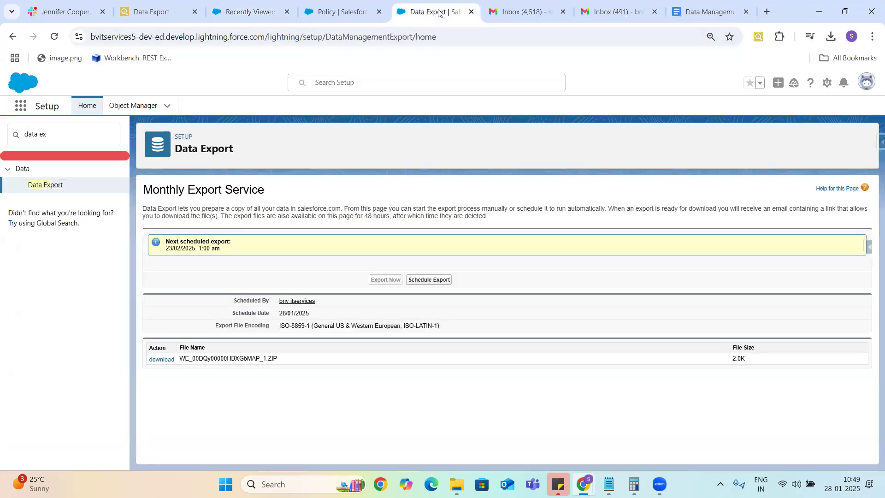
pyautogui.click(328, 16)
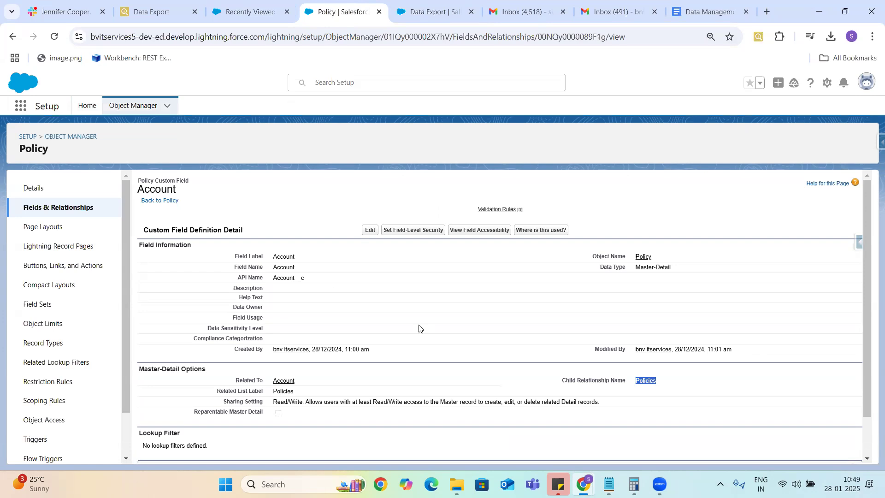
pyautogui.moveTo(299, 379); pyautogui.dragTo(269, 386)
pyautogui.click(768, 12)
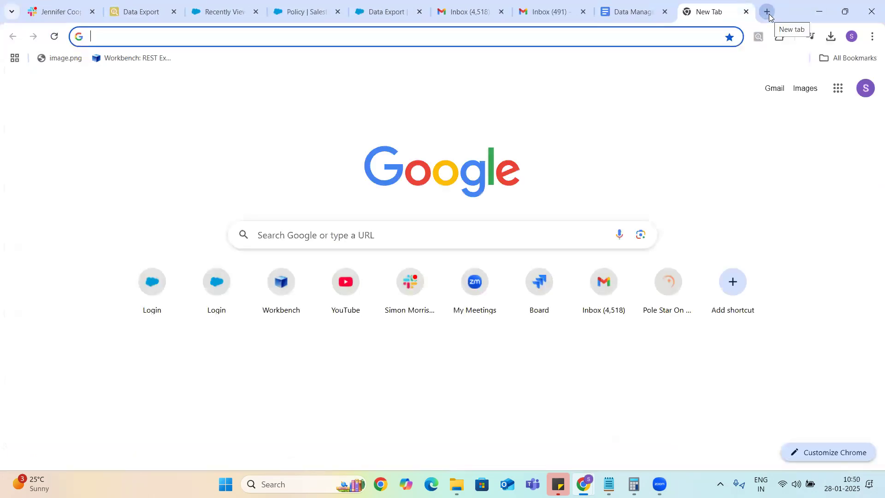
# Step: Open a fresh Google tab and start a search on child relationships, then discard it
pyautogui.click(746, 13)
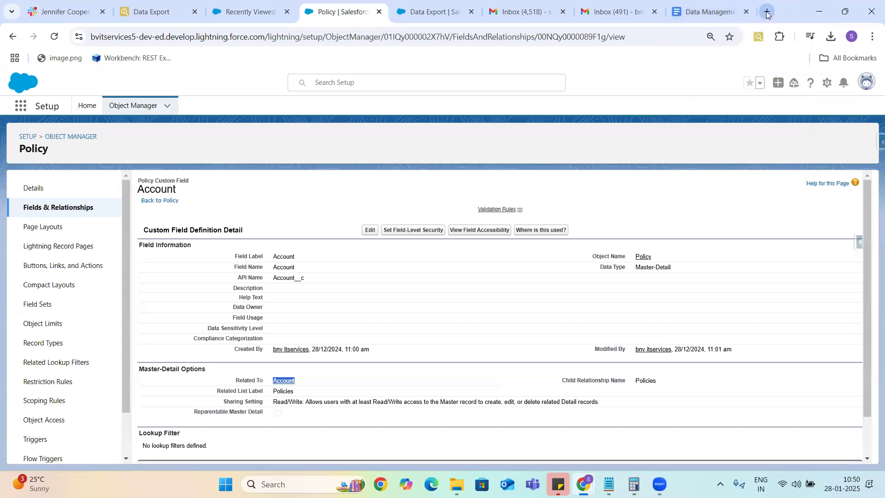
pyautogui.click(766, 12)
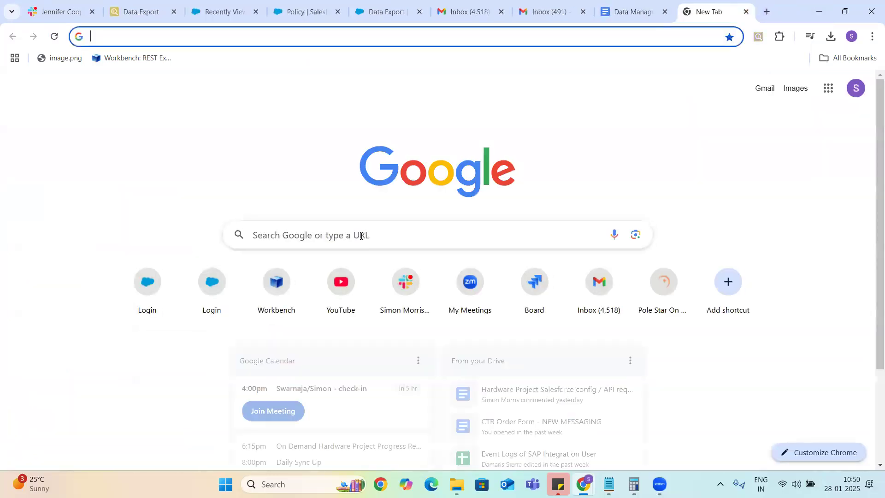
pyautogui.click(361, 236)
pyautogui.write('ca')
pyautogui.write('e run')
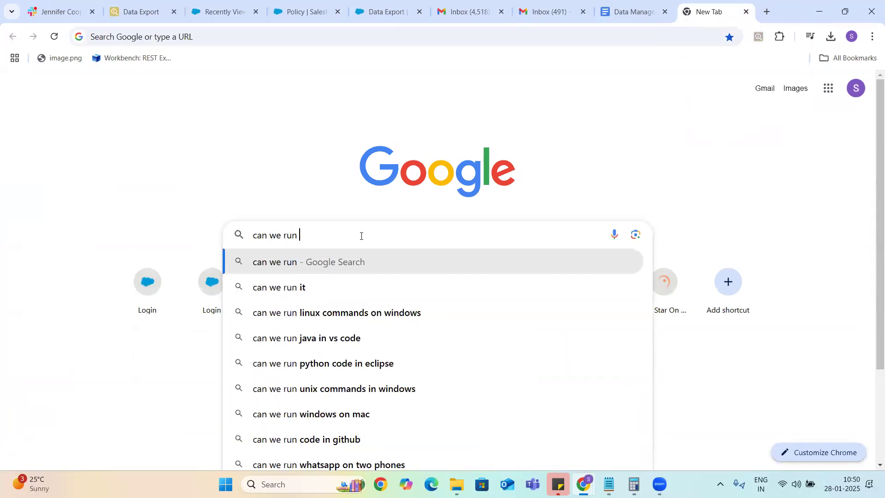
pyautogui.write(' ch')
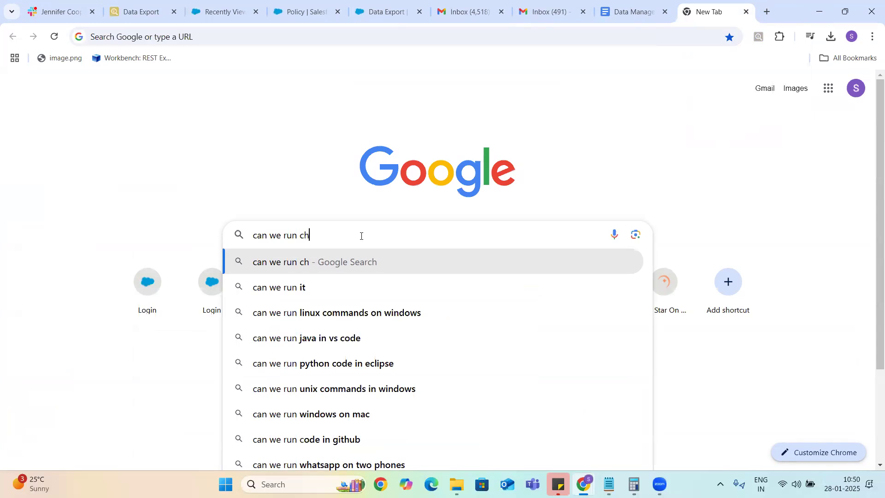
pyautogui.write('ild realti')
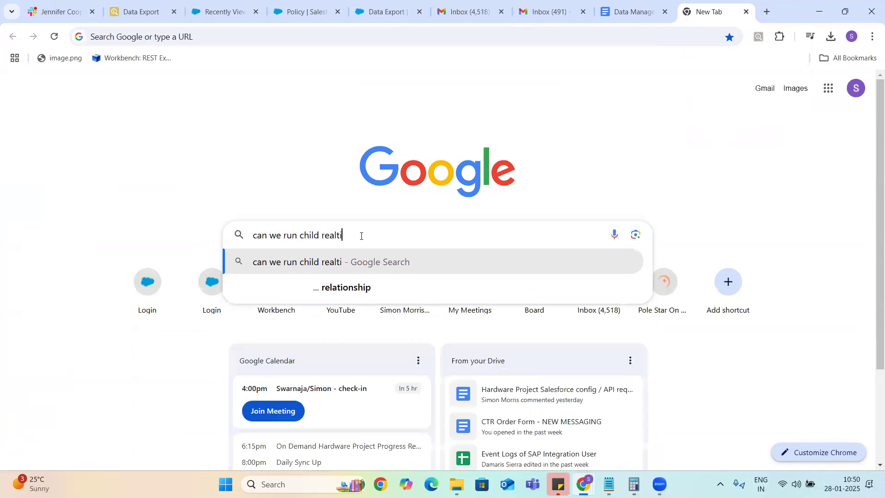
pyautogui.write('onship')
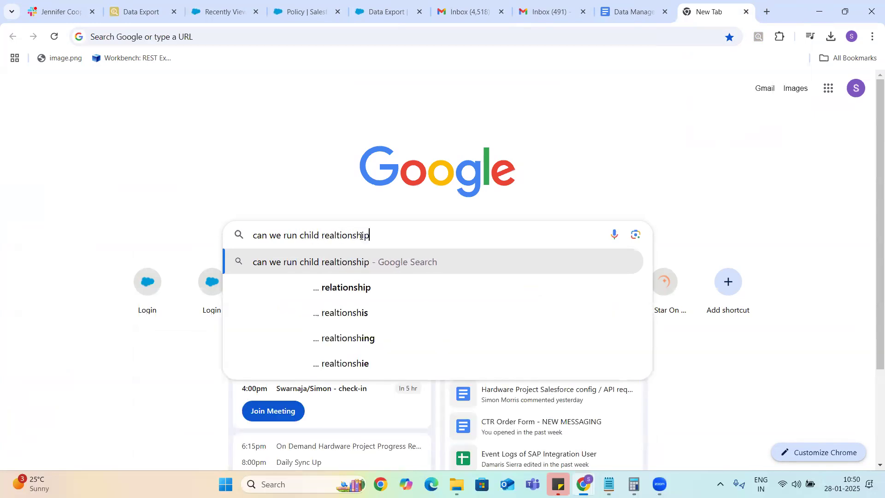
pyautogui.press('BackSpace')
pyautogui.press('BackSpace')
pyautogui.press('BackSpace')
pyautogui.press('BackSpace')
pyautogui.press('BackSpace')
pyautogui.press('BackSpace')
pyautogui.press('BackSpace')
pyautogui.press('BackSpace')
pyautogui.press('BackSpace')
pyautogui.press('BackSpace')
pyautogui.press('BackSpace')
pyautogui.press('BackSpace')
pyautogui.press('BackSpace')
pyautogui.press('BackSpace')
pyautogui.press('BackSpace')
pyautogui.press('BackSpace')
pyautogui.press('BackSpace')
pyautogui.press('BackSpace')
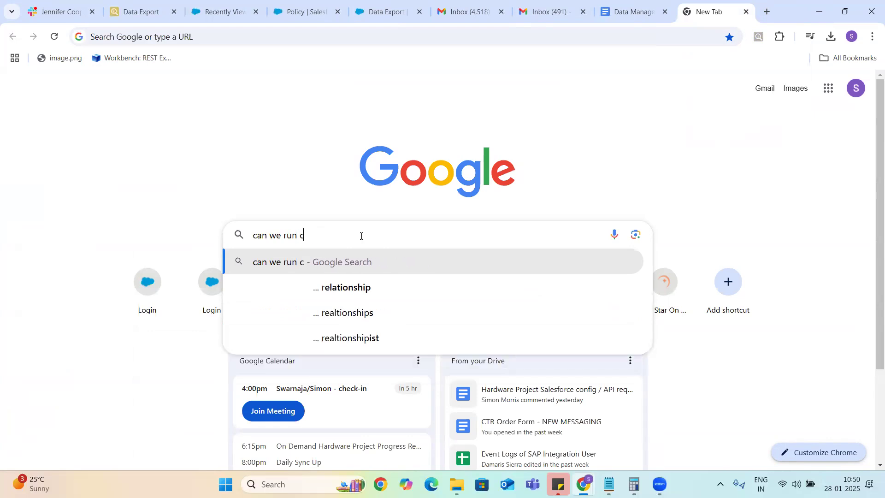
pyautogui.press('BackSpace')
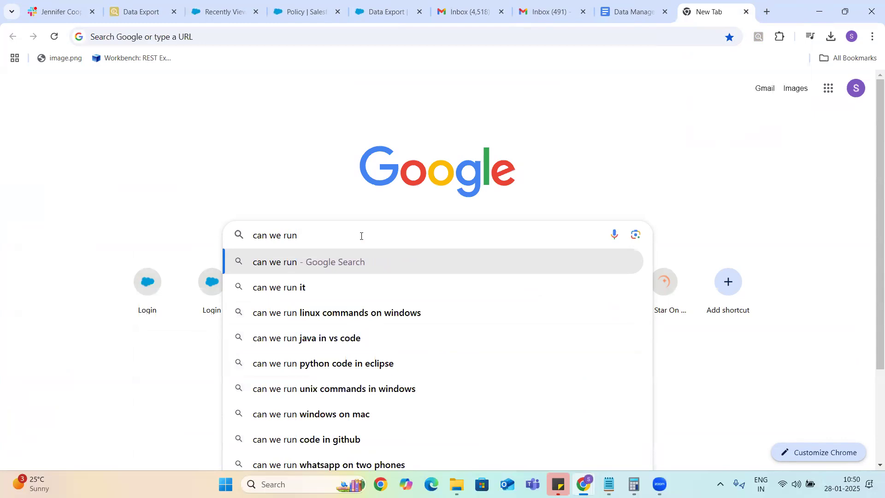
pyautogui.press('BackSpace')
pyautogui.press('BackSpace')
pyautogui.press('BackSpace')
pyautogui.press('BackSpace')
pyautogui.press('BackSpace')
pyautogui.press('BackSpace')
pyautogui.press('BackSpace')
pyautogui.press('BackSpace')
pyautogui.press('BackSpace')
pyautogui.press('BackSpace')
pyautogui.press('BackSpace')
# Step: Search Google for 'how to run inner queries in salesforce inspector'
pyautogui.write('how to u')
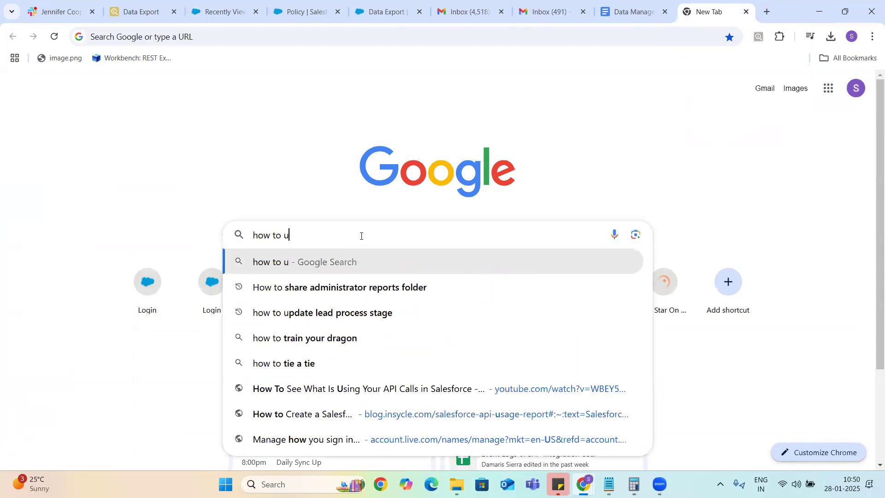
pyautogui.press('BackSpace')
pyautogui.write('run inner querie')
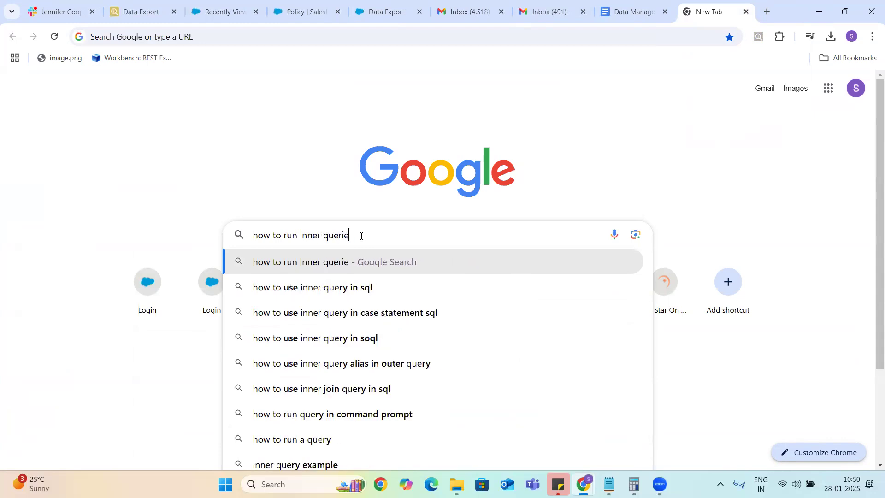
pyautogui.write('s in salesfoce')
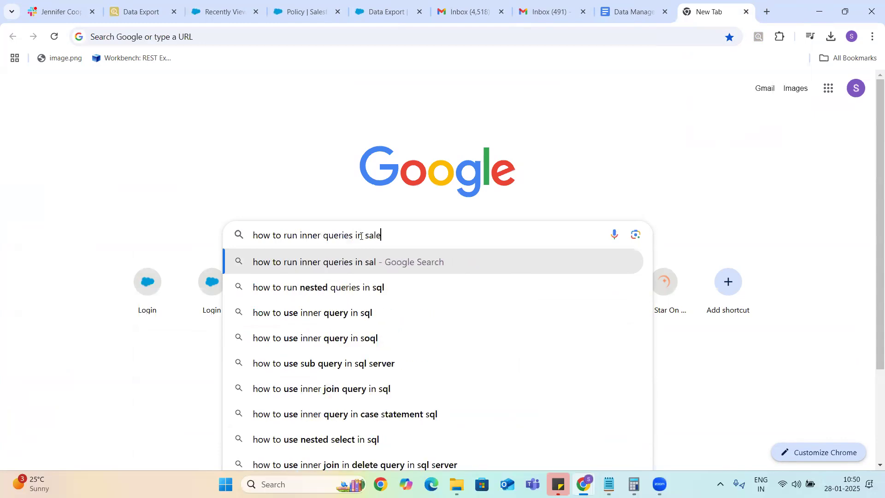
pyautogui.press('BackSpace')
pyautogui.press('BackSpace')
pyautogui.press('BackSpace')
pyautogui.write('rce inspector')
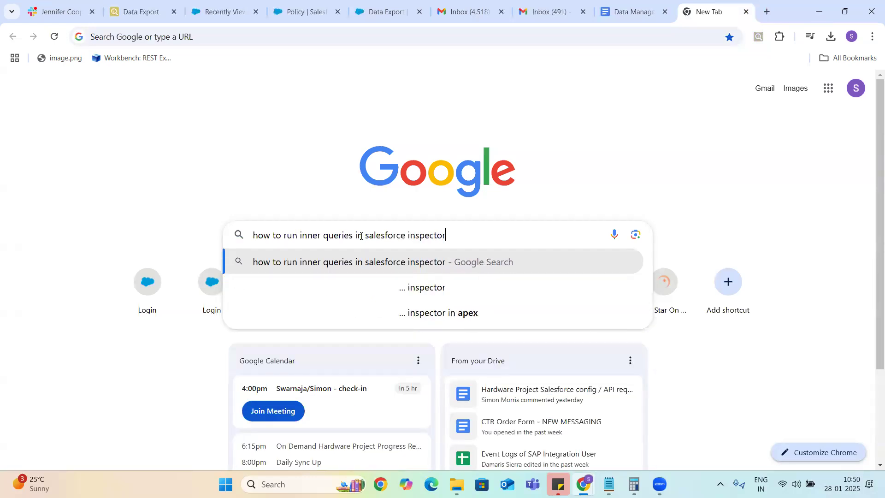
pyautogui.press('Return')
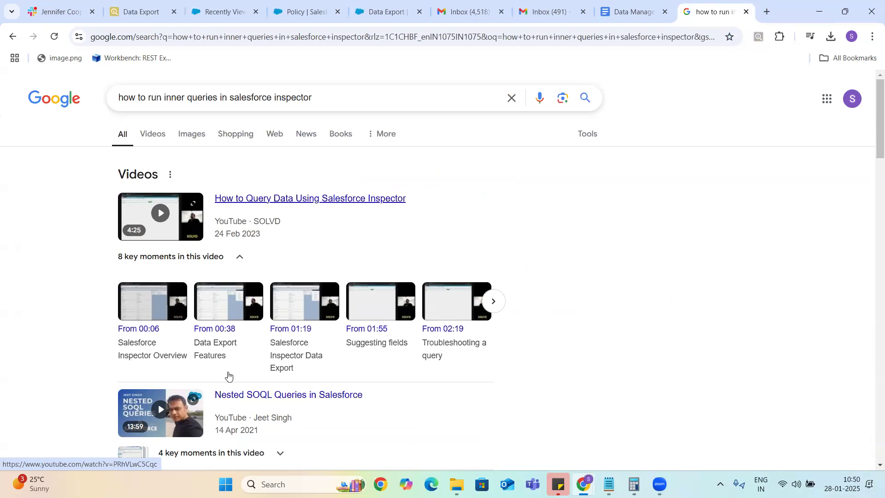
# Step: Play the Nested SOQL Queries in Salesforce video with autoplay off, skimming to the end
pyautogui.click(302, 395)
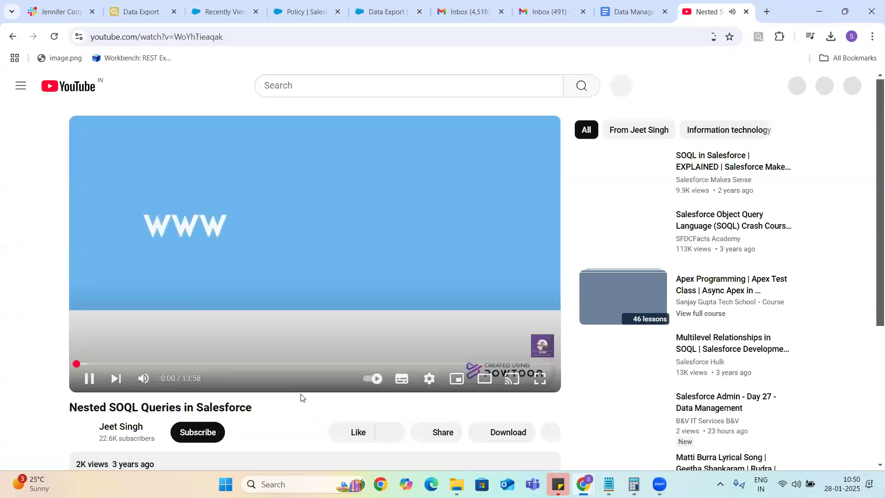
pyautogui.click(243, 364)
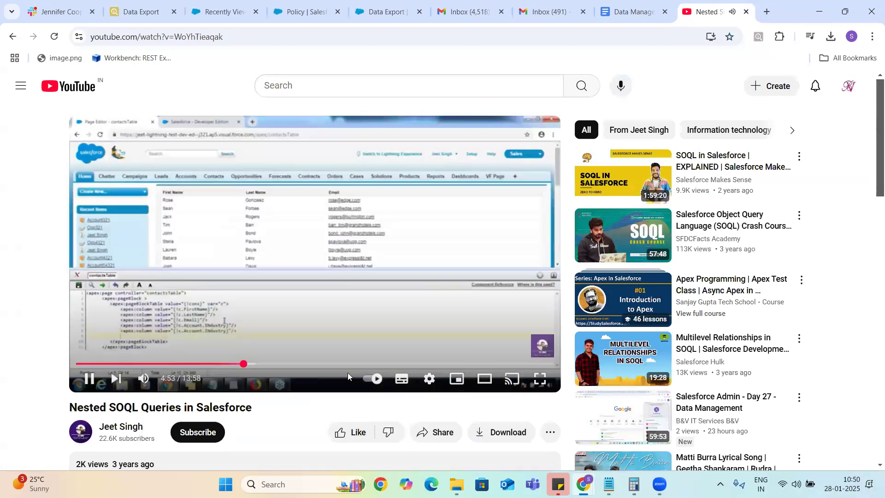
pyautogui.click(360, 371)
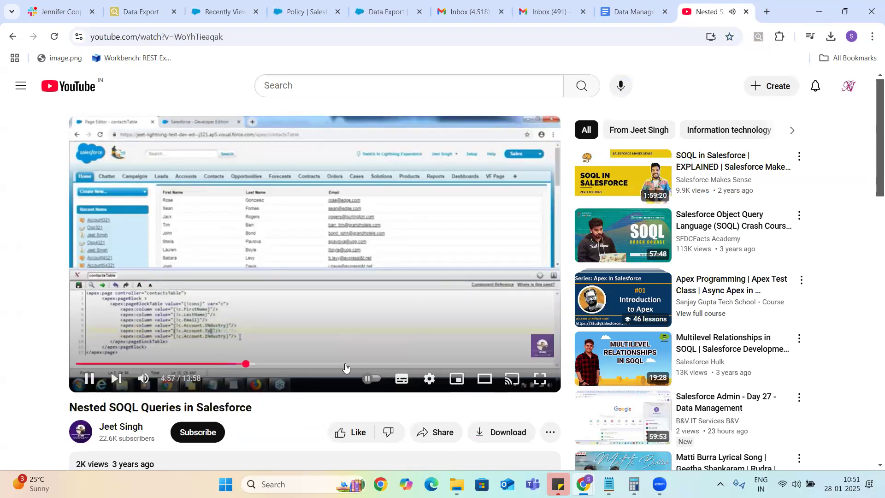
pyautogui.click(347, 365)
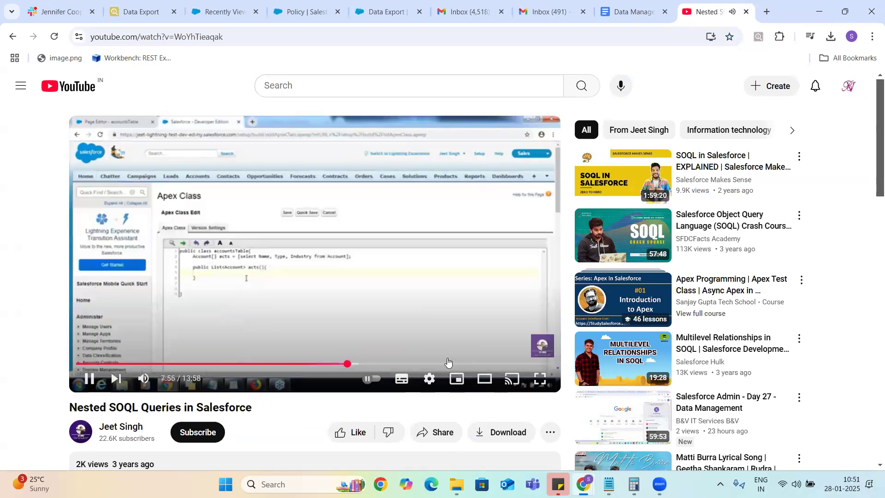
pyautogui.click(438, 364)
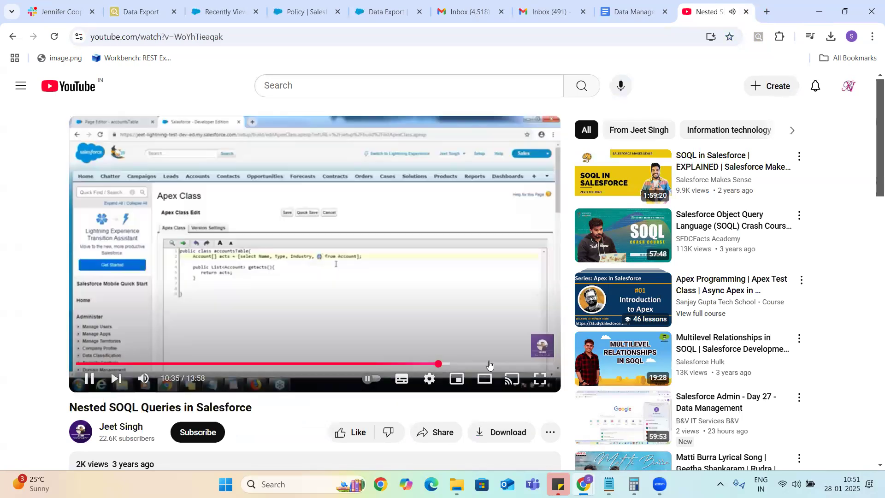
pyautogui.click(506, 365)
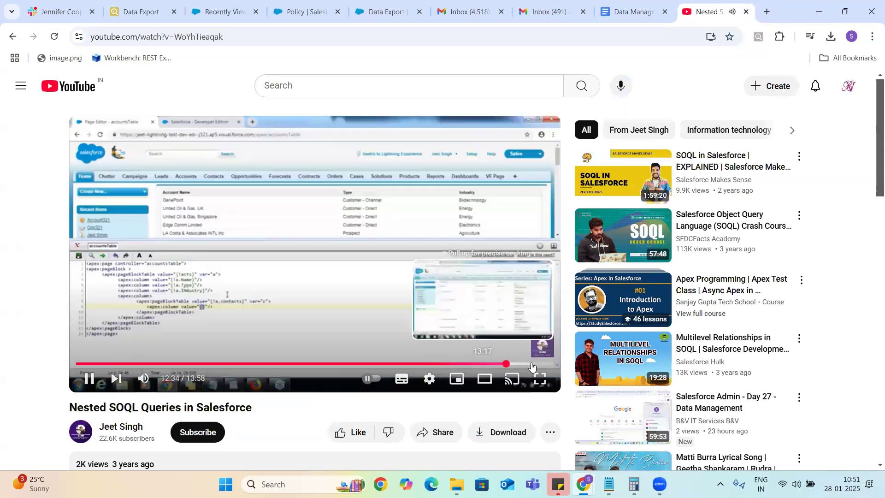
pyautogui.click(531, 364)
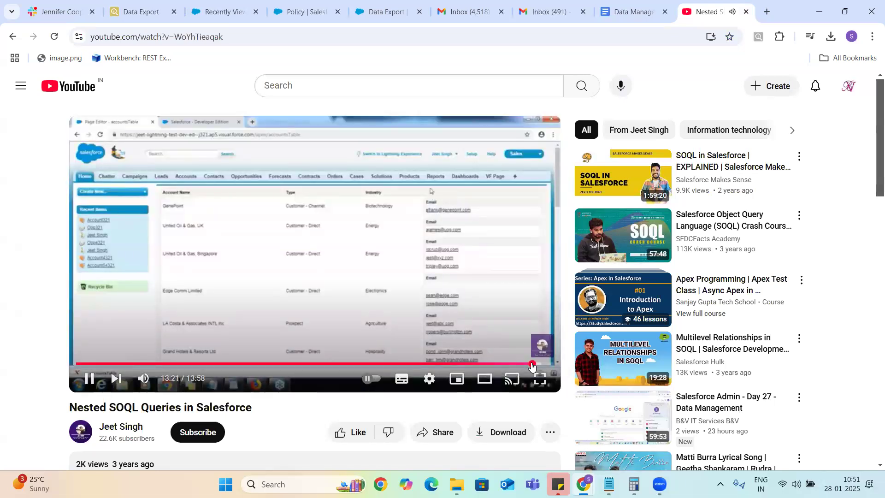
pyautogui.click(548, 365)
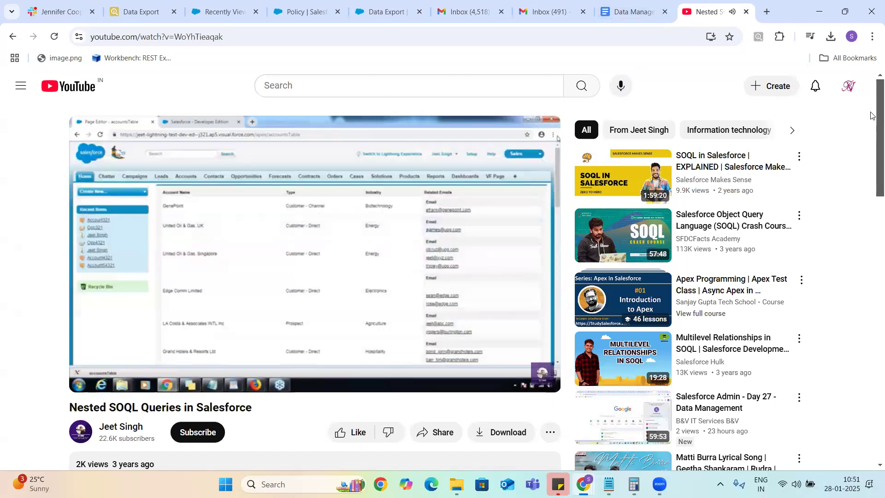
# Step: Close the YouTube video tab and open a fresh browser tab
pyautogui.click(872, 261)
pyautogui.moveTo(872, 261); pyautogui.dragTo(733, 4)
pyautogui.click(746, 11)
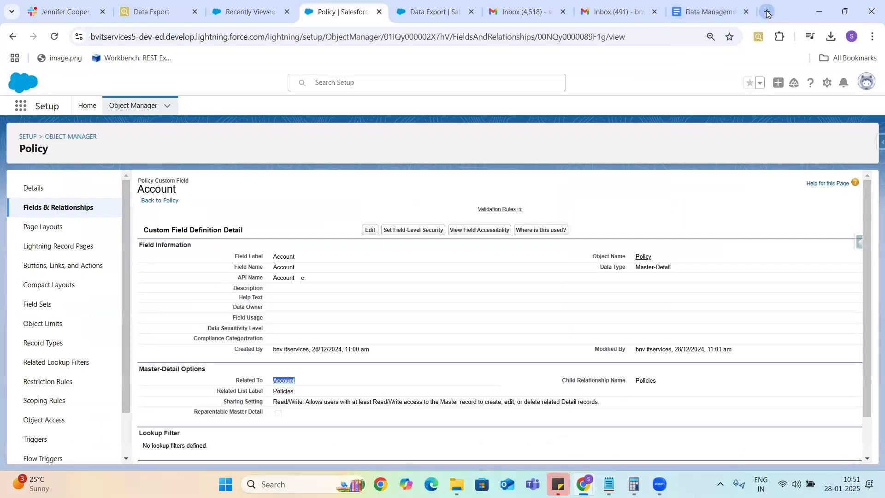
pyautogui.click(766, 13)
# Step: Search Google for 'inner queries in soql'
pyautogui.click(302, 235)
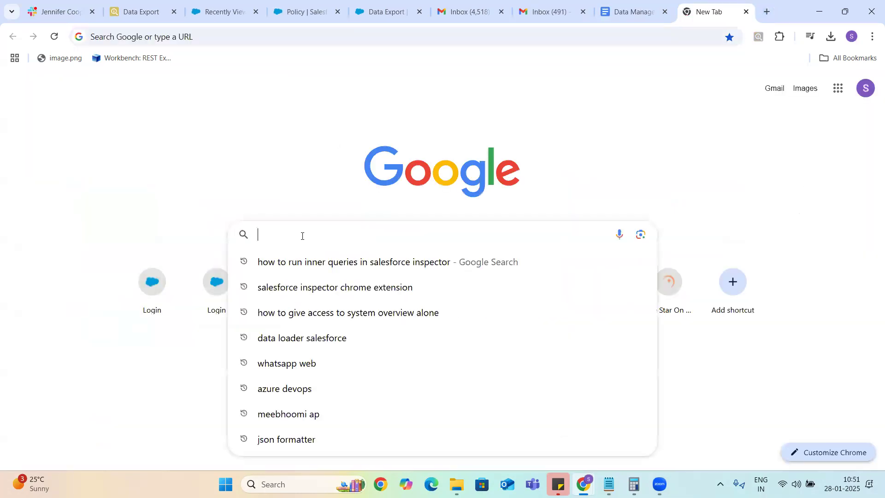
pyautogui.write('c')
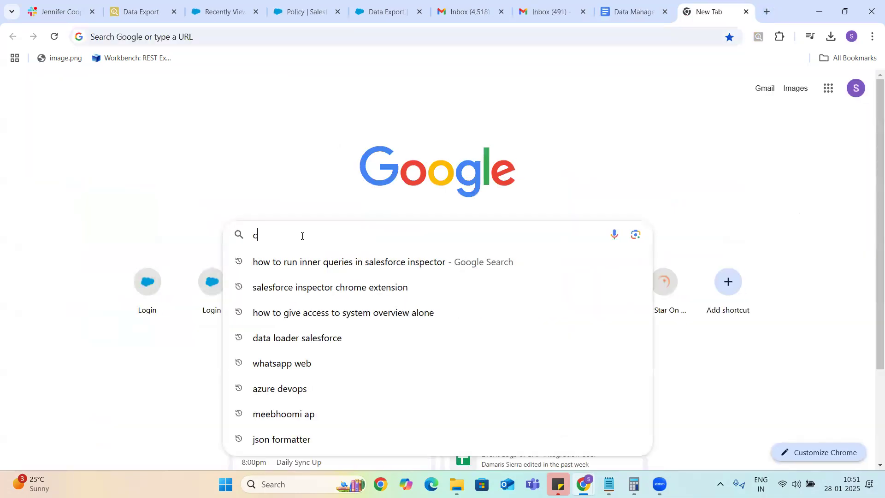
pyautogui.write('hild')
pyautogui.press('BackSpace')
pyautogui.press('BackSpace')
pyautogui.press('BackSpace')
pyautogui.press('BackSpace')
pyautogui.press('BackSpace')
pyautogui.write('inner queries in so')
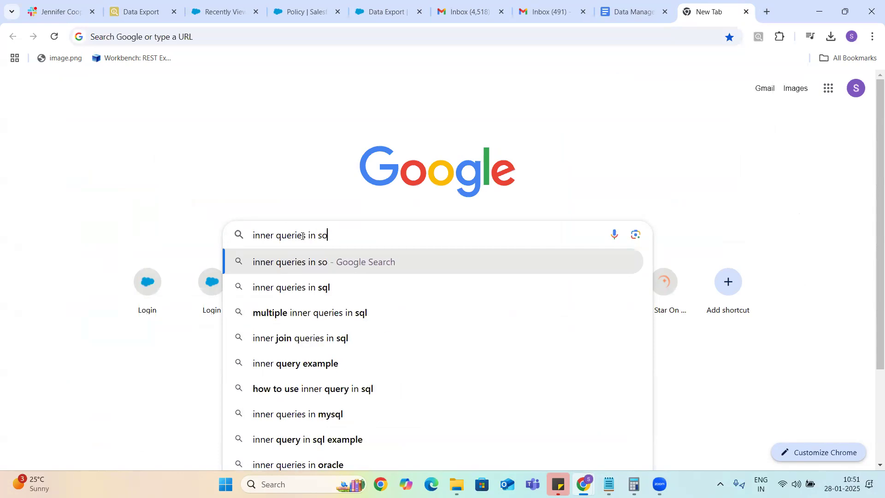
pyautogui.write('ql')
pyautogui.press('Return')
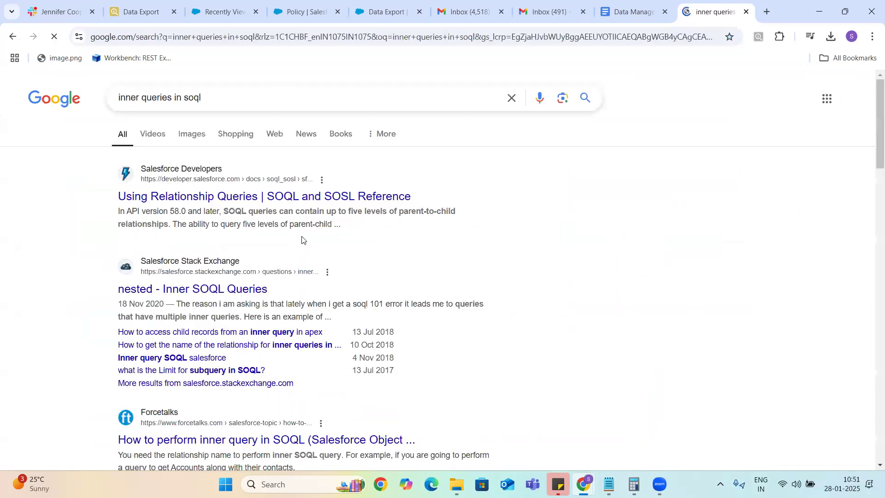
# Step: Open the Using Relationship Queries doc and the Inner SOQL Queries thread in new tabs
pyautogui.rightClick(241, 203)
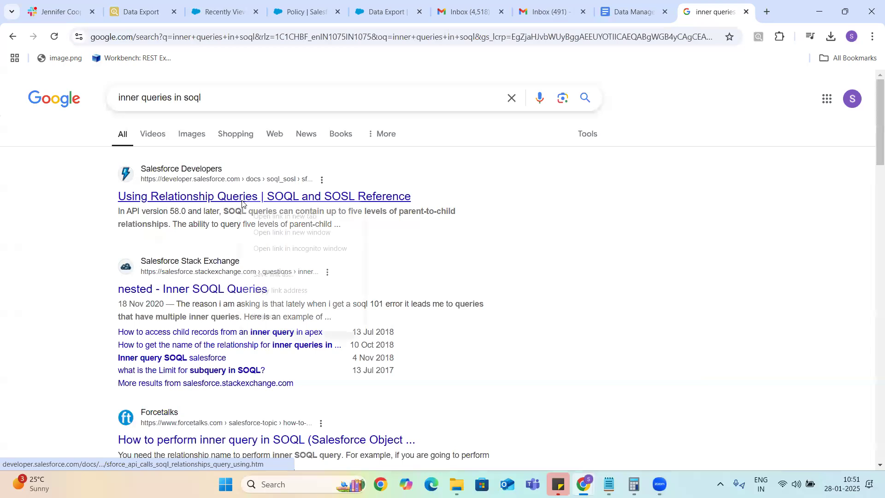
pyautogui.click(271, 217)
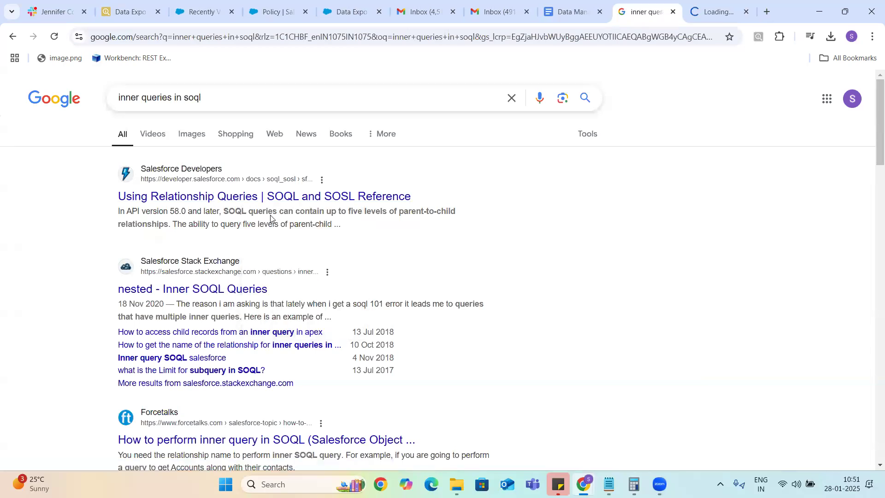
pyautogui.rightClick(230, 294)
pyautogui.click(248, 307)
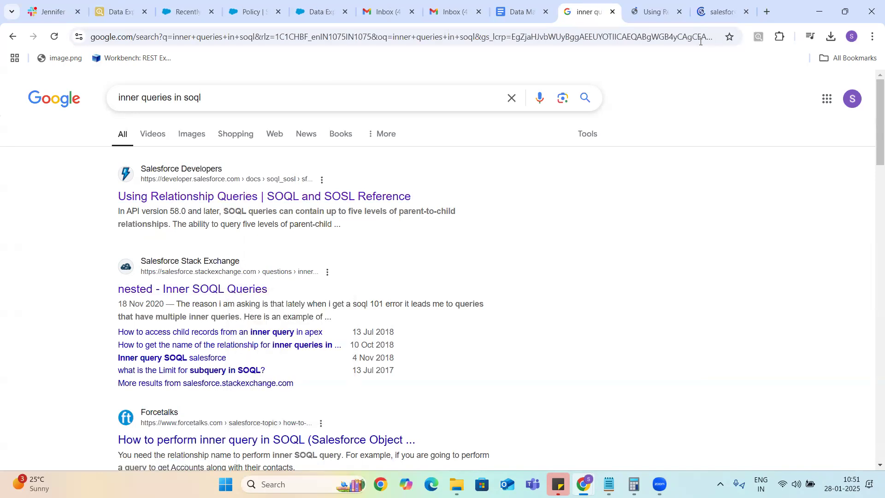
# Step: Read the parent-to-child subquery examples on Using Relationship Queries, then return to the Google results
pyautogui.click(650, 13)
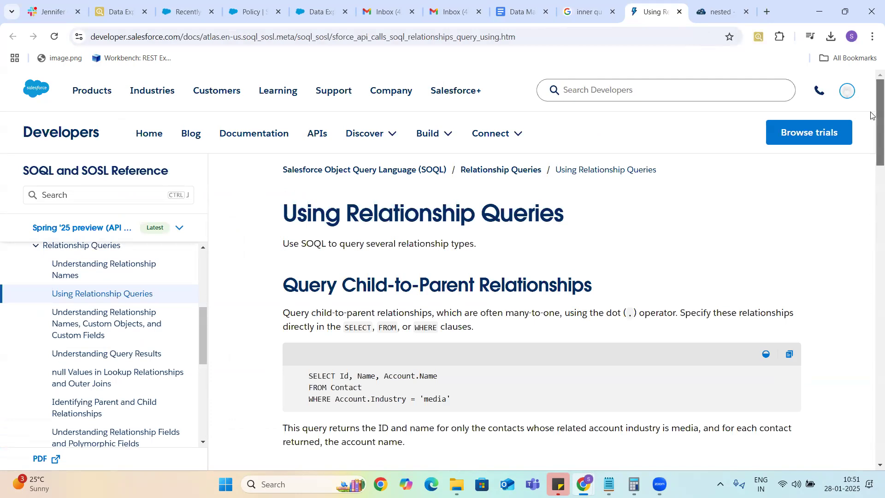
pyautogui.moveTo(871, 115); pyautogui.dragTo(870, 205)
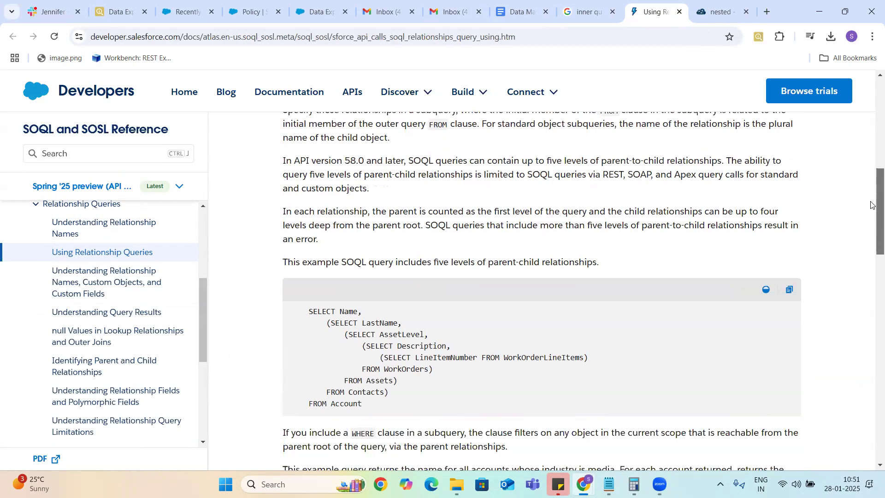
pyautogui.moveTo(871, 205); pyautogui.dragTo(871, 255)
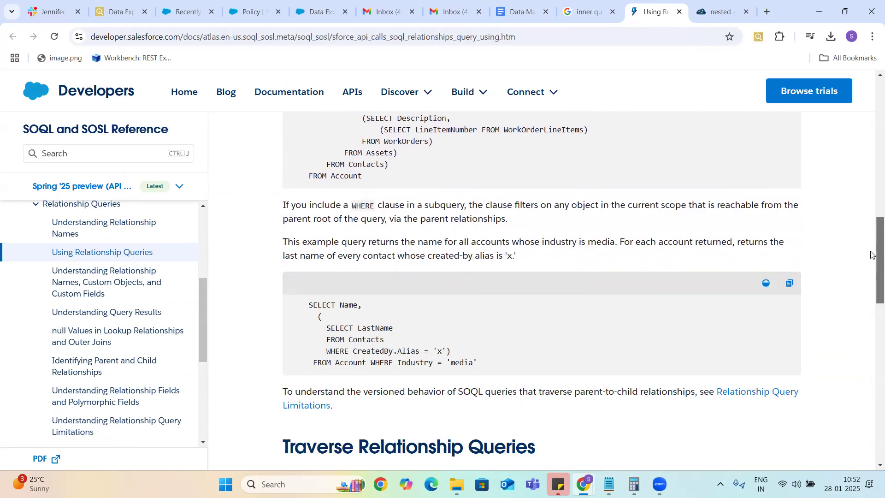
pyautogui.moveTo(871, 254); pyautogui.dragTo(871, 232)
pyautogui.scroll(5, 835, 176)
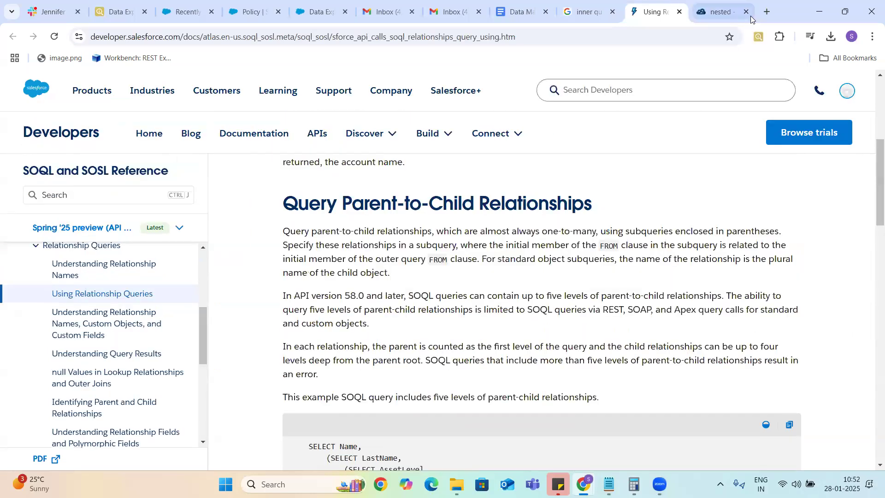
pyautogui.click(591, 12)
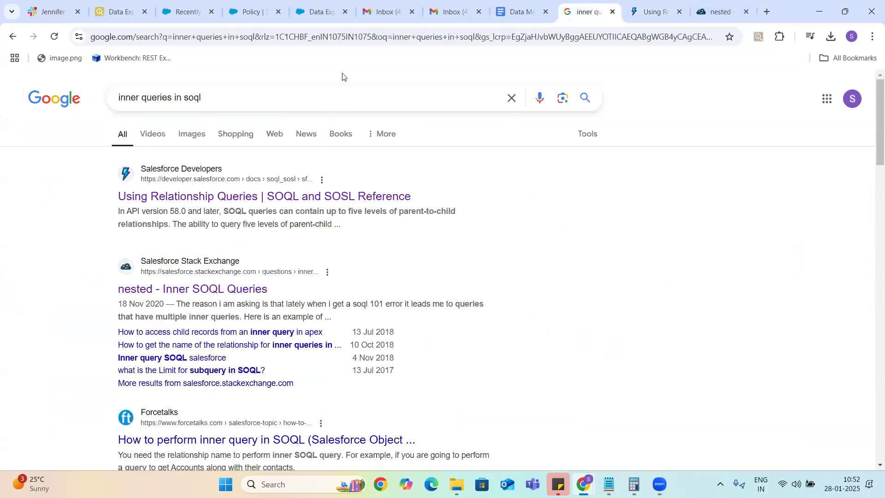
# Step: Search 'Can we execute inner queries in salesforce inspector' and open the Stack Exchange nested-query question
pyautogui.click(510, 98)
pyautogui.write('Can we execute inner')
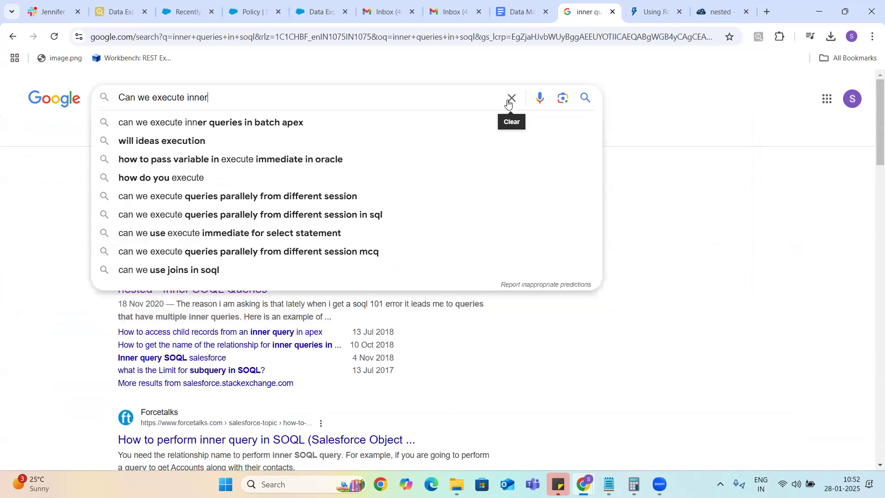
pyautogui.write(' qu')
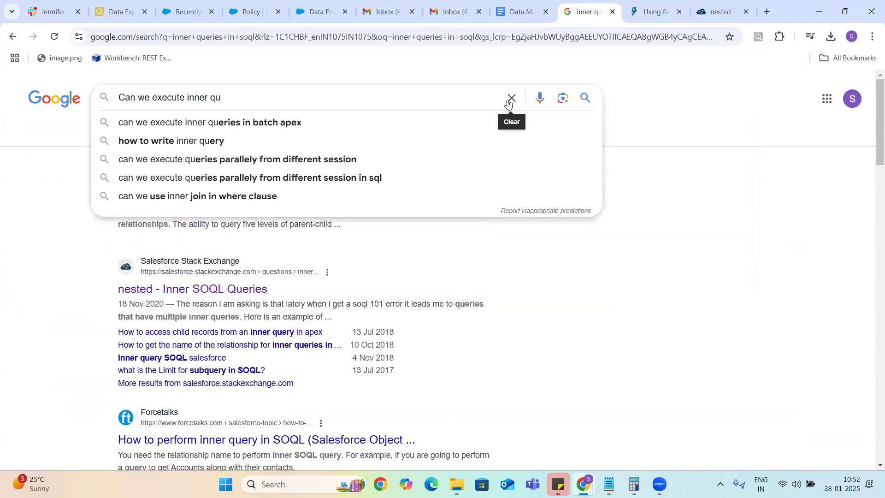
pyautogui.write('eries in')
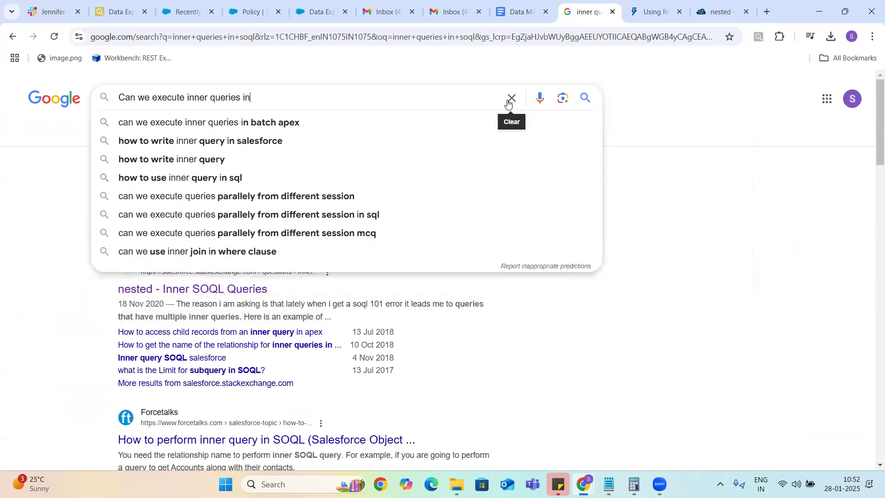
pyautogui.write(' salesforce inp')
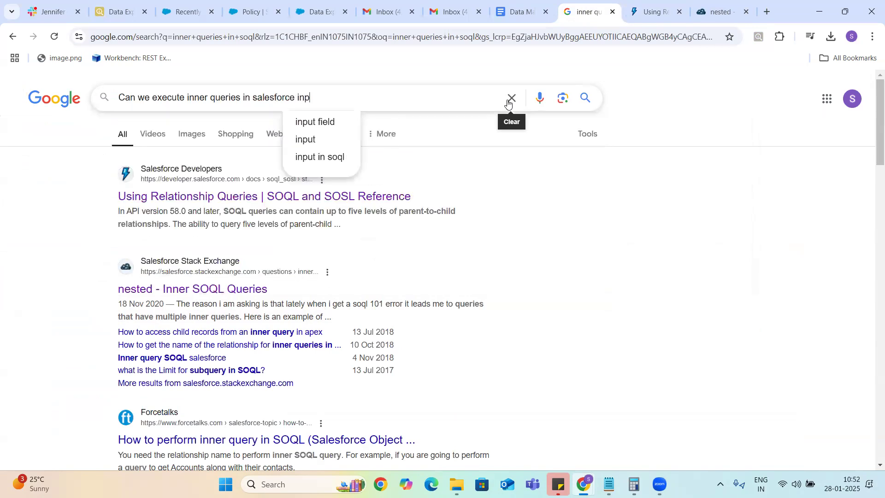
pyautogui.press('BackSpace')
pyautogui.write('spector')
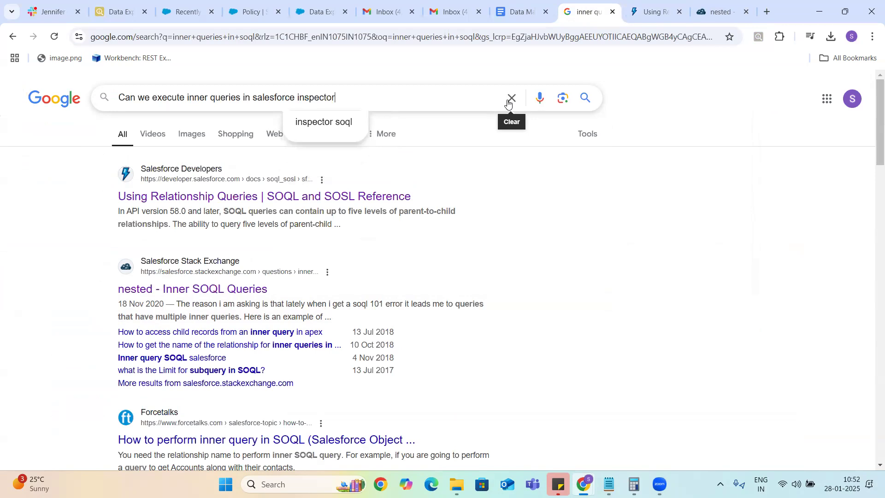
pyautogui.press('Return')
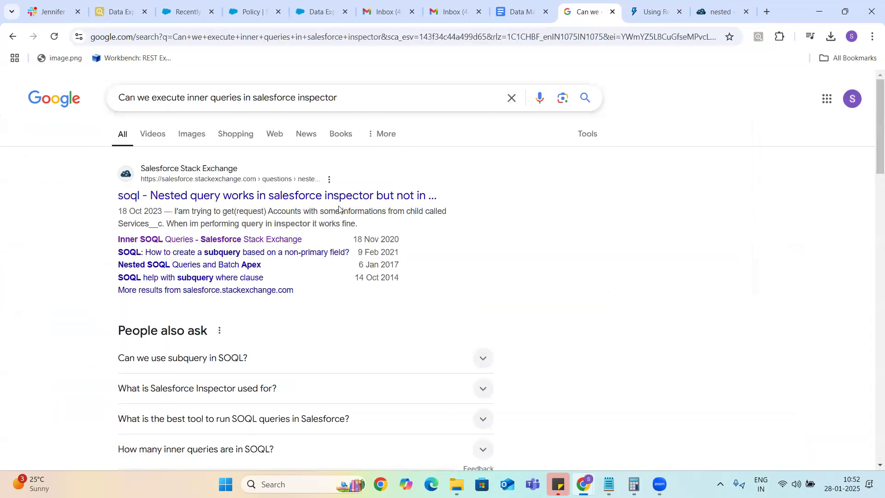
pyautogui.click(325, 196)
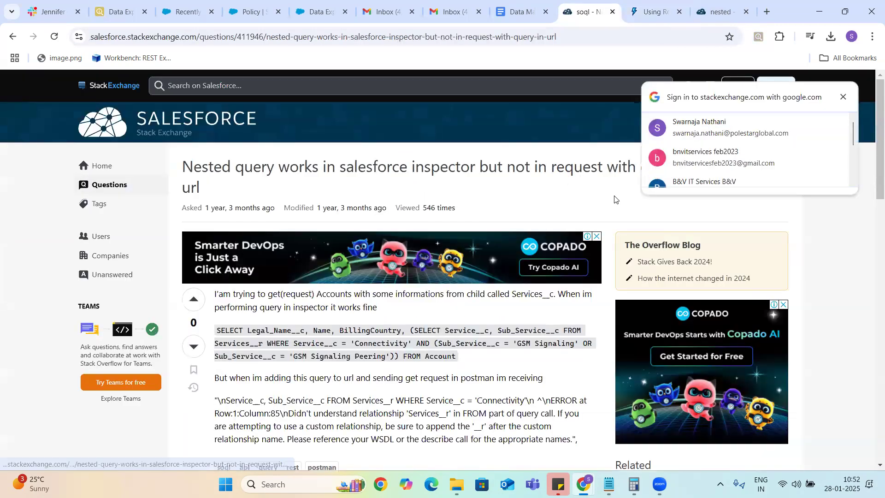
# Step: Dismiss the sign-in prompt and highlight Services__r in the question's sample query
pyautogui.click(843, 98)
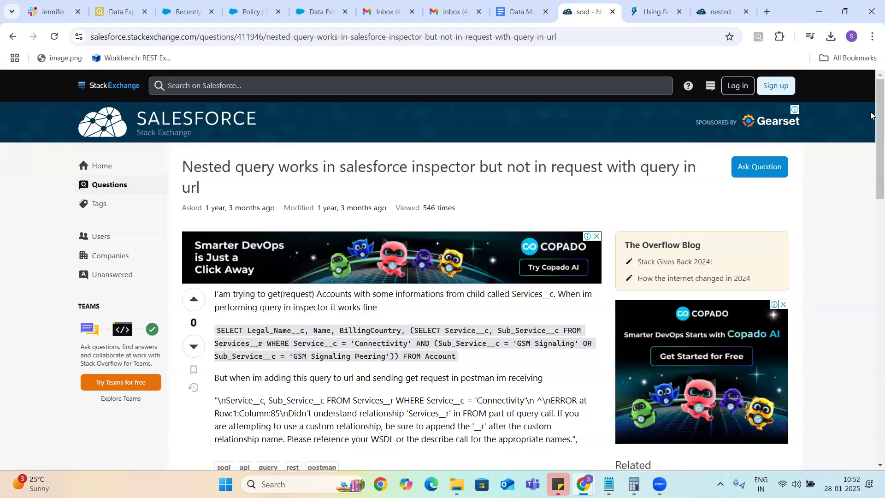
pyautogui.scroll(-2, 870, 115)
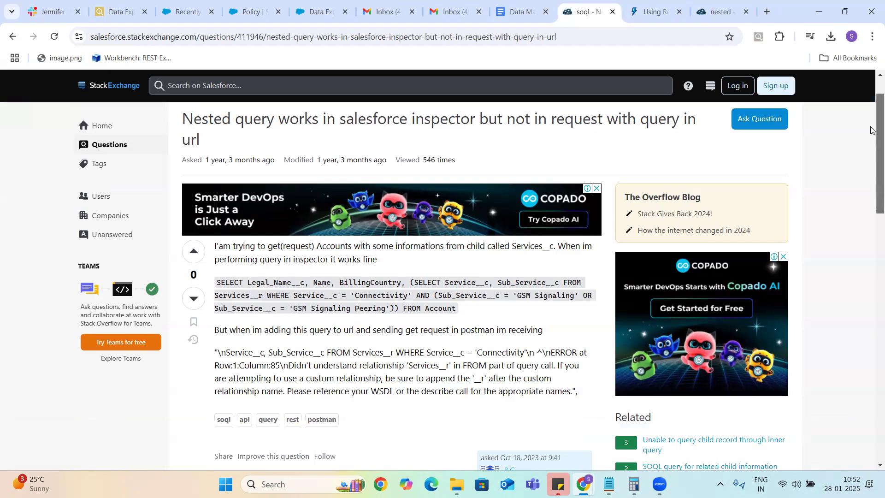
pyautogui.scroll(-1, 870, 140)
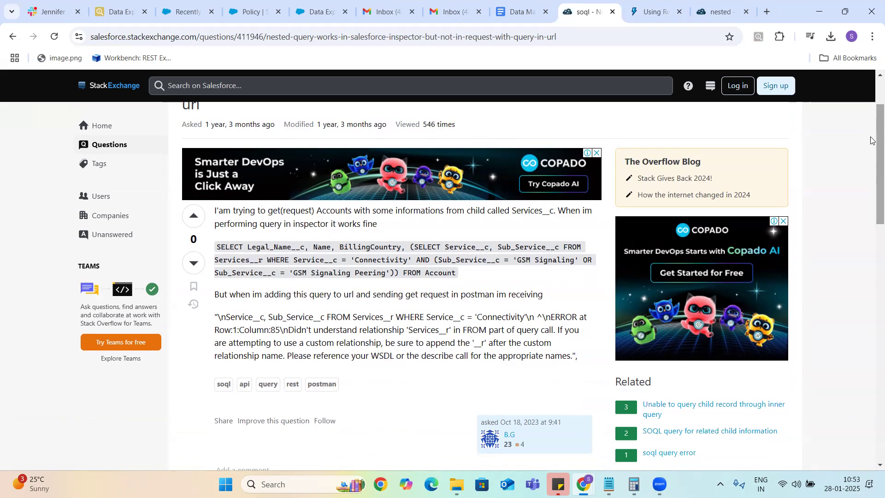
pyautogui.doubleClick(233, 258)
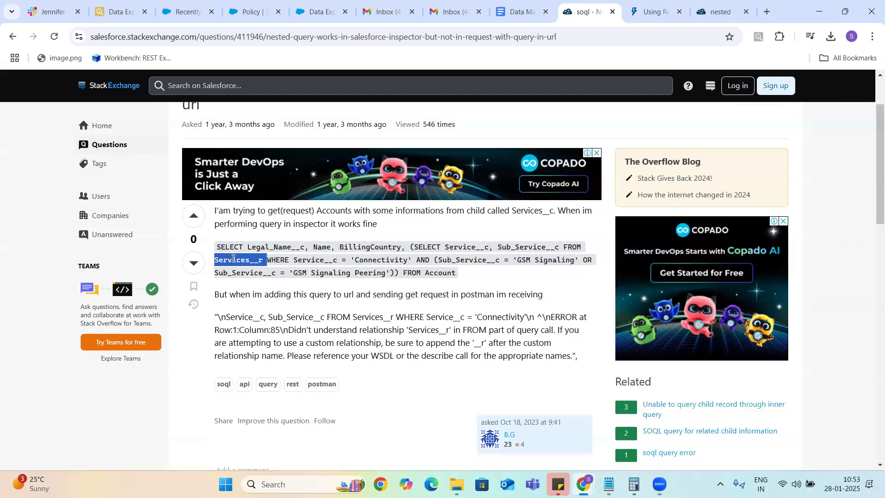
# Step: In the Inspector query, change the subquery relationship to Policy__r and run the export
pyautogui.click(121, 11)
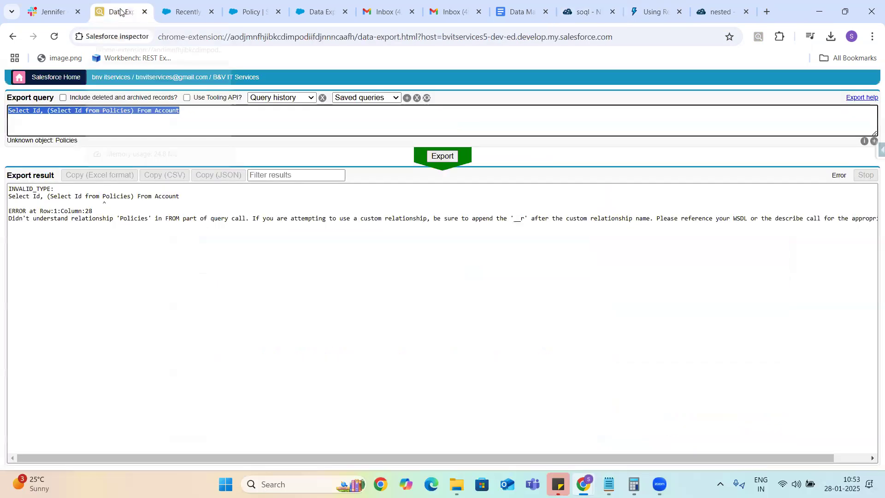
pyautogui.click(129, 110)
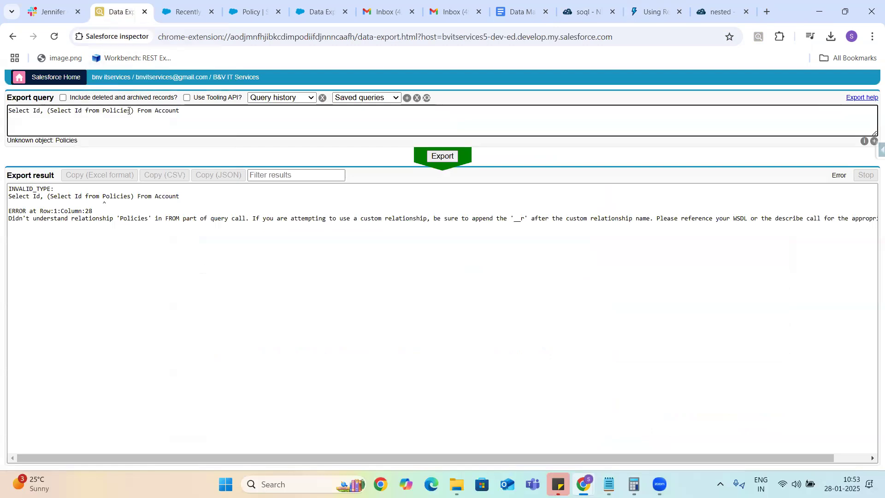
pyautogui.press('BackSpace')
pyautogui.press('BackSpace')
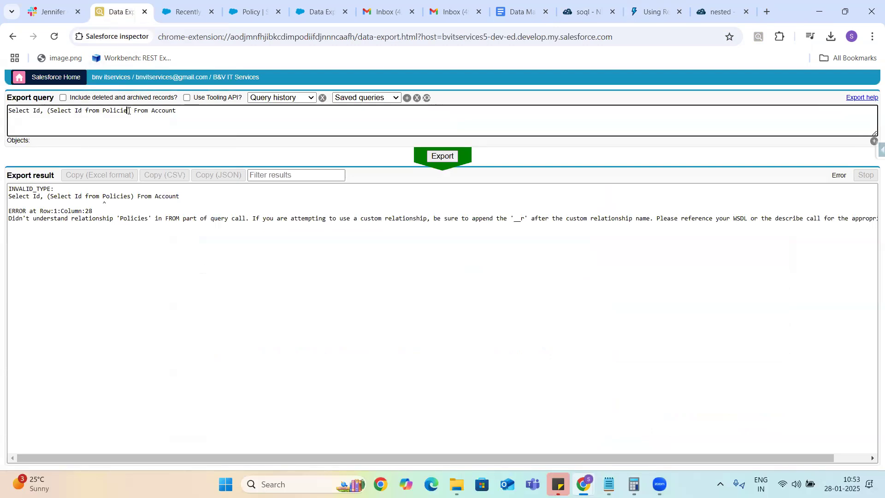
pyautogui.press('BackSpace')
pyautogui.write('y')
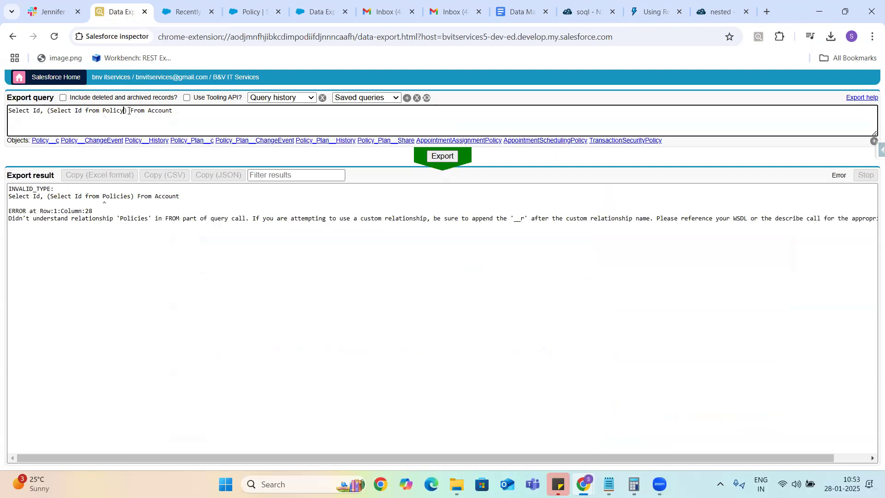
pyautogui.write('__')
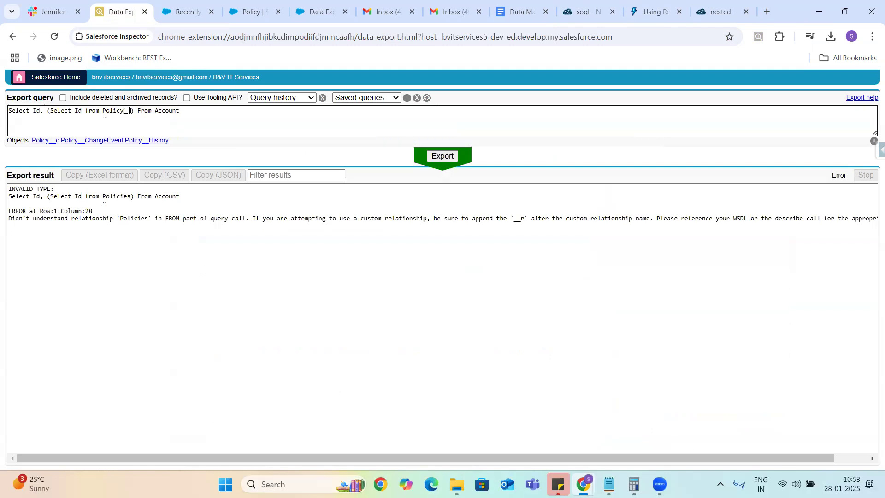
pyautogui.write('r')
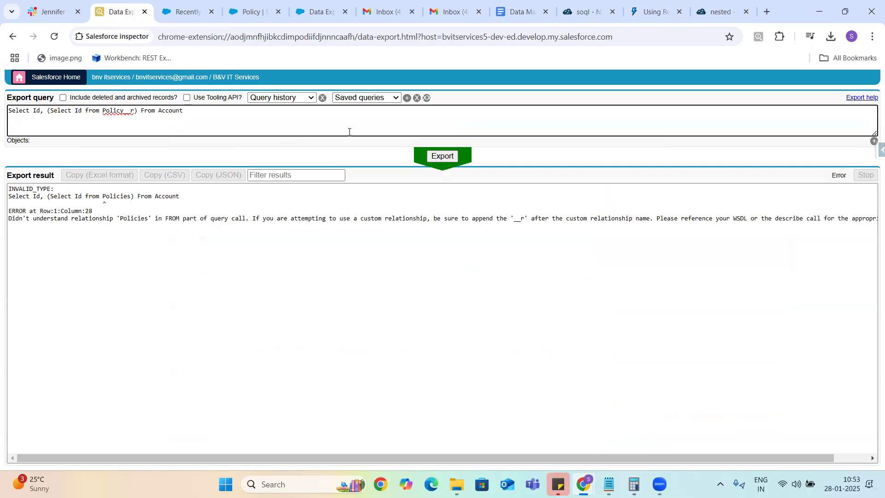
pyautogui.click(445, 158)
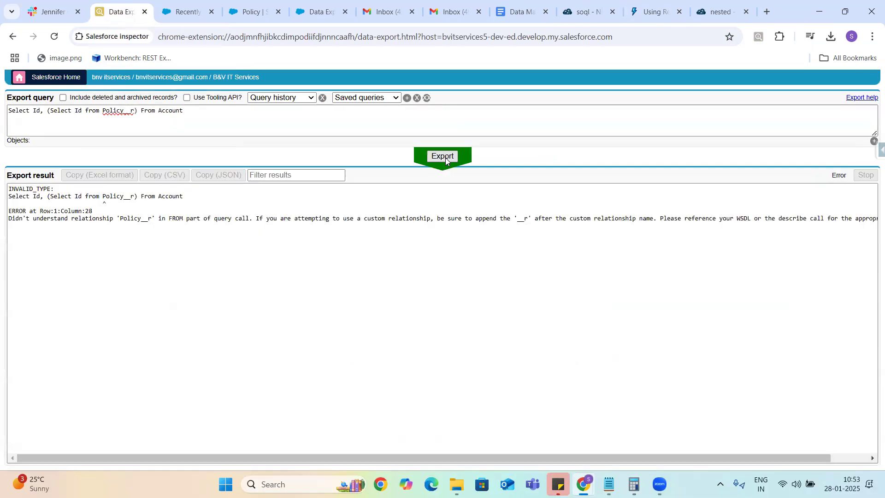
# Step: Correct the subquery relationship to Policies__r and run the export again
pyautogui.click(133, 111)
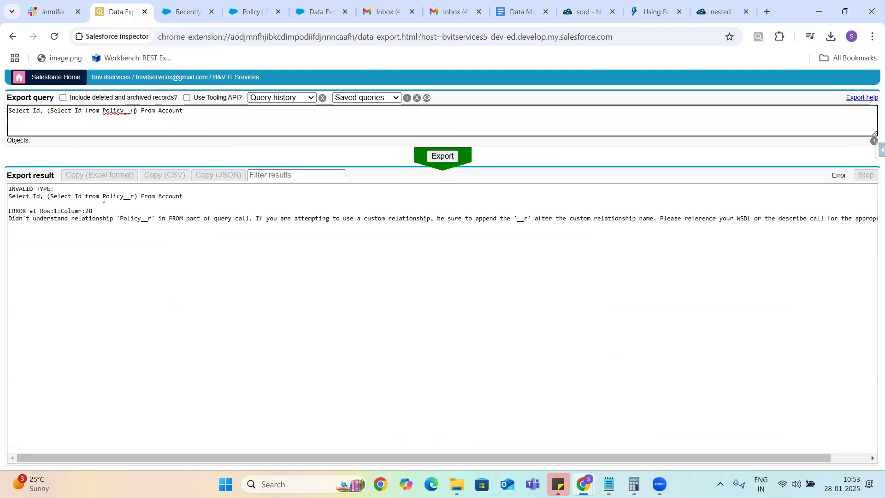
pyautogui.press('BackSpace')
pyautogui.press('BackSpace')
pyautogui.press('BackSpace')
pyautogui.press('BackSpace')
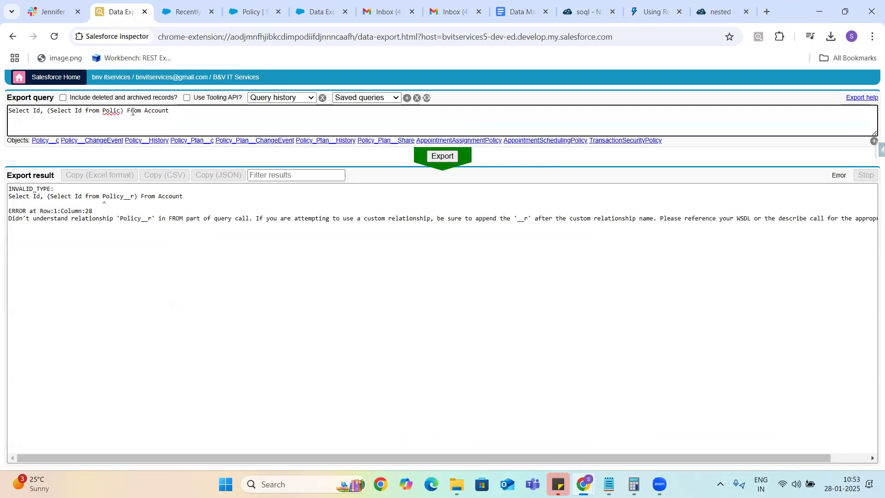
pyautogui.write('ies')
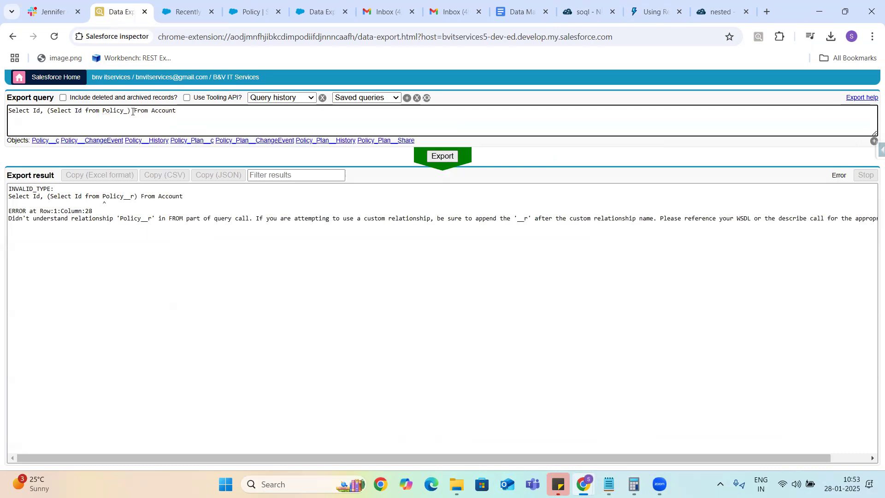
pyautogui.write('__r')
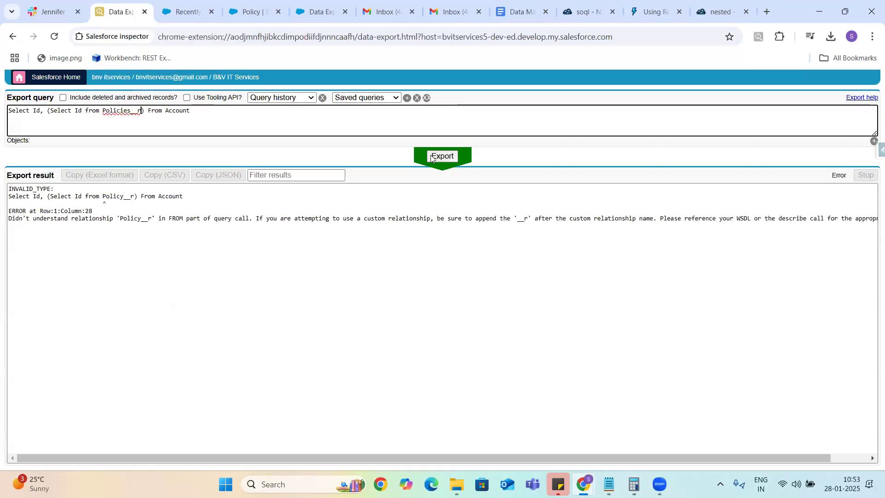
pyautogui.click(441, 156)
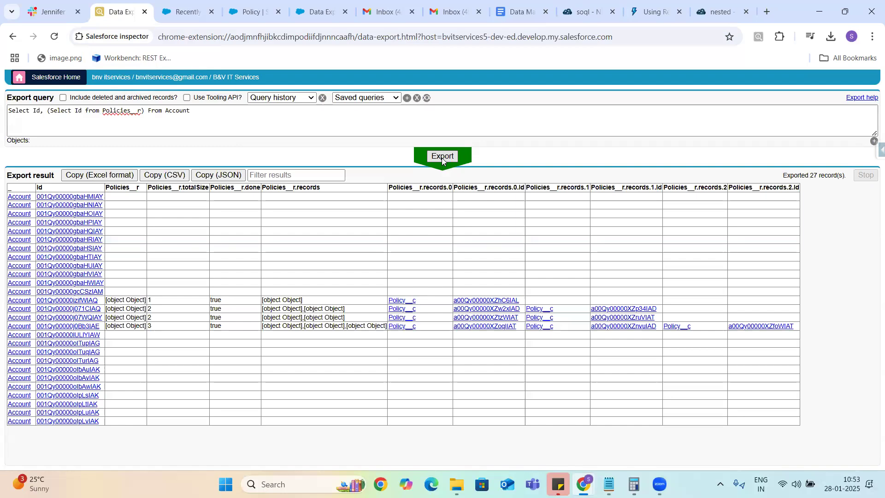
# Step: Select the Policies__r name and its __r suffix in the query, then view the query history
pyautogui.doubleClick(119, 111)
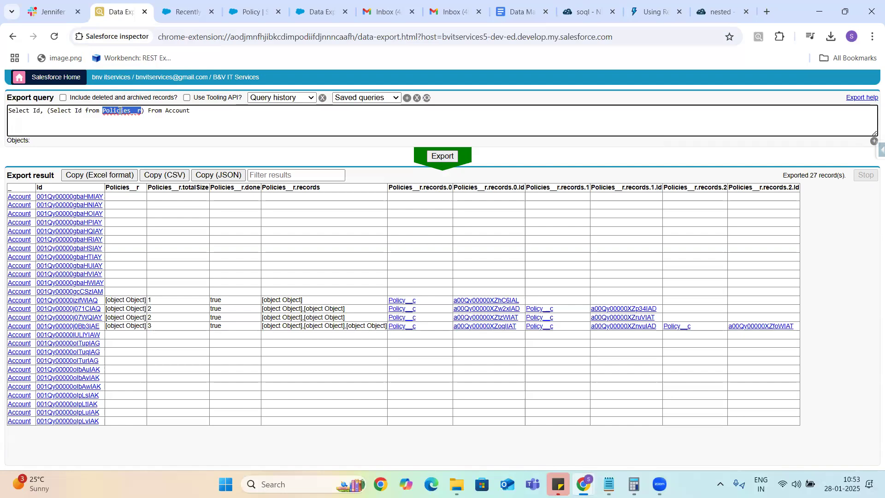
pyautogui.click(141, 107)
pyautogui.moveTo(131, 110); pyautogui.dragTo(142, 111)
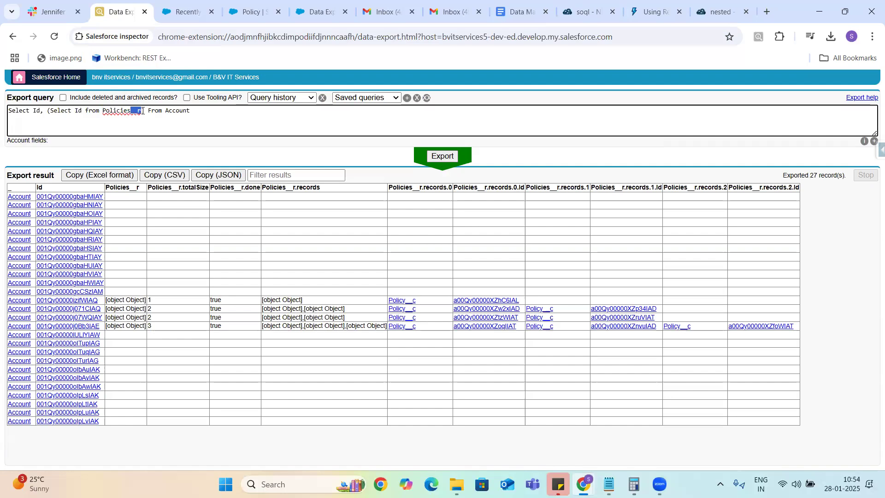
pyautogui.click(305, 98)
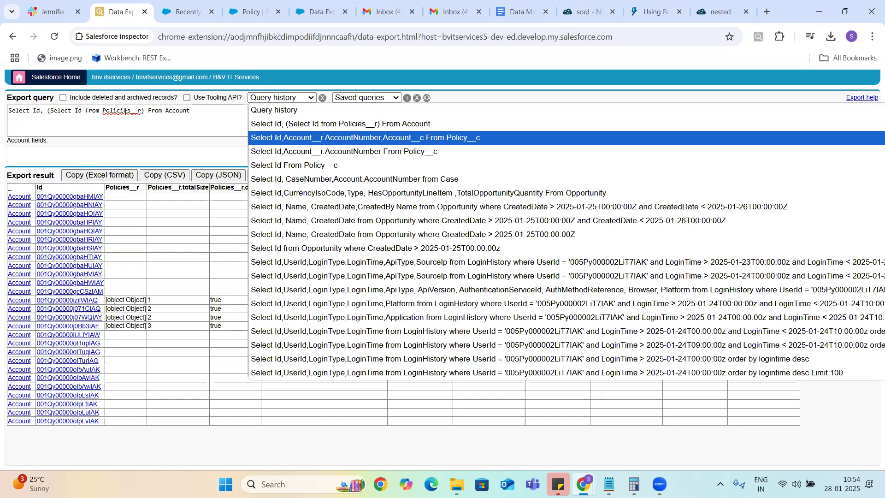
pyautogui.click(246, 12)
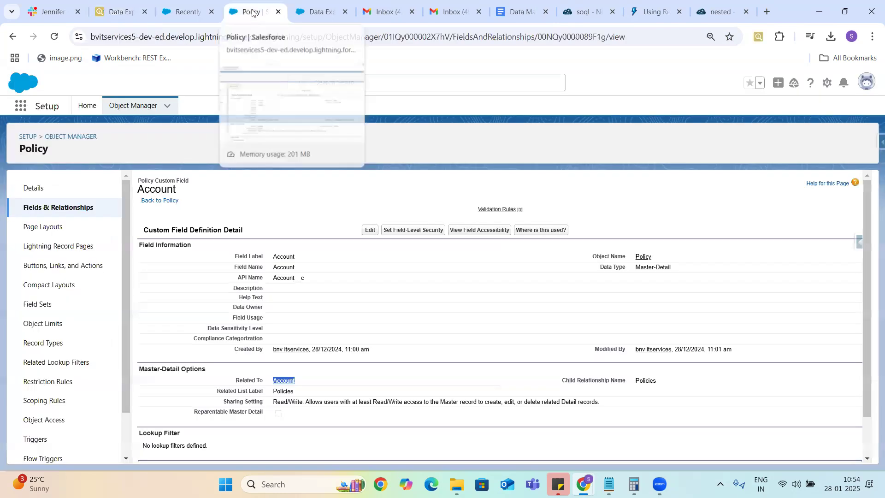
pyautogui.doubleClick(644, 380)
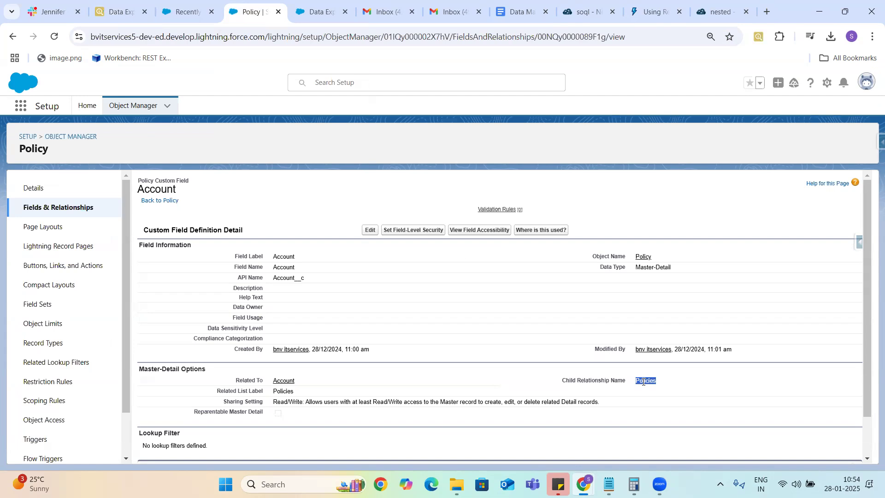
pyautogui.click(115, 12)
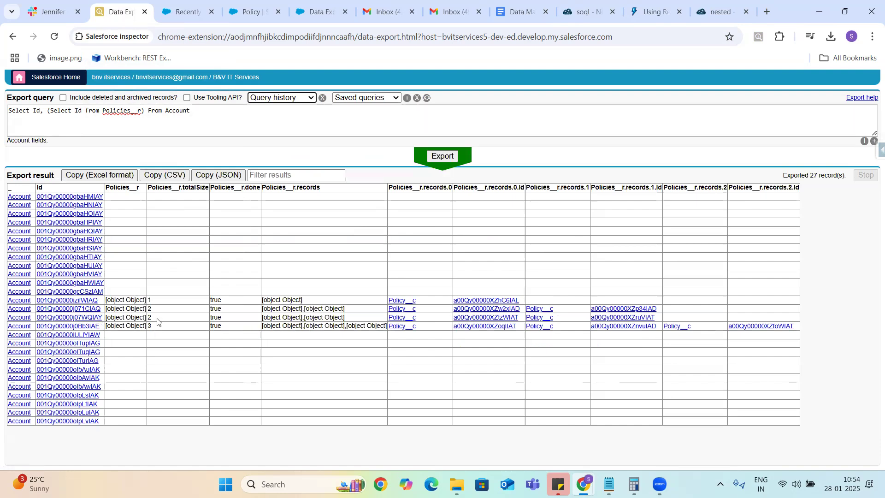
pyautogui.click(210, 109)
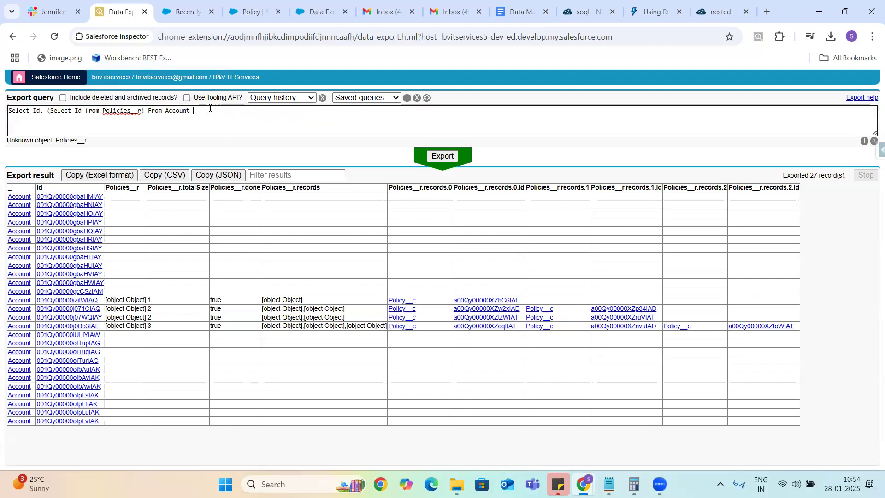
pyautogui.write('group by Id')
pyautogui.click(441, 156)
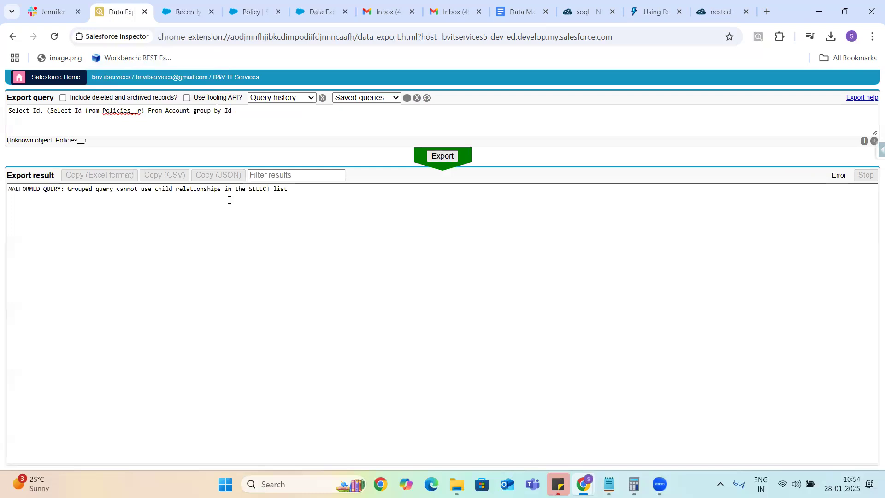
pyautogui.click(238, 114)
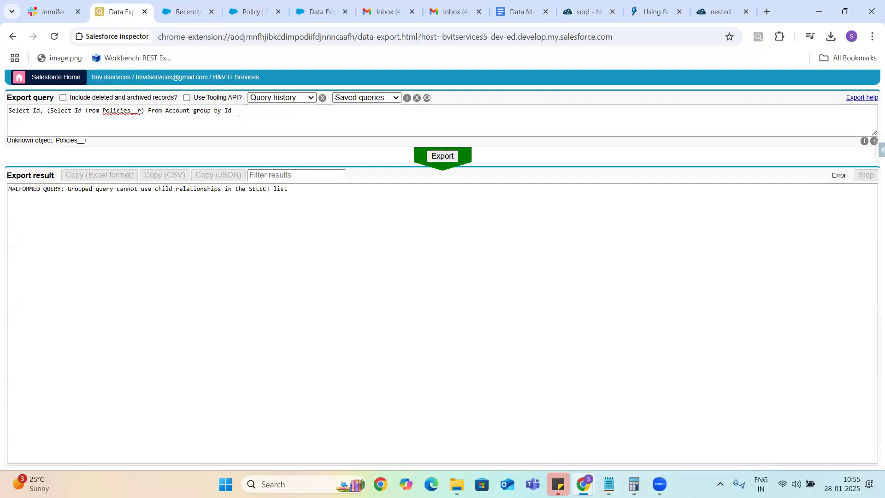
pyautogui.click(246, 112)
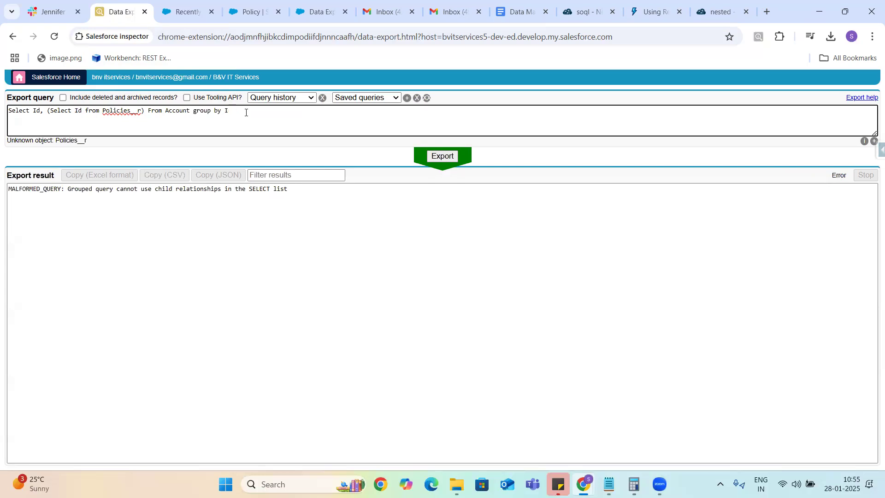
pyautogui.press('BackSpace')
pyautogui.press('BackSpace')
pyautogui.press('BackSpace')
pyautogui.press('BackSpace')
pyautogui.press('BackSpace')
pyautogui.press('BackSpace')
pyautogui.press('BackSpace')
pyautogui.press('BackSpace')
pyautogui.click(441, 156)
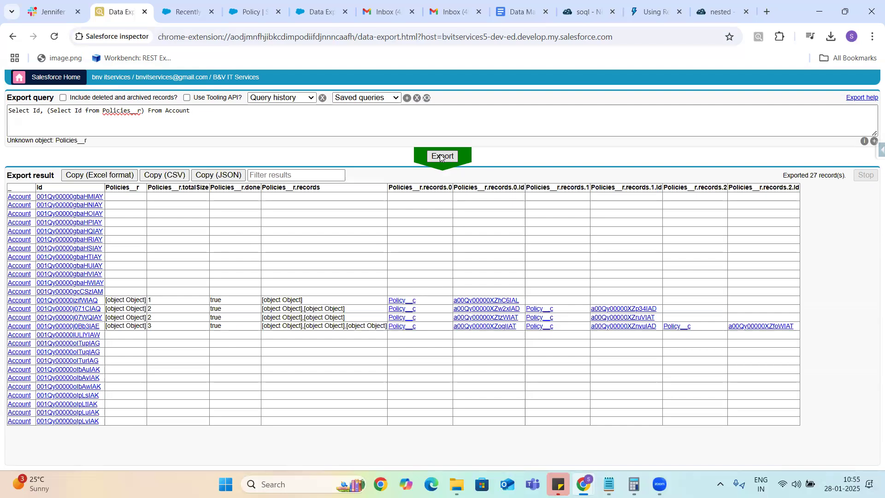
pyautogui.click(124, 110)
pyautogui.doubleClick(124, 111)
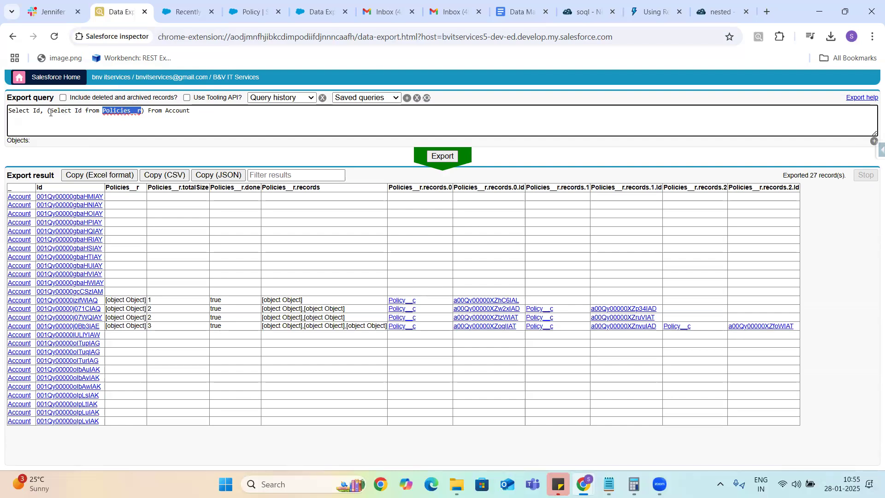
pyautogui.moveTo(48, 111); pyautogui.dragTo(146, 109)
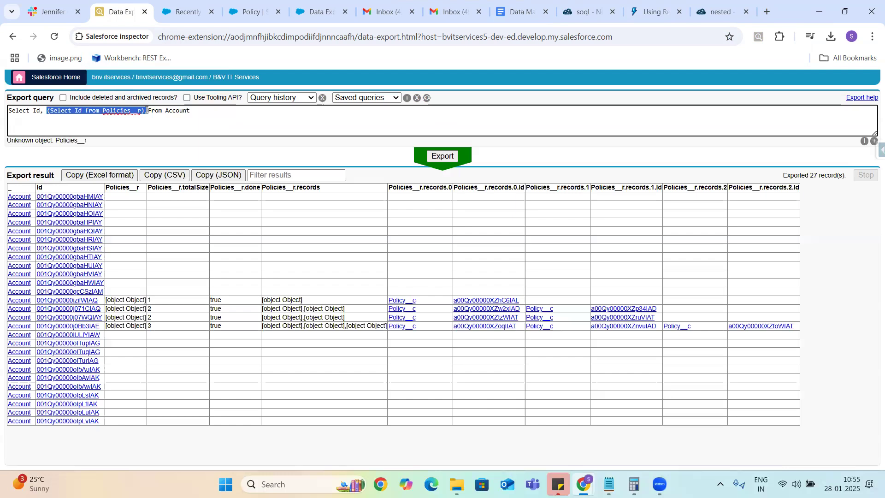
pyautogui.click(145, 112)
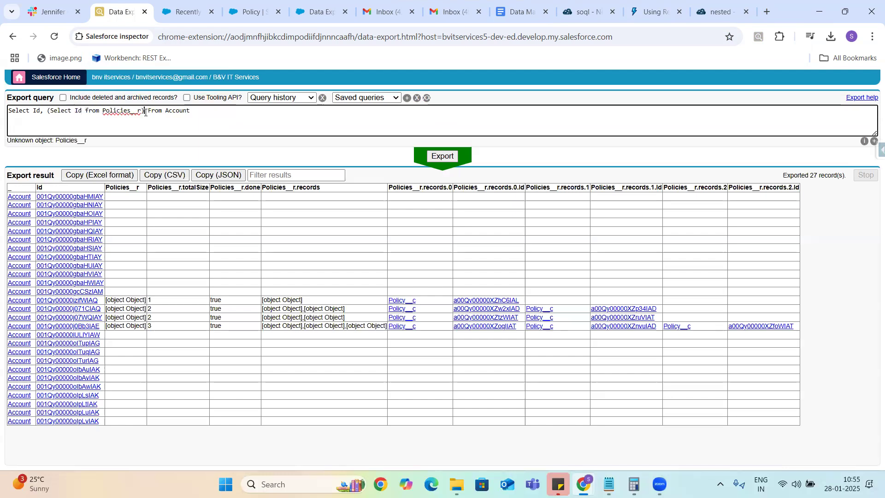
pyautogui.doubleClick(110, 111)
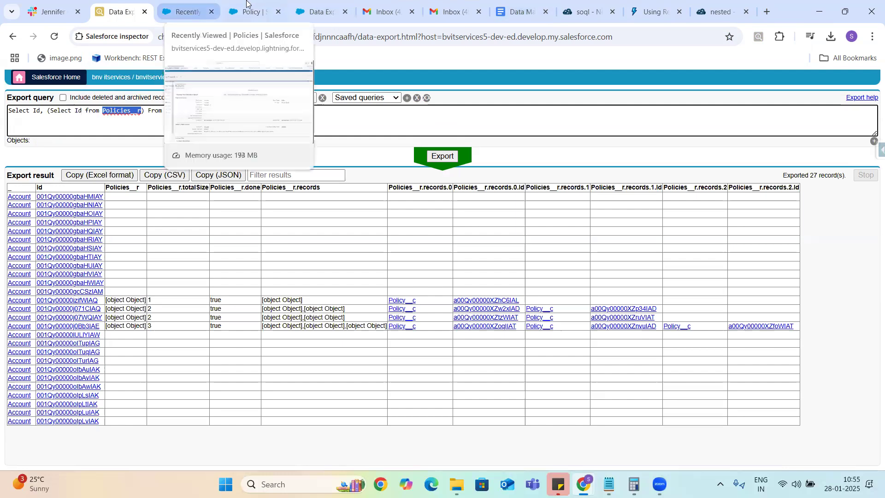
pyautogui.click(246, 14)
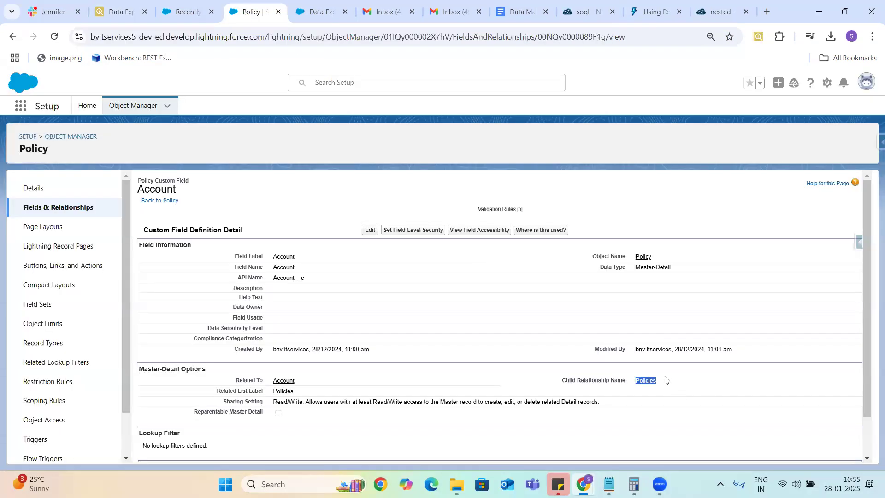
pyautogui.click(643, 383)
pyautogui.doubleClick(643, 382)
pyautogui.click(662, 384)
pyautogui.doubleClick(645, 383)
pyautogui.click(119, 13)
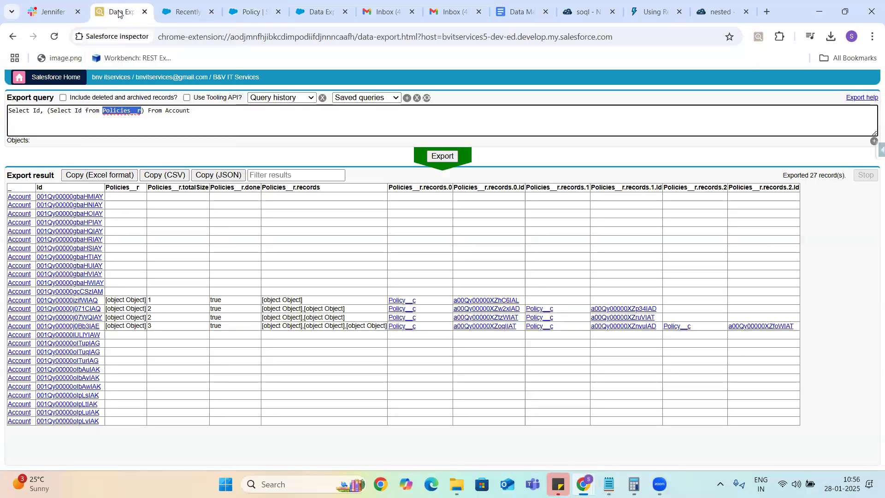
# Step: Review the history of past SOQL queries, then switch to the Data Management notes document
pyautogui.click(201, 111)
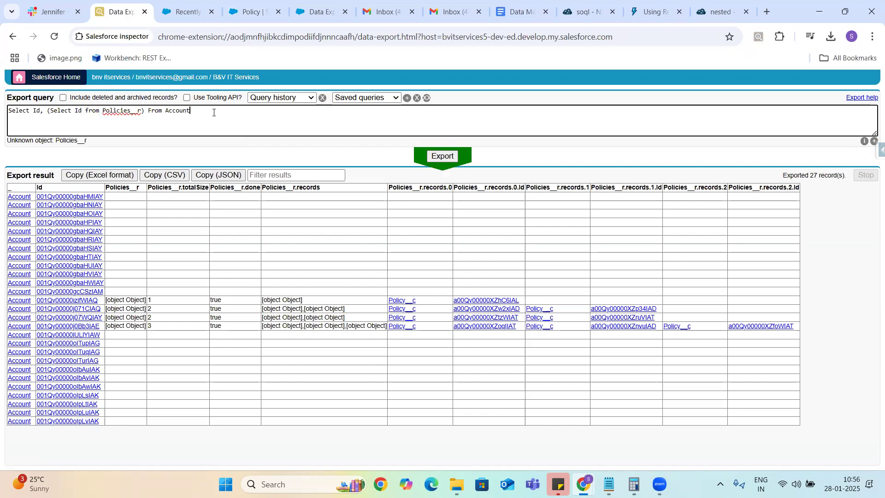
pyautogui.click(299, 98)
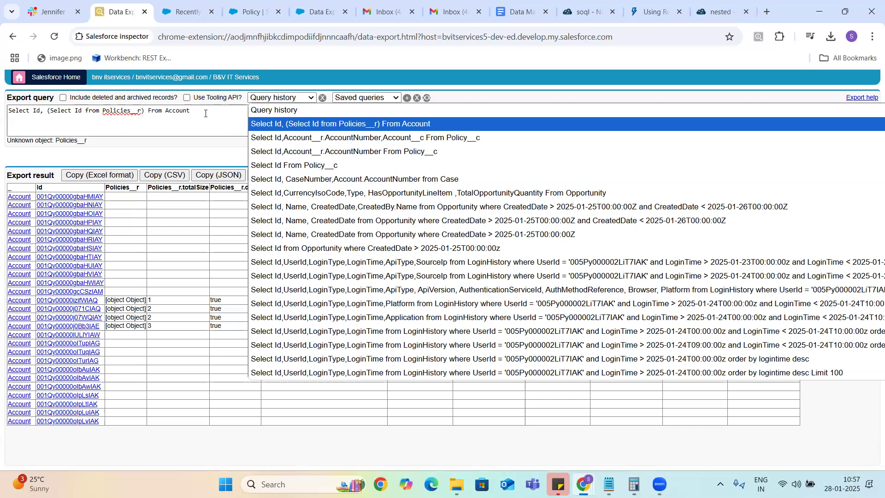
pyautogui.click(522, 11)
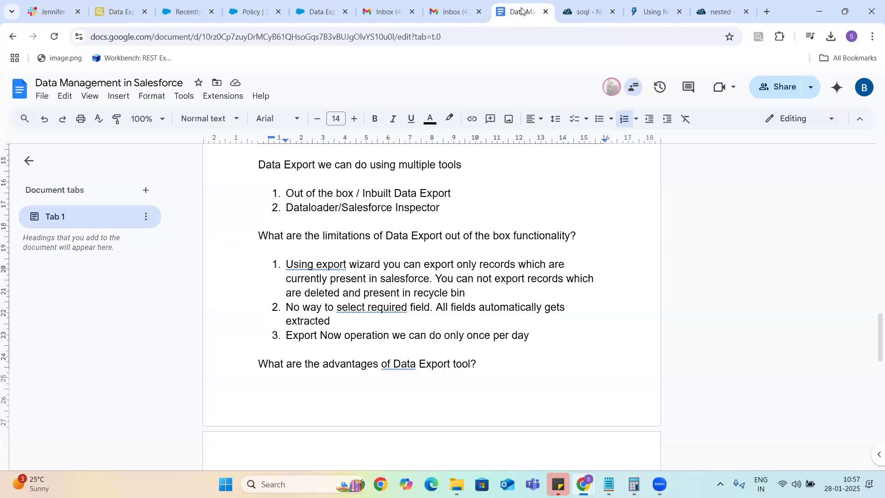
# Step: Add an empty line below the advantages list, then go to the Using Relationship Queries page
pyautogui.click(488, 362)
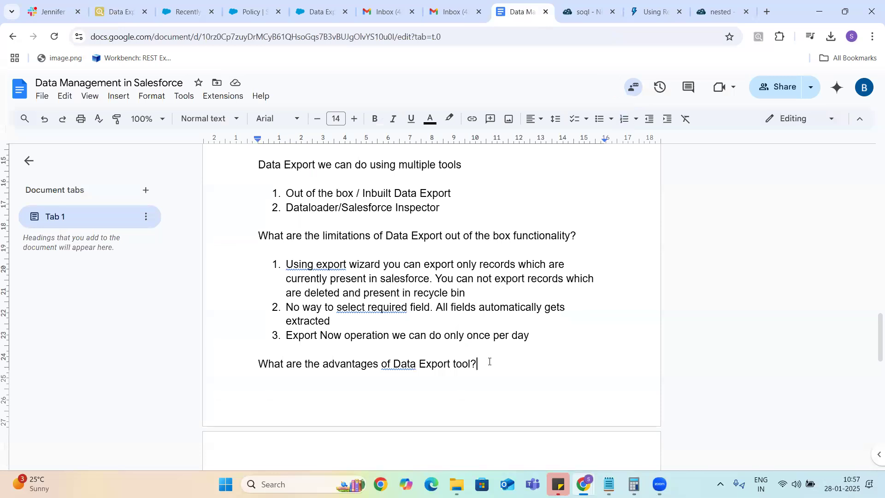
pyautogui.scroll(-2, 490, 362)
pyautogui.scroll(-1, 489, 361)
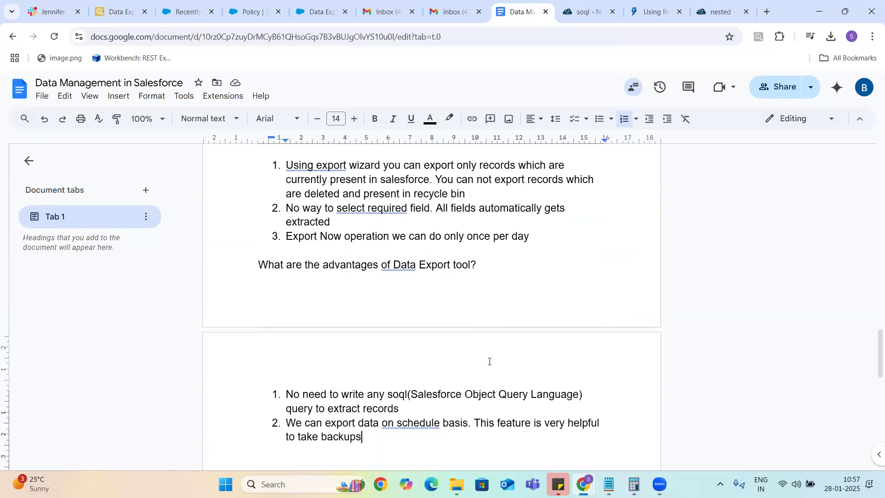
pyautogui.press('Return')
pyautogui.press('Return')
pyautogui.press('Return')
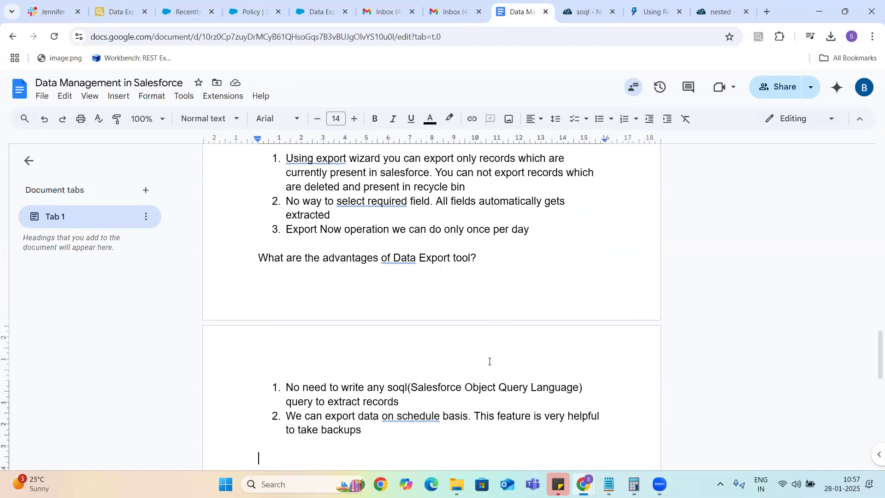
pyautogui.write('As part of the soql query')
pyautogui.press('BackSpace')
pyautogui.press('BackSpace')
pyautogui.press('BackSpace')
pyautogui.press('BackSpace')
pyautogui.press('BackSpace')
pyautogui.press('BackSpace')
pyautogui.press('BackSpace')
pyautogui.press('BackSpace')
pyautogui.press('BackSpace')
pyautogui.press('BackSpace')
pyautogui.press('BackSpace')
pyautogui.press('BackSpace')
pyautogui.press('BackSpace')
pyautogui.press('BackSpace')
pyautogui.press('BackSpace')
pyautogui.press('BackSpace')
pyautogui.press('BackSpace')
pyautogui.press('BackSpace')
pyautogui.press('BackSpace')
pyautogui.press('BackSpace')
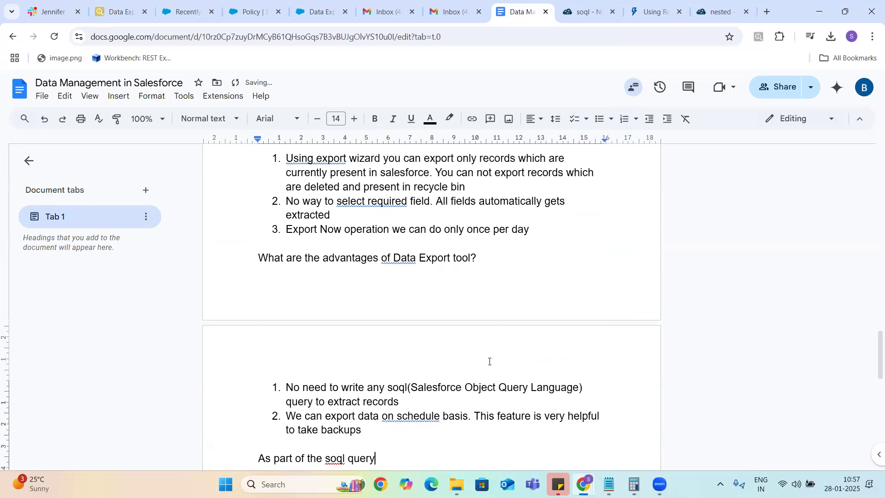
pyautogui.press('BackSpace')
pyautogui.press('BackSpace')
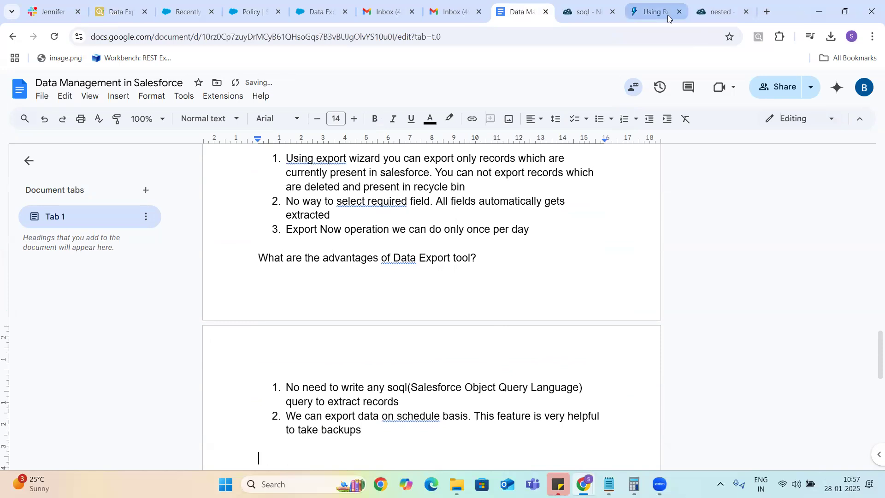
pyautogui.click(639, 11)
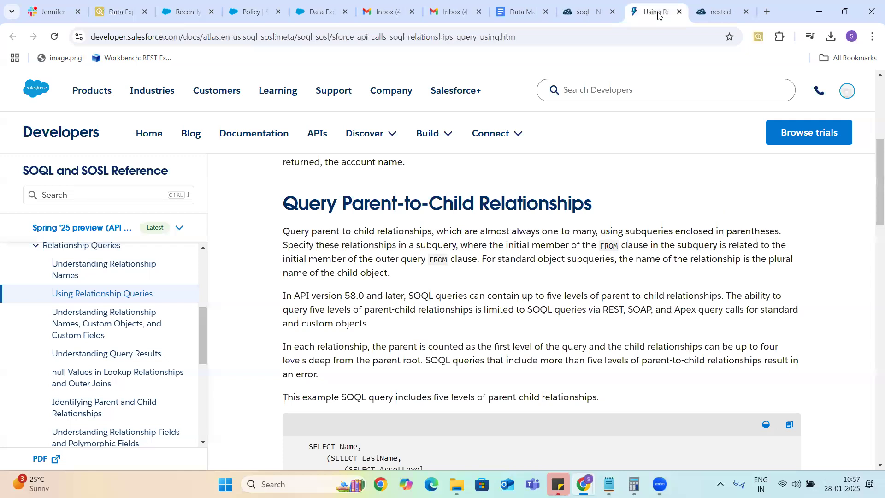
# Step: Copy the Using Relationship Queries page URL and select its parent-to-child example query
pyautogui.click(531, 40)
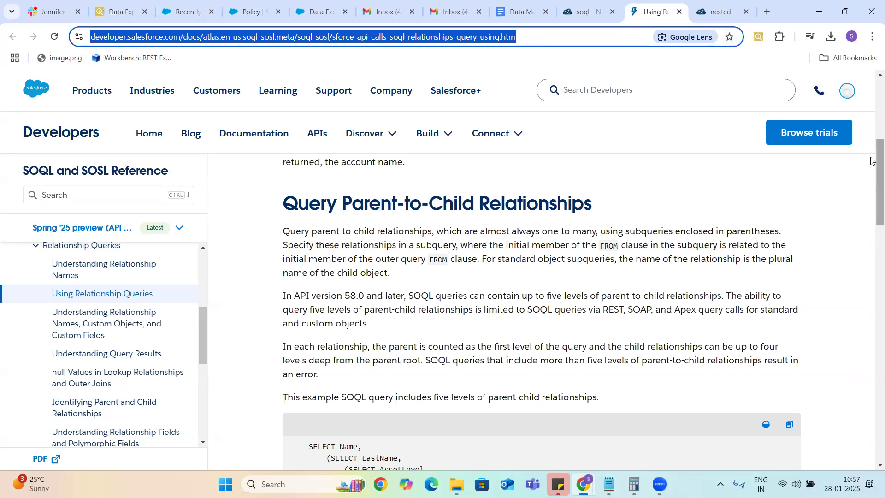
pyautogui.moveTo(872, 210); pyautogui.dragTo(872, 325)
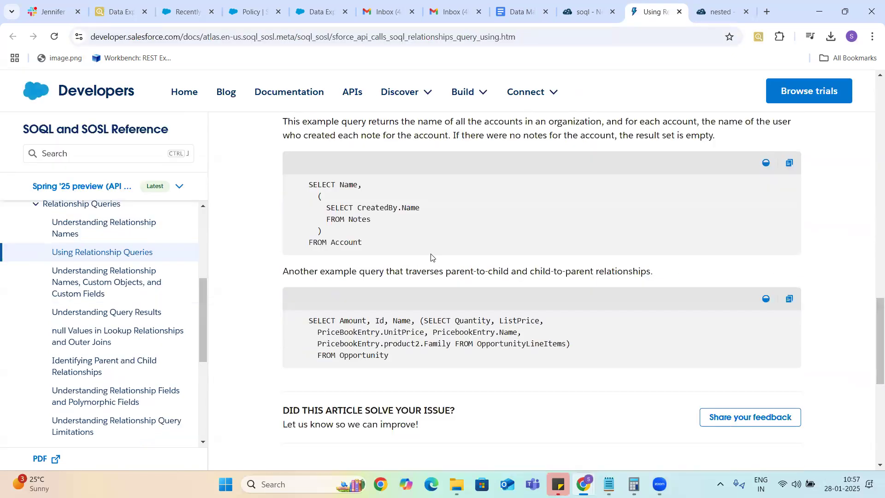
pyautogui.moveTo(307, 183); pyautogui.dragTo(322, 198)
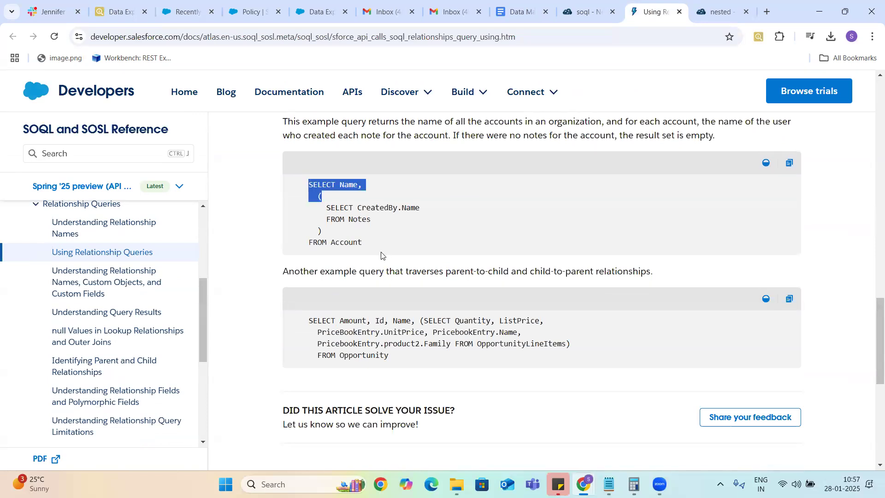
pyautogui.moveTo(381, 253); pyautogui.dragTo(381, 253)
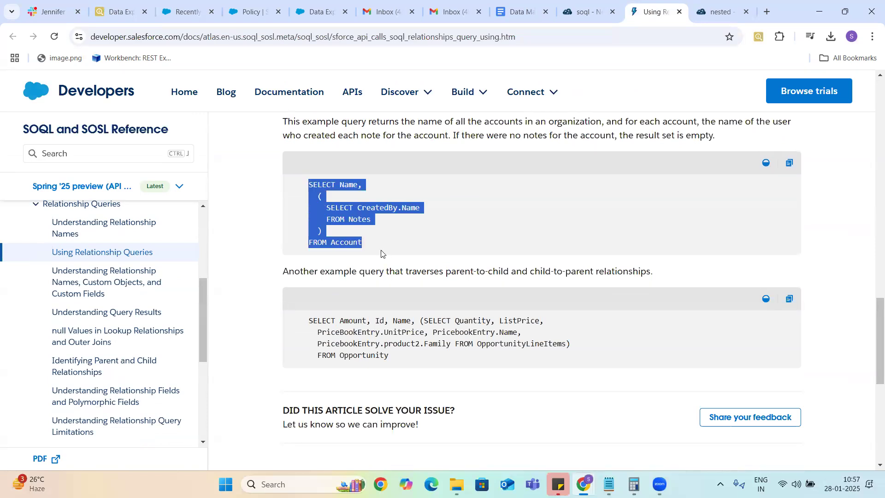
pyautogui.moveTo(873, 326); pyautogui.dragTo(872, 147)
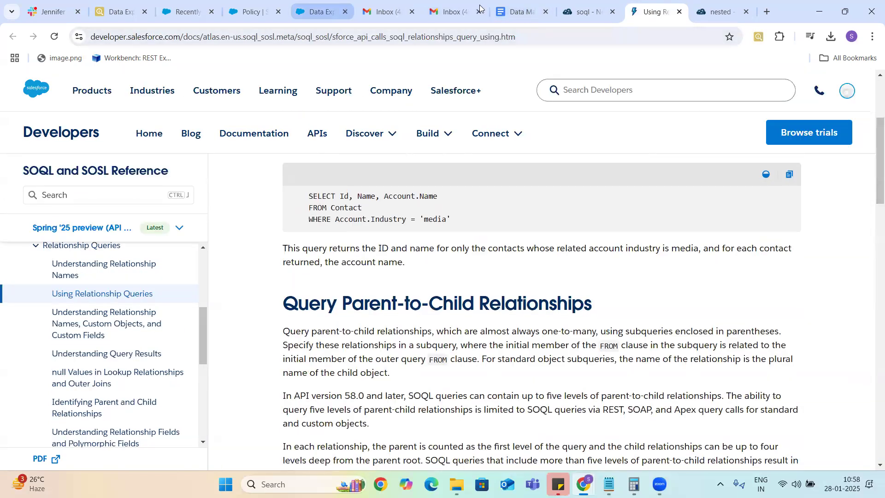
# Step: Add the heading 'Example of SOQL Queries:' to the notes with the relationship-queries link pasted beneath
pyautogui.click(520, 13)
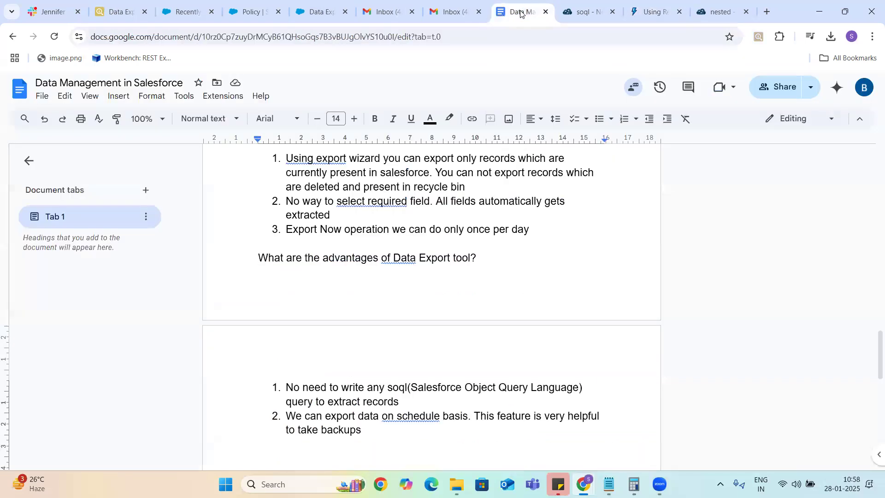
pyautogui.write('Example ')
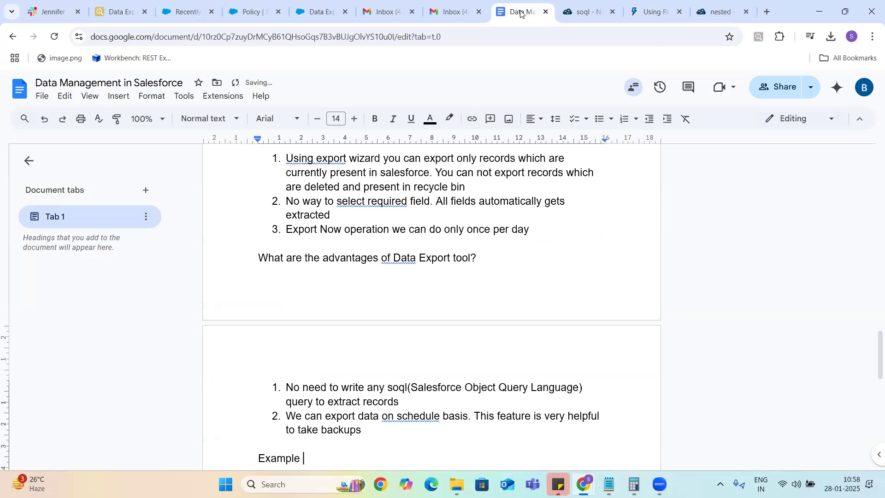
pyautogui.write('of SOQL Queries:')
pyautogui.press('Return')
pyautogui.press('Return')
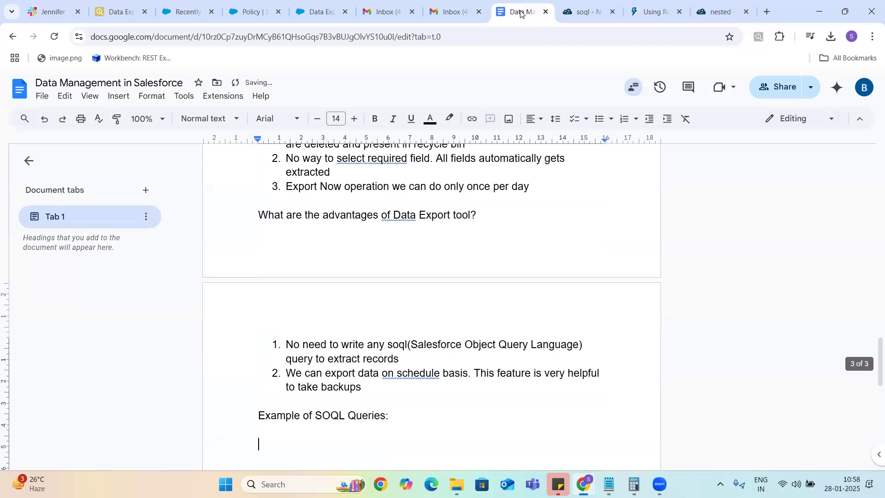
pyautogui.write('https://developer.salesforce.com/docs/atlas.en-us.soql_sosl.meta/soql_sosl/sforce_api_calls_soql_relationships_query_using.htm')
pyautogui.press('Return')
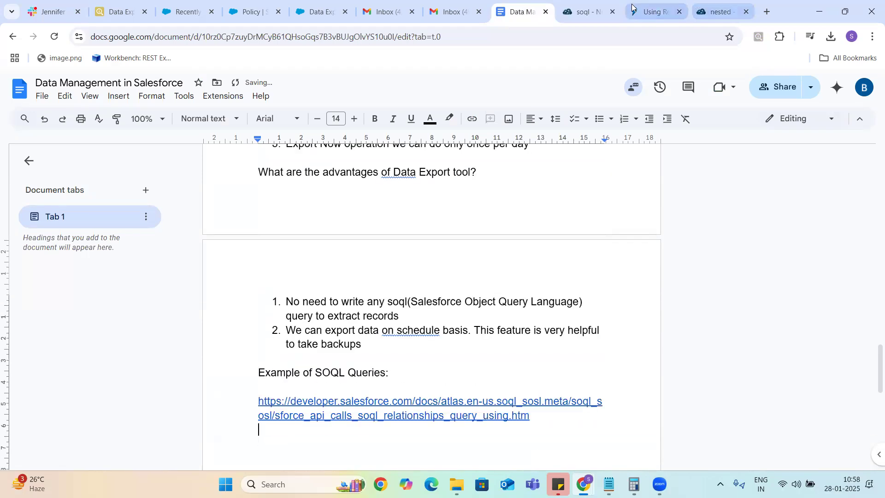
pyautogui.click(648, 12)
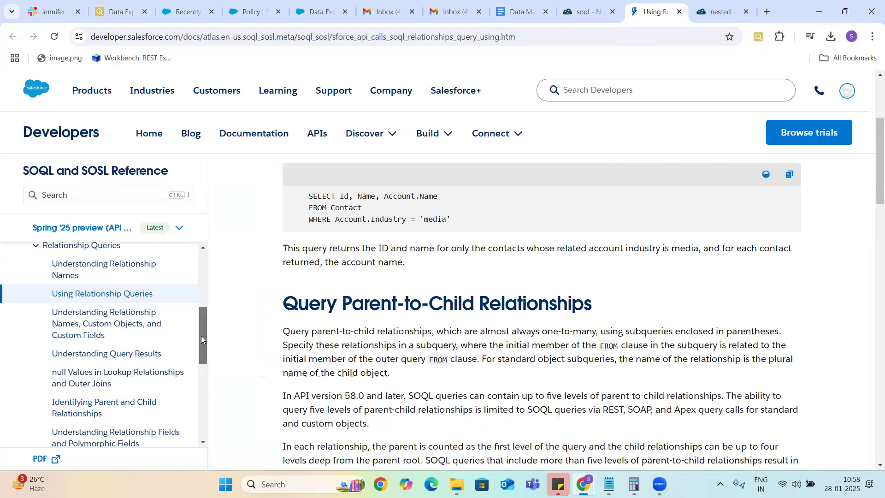
# Step: Locate the SELECT FIELDS(ALL) FROM Account LIMIT 200 example on the SELECT reference page and copy its URL
pyautogui.moveTo(201, 336); pyautogui.dragTo(202, 311)
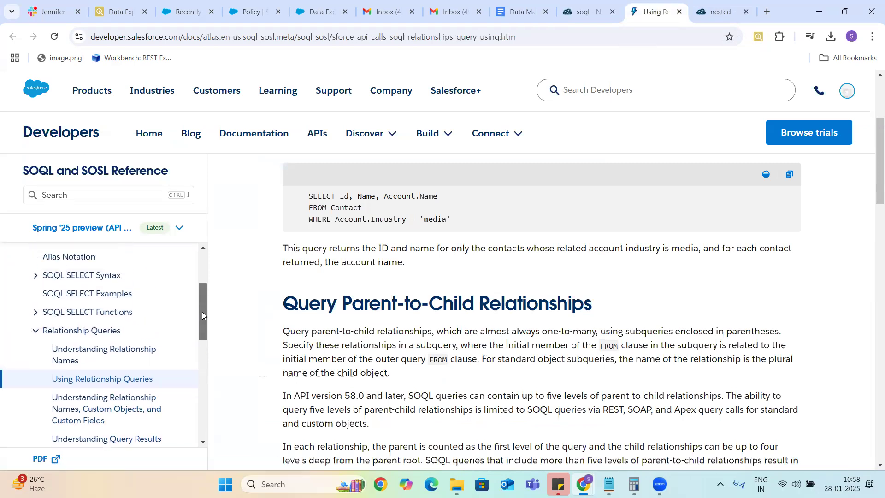
pyautogui.click(35, 276)
pyautogui.click(73, 298)
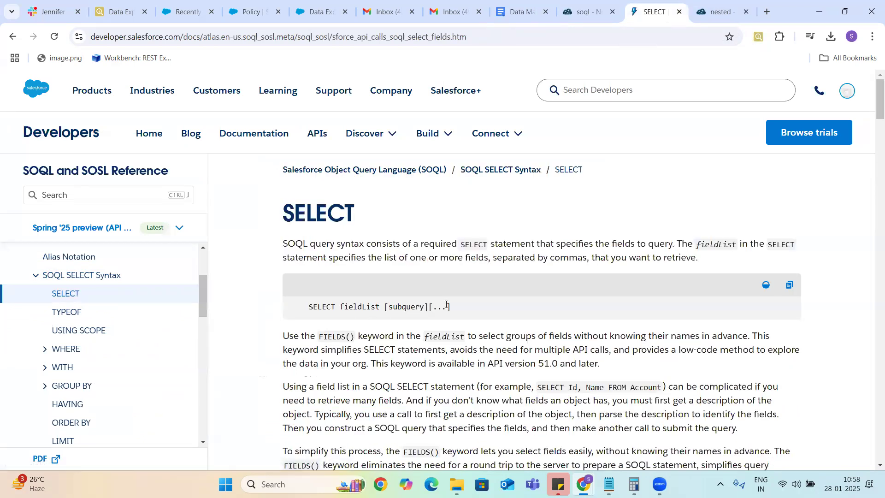
pyautogui.moveTo(871, 95); pyautogui.dragTo(872, 147)
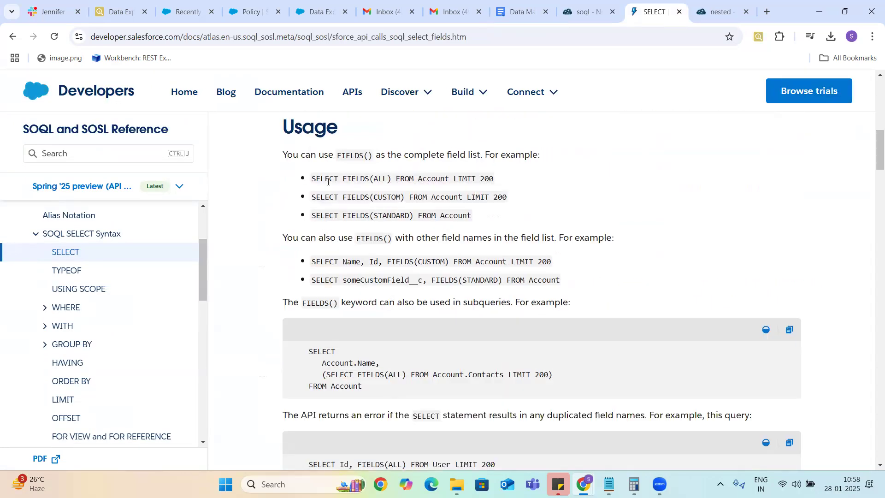
pyautogui.moveTo(312, 179); pyautogui.dragTo(495, 181)
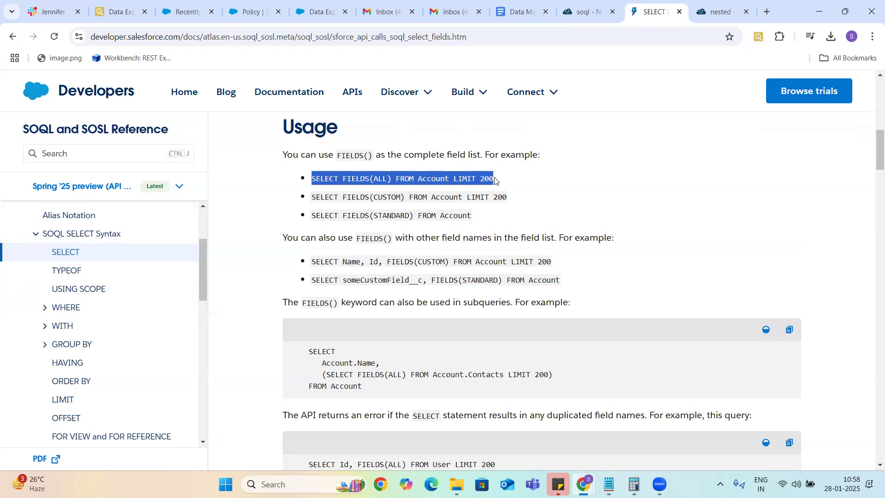
pyautogui.click(475, 44)
pyautogui.hotkey('ctrl', 'c')
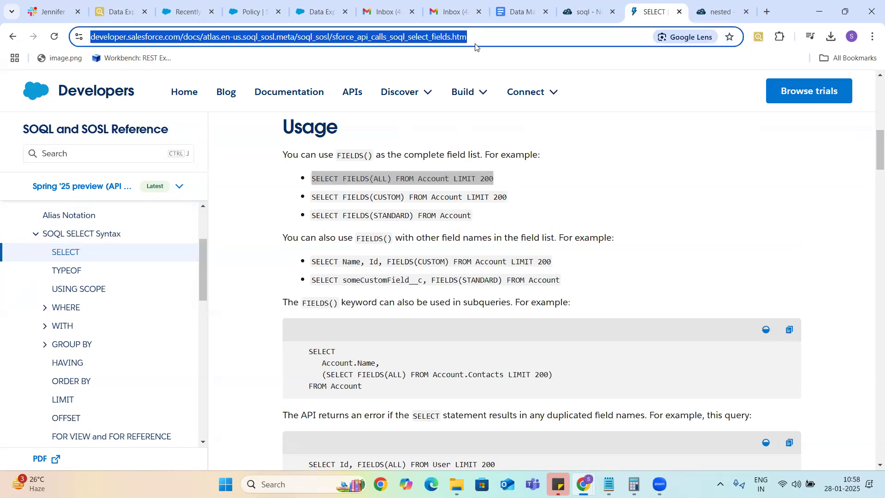
pyautogui.click(122, 15)
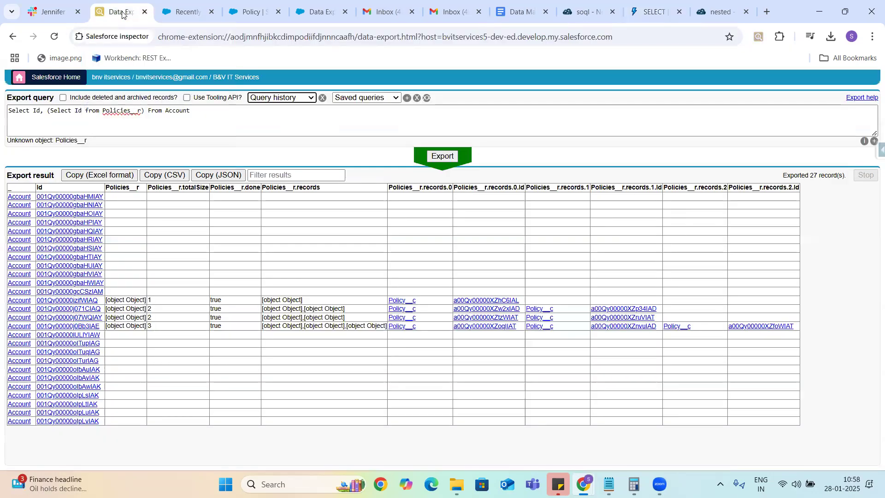
# Step: Replace the old SOQL example link in the notes with the SELECT FIELDS documentation link
pyautogui.click(520, 12)
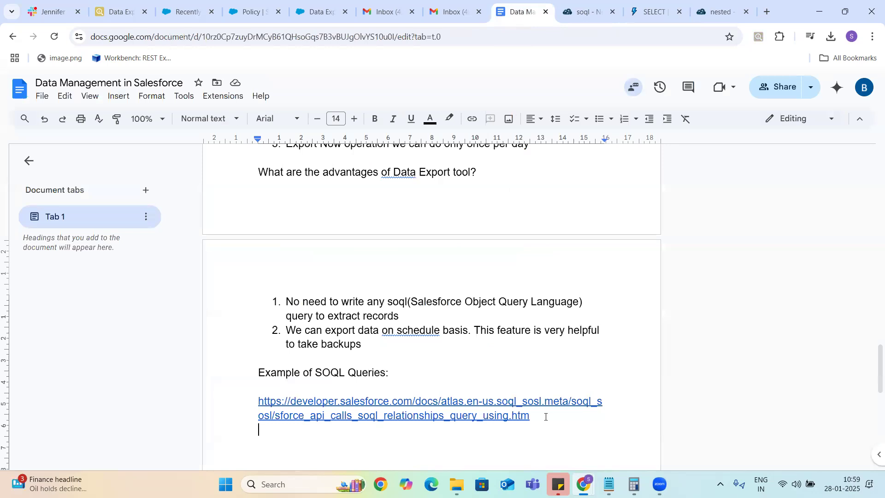
pyautogui.moveTo(535, 415); pyautogui.dragTo(254, 399)
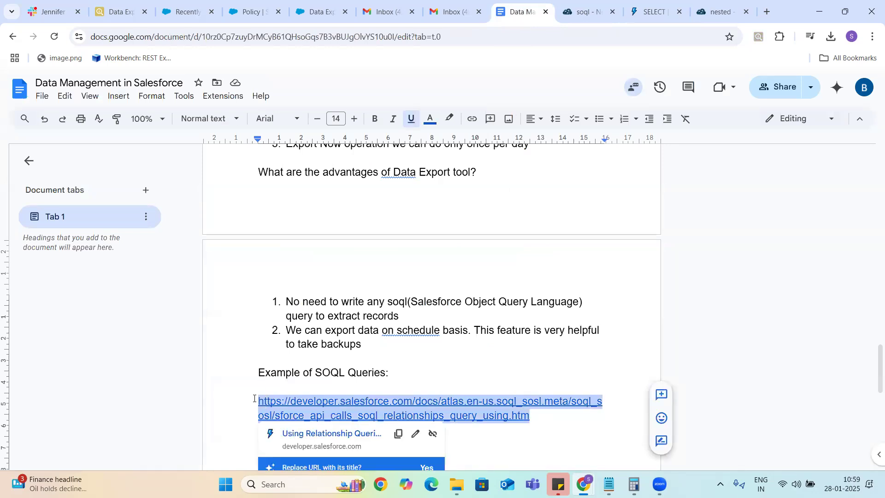
pyautogui.hotkey('ctrl', 'v')
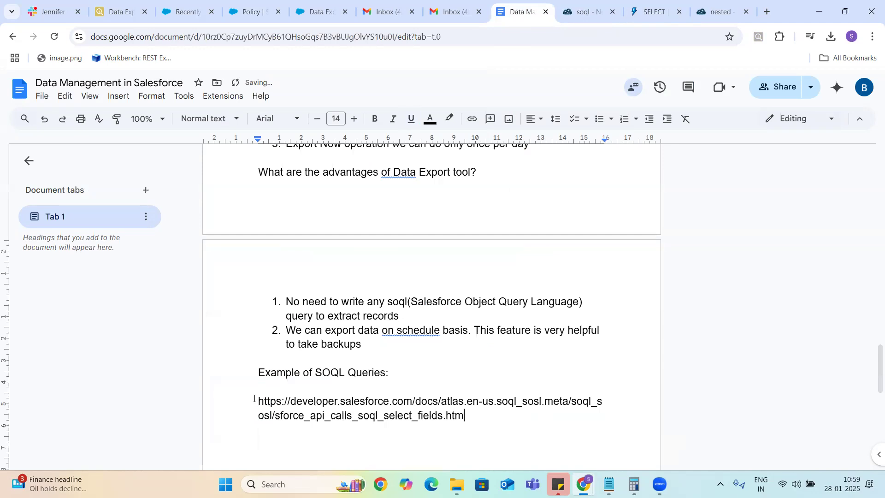
# Step: Close the nested query and Inner SOQL Queries Stack Exchange tabs
pyautogui.click(584, 12)
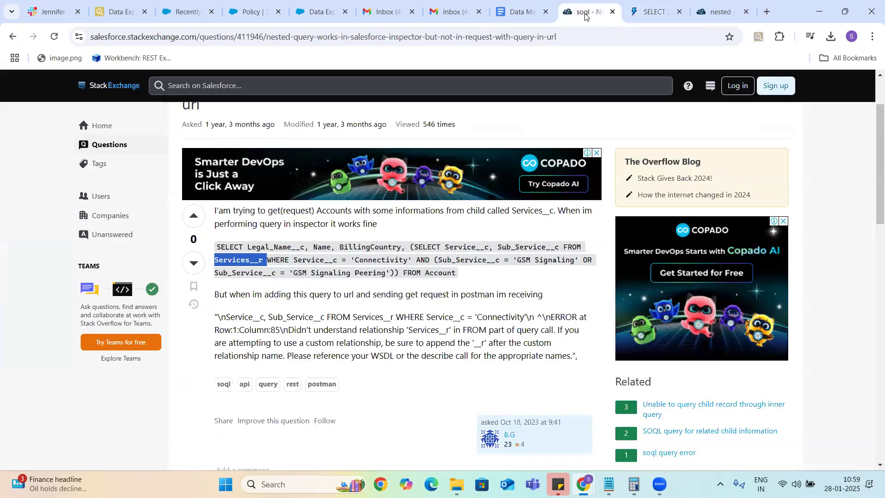
pyautogui.click(612, 12)
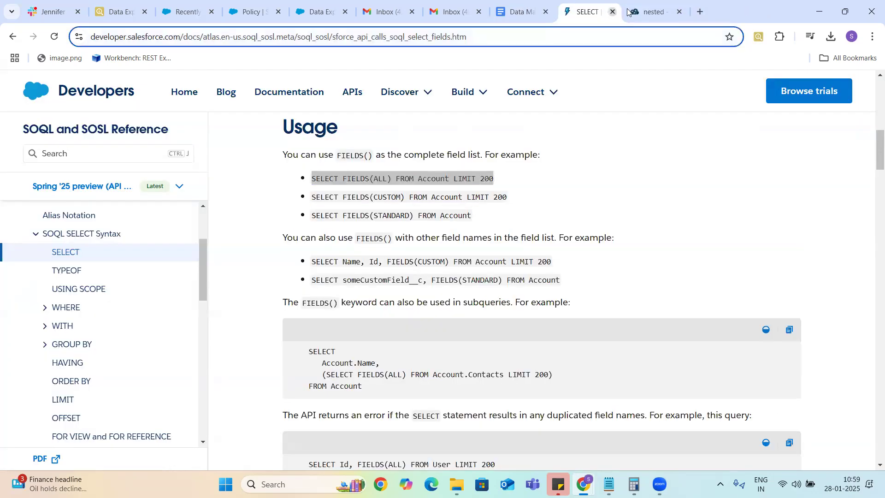
pyautogui.click(656, 12)
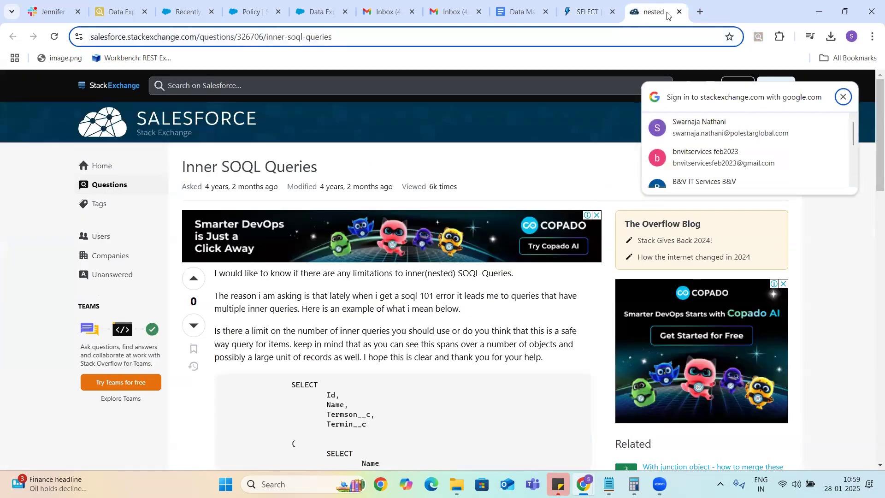
pyautogui.click(679, 12)
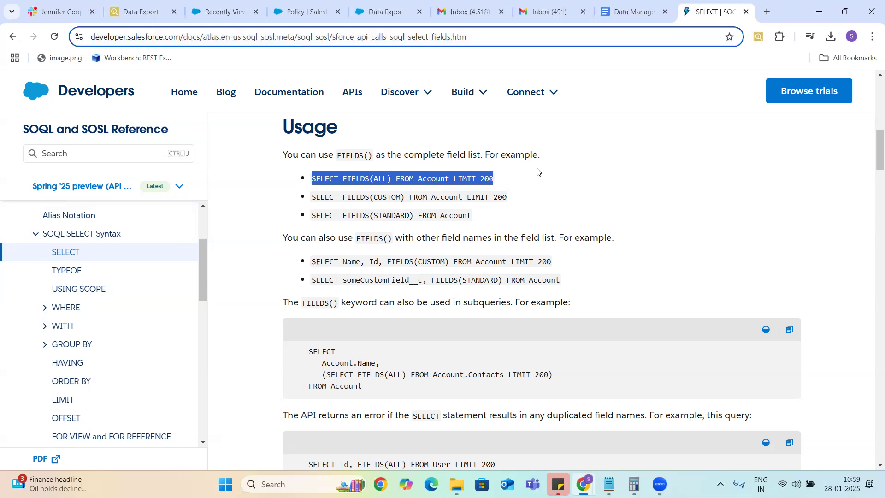
# Step: Replace the Inspector query with SELECT FIELDS(ALL) FROM Account LIMIT 200 and export it
pyautogui.click(131, 14)
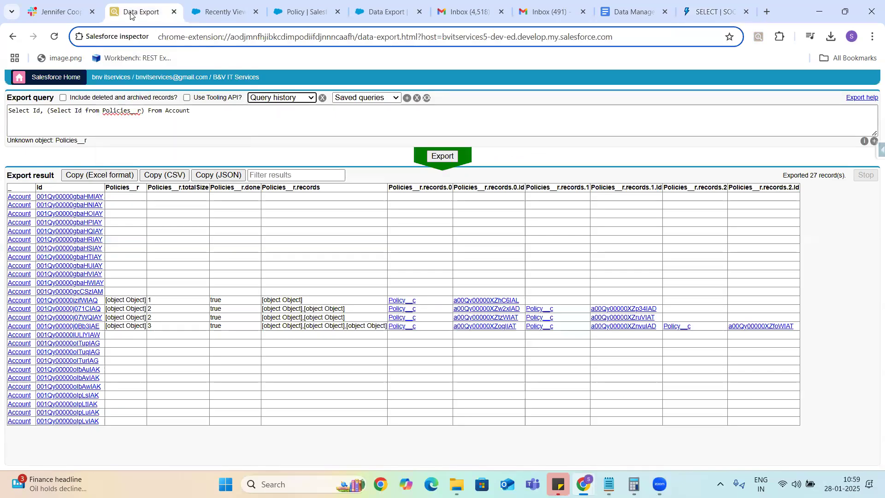
pyautogui.moveTo(194, 112); pyautogui.dragTo(0, 115)
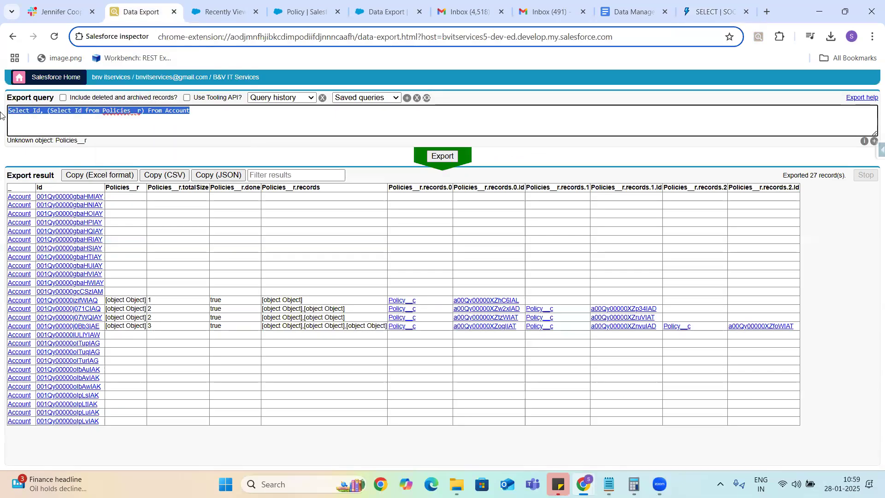
pyautogui.write('SELECT FIELDS(ALL) FROM Account LIMIT 200')
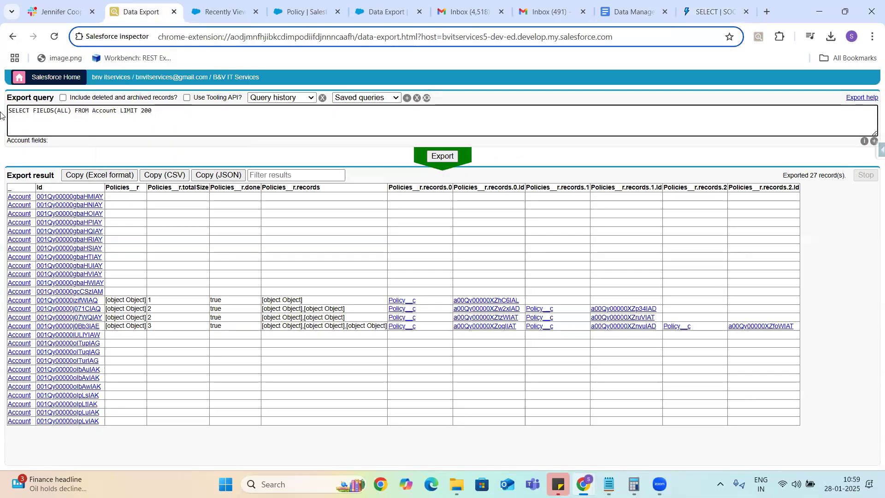
pyautogui.doubleClick(38, 111)
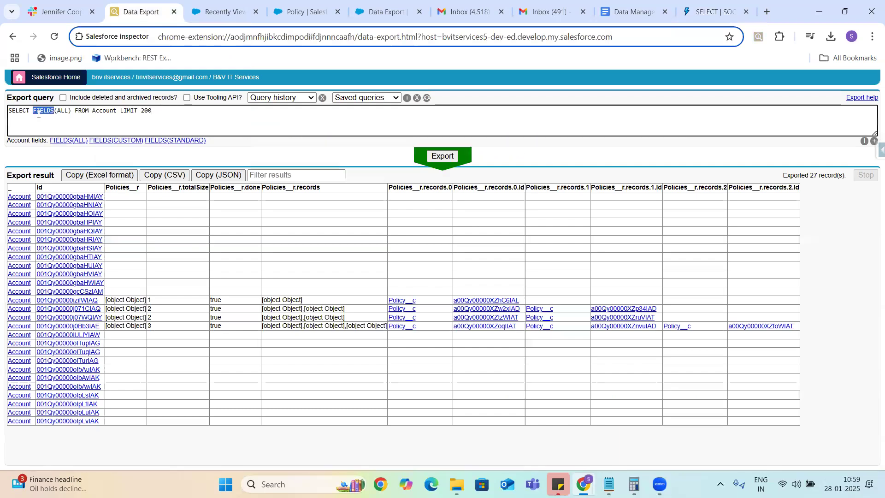
pyautogui.click(163, 111)
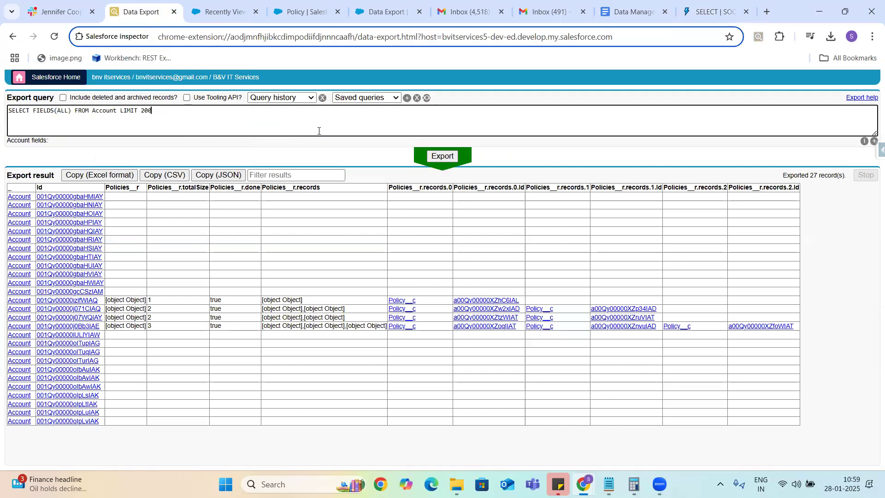
pyautogui.click(442, 157)
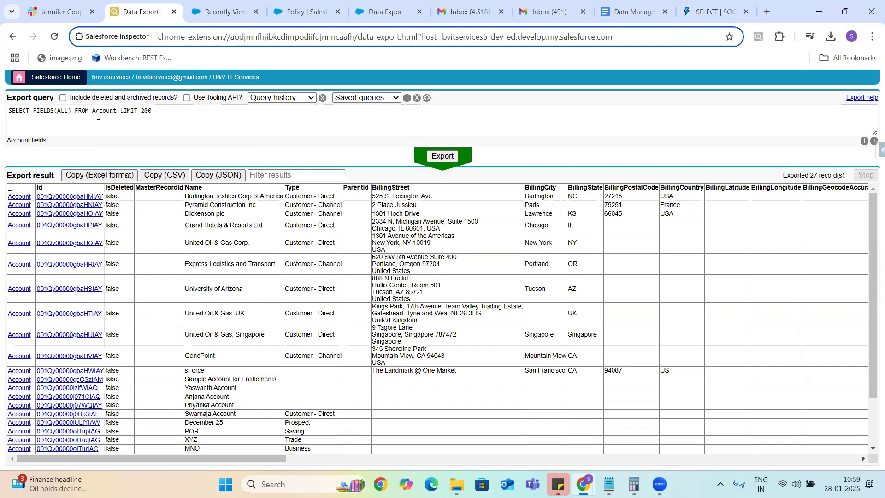
# Step: Reduce the query limit to 20 and rerun the export
pyautogui.click(159, 110)
pyautogui.hotkey('ctrl', 'a')
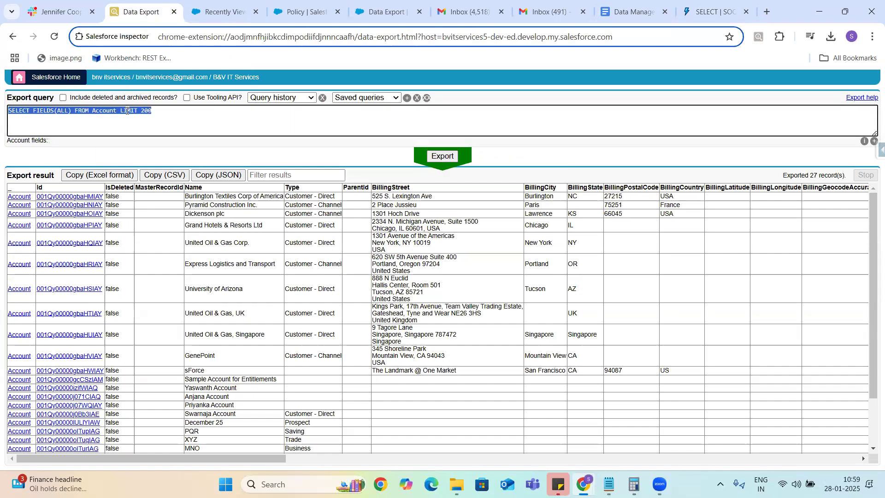
pyautogui.click(161, 111)
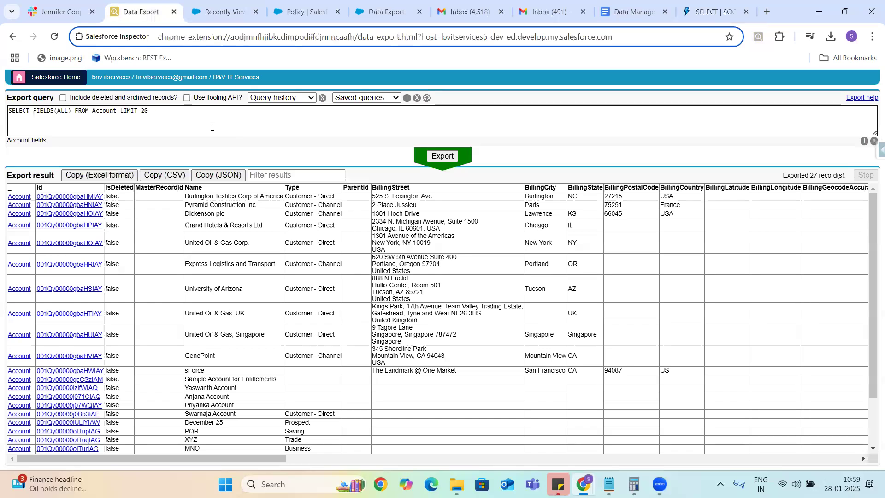
pyautogui.click(445, 158)
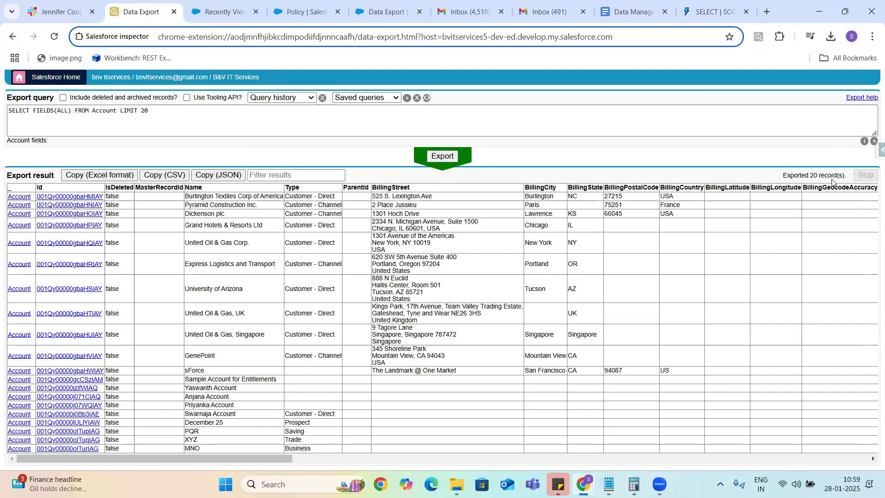
pyautogui.click(124, 112)
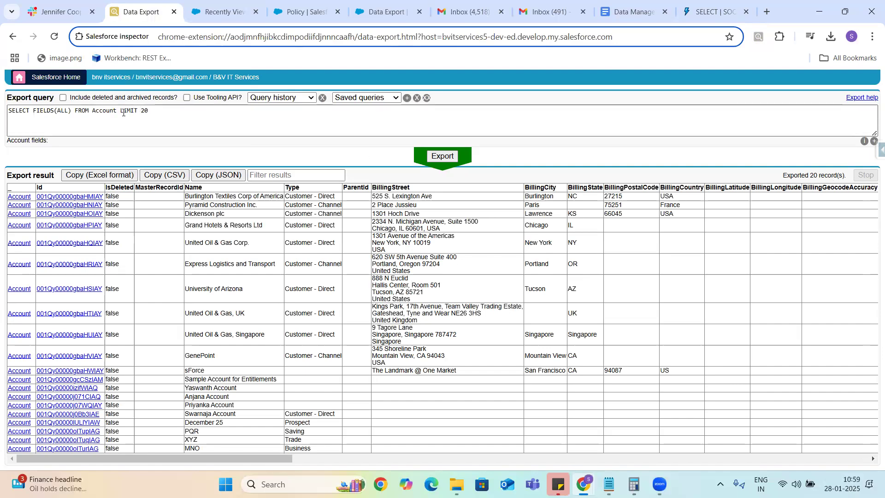
pyautogui.click(121, 111)
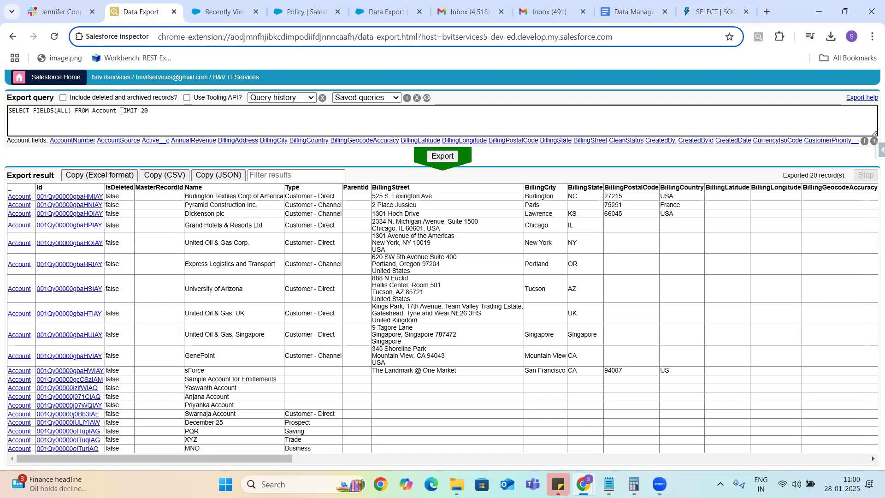
# Step: Insert 'Order By CreatedDate desc' before LIMIT 20 and rerun the export
pyautogui.write('Order By')
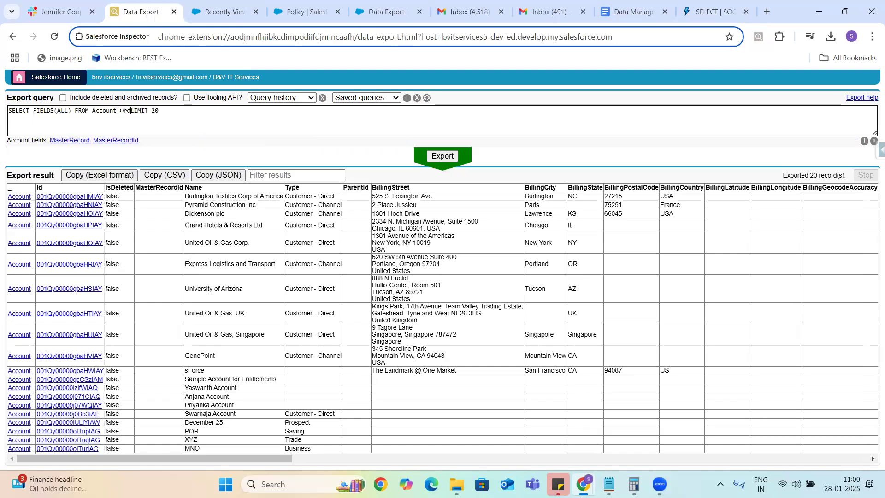
pyautogui.write(' Created')
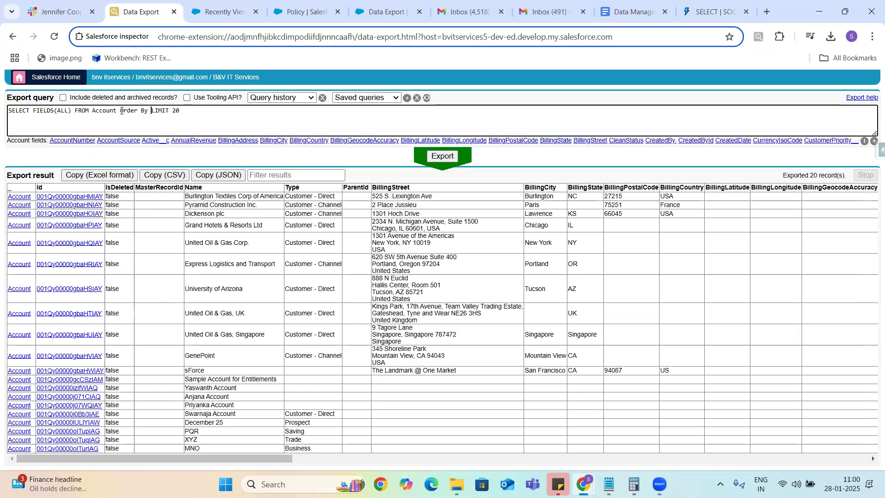
pyautogui.write('DAte')
pyautogui.hotkey('ctrl', 'space')
pyautogui.write('d')
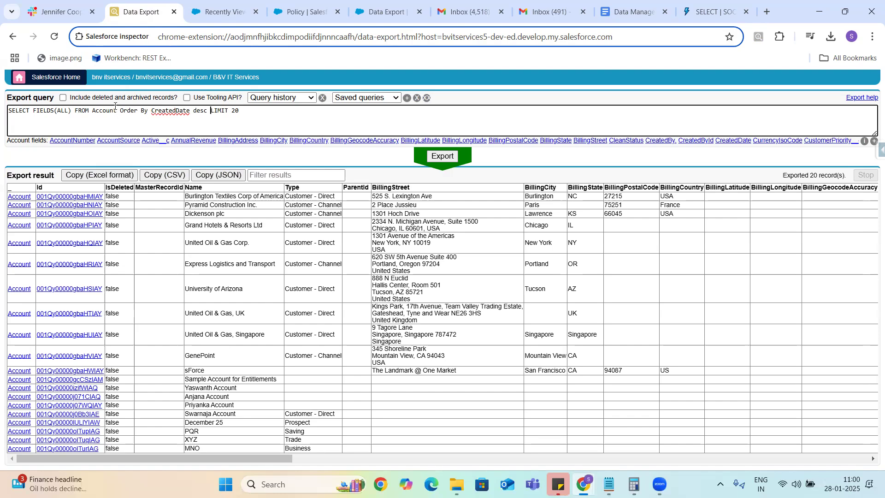
pyautogui.moveTo(117, 109); pyautogui.dragTo(207, 108)
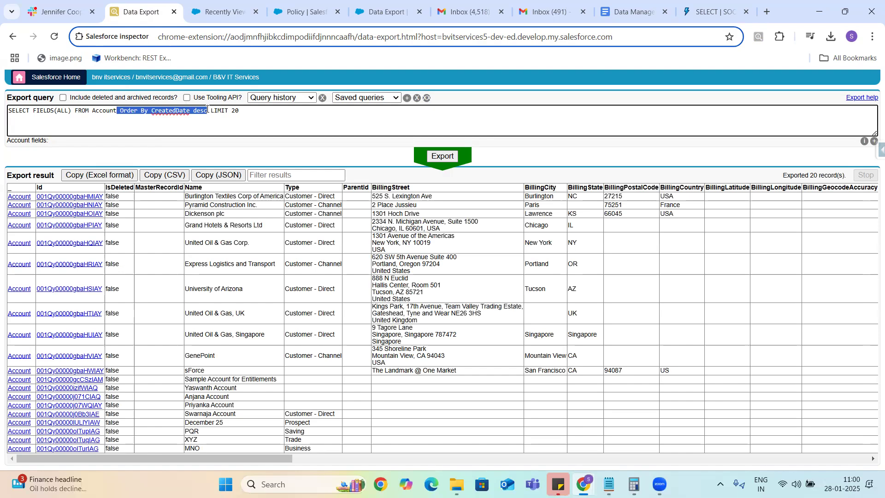
pyautogui.click(452, 159)
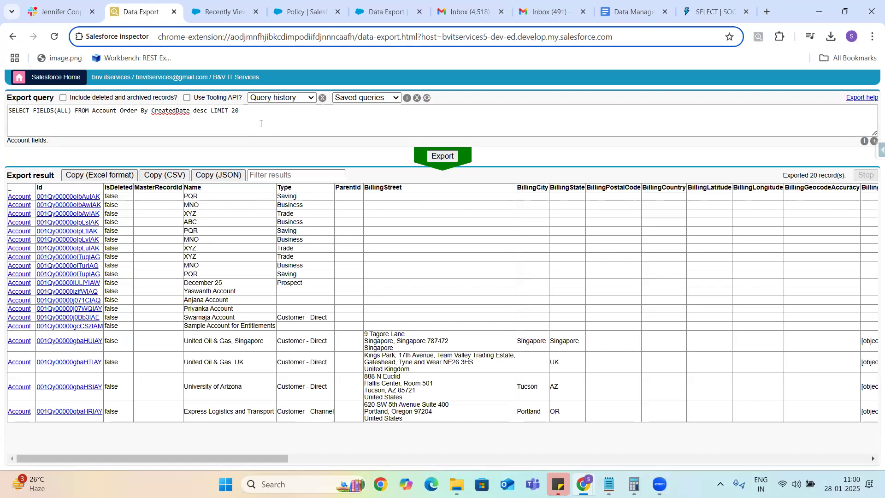
# Step: Change the CreatedDate sort from desc to asc and rerun the export
pyautogui.doubleClick(220, 110)
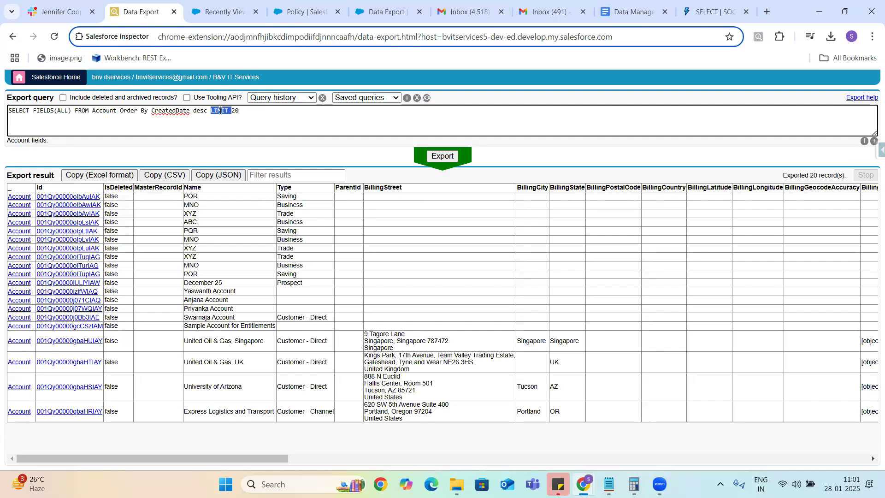
pyautogui.moveTo(207, 112); pyautogui.dragTo(1, 100)
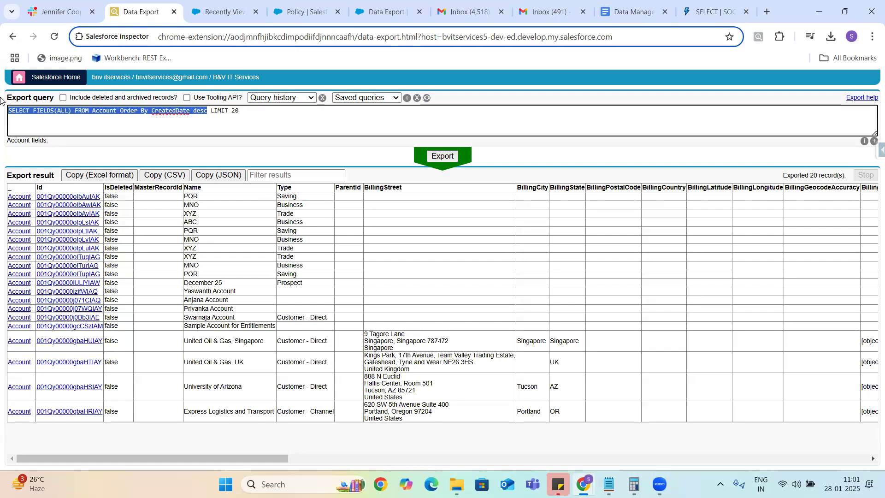
pyautogui.doubleClick(136, 112)
pyautogui.click(206, 113)
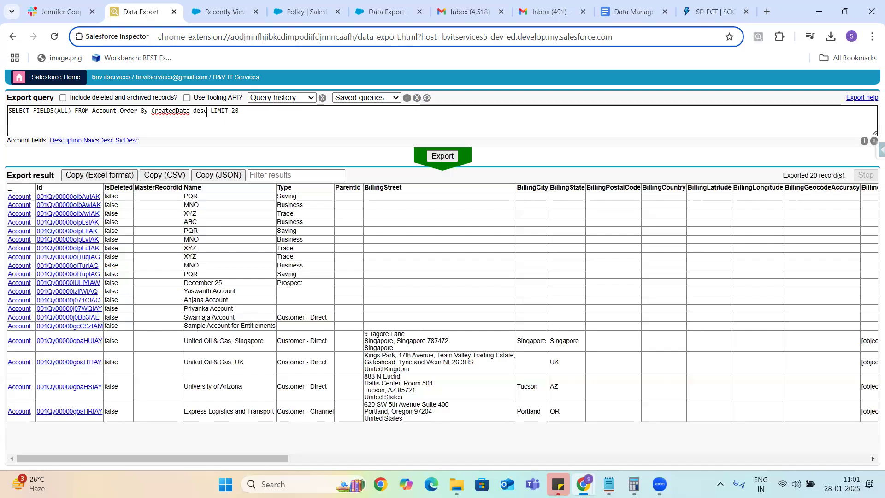
pyautogui.press('BackSpace')
pyautogui.press('BackSpace')
pyautogui.press('BackSpace')
pyautogui.press('BackSpace')
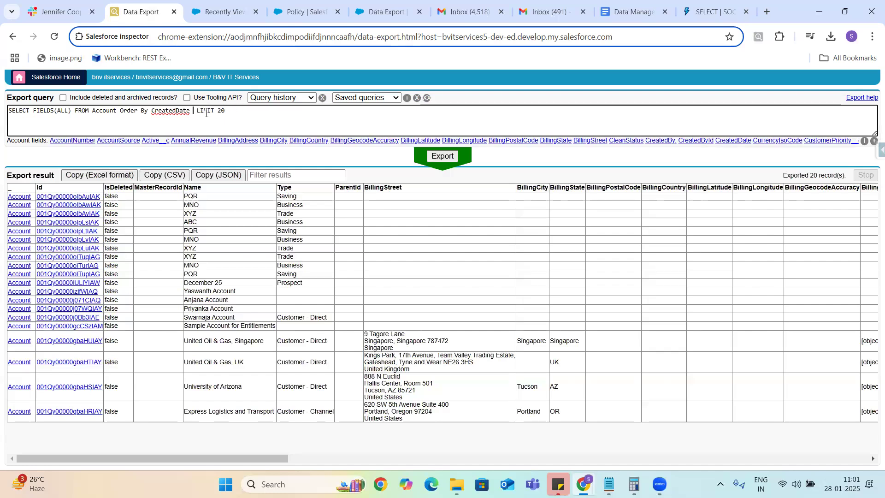
pyautogui.write('asc')
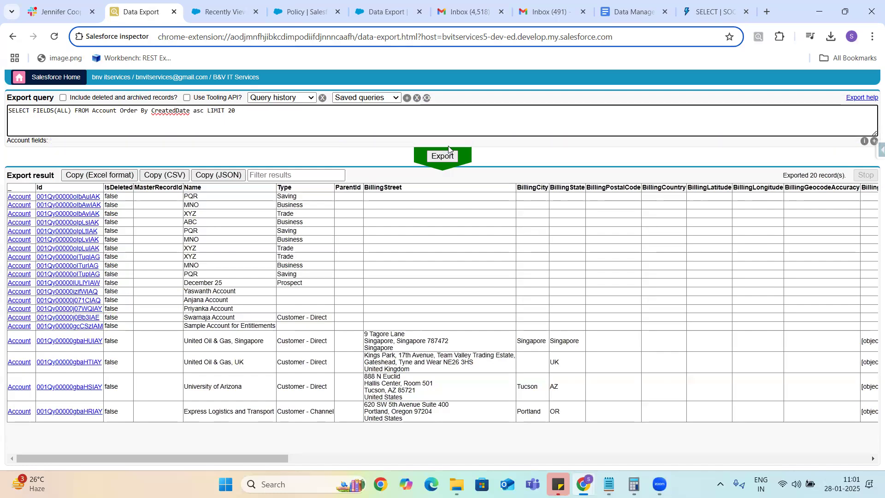
pyautogui.click(447, 156)
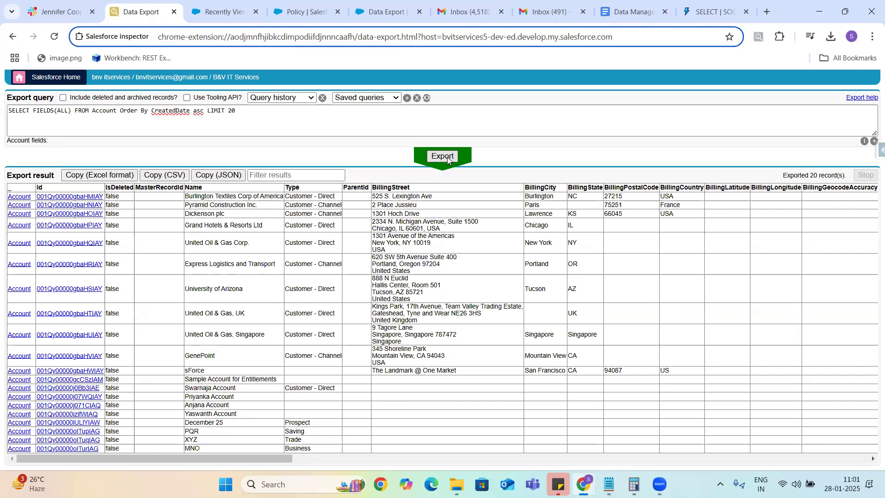
# Step: Select FIELDS in the 20-record Account export query, then bring up the SOQL FIELDS() reference
pyautogui.click(37, 116)
pyautogui.doubleClick(41, 110)
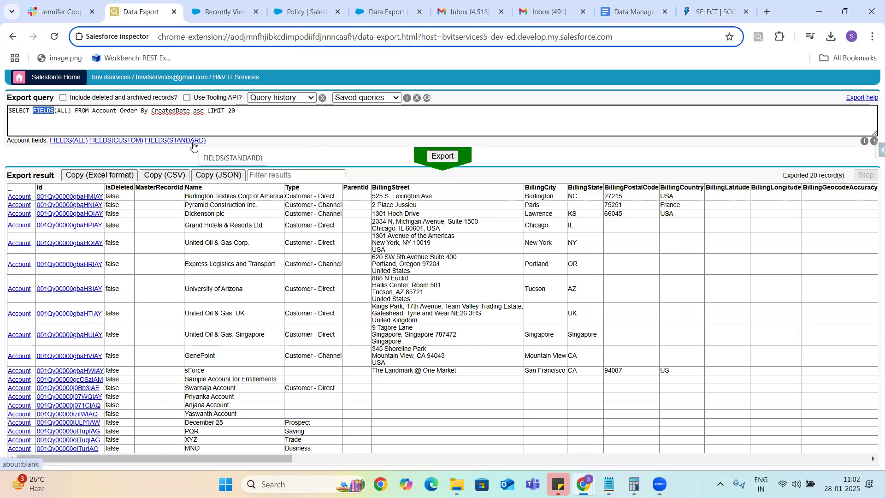
pyautogui.click(703, 10)
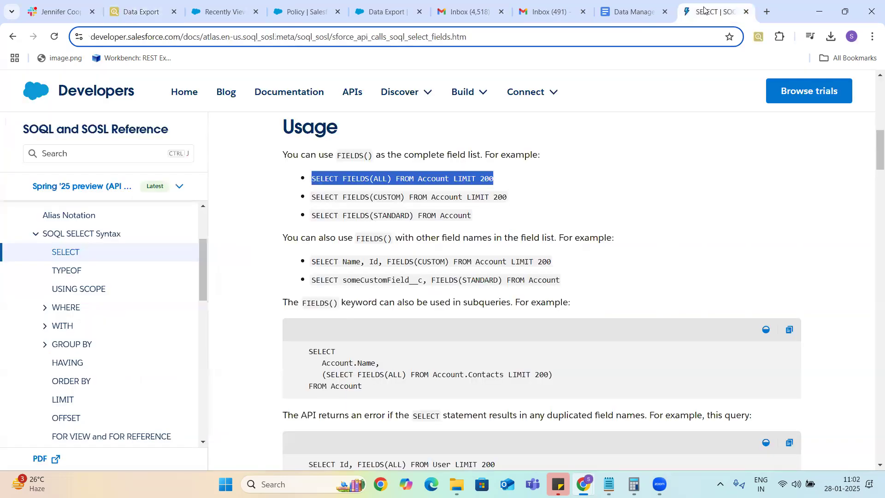
# Step: Review the FIELDS() example queries, including the Name, Id, FIELDS(CUSTOM) example
pyautogui.click(473, 218)
pyautogui.moveTo(473, 218); pyautogui.dragTo(310, 185)
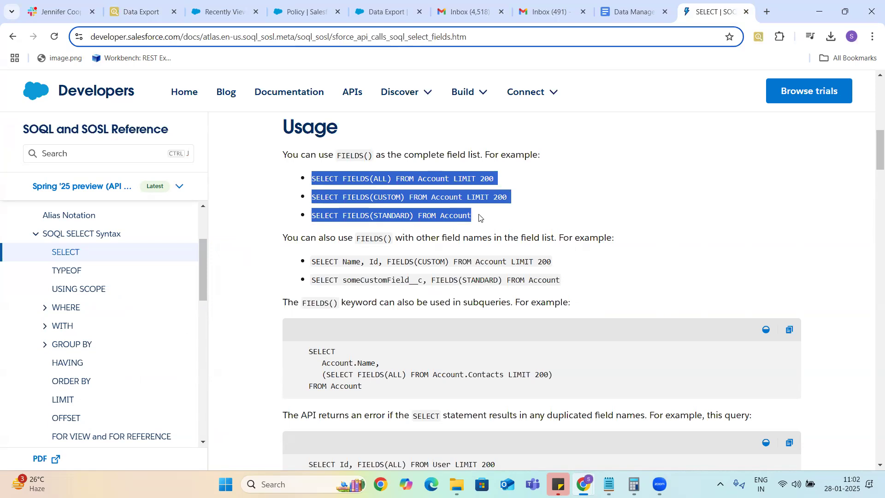
pyautogui.click(479, 217)
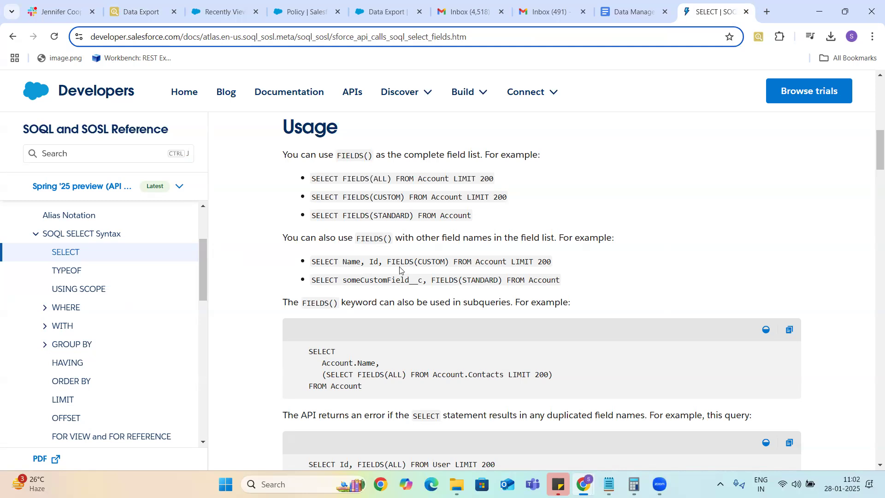
pyautogui.moveTo(314, 263); pyautogui.dragTo(564, 253)
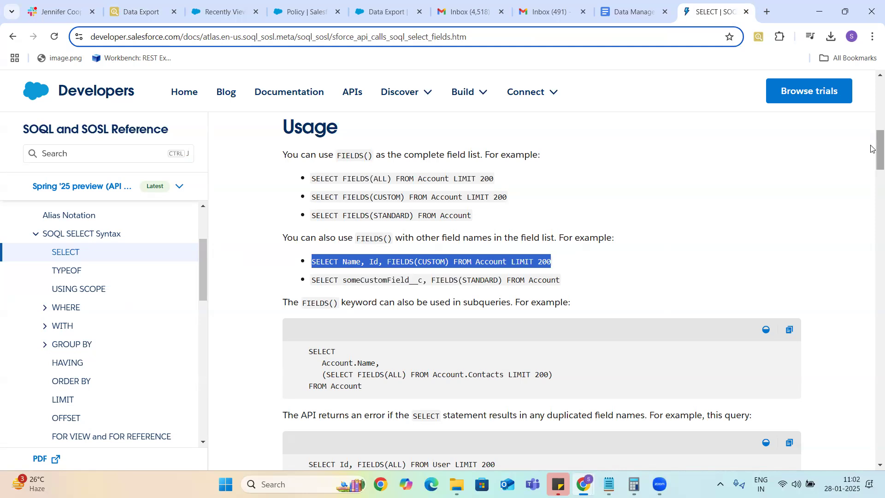
# Step: Copy the FIELDS(ALL) Contacts subquery example and return to Inspector's Data Export
pyautogui.moveTo(872, 148); pyautogui.dragTo(873, 166)
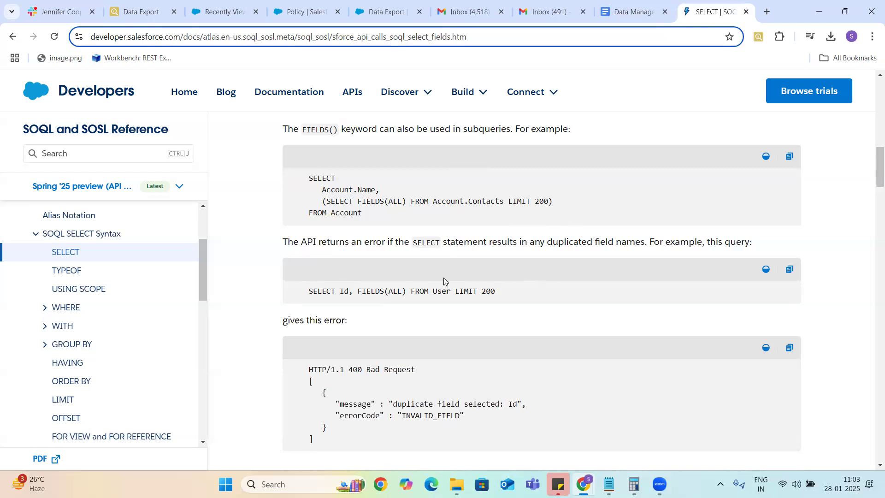
pyautogui.moveTo(307, 177); pyautogui.dragTo(367, 218)
pyautogui.hotkey('ctrl', 'c')
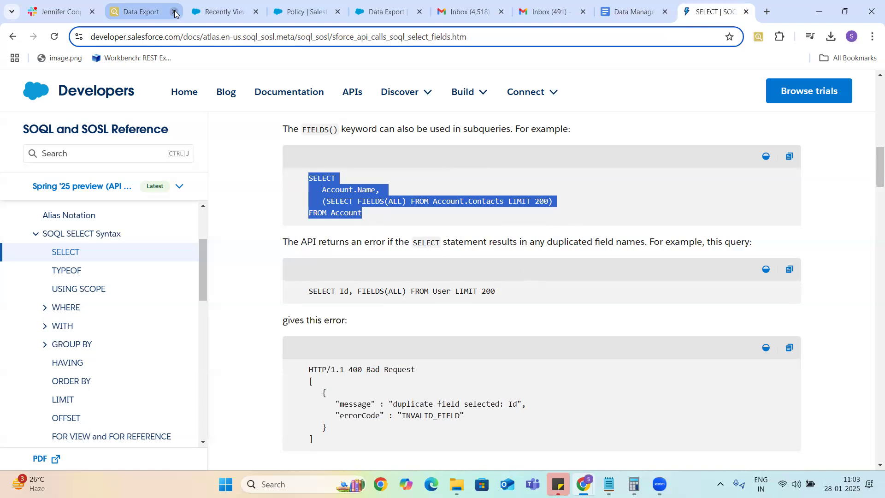
pyautogui.click(141, 14)
# Step: Replace the export query with the copied FIELDS(ALL) Contacts subquery example and run it
pyautogui.moveTo(237, 111); pyautogui.dragTo(1, 133)
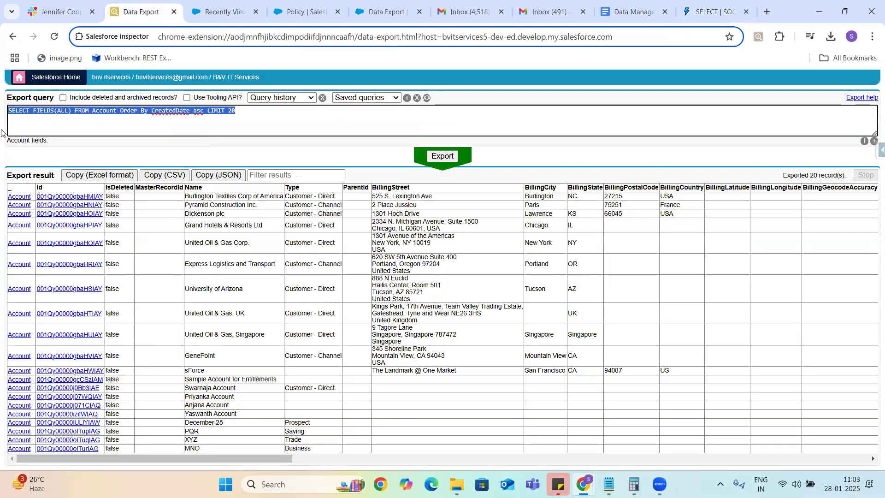
pyautogui.hotkey('ctrl', 'v')
pyautogui.click(443, 156)
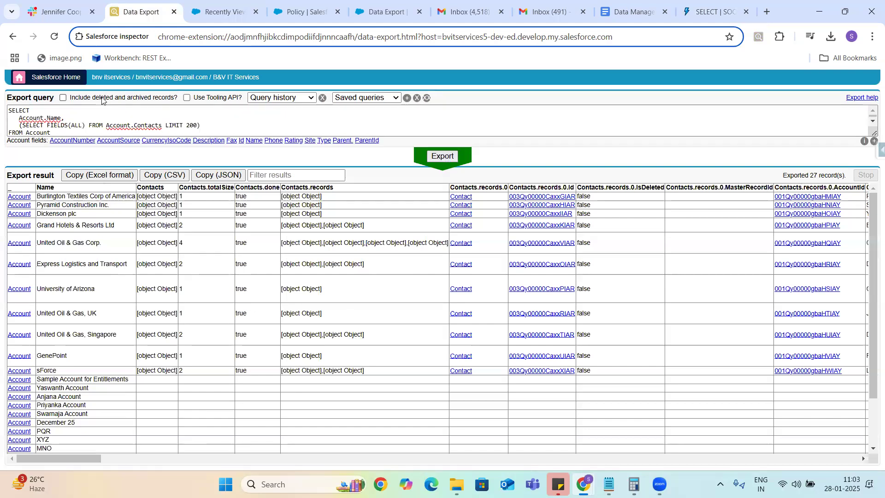
# Step: Remove the 'Account.' prefix before Contacts and rerun the export, returning 27 records
pyautogui.click(222, 120)
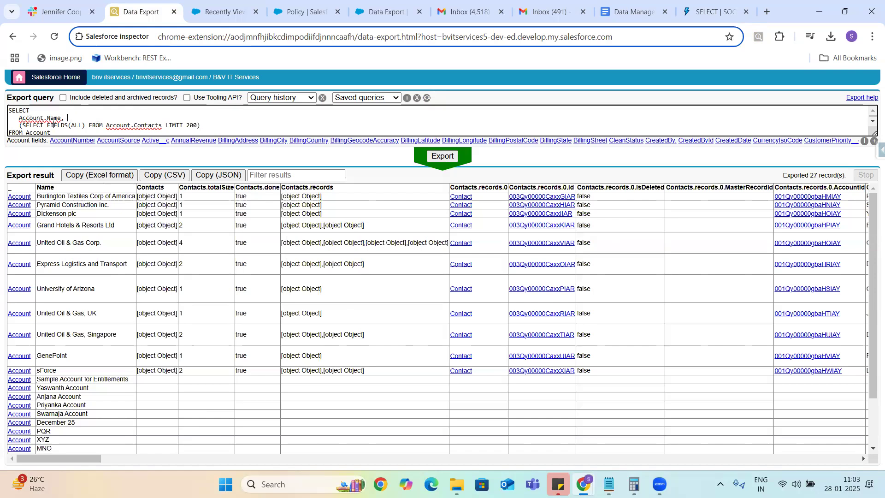
pyautogui.doubleClick(40, 133)
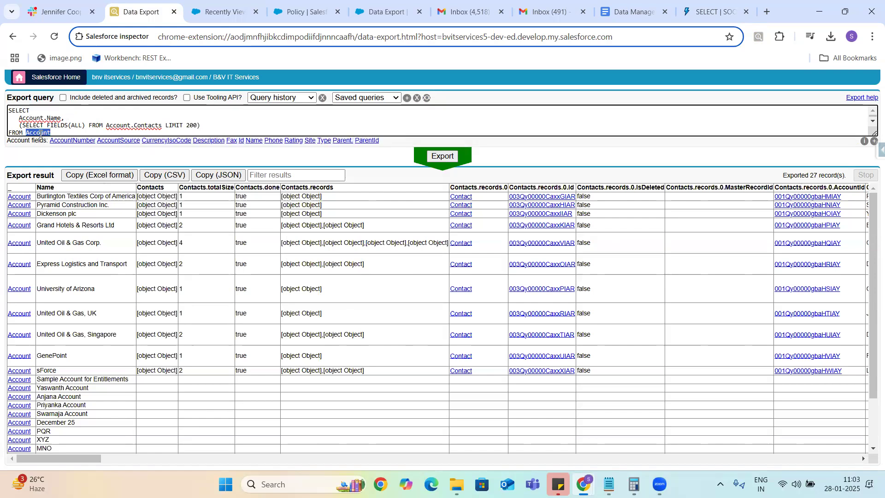
pyautogui.doubleClick(147, 124)
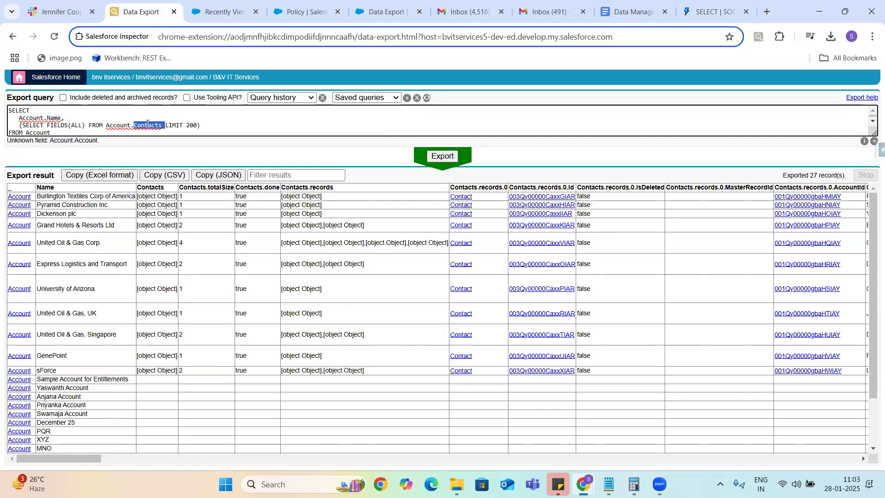
pyautogui.click(134, 126)
pyautogui.press('BackSpace')
pyautogui.press('BackSpace')
pyautogui.press('BackSpace')
pyautogui.press('BackSpace')
pyautogui.press('BackSpace')
pyautogui.press('BackSpace')
pyautogui.press('BackSpace')
pyautogui.press('BackSpace')
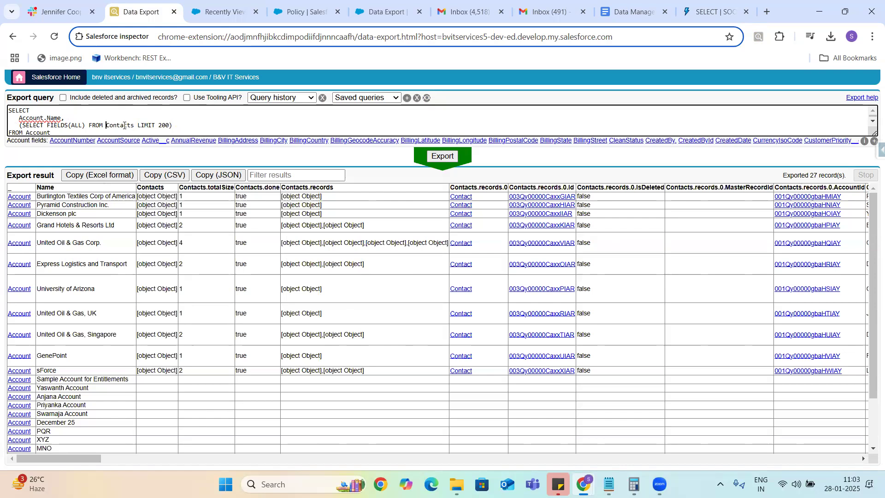
pyautogui.doubleClick(124, 126)
pyautogui.click(181, 124)
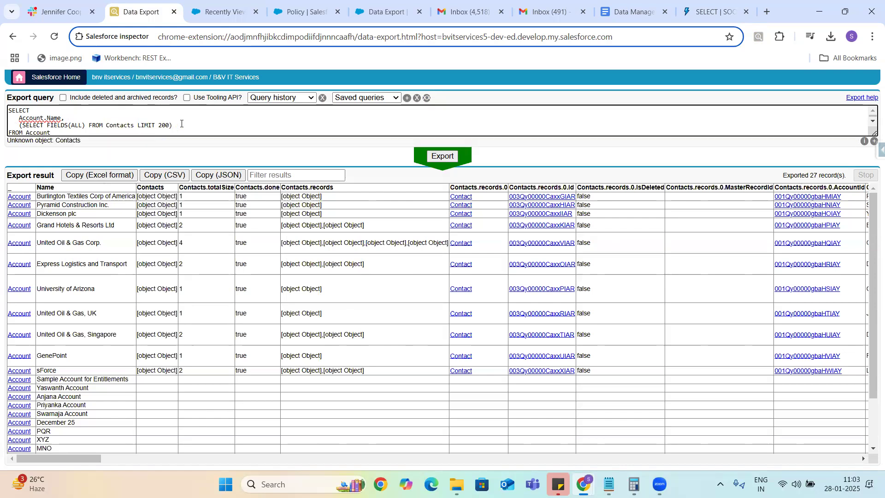
pyautogui.click(436, 156)
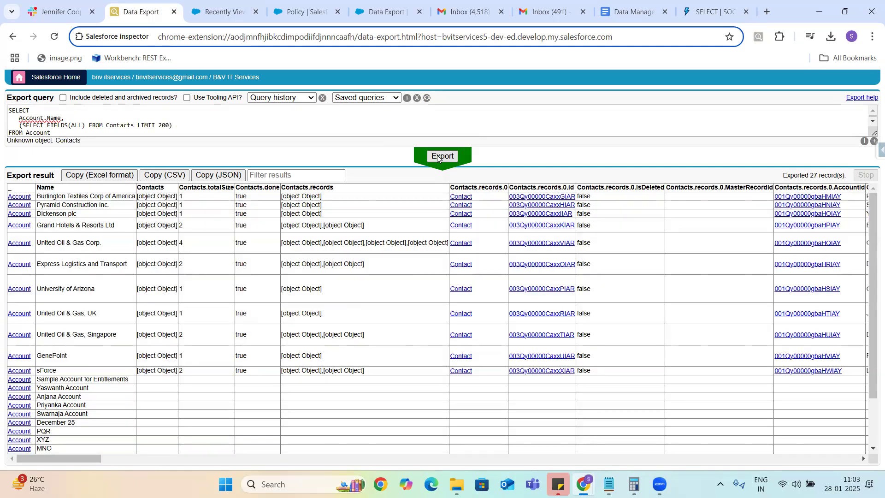
# Step: Re-examine the Contacts relationship name in the subquery before checking it in Salesforce Setup
pyautogui.click(106, 125)
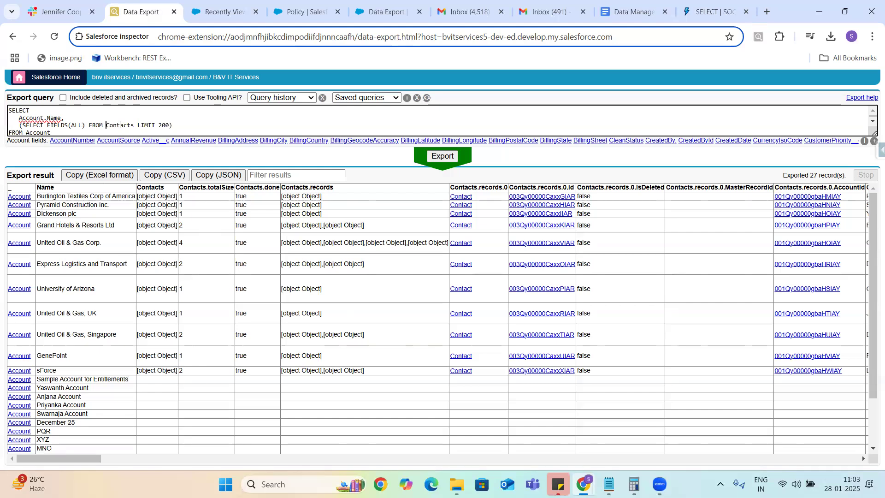
pyautogui.doubleClick(124, 125)
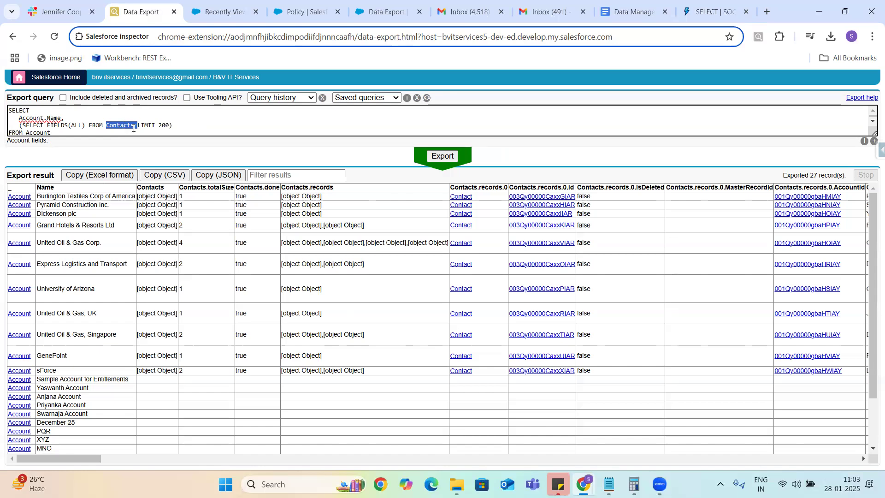
pyautogui.click(134, 126)
pyautogui.doubleClick(121, 126)
pyautogui.click(133, 126)
pyautogui.click(224, 12)
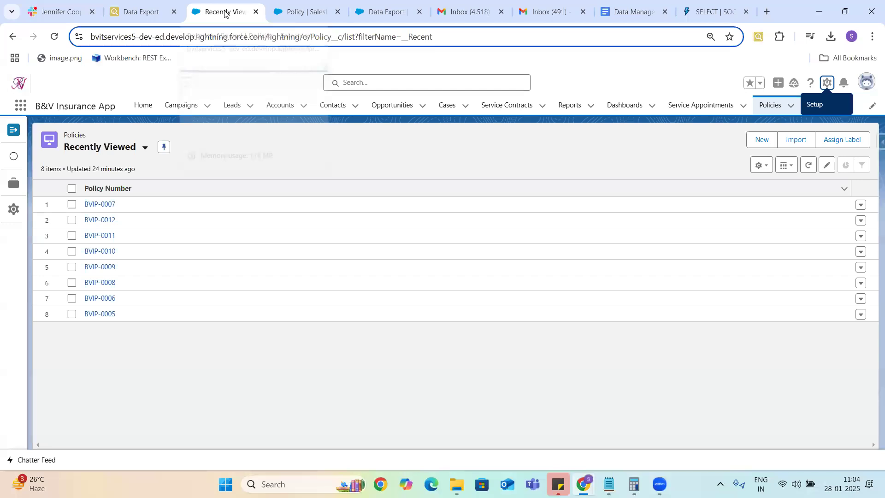
# Step: Search Object Manager for the Contact object with Quick Find 'contact'
pyautogui.click(308, 14)
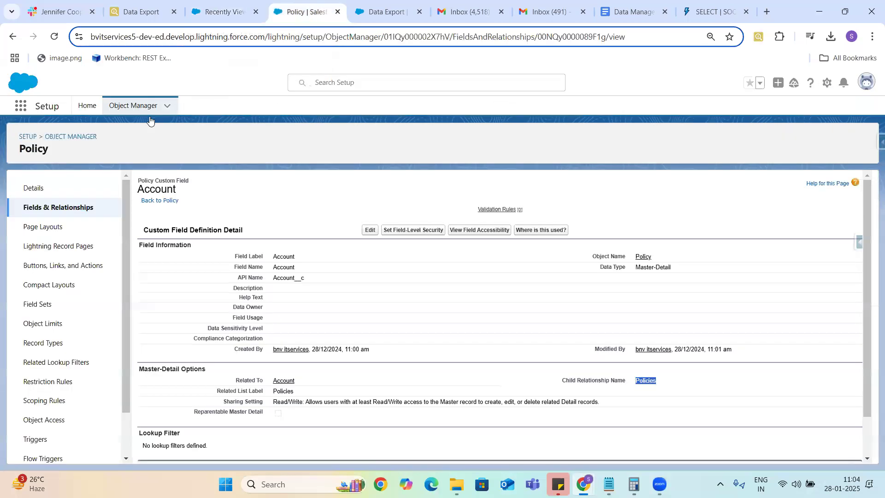
pyautogui.click(74, 133)
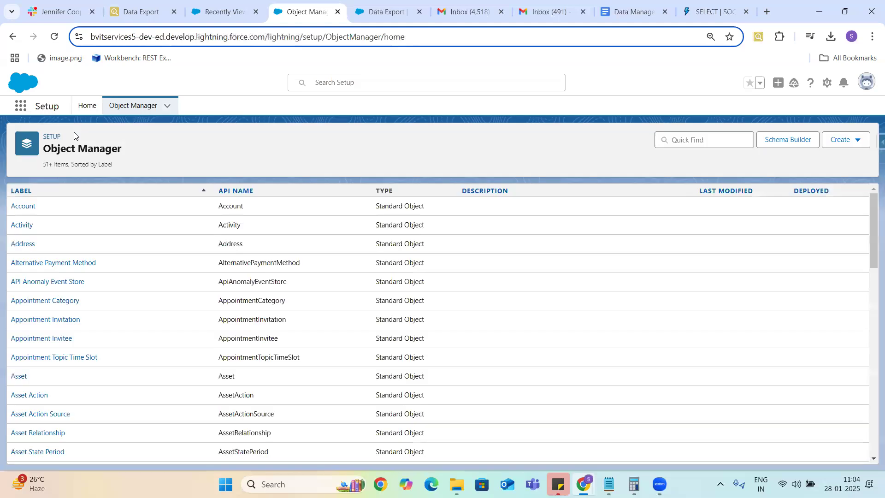
pyautogui.click(707, 140)
pyautogui.write('c')
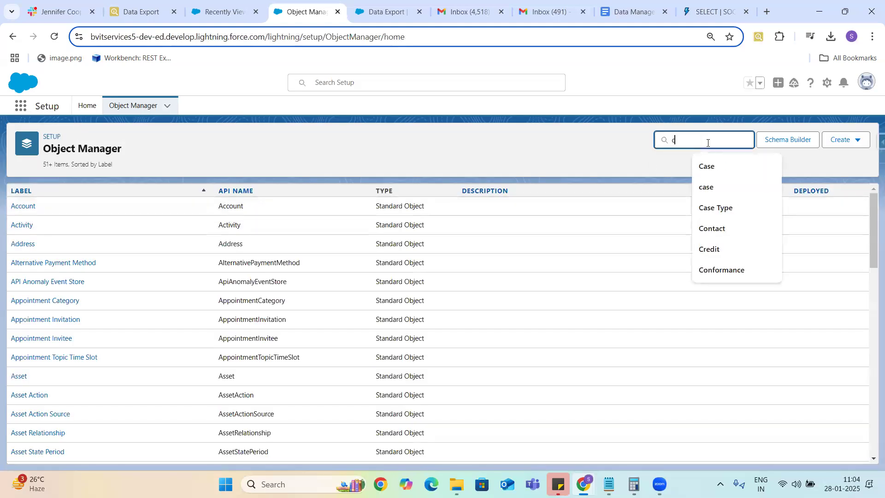
pyautogui.write('int')
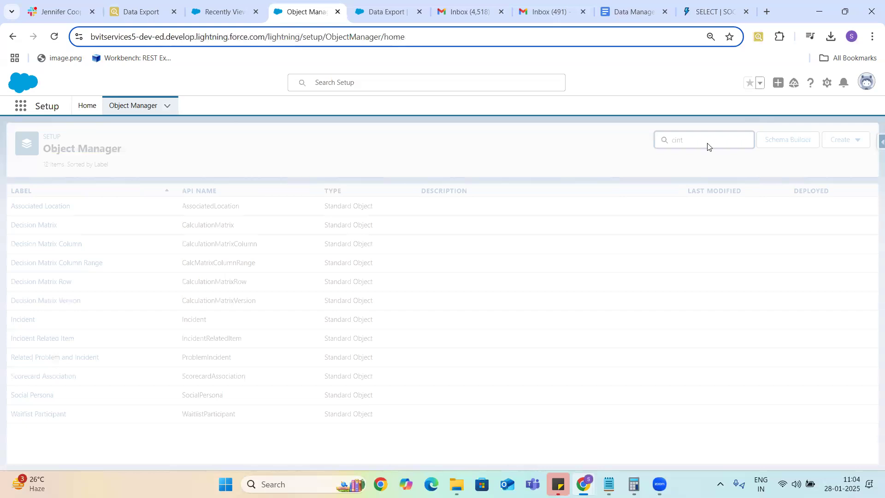
pyautogui.press('BackSpace')
pyautogui.press('BackSpace')
pyautogui.press('BackSpace')
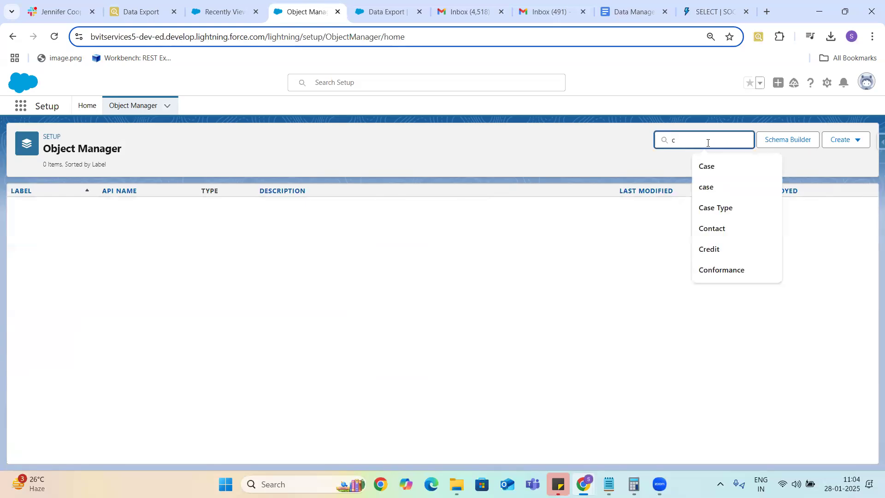
pyautogui.write('ont')
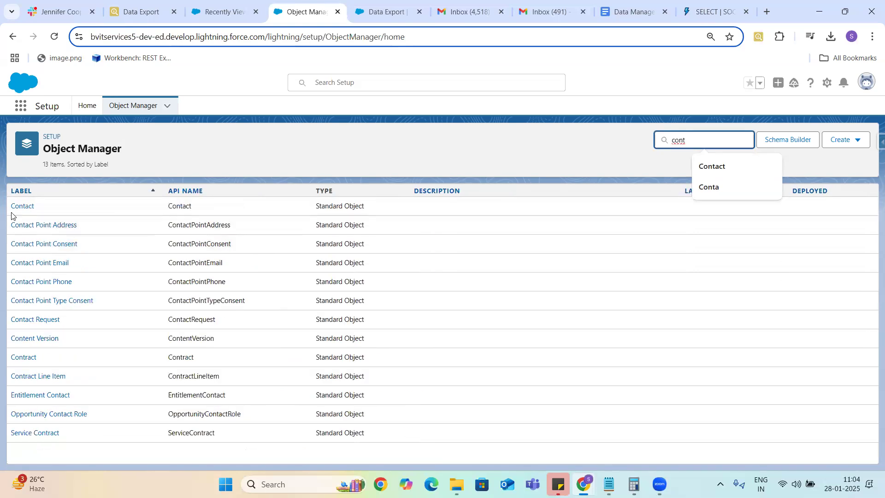
# Step: Open Contact's Account Name field and confirm its Child Relationship Name is Contacts
pyautogui.click(18, 207)
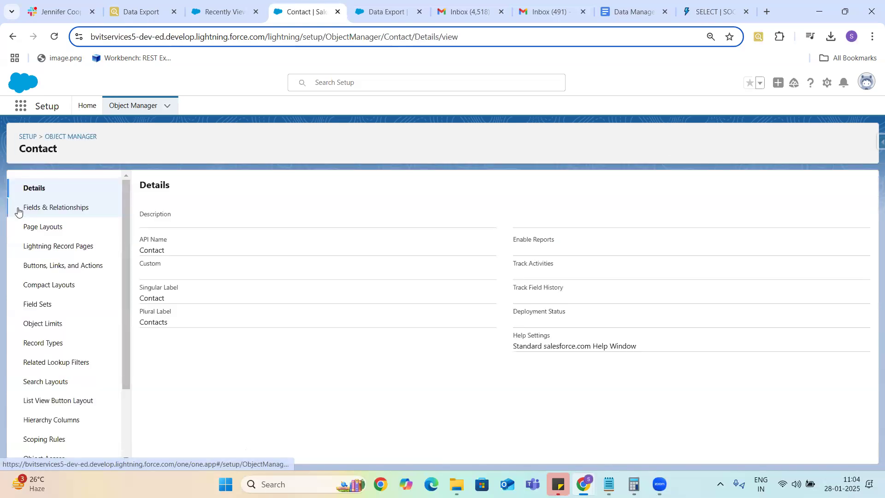
pyautogui.click(51, 208)
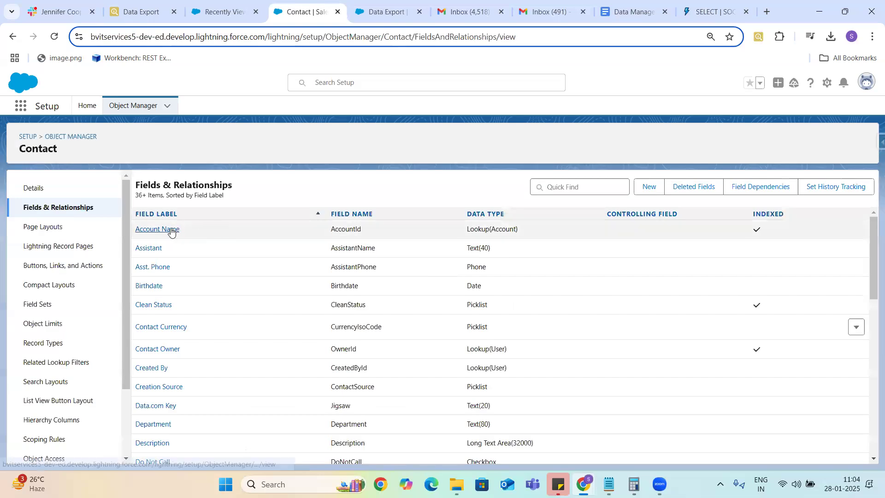
pyautogui.click(159, 232)
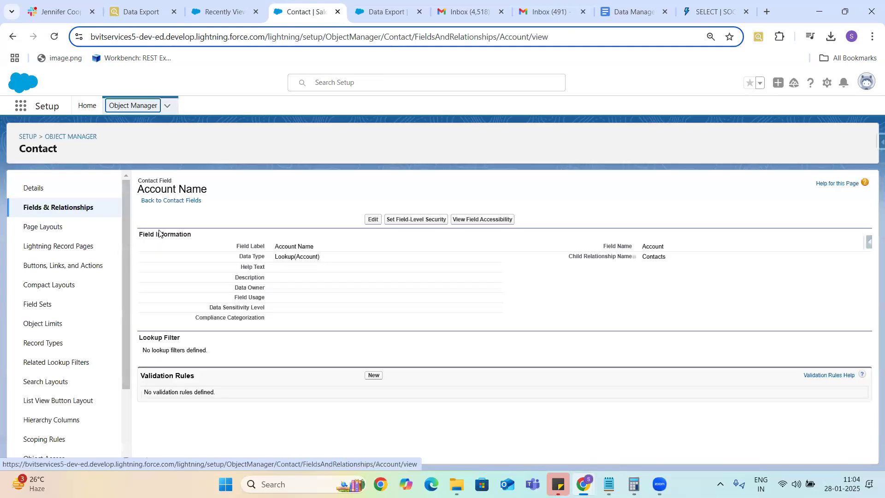
pyautogui.doubleClick(652, 257)
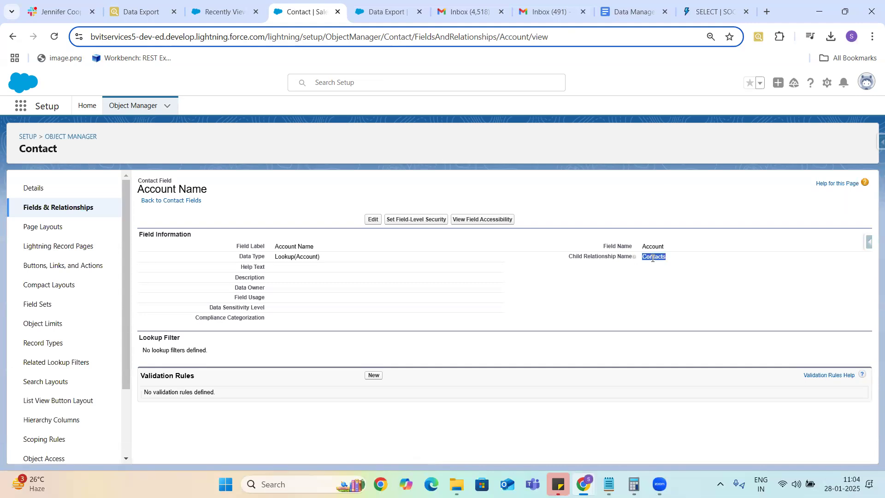
pyautogui.click(144, 11)
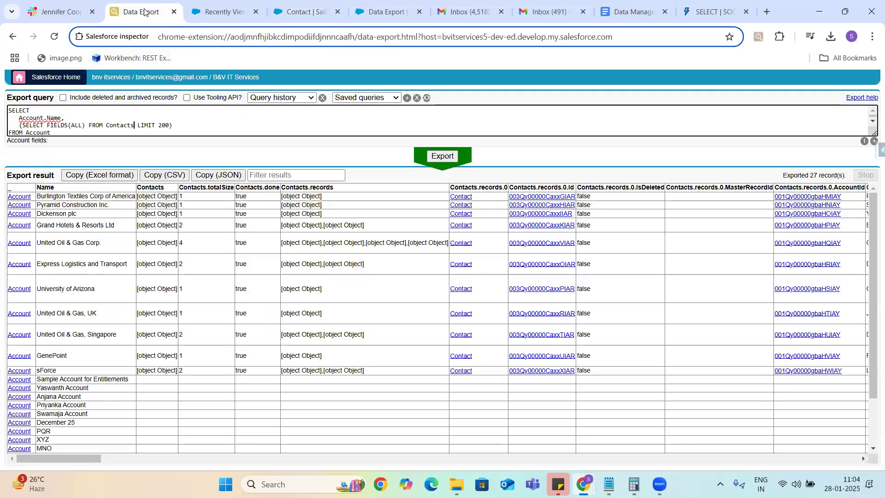
# Step: Select the Contacts subquery line and FROM Account in the 27-record export query
pyautogui.doubleClick(114, 124)
pyautogui.click(176, 124)
pyautogui.moveTo(18, 124); pyautogui.dragTo(160, 130)
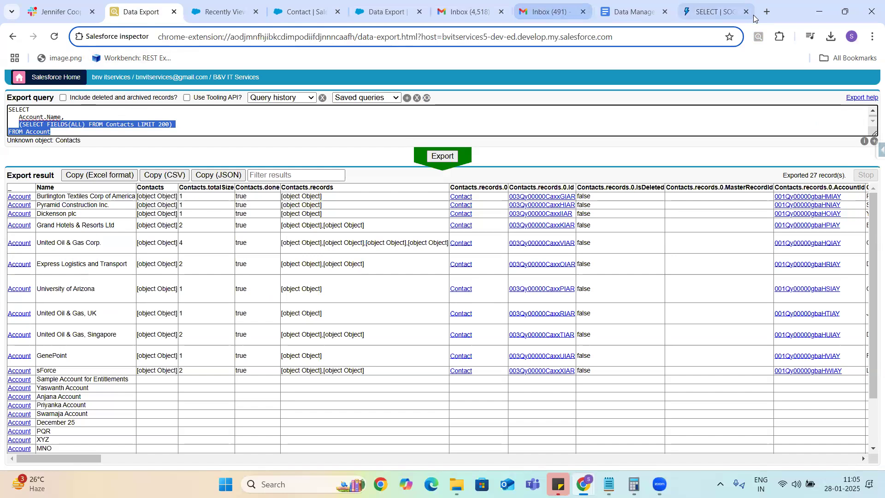
pyautogui.click(723, 13)
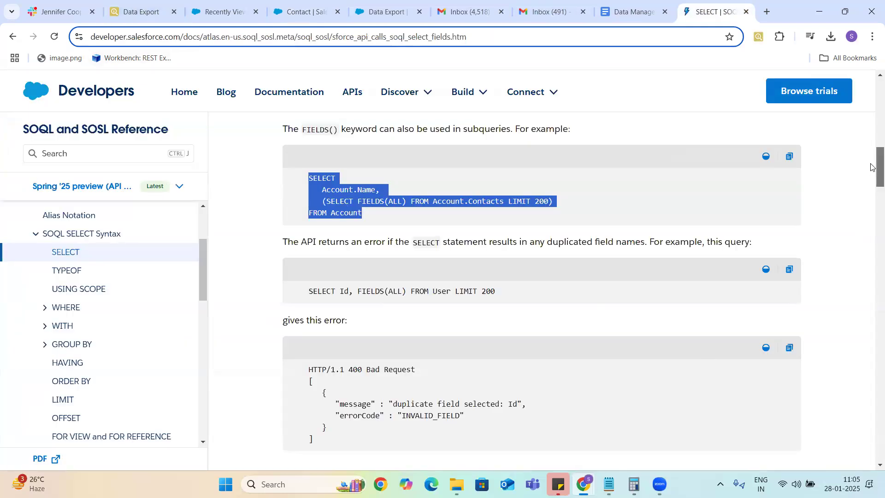
# Step: Scroll the FIELDS() reference past the duplicate-field error example to Limiting Result Rows
pyautogui.moveTo(872, 167); pyautogui.dragTo(872, 175)
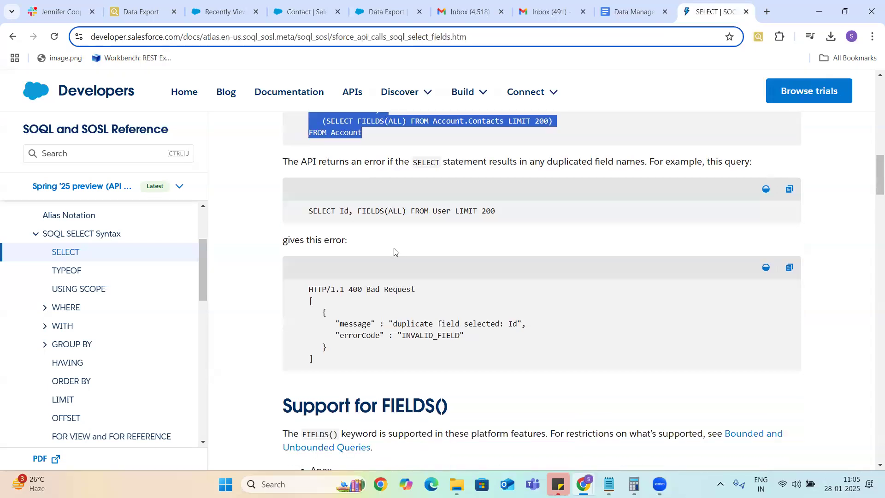
pyautogui.moveTo(310, 214); pyautogui.dragTo(498, 213)
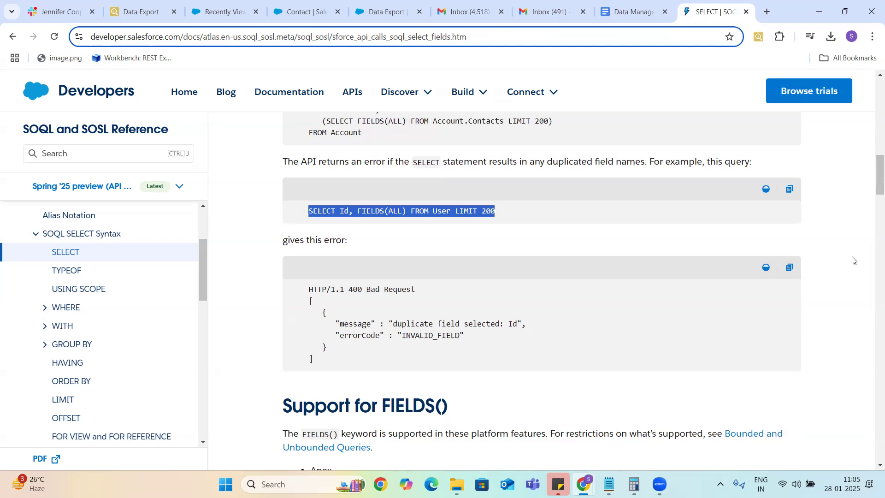
pyautogui.moveTo(871, 173); pyautogui.dragTo(871, 268)
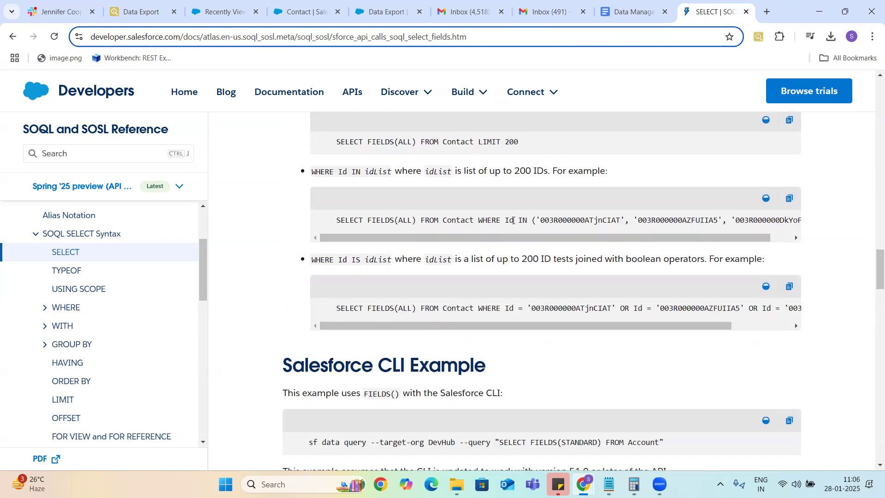
pyautogui.doubleClick(490, 221)
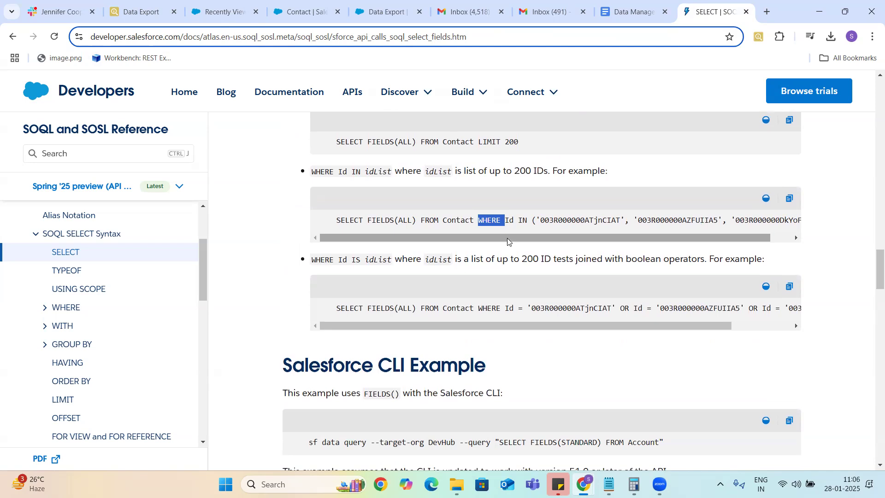
pyautogui.moveTo(508, 240); pyautogui.dragTo(570, 226)
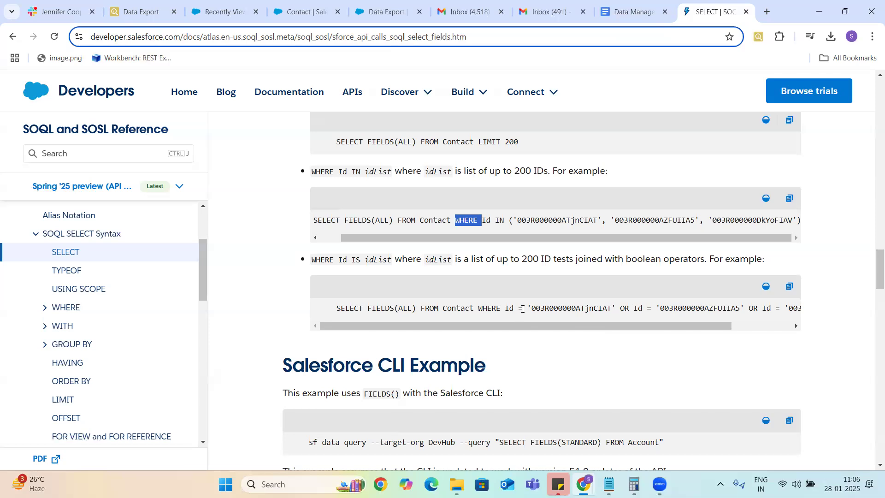
pyautogui.moveTo(495, 220); pyautogui.dragTo(504, 220)
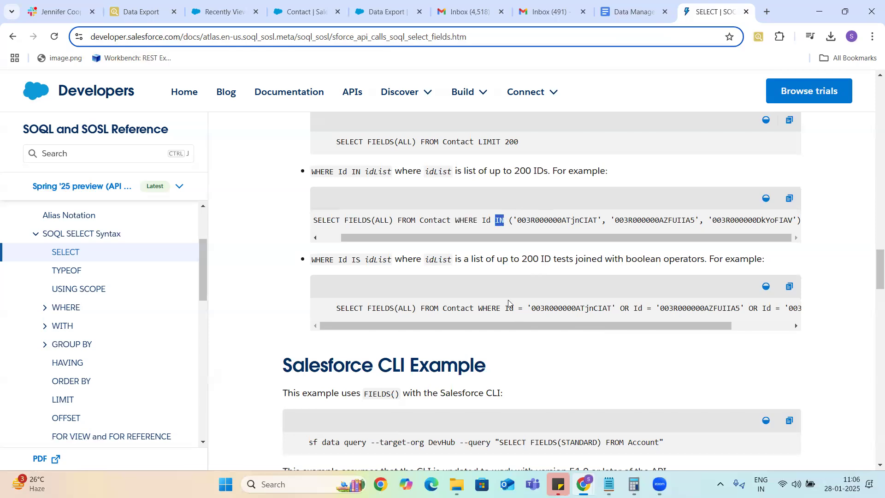
pyautogui.moveTo(616, 325); pyautogui.dragTo(662, 322)
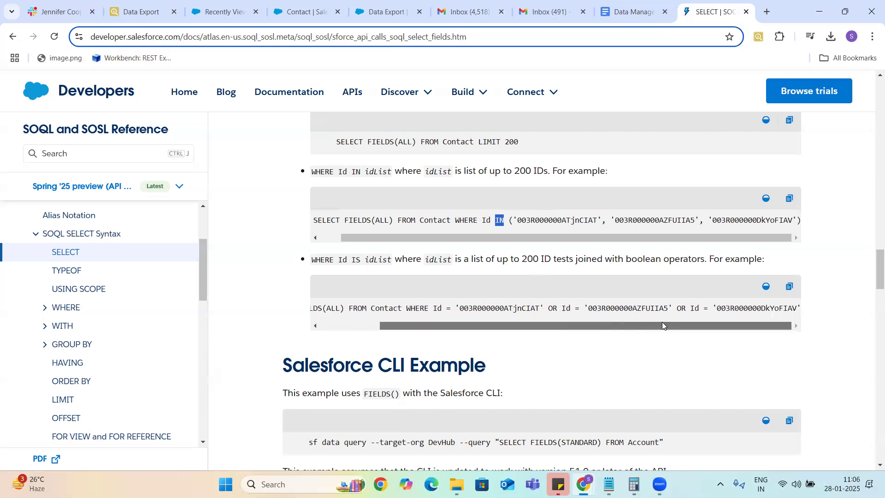
pyautogui.doubleClick(468, 221)
pyautogui.doubleClick(416, 308)
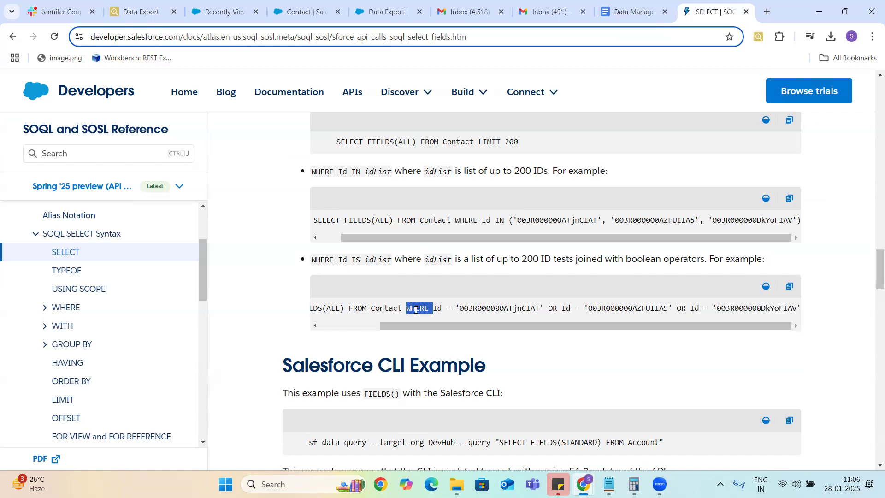
pyautogui.doubleClick(467, 220)
pyautogui.moveTo(475, 326); pyautogui.dragTo(342, 343)
pyautogui.moveTo(871, 262); pyautogui.dragTo(872, 353)
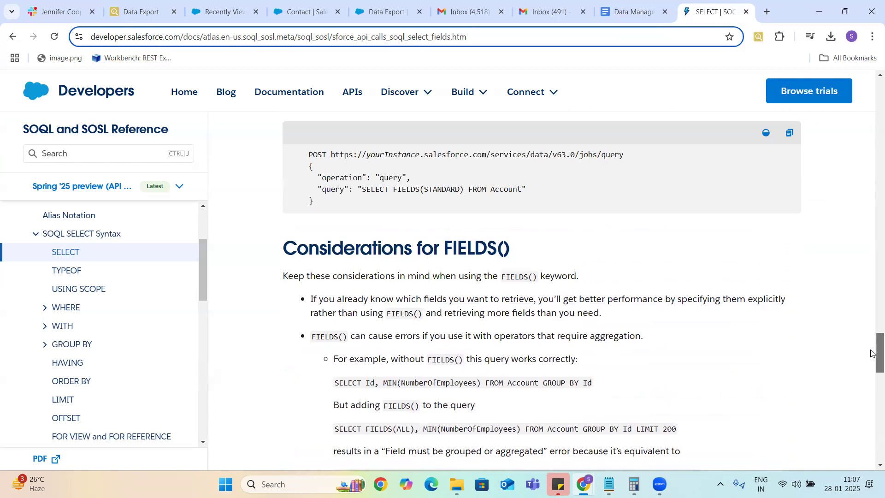
pyautogui.moveTo(872, 353); pyautogui.dragTo(872, 262)
pyautogui.scroll(-1, 871, 262)
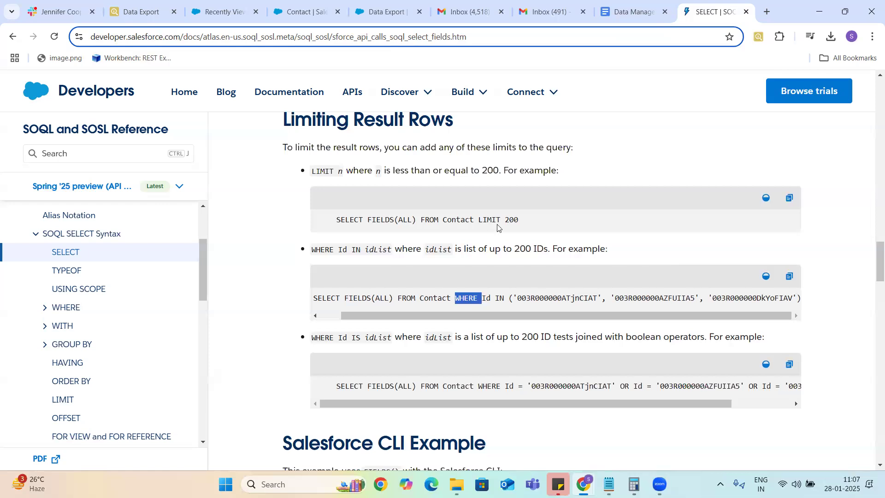
# Step: Open the WHERE clause's Comparison Operators reference page and scroll to its examples
pyautogui.click(44, 309)
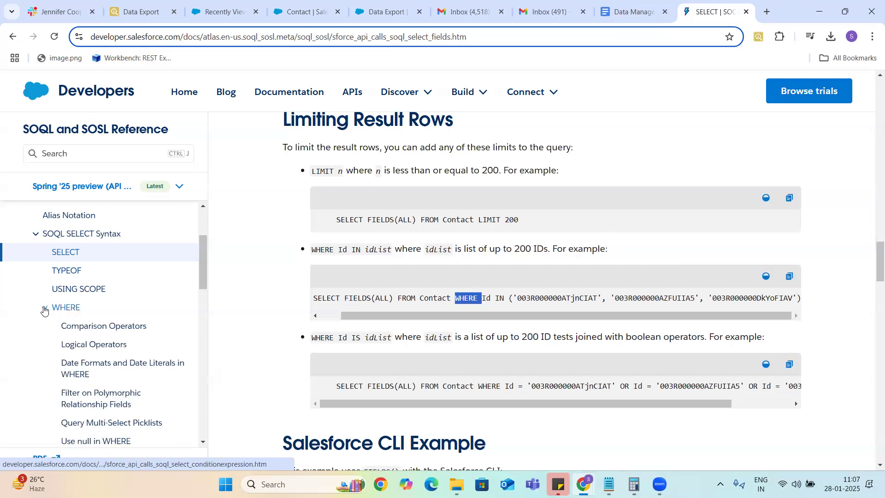
pyautogui.click(87, 329)
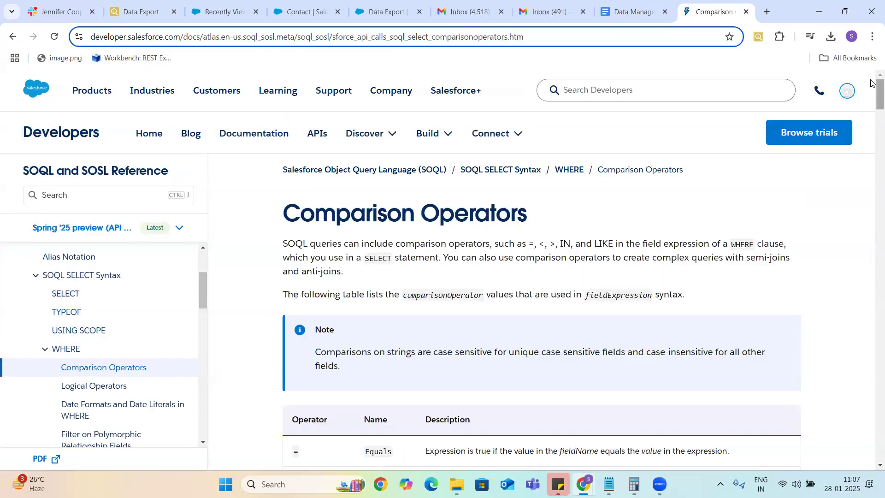
pyautogui.scroll(-1, 872, 109)
pyautogui.scroll(-6, 872, 109)
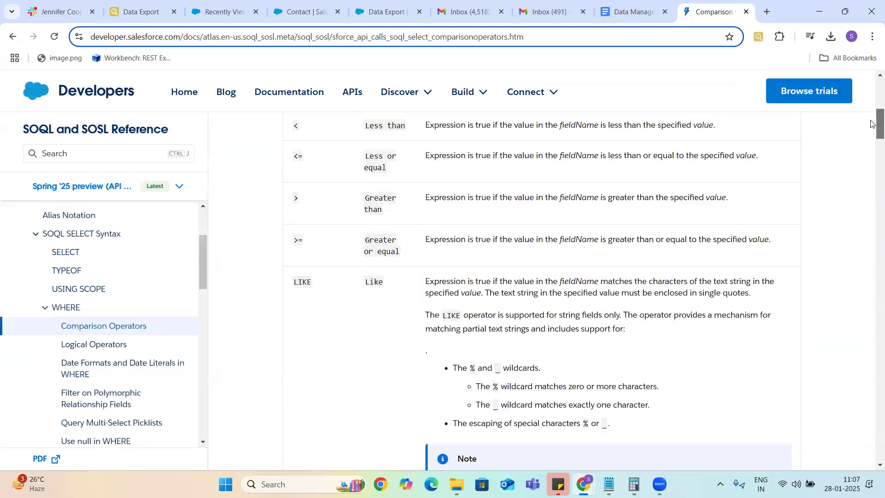
pyautogui.scroll(-4, 872, 134)
pyautogui.scroll(-4, 872, 150)
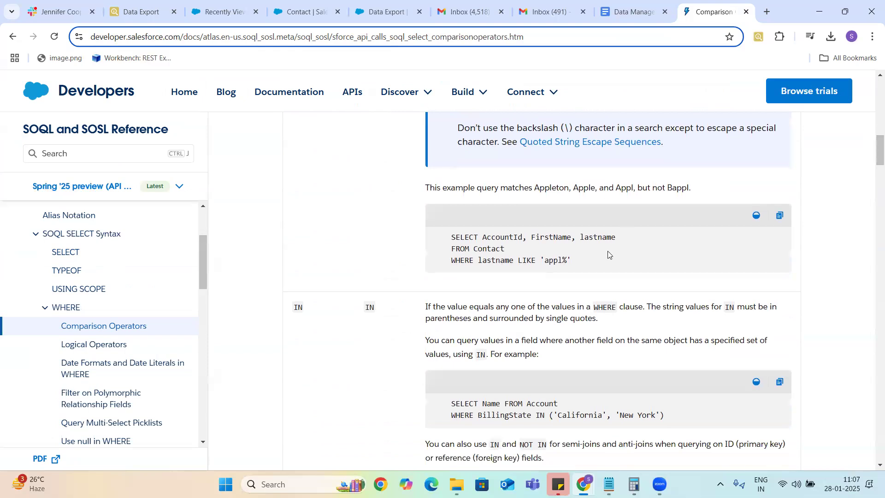
# Step: Highlight lastname in the LIKE example, IN in the BillingState query, and SOSL in the title
pyautogui.doubleClick(502, 261)
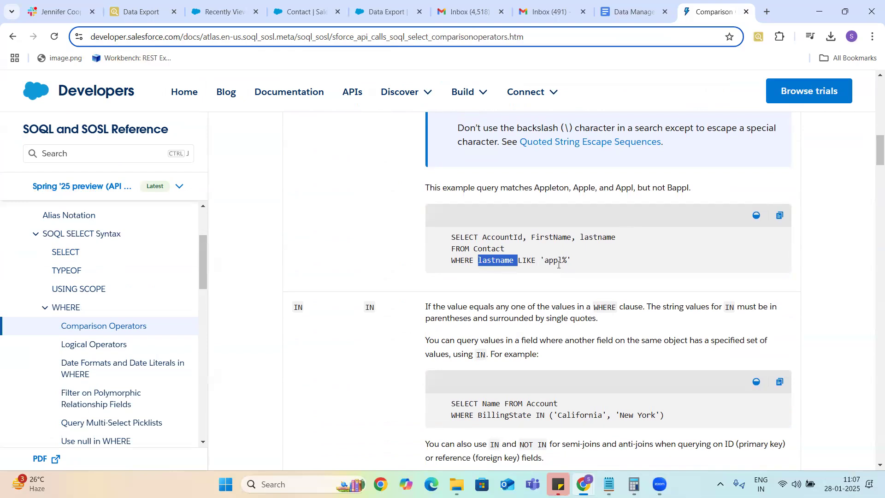
pyautogui.click(539, 416)
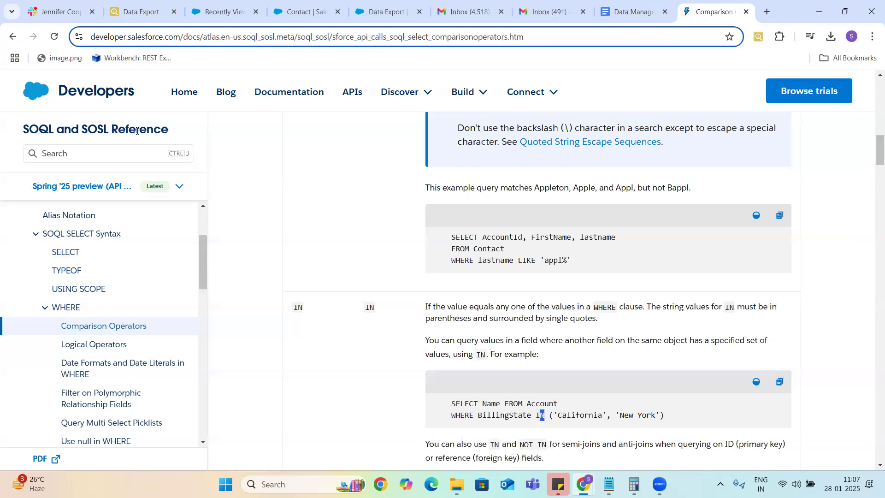
pyautogui.moveTo(82, 129); pyautogui.dragTo(107, 129)
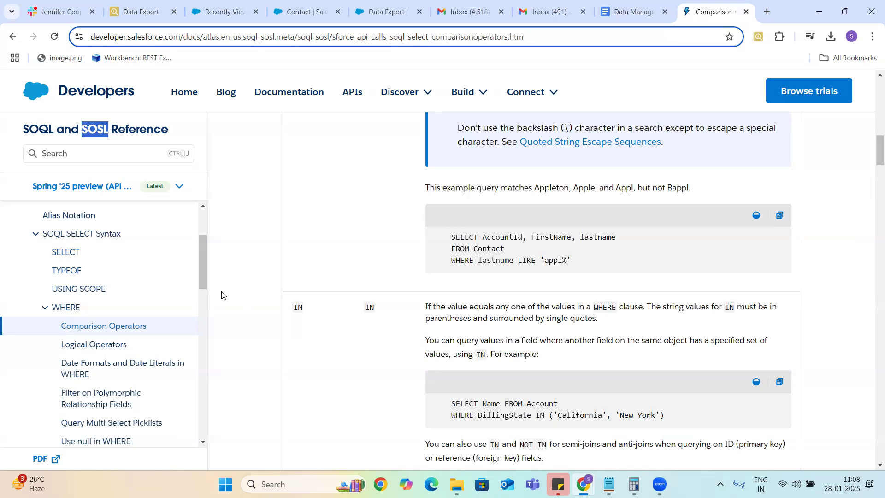
pyautogui.click(135, 12)
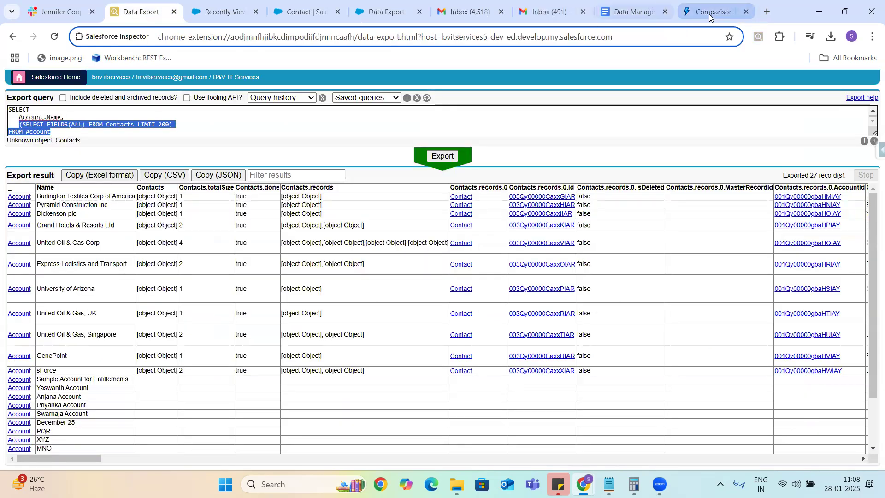
pyautogui.click(622, 14)
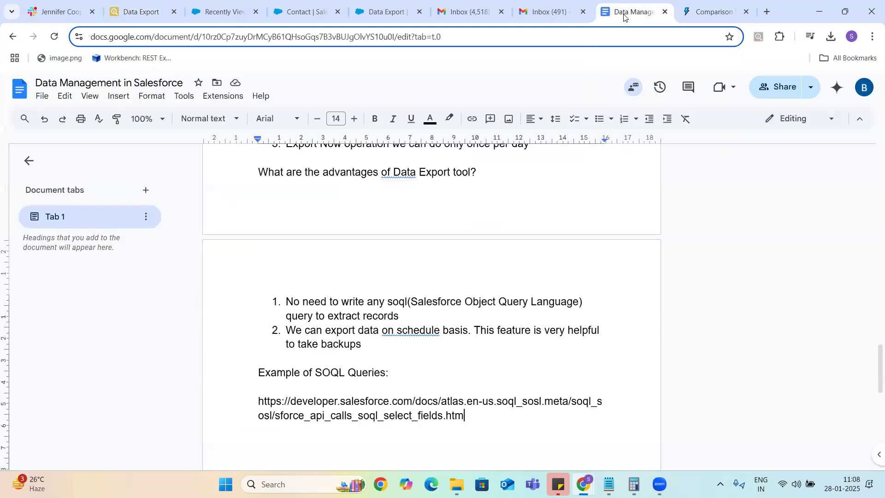
pyautogui.click(708, 8)
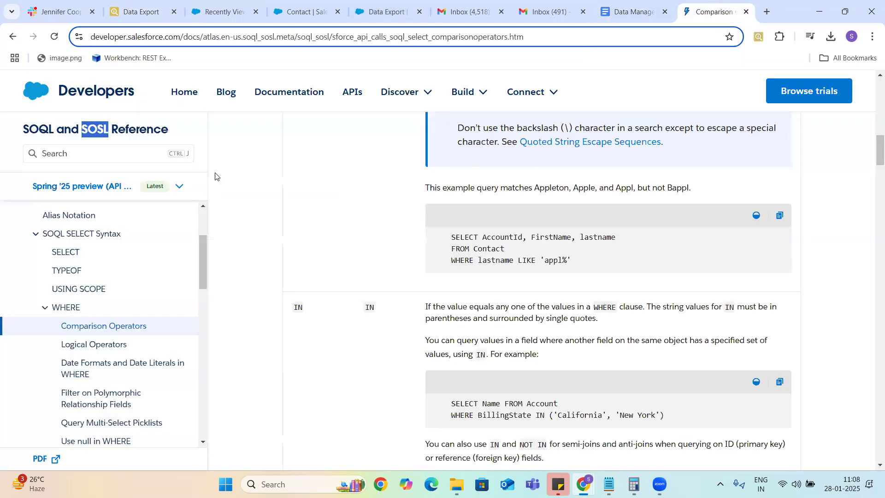
# Step: Collapse the WHERE topics in the sidebar and briefly expand GROUP BY
pyautogui.click(44, 309)
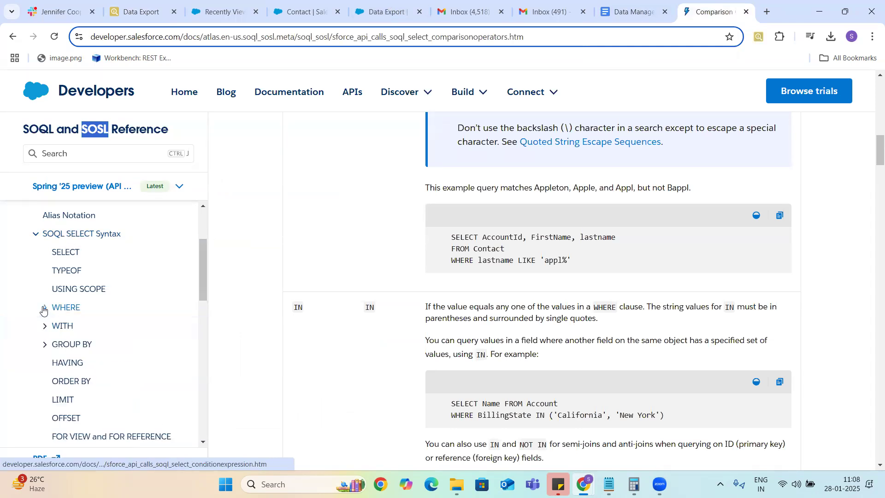
pyautogui.click(44, 346)
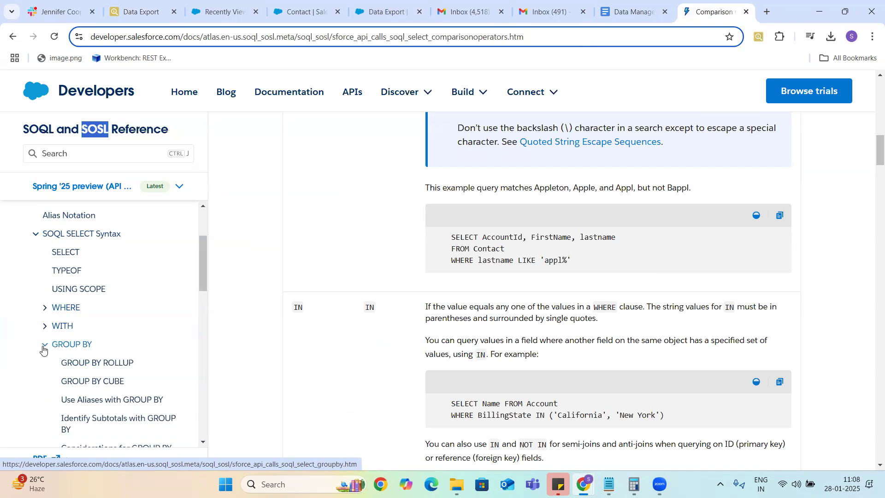
pyautogui.click(43, 349)
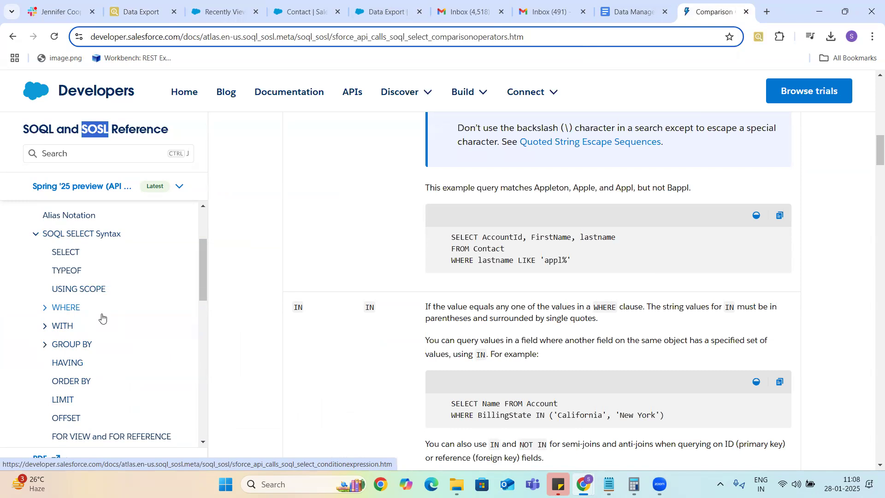
# Step: Glance at the Inspector export results, return to Comparison Operators, and toggle GROUP BY again
pyautogui.click(154, 14)
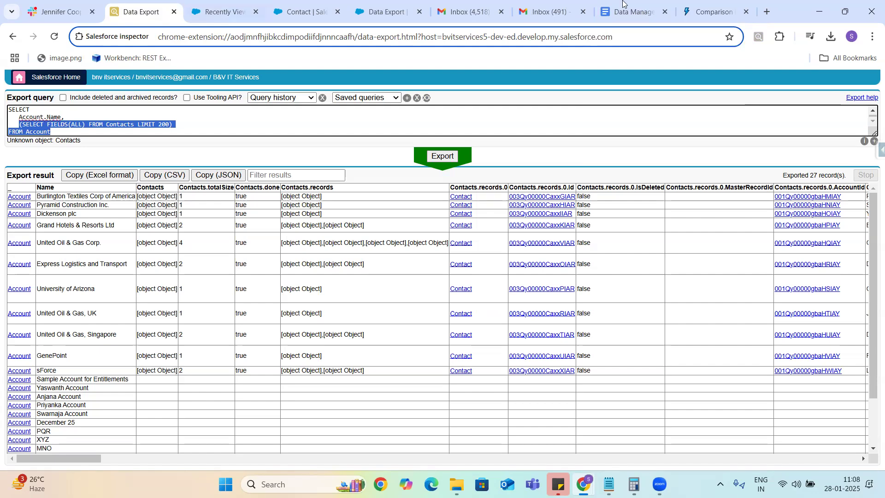
pyautogui.moveTo(631, 18)
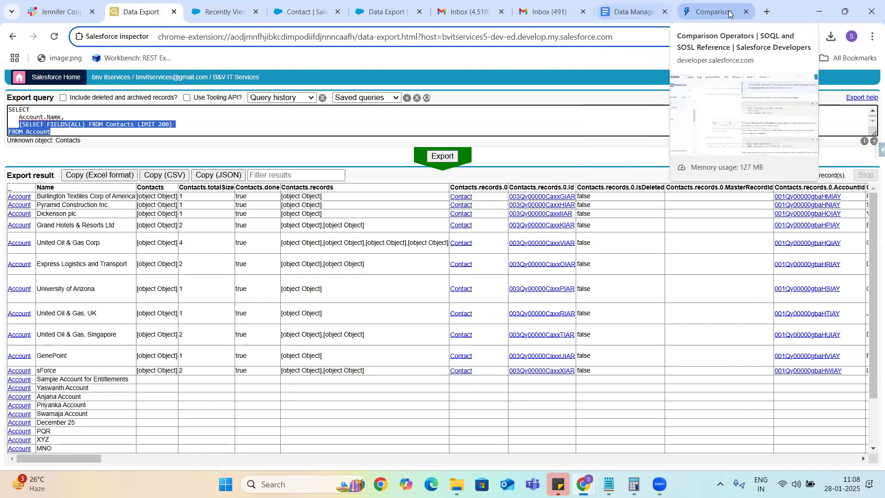
pyautogui.click(697, 12)
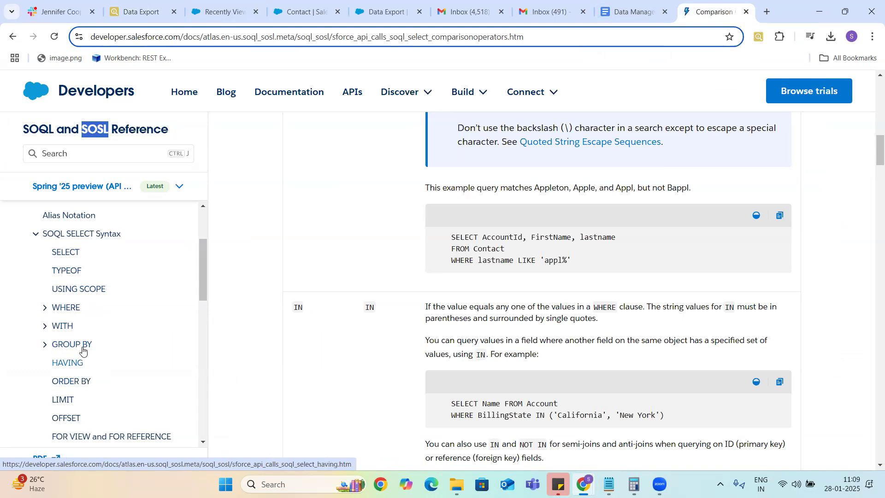
pyautogui.click(45, 346)
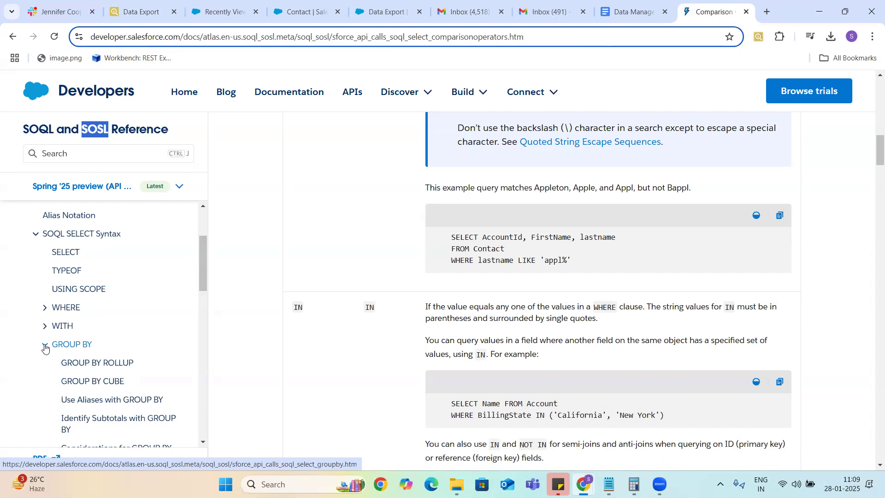
pyautogui.click(45, 347)
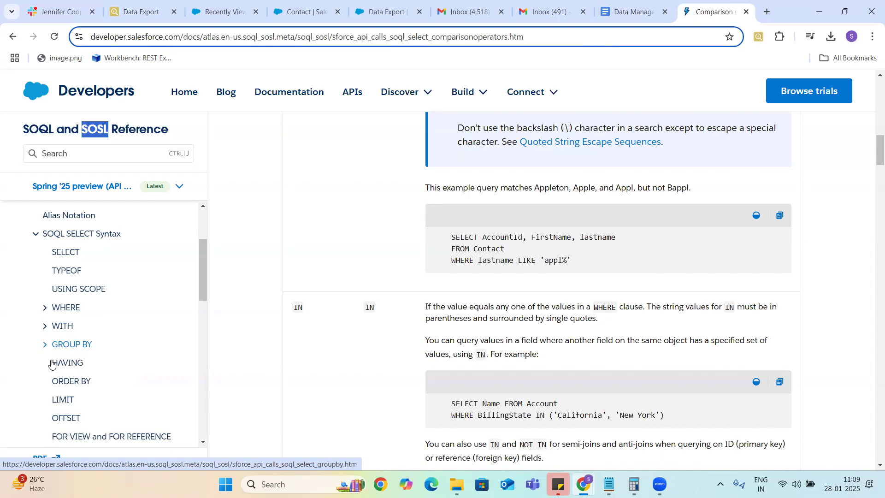